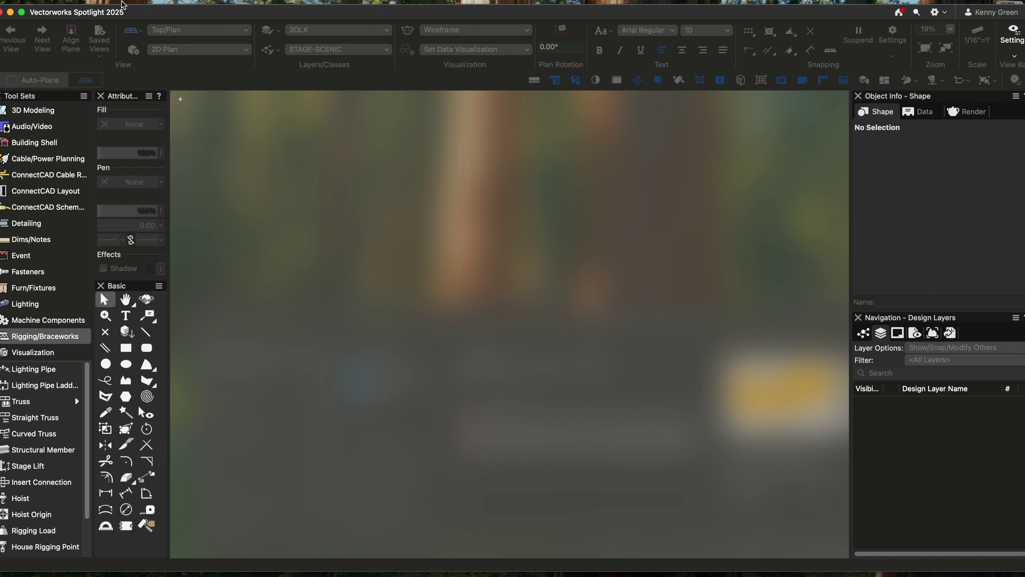
# Create a new blank document without a template and fit the whole page in view.
pyautogui.click(83, 2)
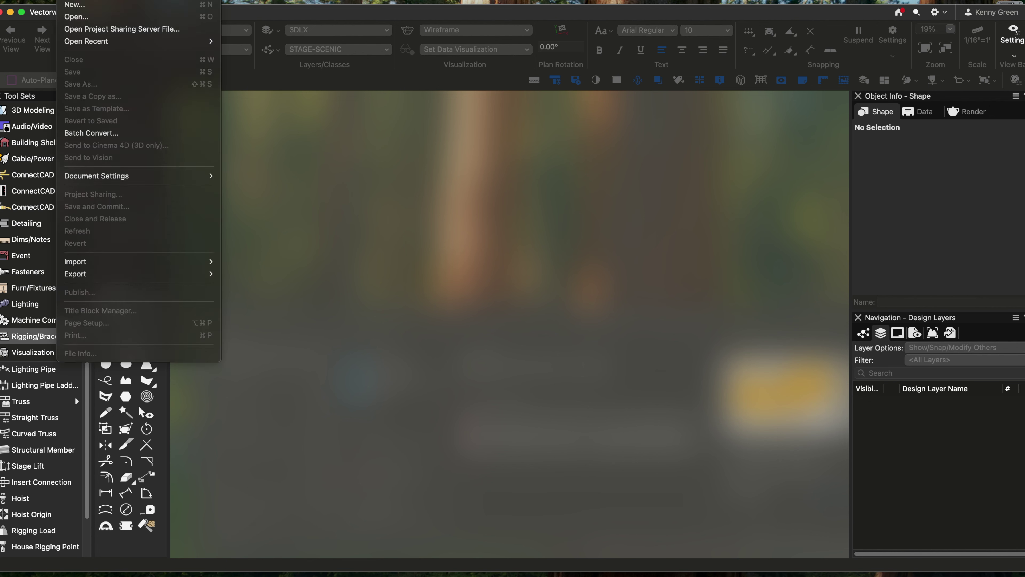
pyautogui.click(72, 4)
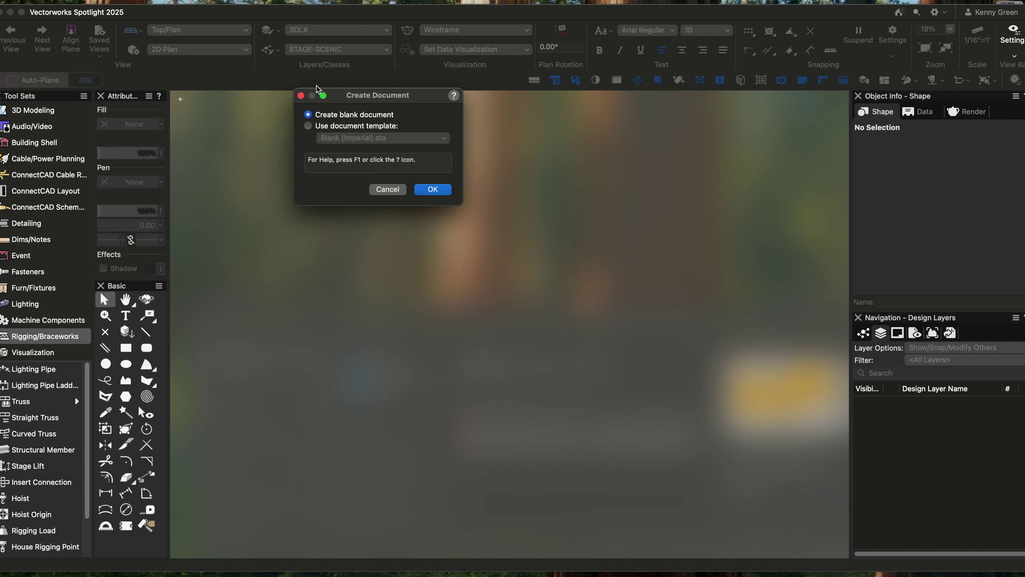
pyautogui.click(335, 126)
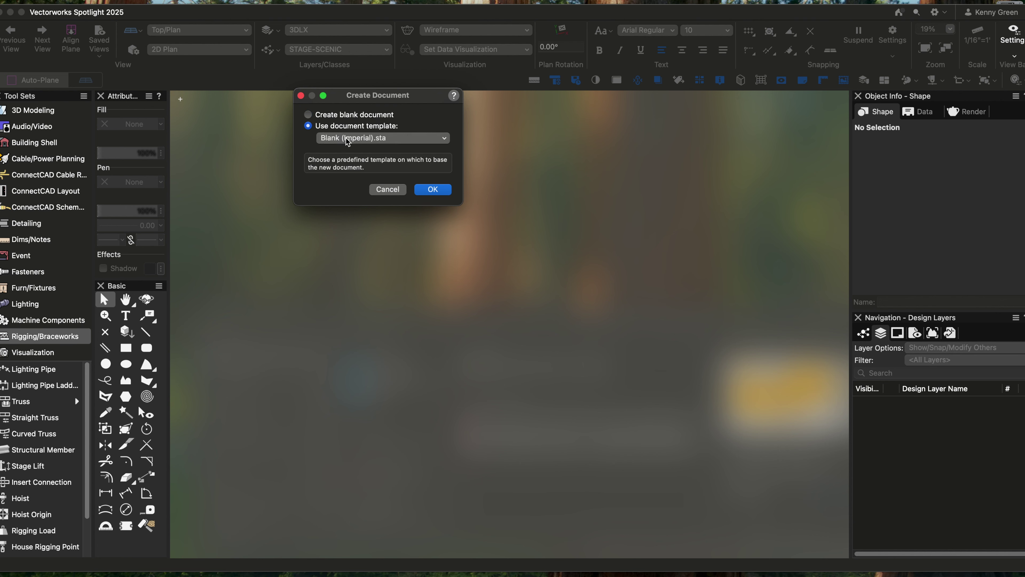
pyautogui.click(346, 138)
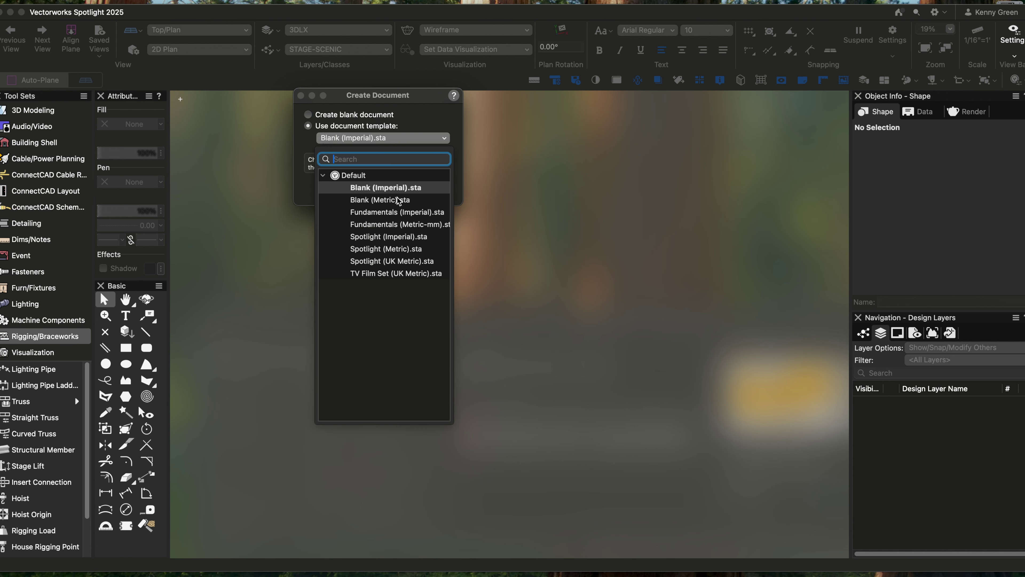
pyautogui.click(417, 107)
pyautogui.click(358, 116)
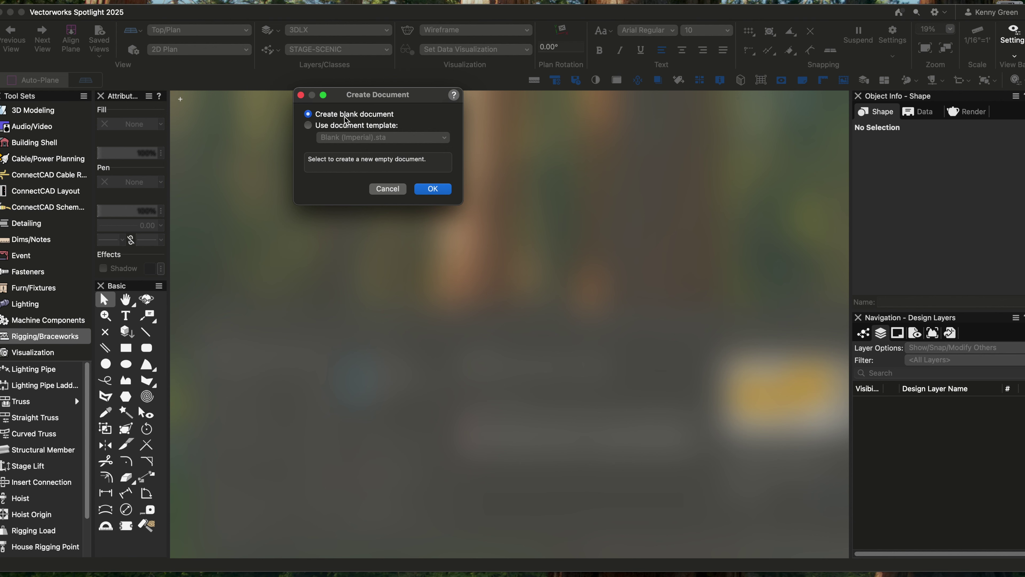
pyautogui.click(326, 117)
pyautogui.click(440, 190)
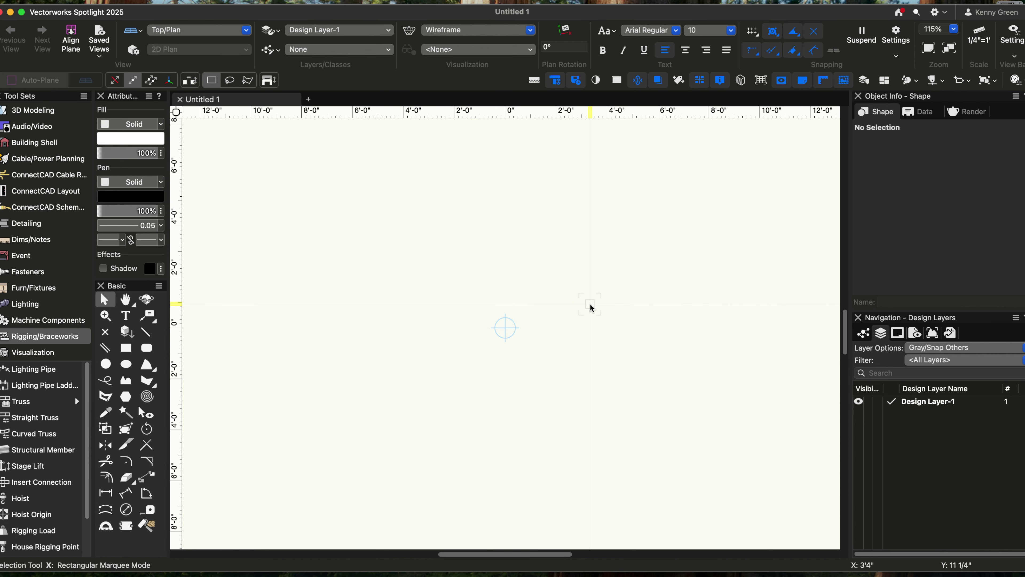
pyautogui.press('super+4')
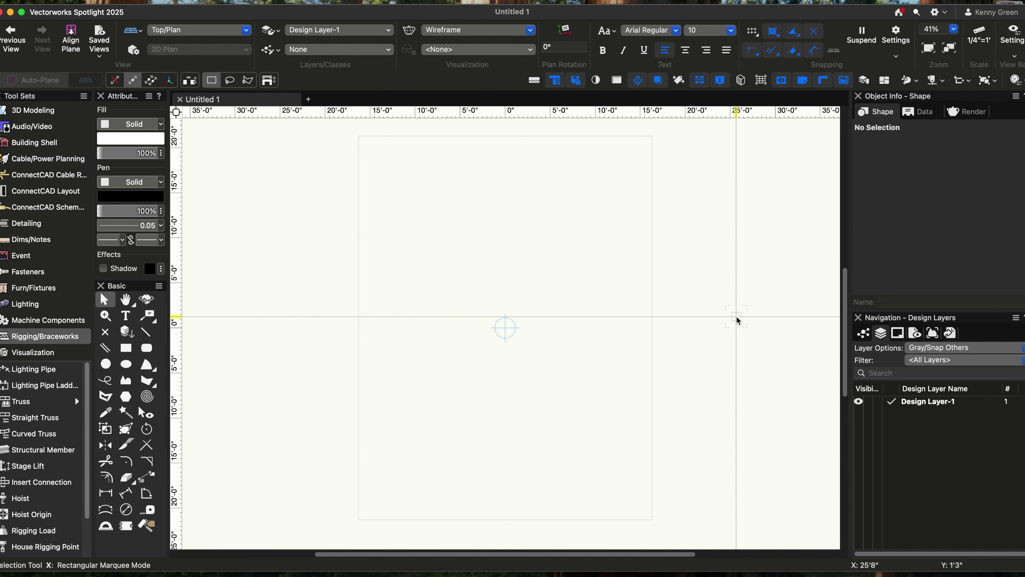
# Review the Display and Resolution settings in the document preferences.
pyautogui.click(66, 1)
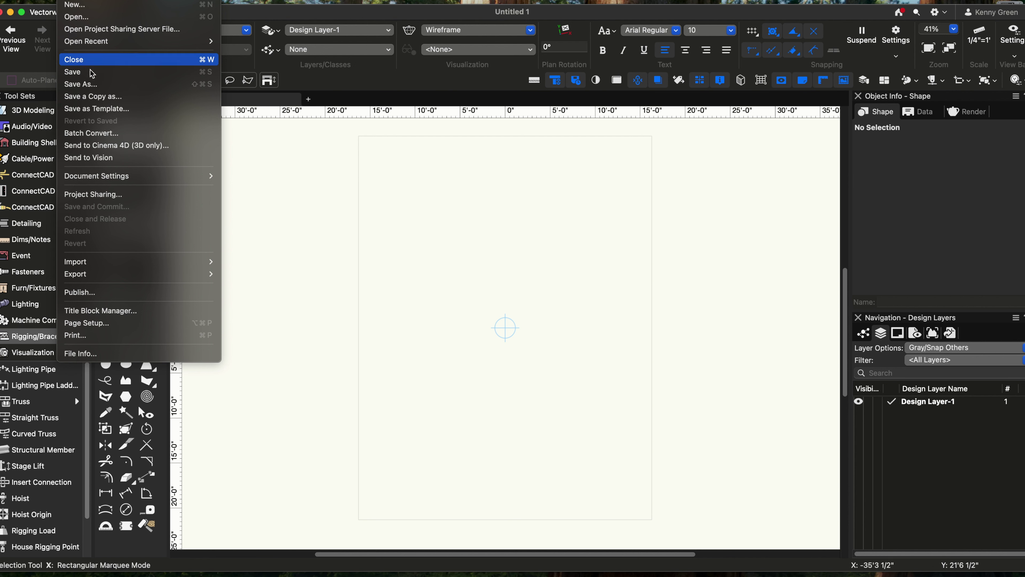
pyautogui.moveTo(105, 180)
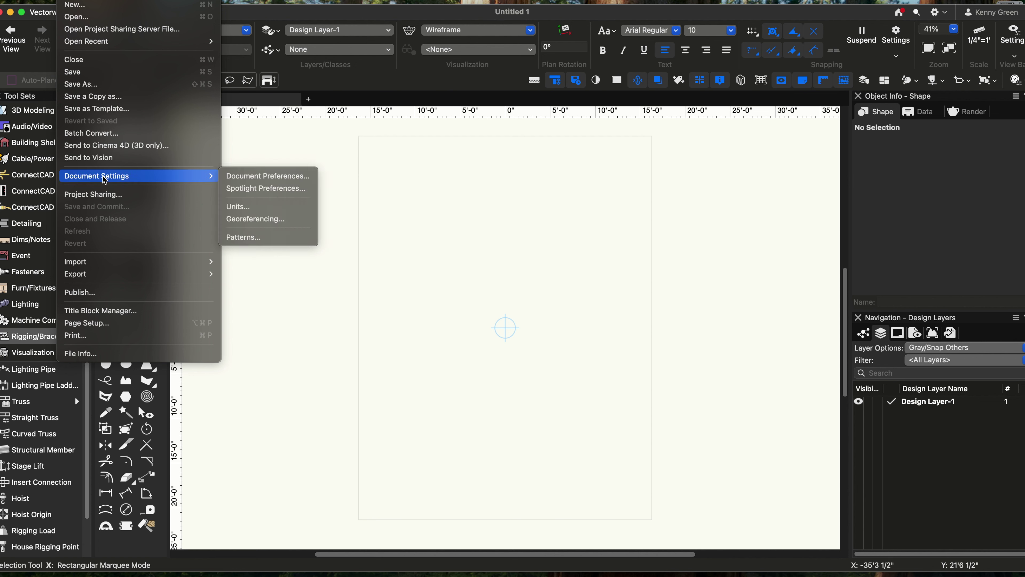
pyautogui.click(266, 177)
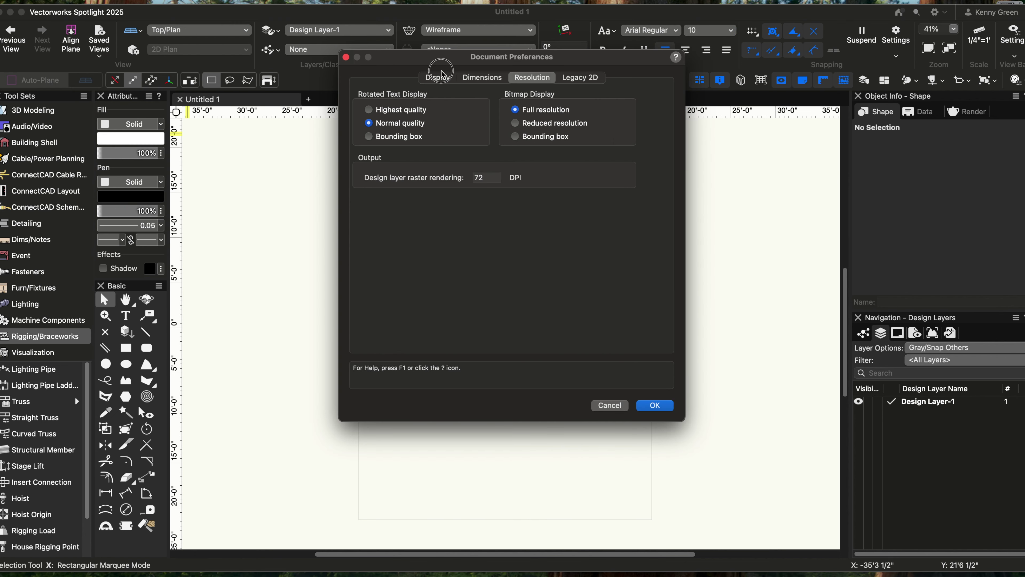
pyautogui.click(441, 82)
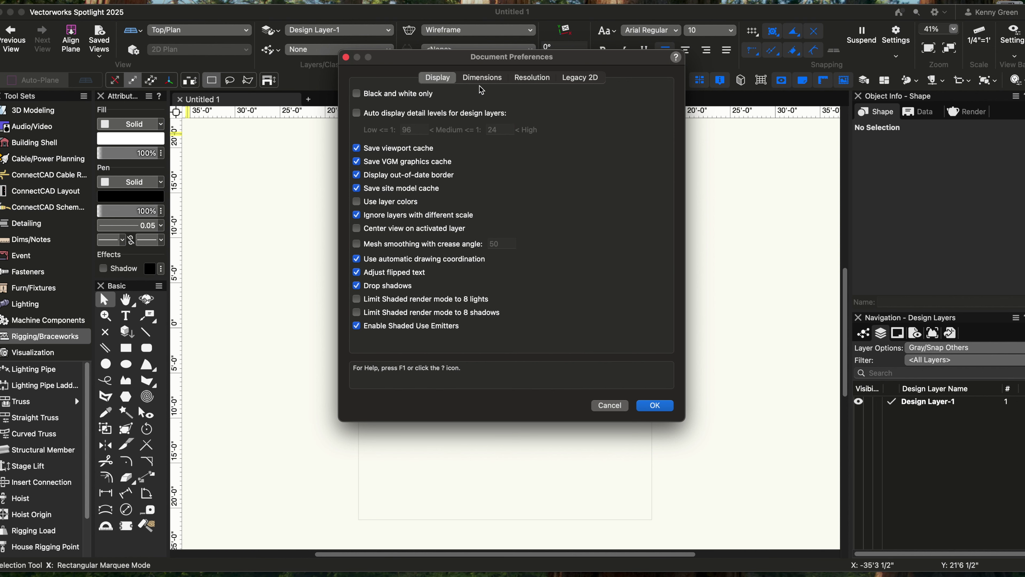
pyautogui.click(536, 81)
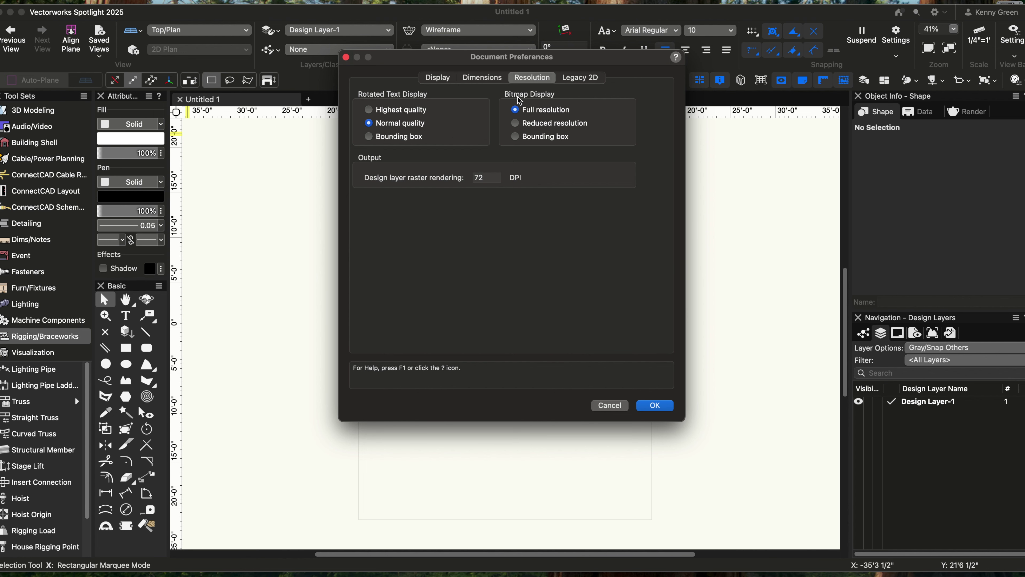
pyautogui.click(654, 405)
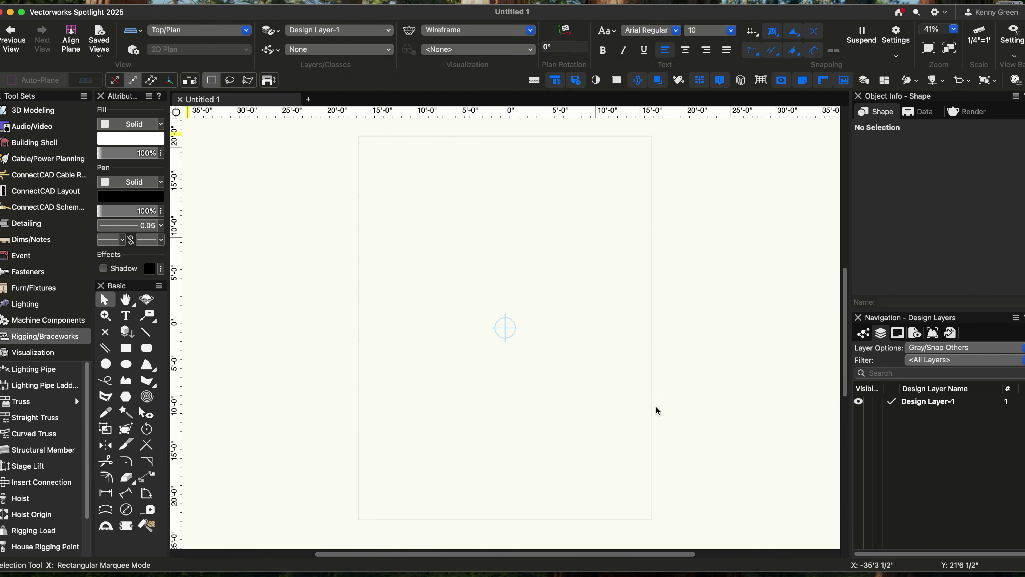
# Set the document's printer paper size to ARCH D, 24 by 36 inches, in landscape orientation.
pyautogui.click(86, 1)
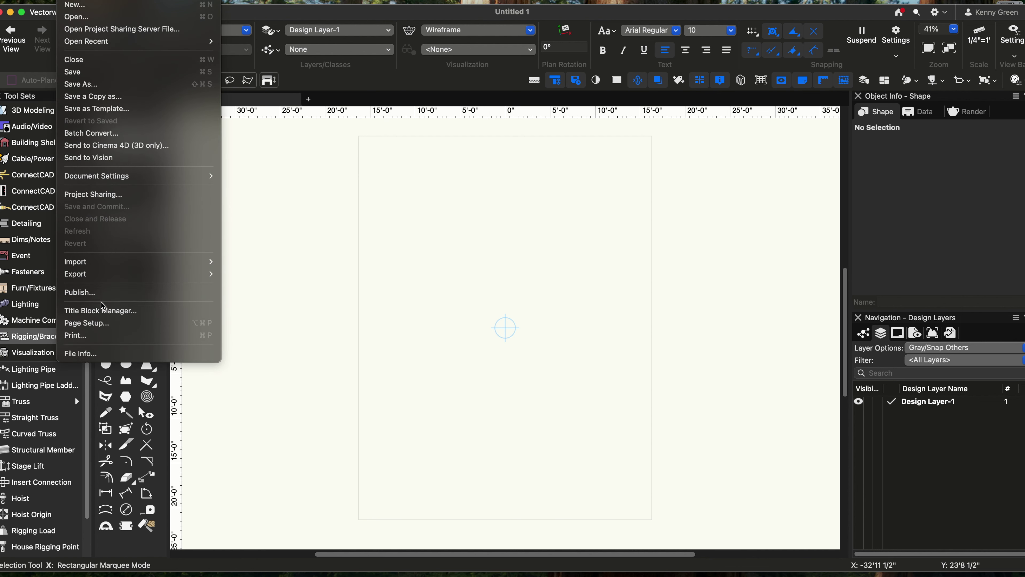
pyautogui.click(101, 323)
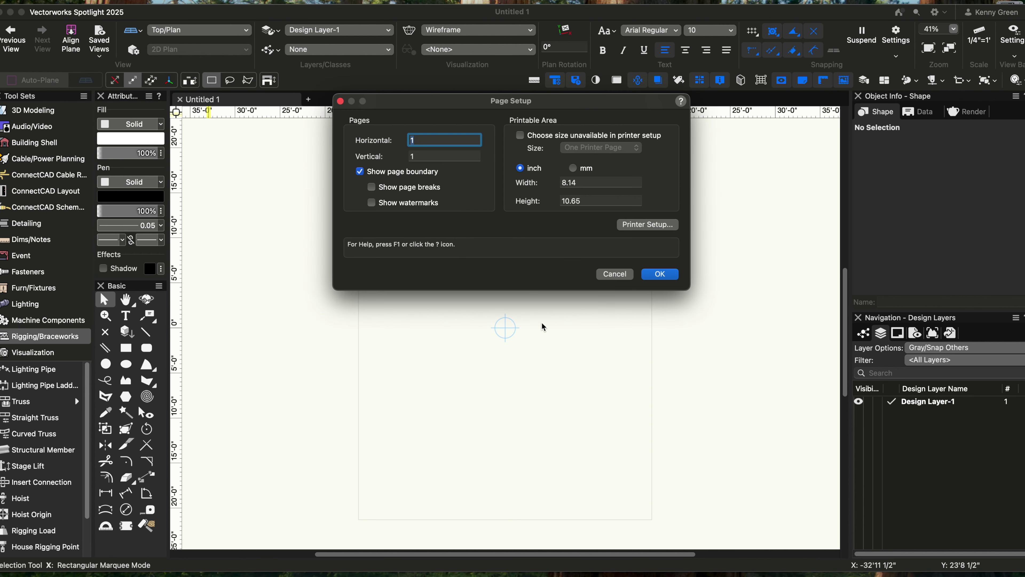
pyautogui.click(641, 225)
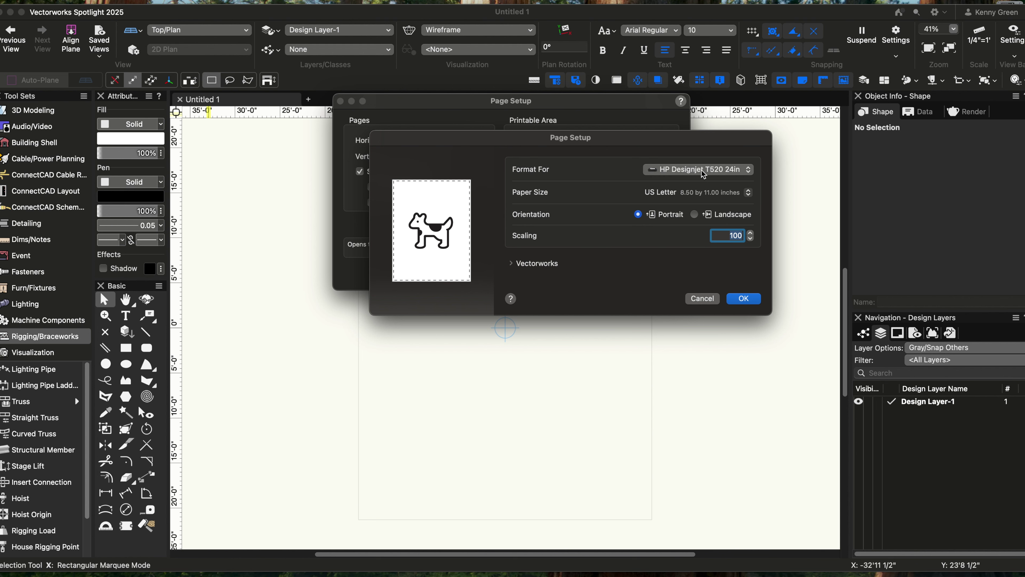
pyautogui.click(667, 192)
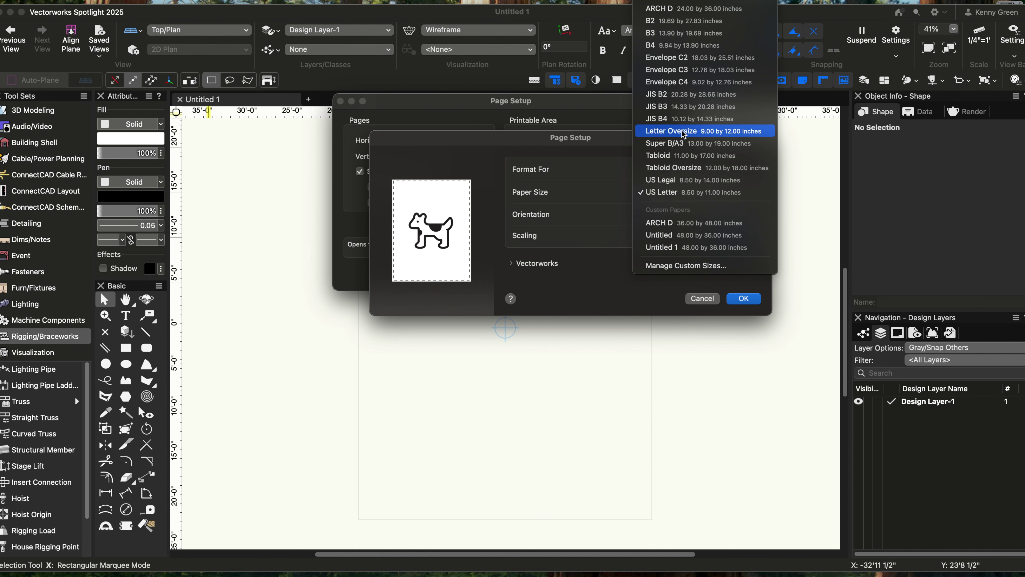
pyautogui.scroll(3, 690, 134)
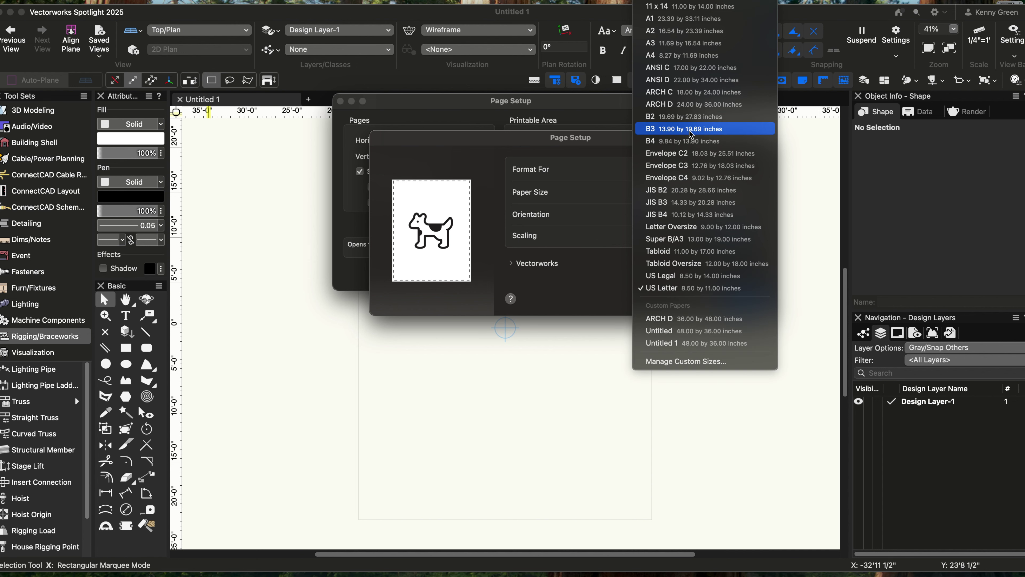
pyautogui.click(691, 104)
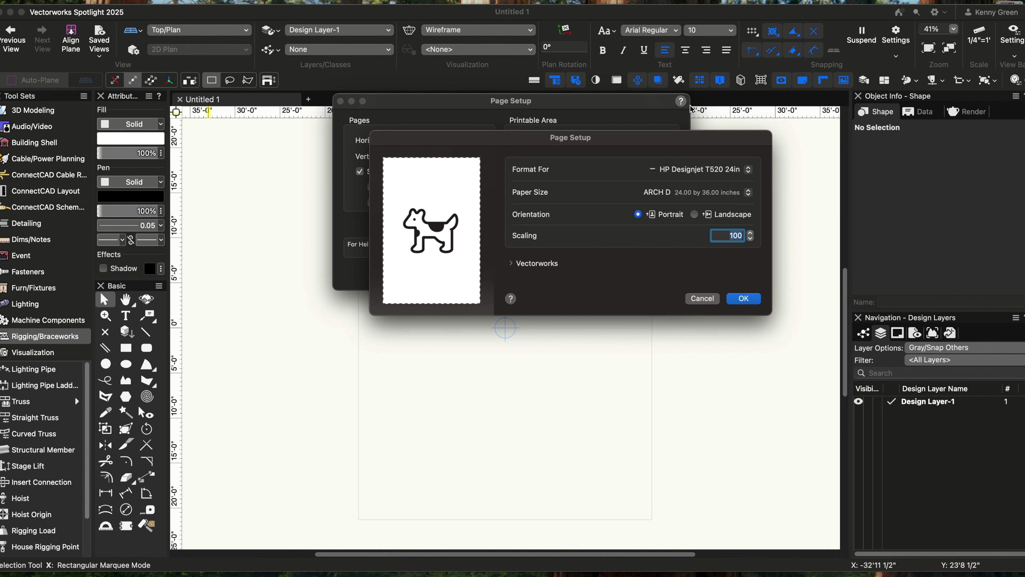
pyautogui.click(694, 215)
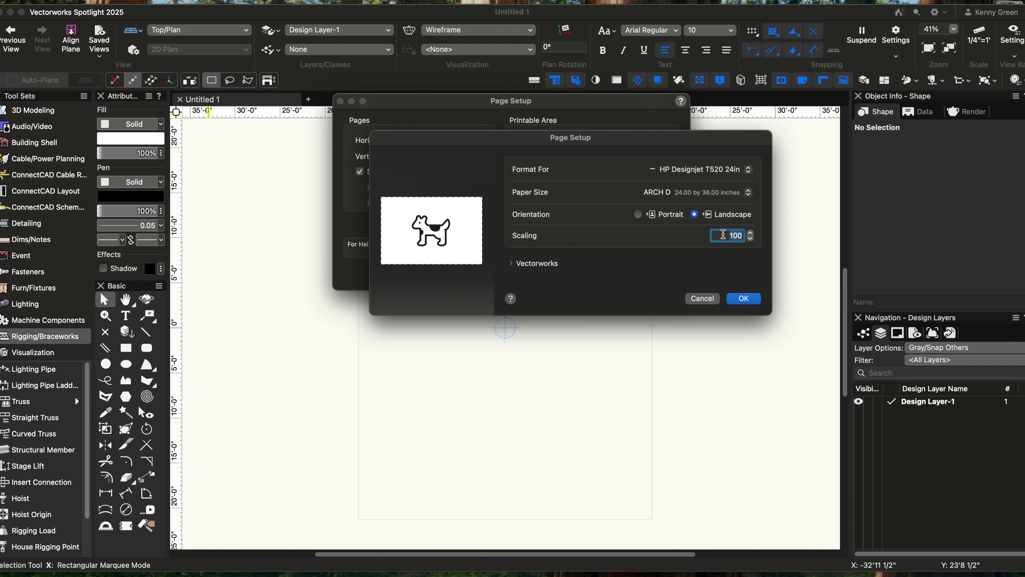
pyautogui.click(740, 301)
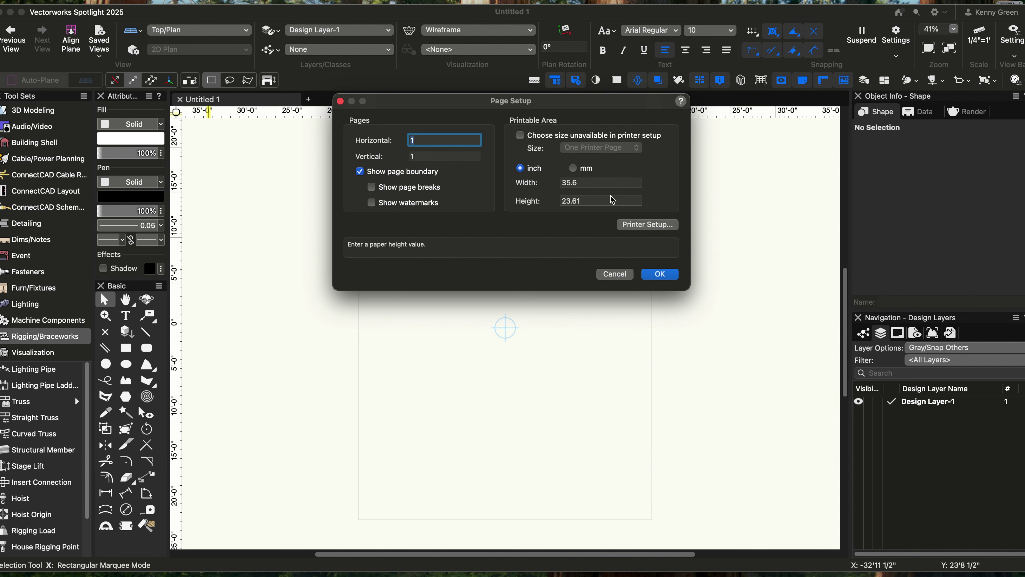
pyautogui.click(664, 275)
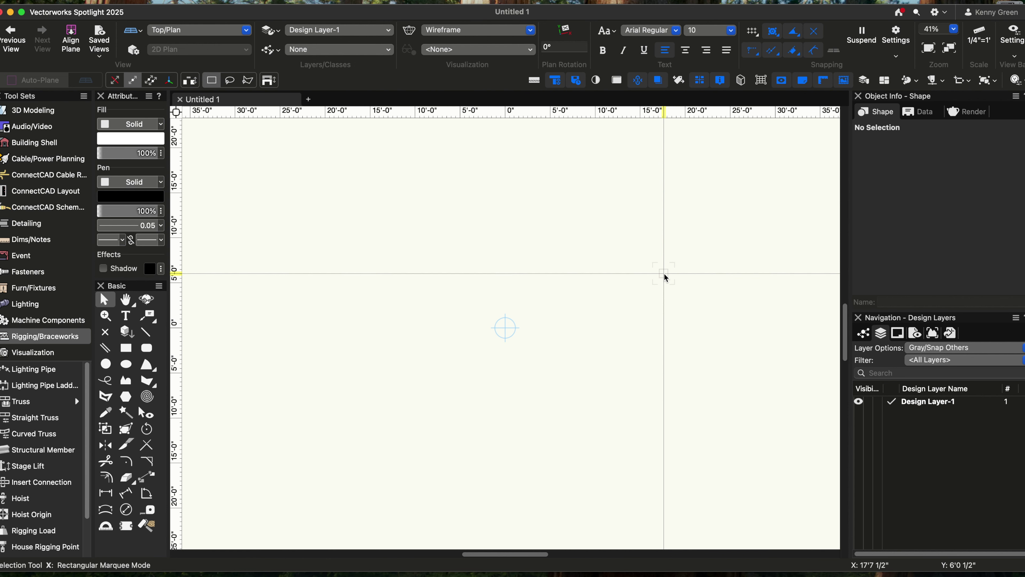
pyautogui.press('super+4')
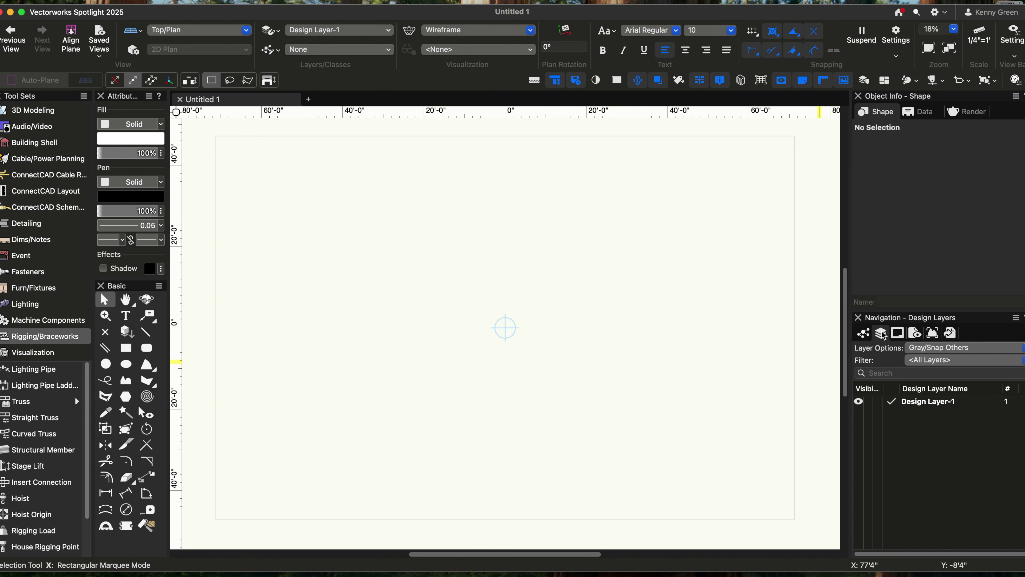
# Set the design layer options to Show/Snap Others.
pyautogui.click(919, 352)
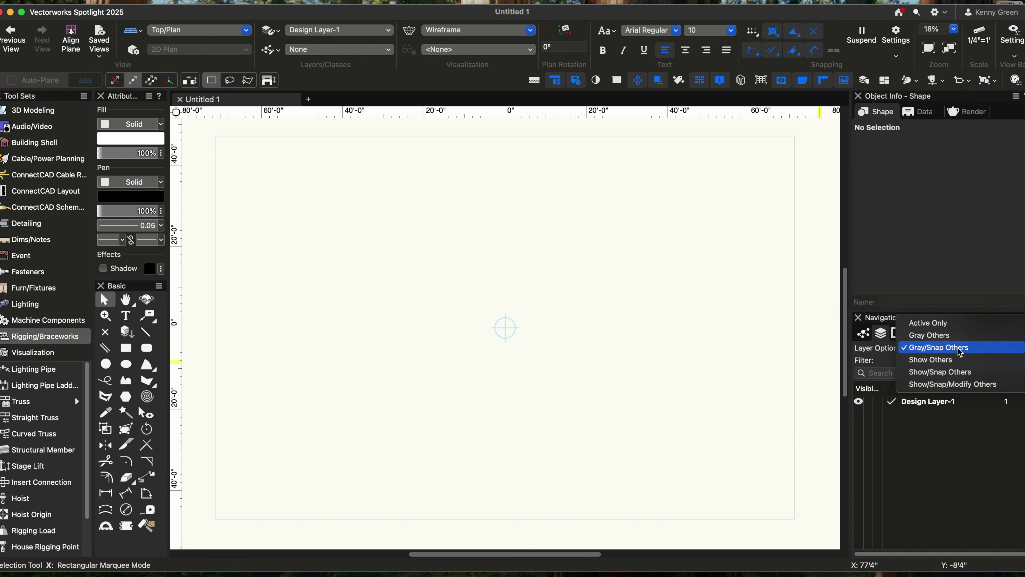
pyautogui.click(920, 372)
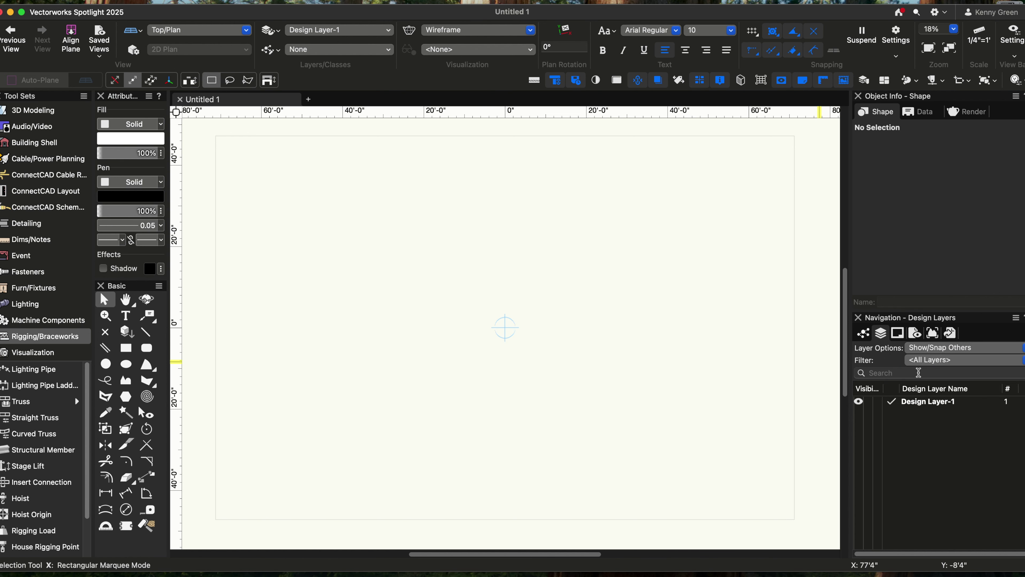
pyautogui.rightClick(921, 421)
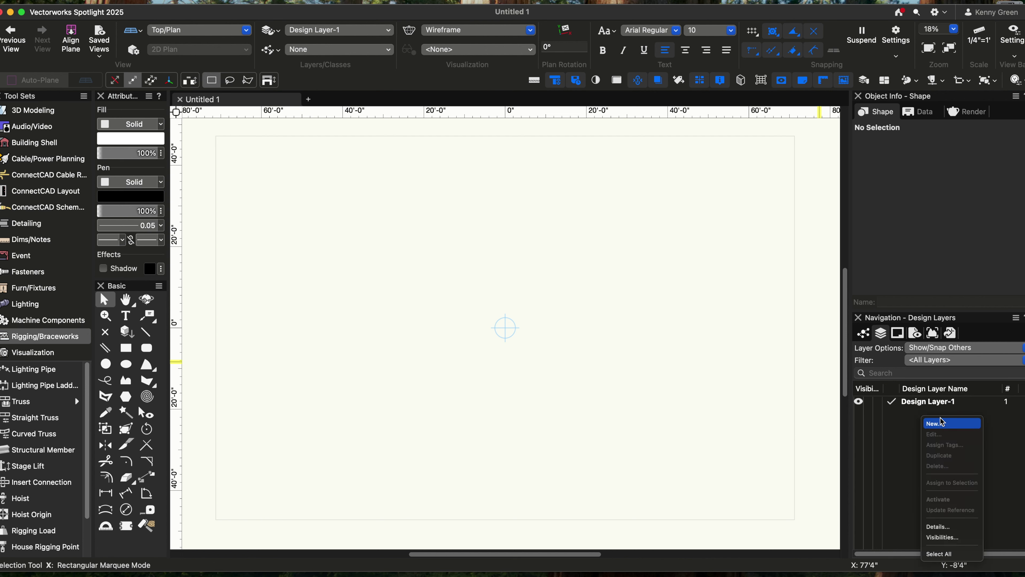
pyautogui.click(914, 410)
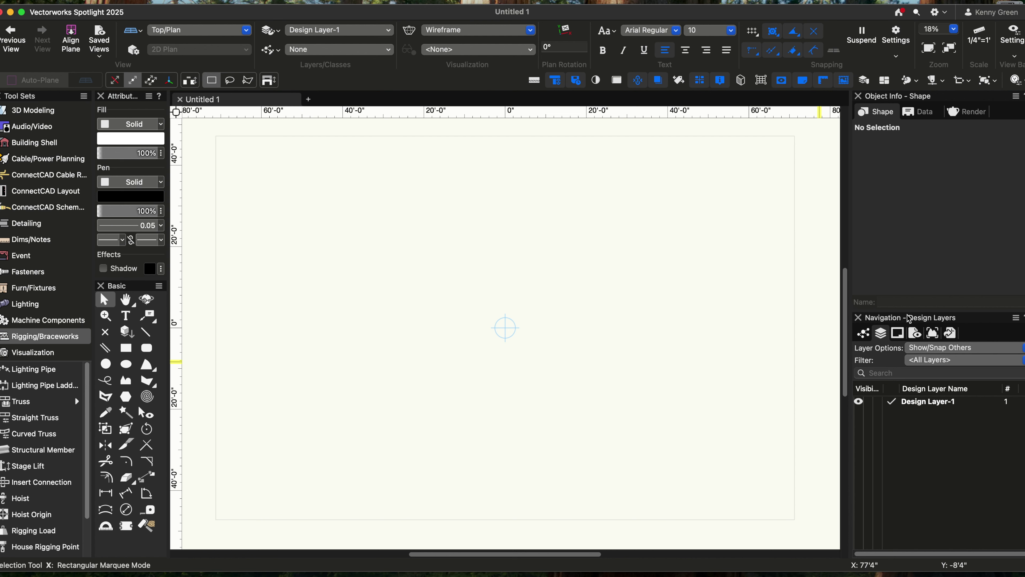
# Create a new design layer named PDF IMPORT and make it the active layer.
pyautogui.rightClick(936, 449)
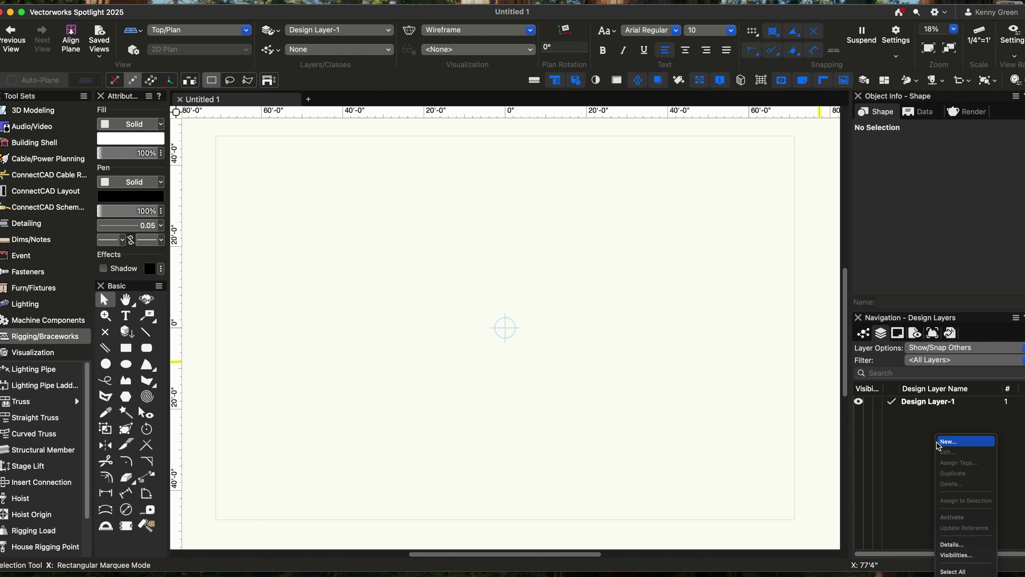
pyautogui.click(954, 441)
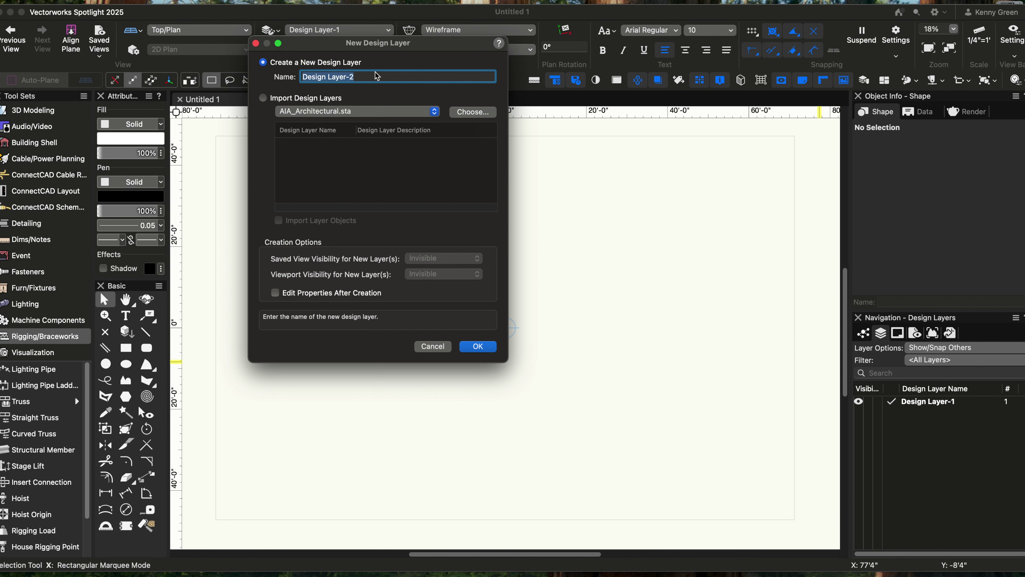
pyautogui.write('PDF IMPORT')
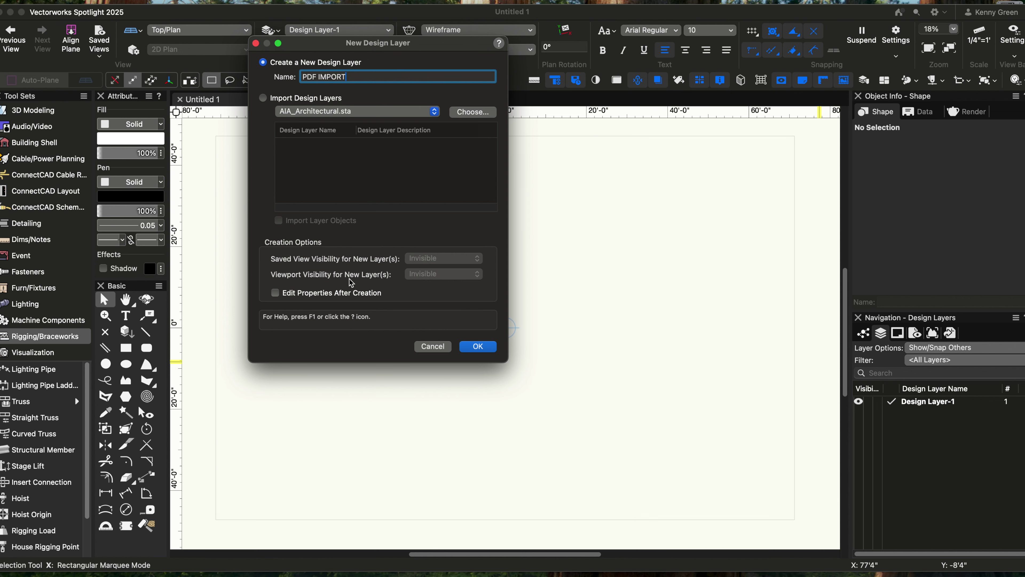
pyautogui.click(477, 347)
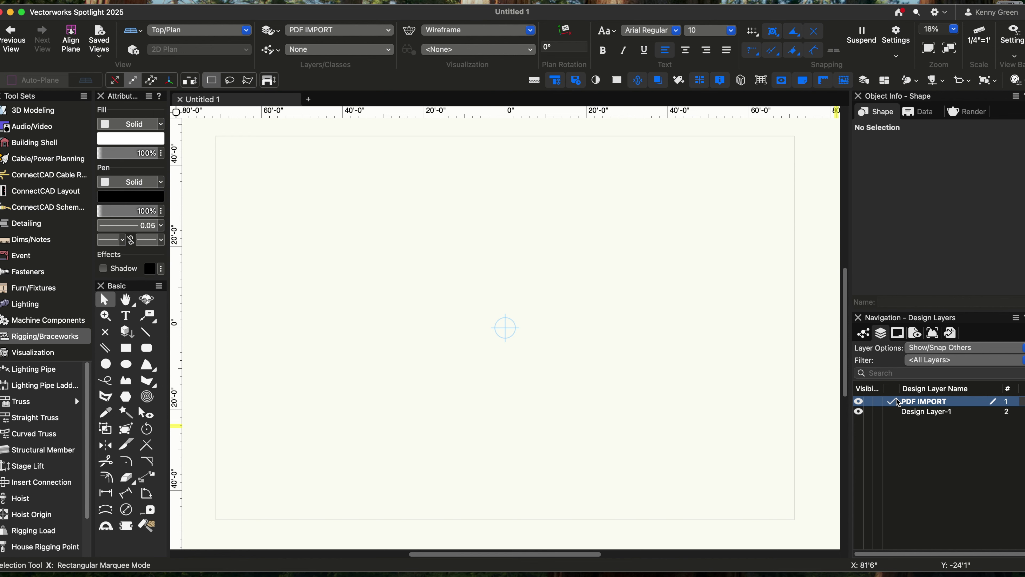
pyautogui.click(892, 412)
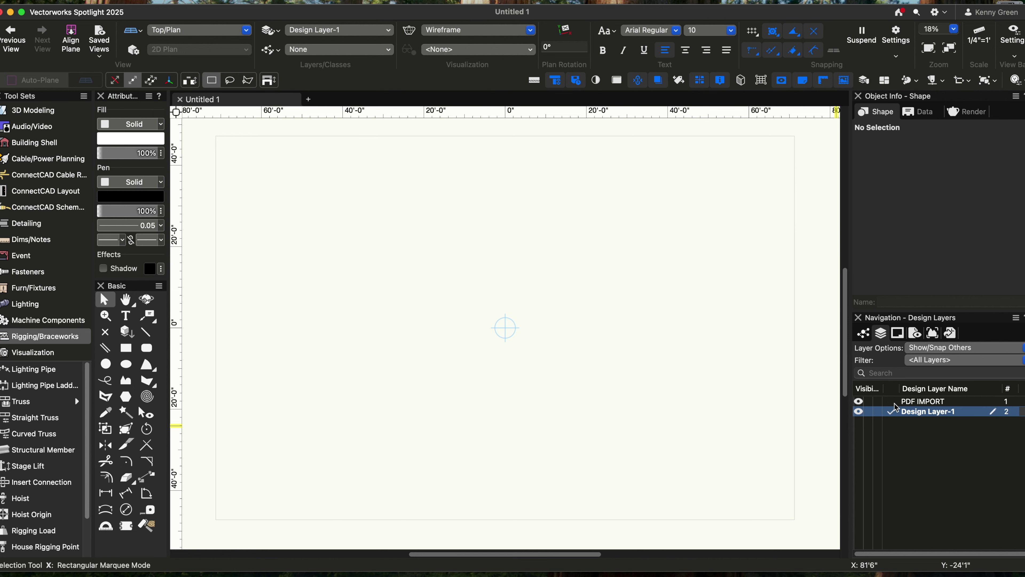
pyautogui.click(894, 402)
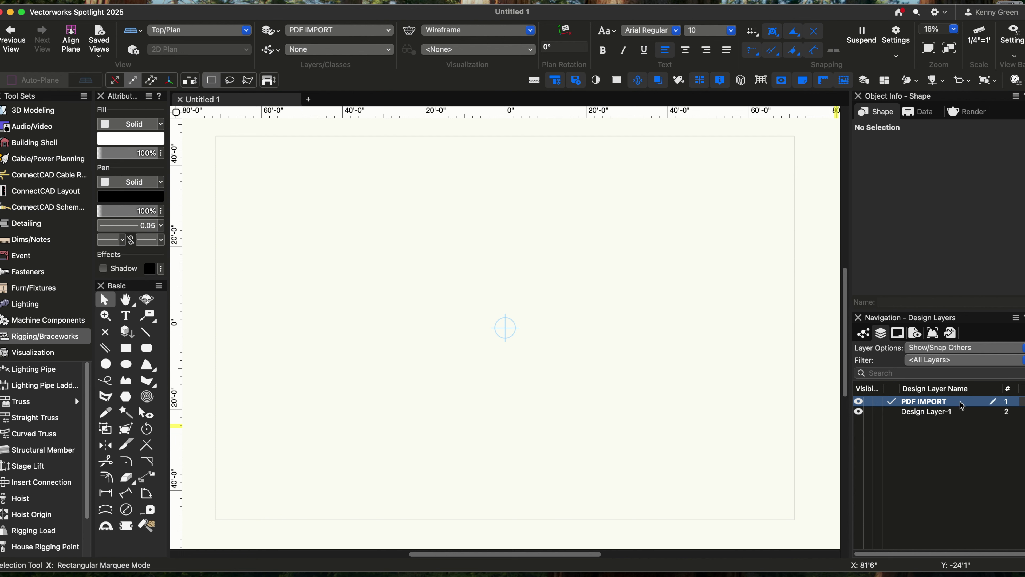
# Import page 1 of the HMCC_Colored_Floor_Plan PDF with Snap to Geometry and Show Annotations enabled, leaving it deselected.
pyautogui.moveTo(471, 570)
pyautogui.click(69, 1)
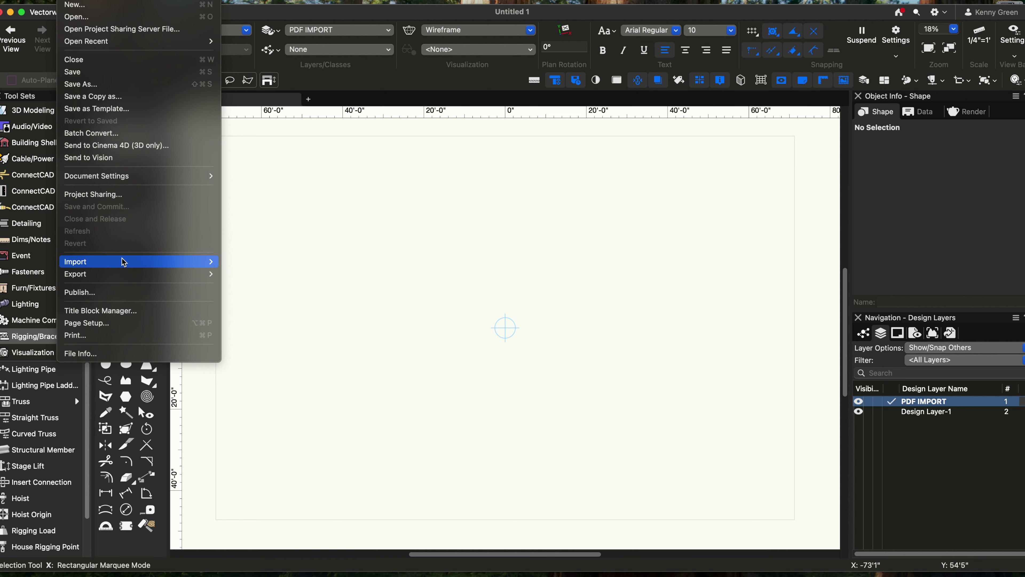
pyautogui.moveTo(124, 263)
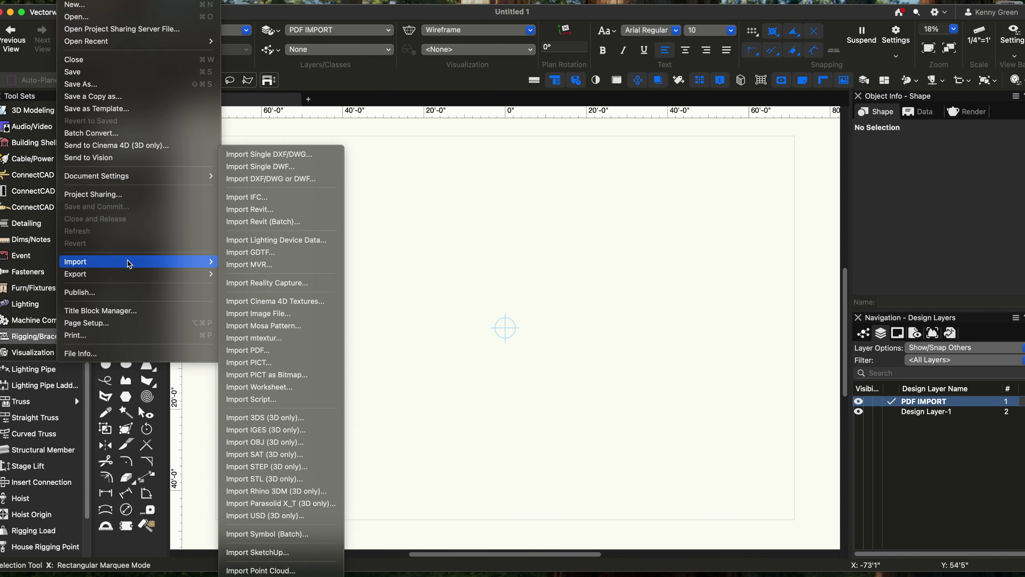
pyautogui.click(278, 350)
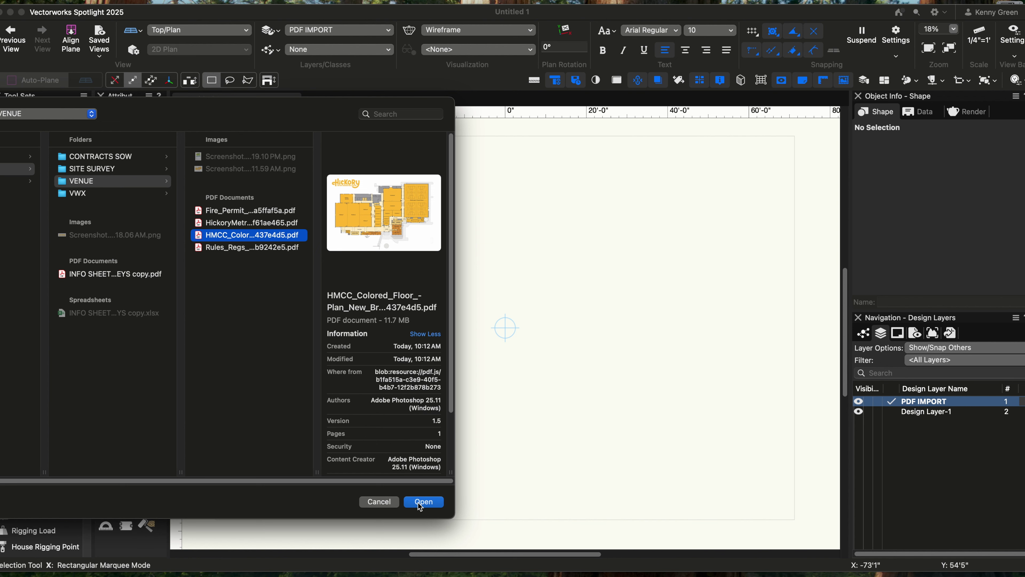
pyautogui.click(422, 502)
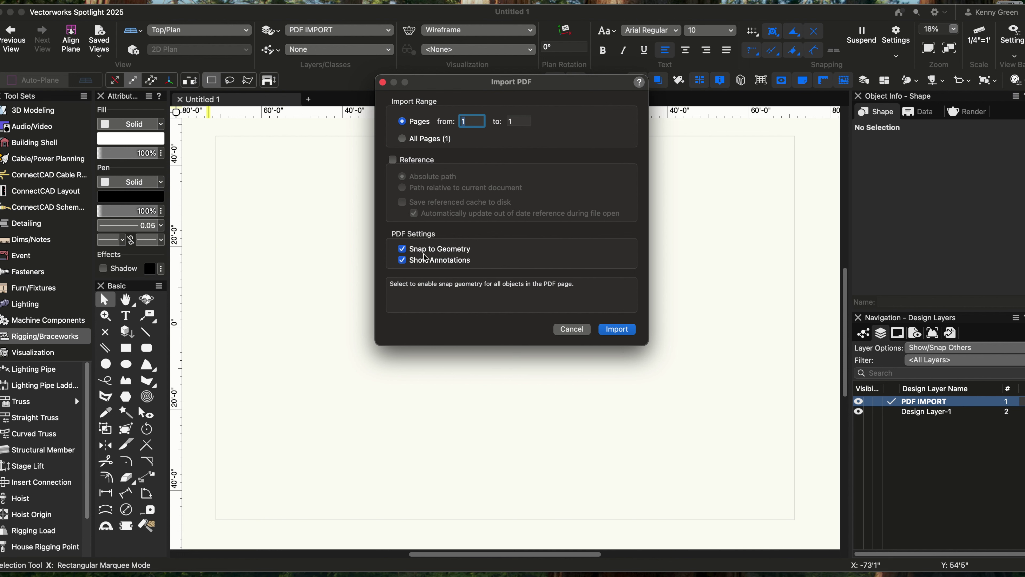
pyautogui.click(616, 329)
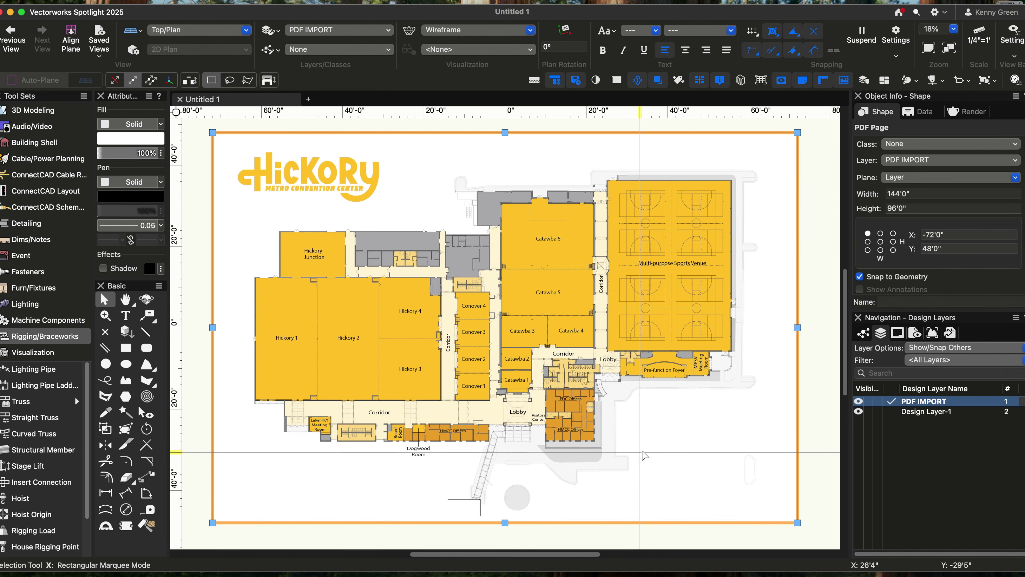
pyautogui.press('x')
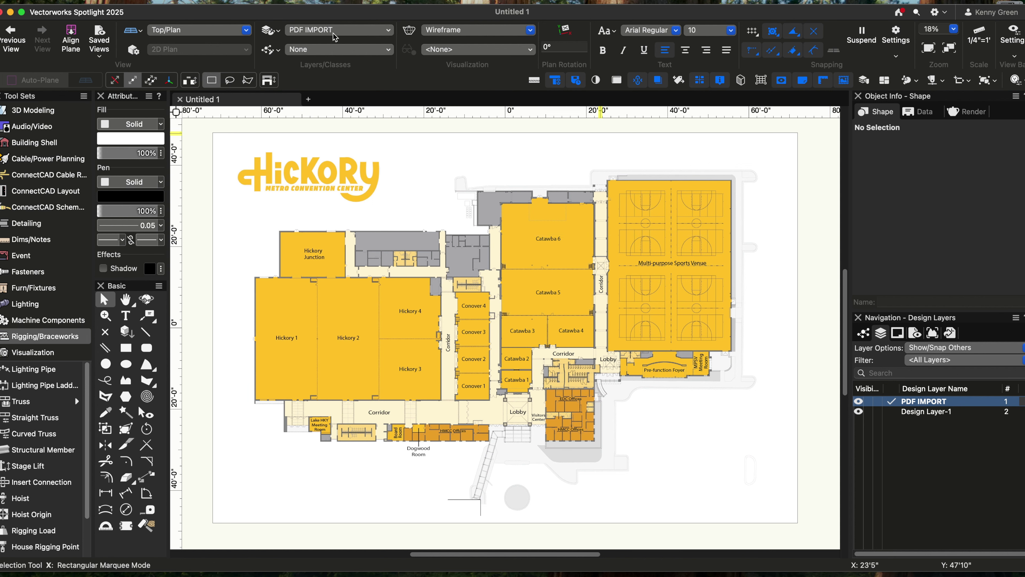
# Import page 1 of the HickoryMetro_BuildingLayoutDimensions PDF and move it beside the left edge of the floor plan.
pyautogui.click(69, 0)
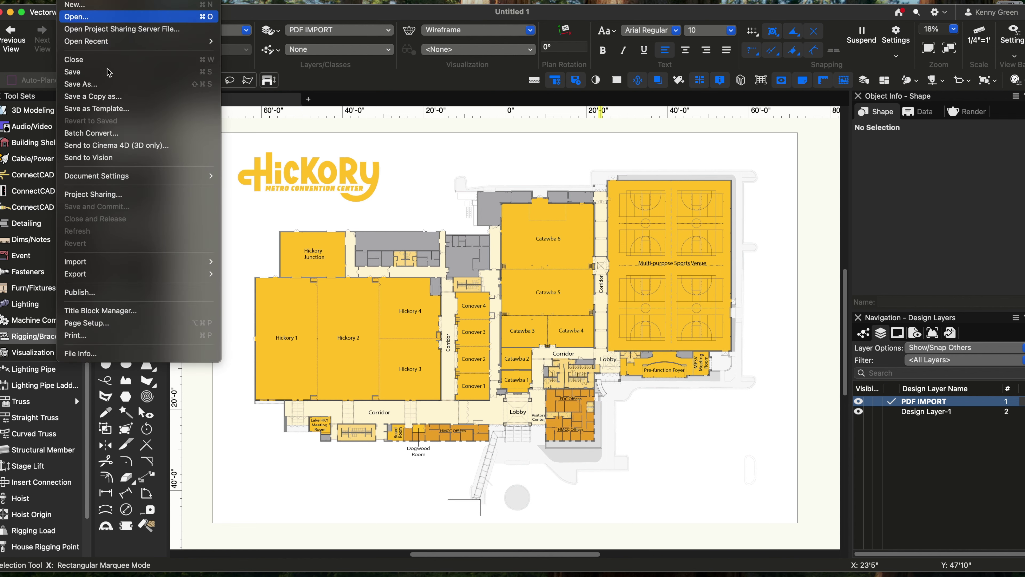
pyautogui.moveTo(133, 259)
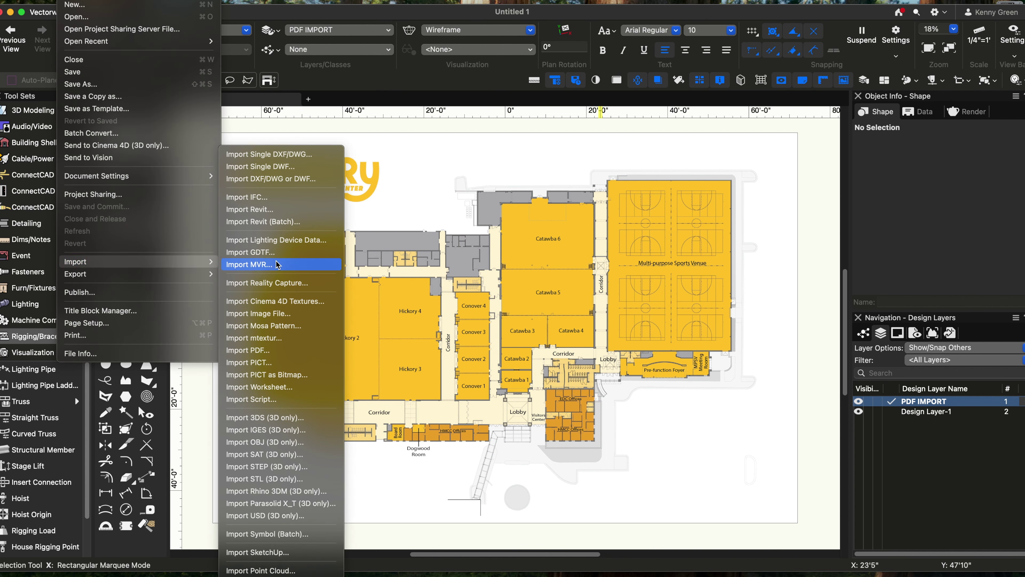
pyautogui.click(274, 350)
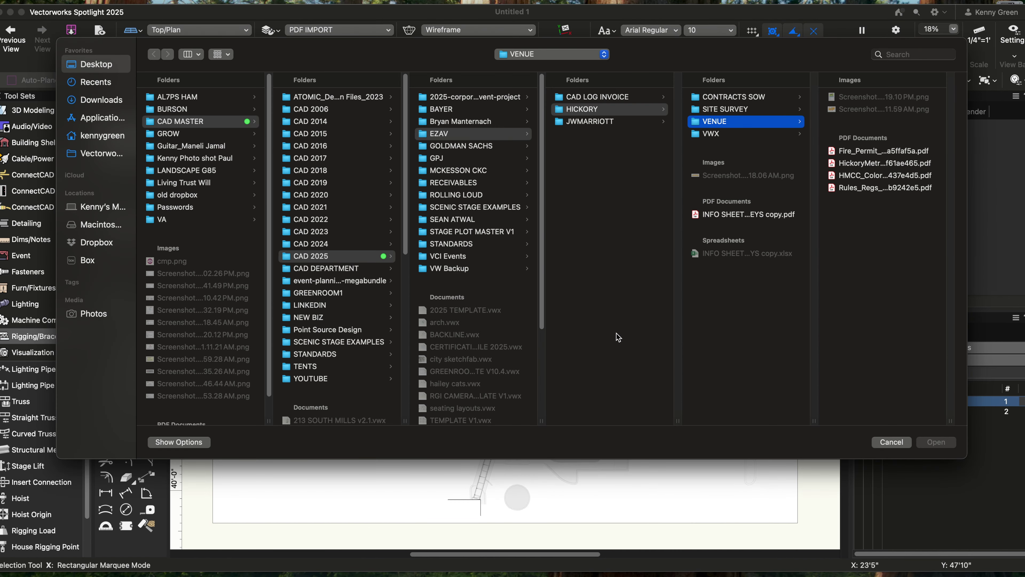
pyautogui.moveTo(777, 52); pyautogui.dragTo(365, 119)
pyautogui.click(477, 231)
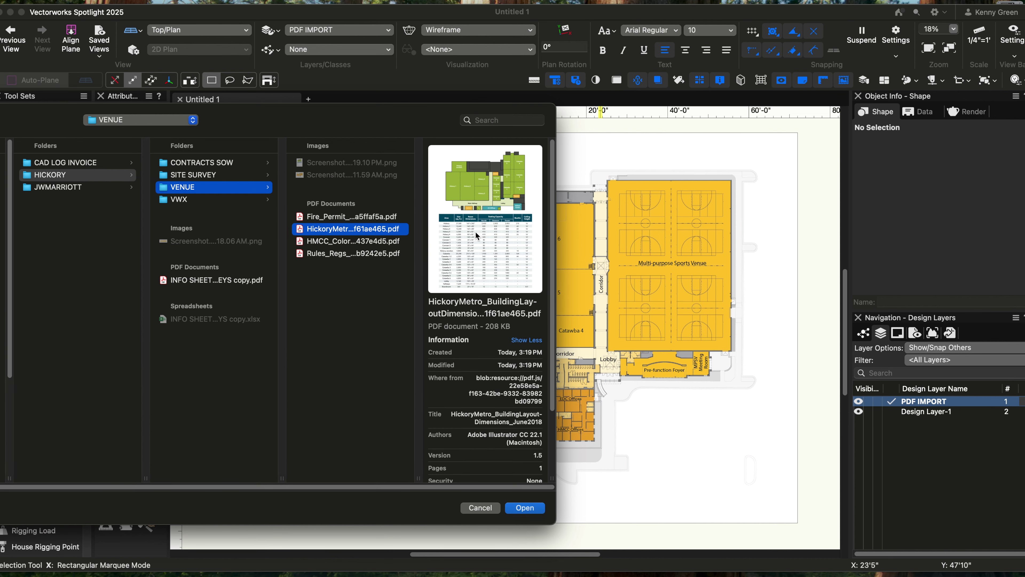
pyautogui.click(526, 509)
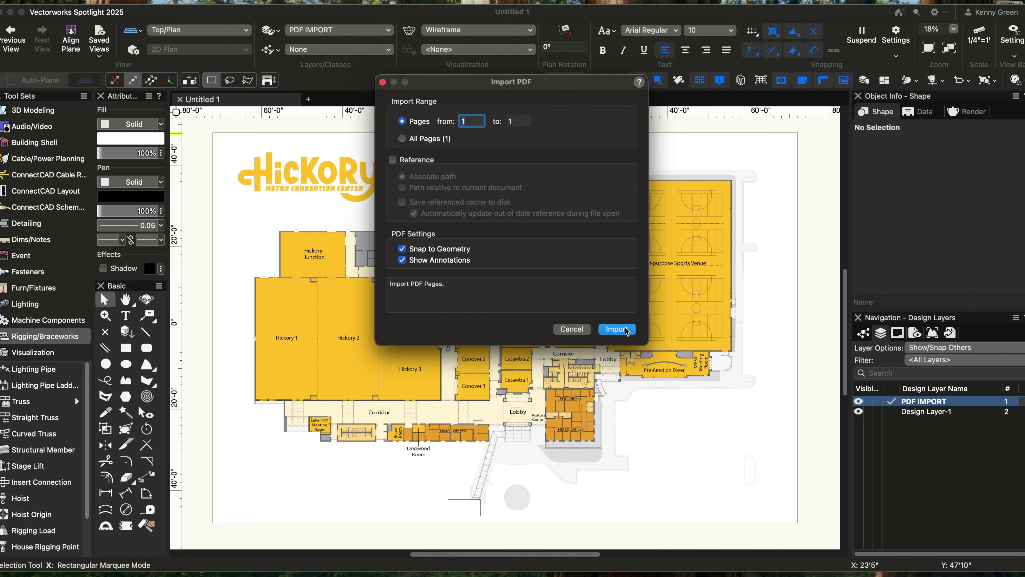
pyautogui.click(616, 329)
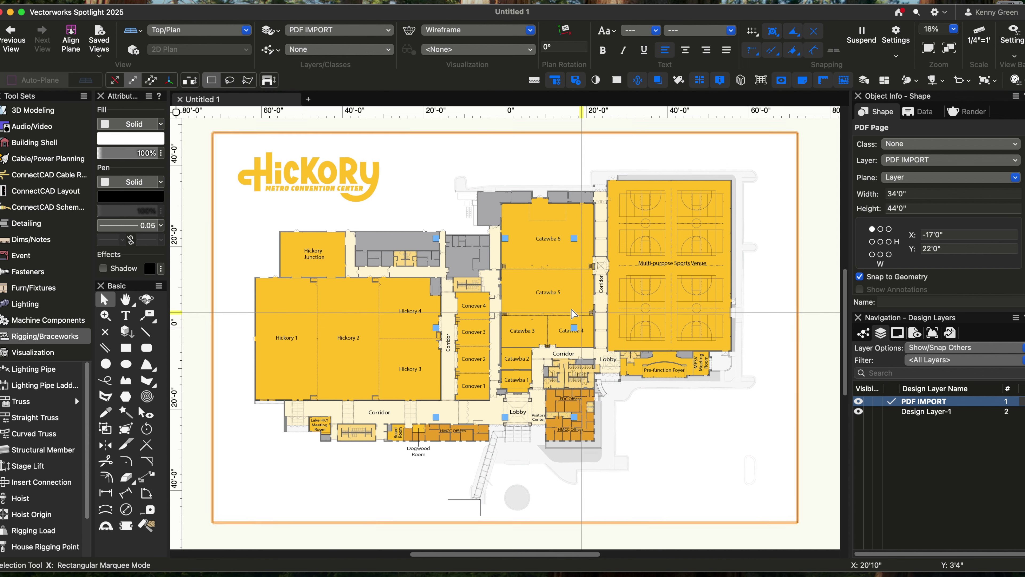
pyautogui.scroll(-5, 512, 305)
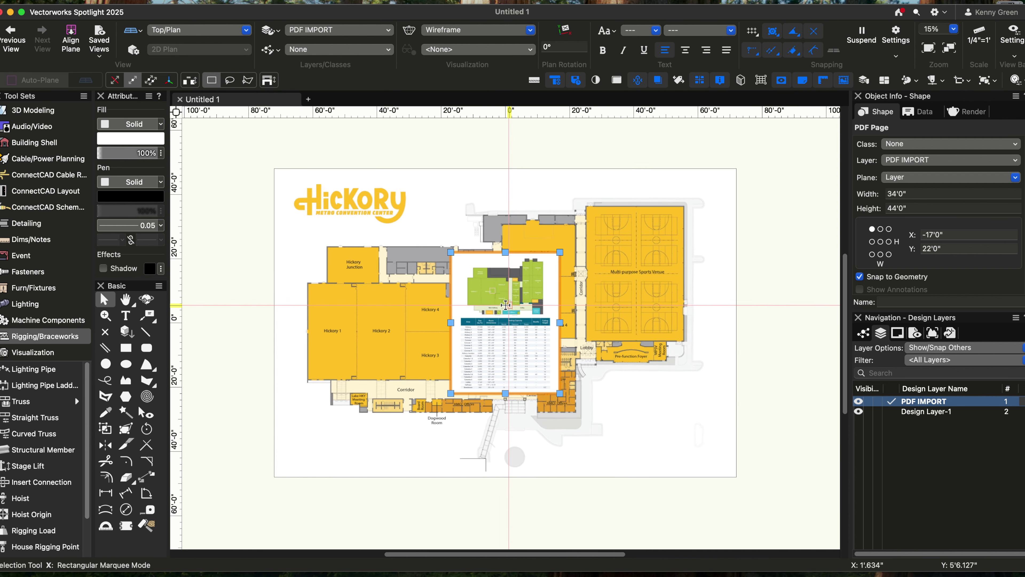
pyautogui.moveTo(500, 308); pyautogui.dragTo(287, 300)
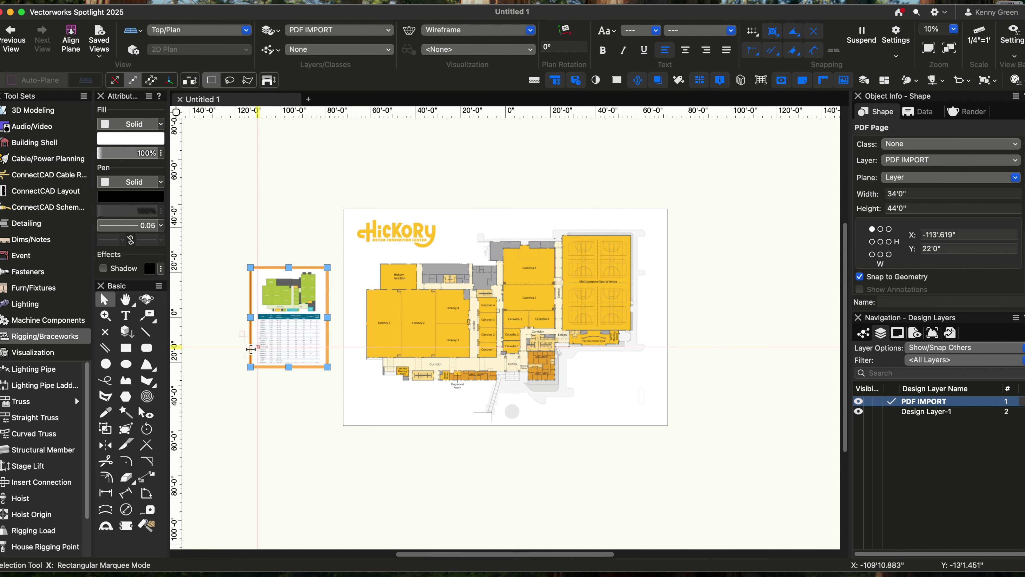
# Examine the room dimensions table in the building layout PDF, and return to the Catawba rooms on the floor plan.
pyautogui.scroll(5, 248, 352)
pyautogui.scroll(10, 247, 351)
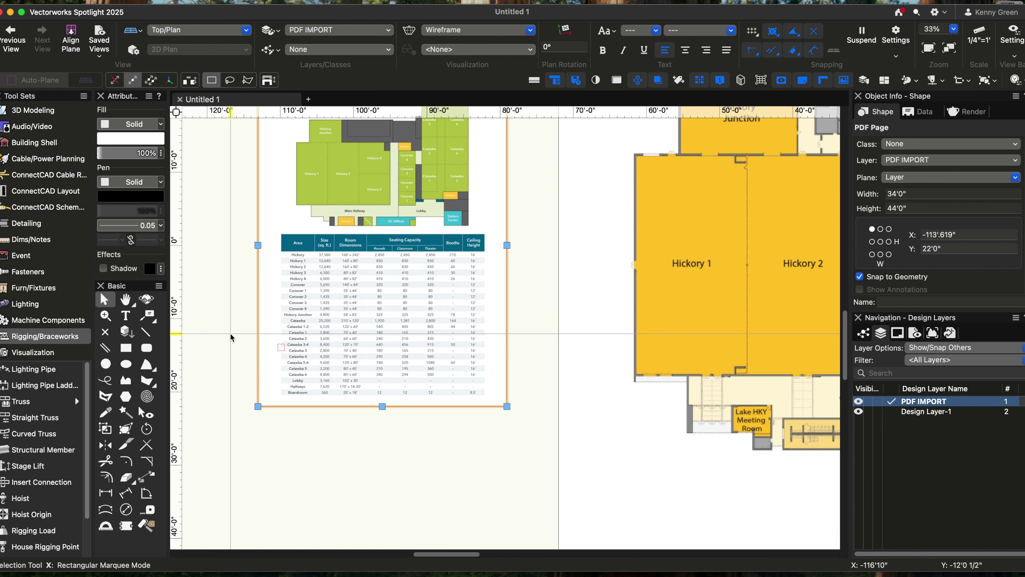
pyautogui.scroll(2, 240, 315)
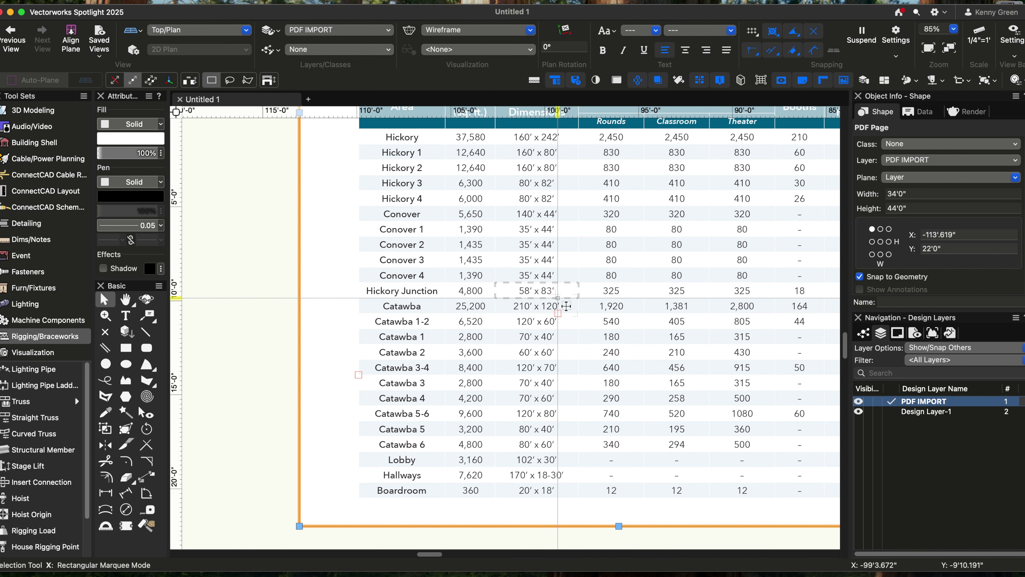
pyautogui.click(275, 293)
pyautogui.scroll(-3, 274, 293)
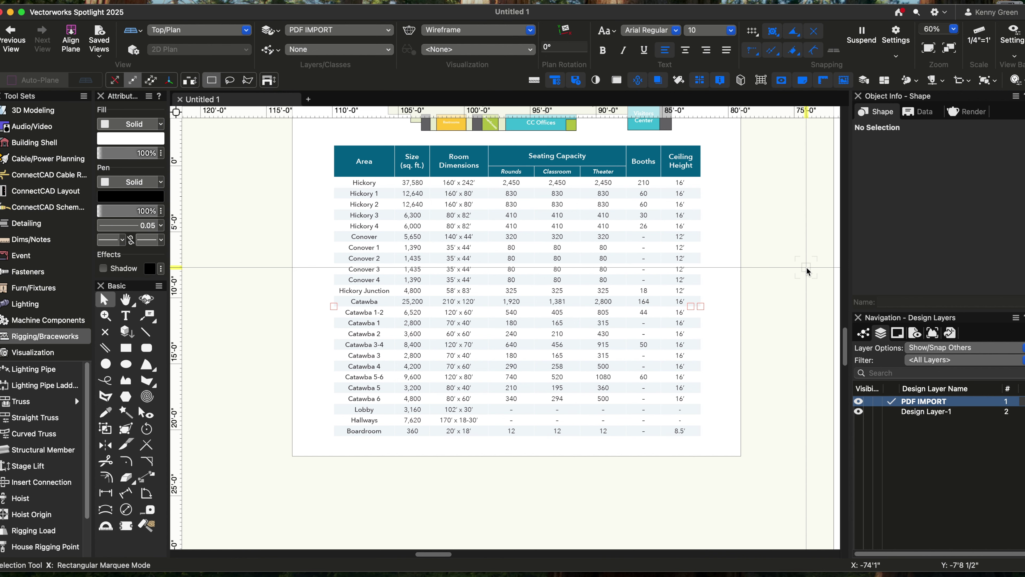
pyautogui.scroll(-2, 806, 268)
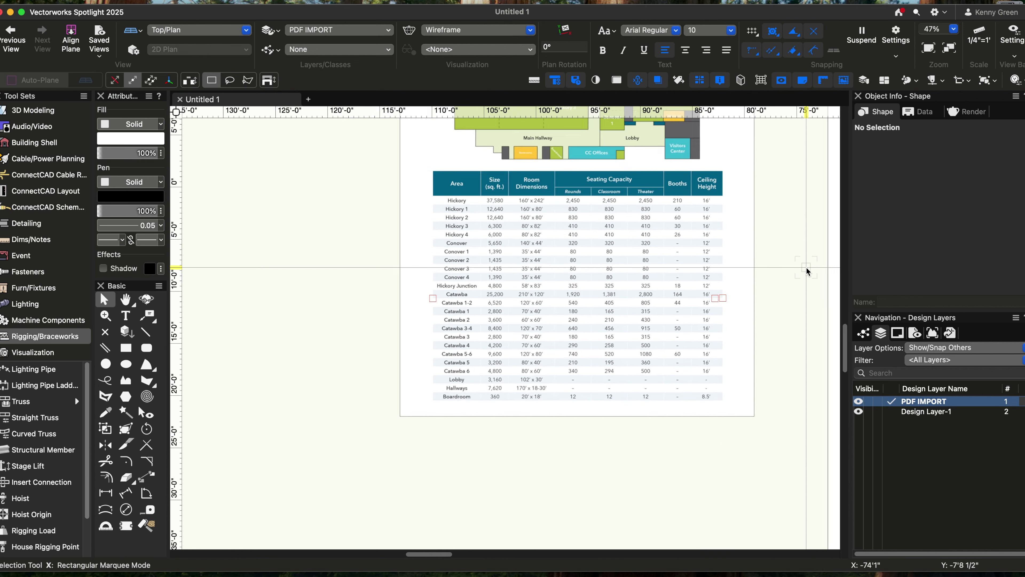
pyautogui.moveTo(798, 264)
pyautogui.mouseDown(button='middle')
pyautogui.moveTo(703, 299)
pyautogui.moveTo(250, 370)
pyautogui.mouseUp(button='middle')
pyautogui.moveTo(653, 287); pyautogui.dragTo(225, 360, button='middle')
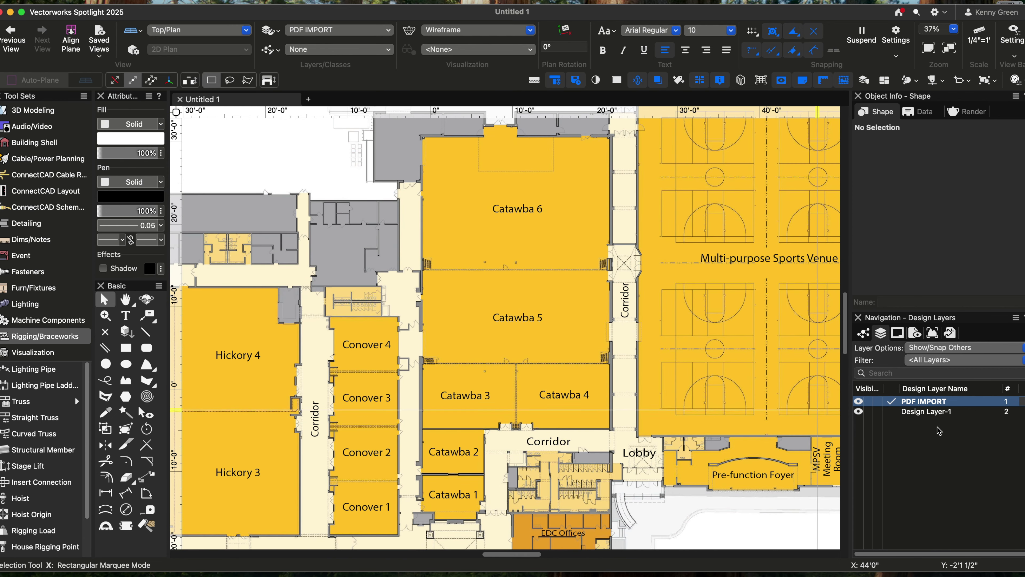
# Create a new design layer named SLAB as the active layer.
pyautogui.click(946, 439)
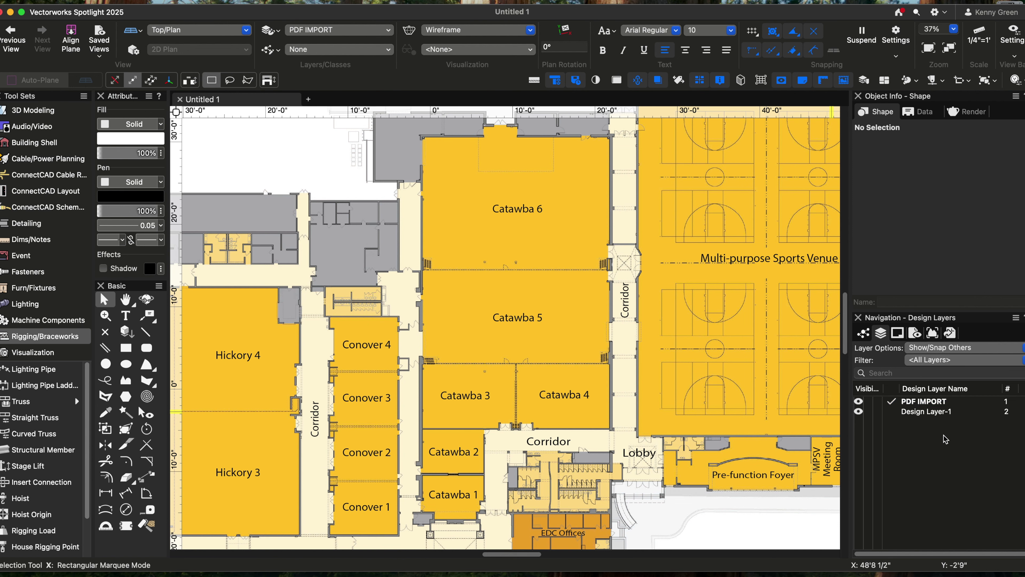
pyautogui.rightClick(925, 431)
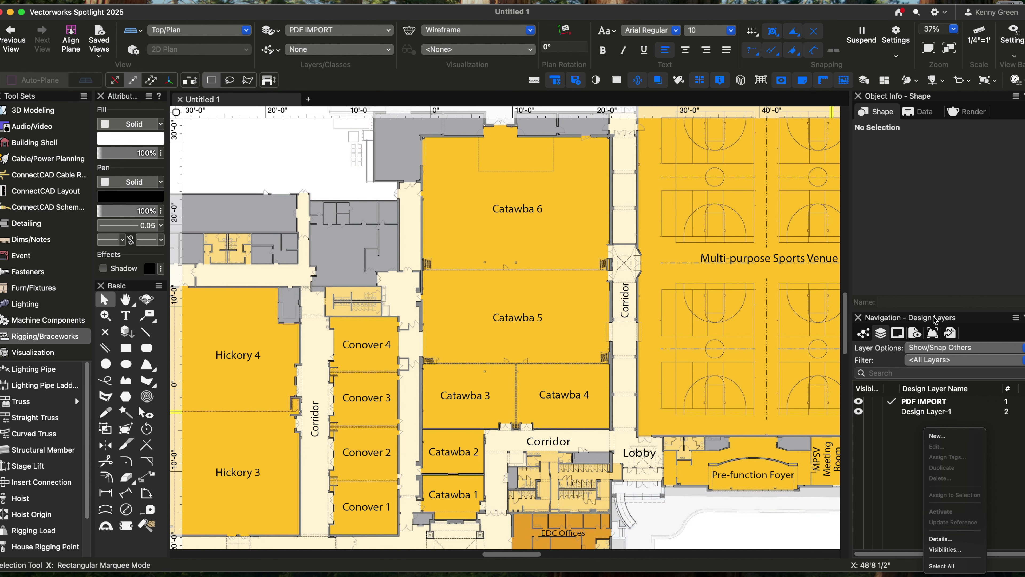
pyautogui.click(944, 436)
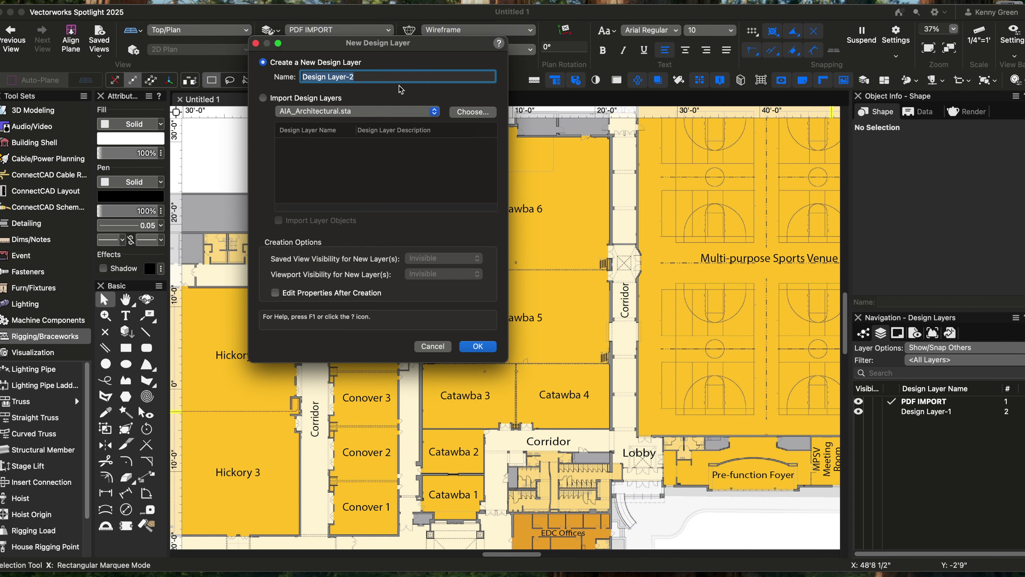
pyautogui.write('SLAB')
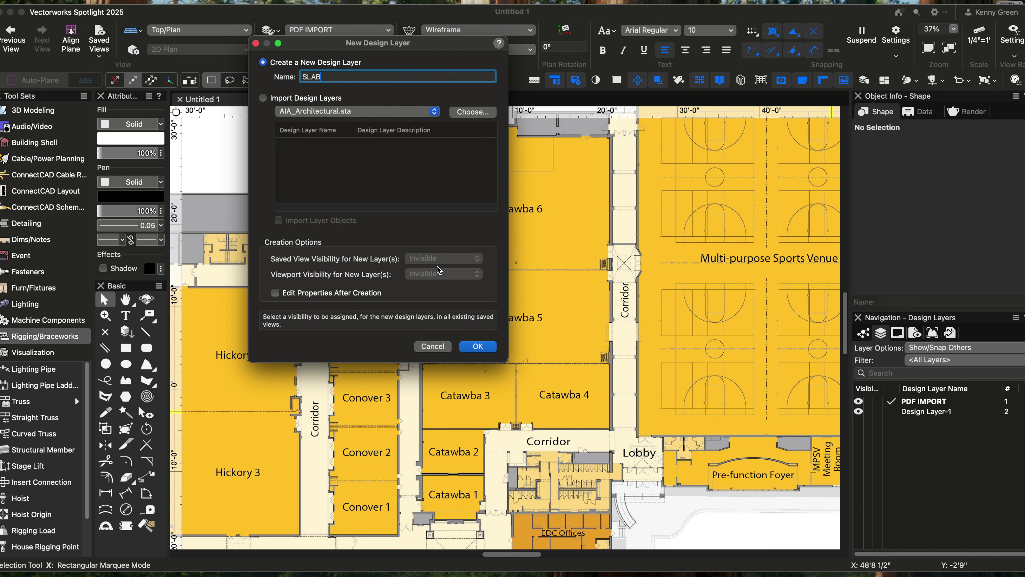
pyautogui.click(476, 346)
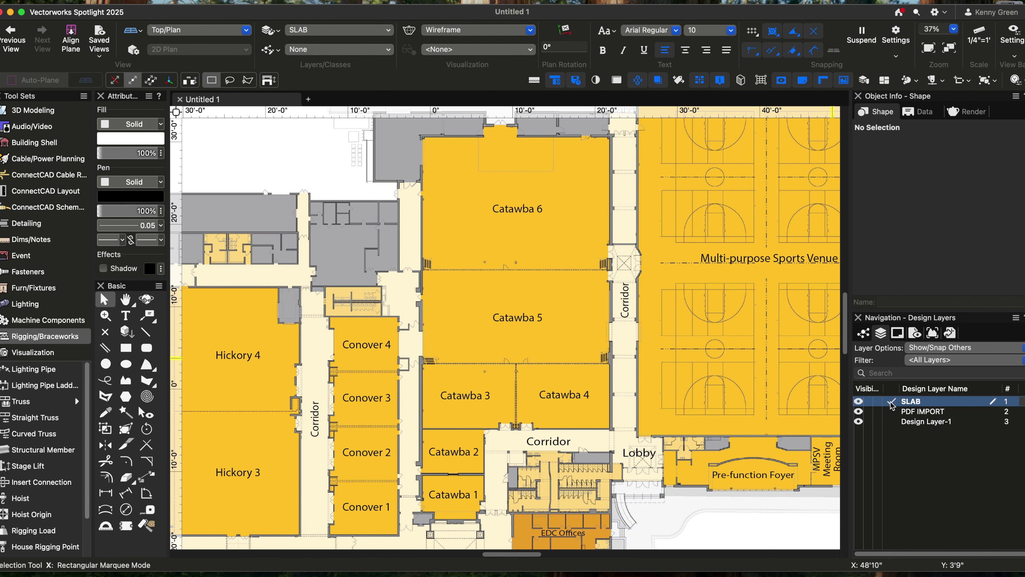
# Start a 2D polygon at Catawba 6's outer upper-left corner and run its first edge about 7'8" along the upper wall to the entrance recess.
pyautogui.click(144, 382)
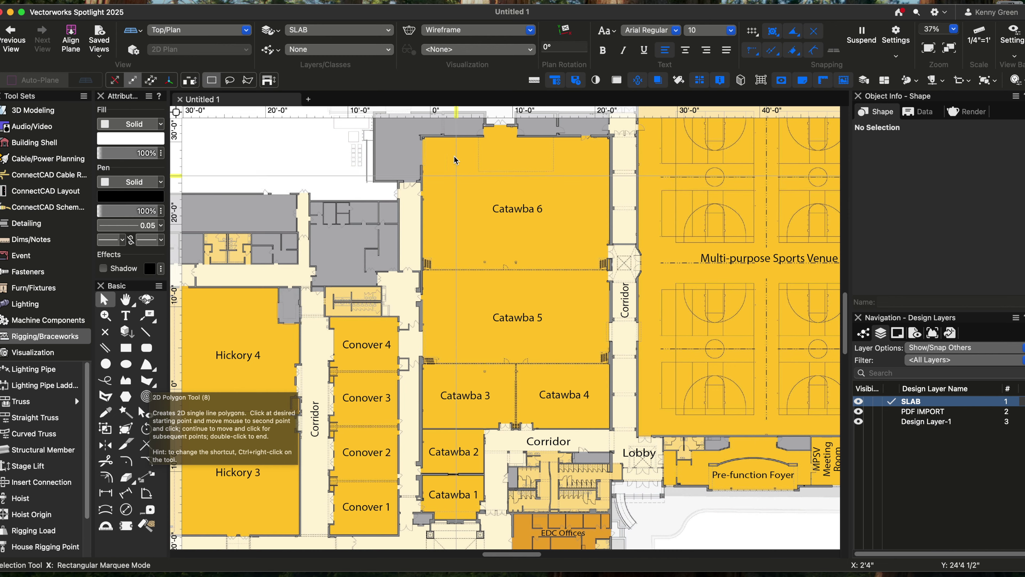
pyautogui.scroll(2, 423, 132)
pyautogui.scroll(8, 423, 132)
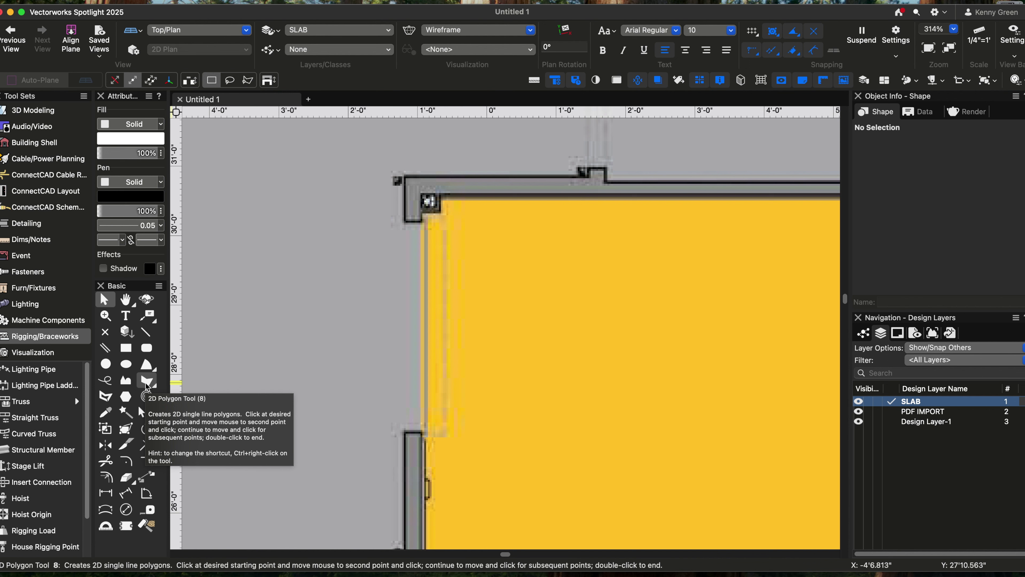
pyautogui.click(146, 384)
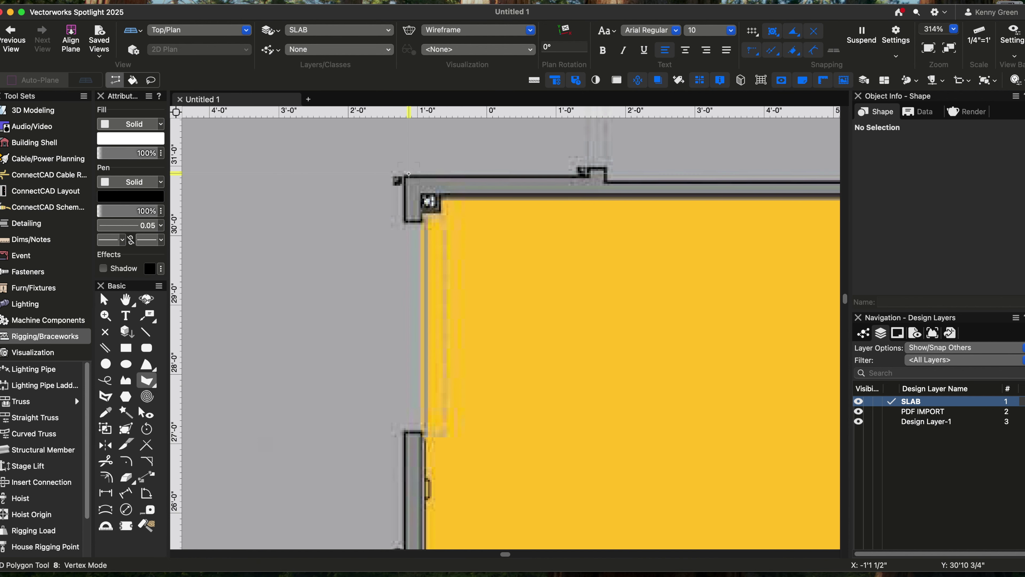
pyautogui.click(404, 178)
pyautogui.scroll(-1, 496, 299)
pyautogui.scroll(-3, 497, 299)
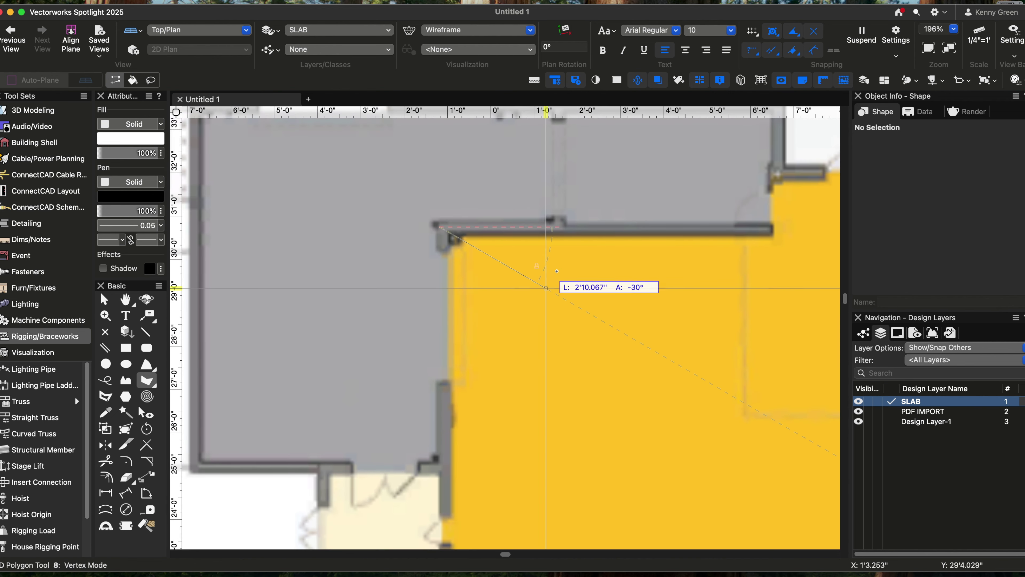
pyautogui.press('space')
pyautogui.moveTo(687, 306); pyautogui.dragTo(457, 330, button='middle')
pyautogui.scroll(-3, 457, 332)
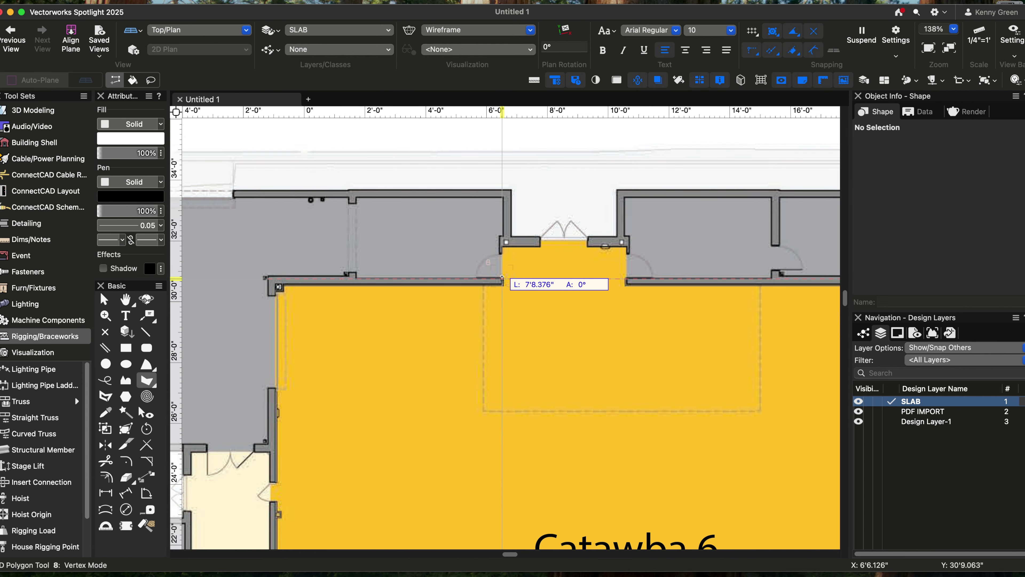
pyautogui.click(501, 278)
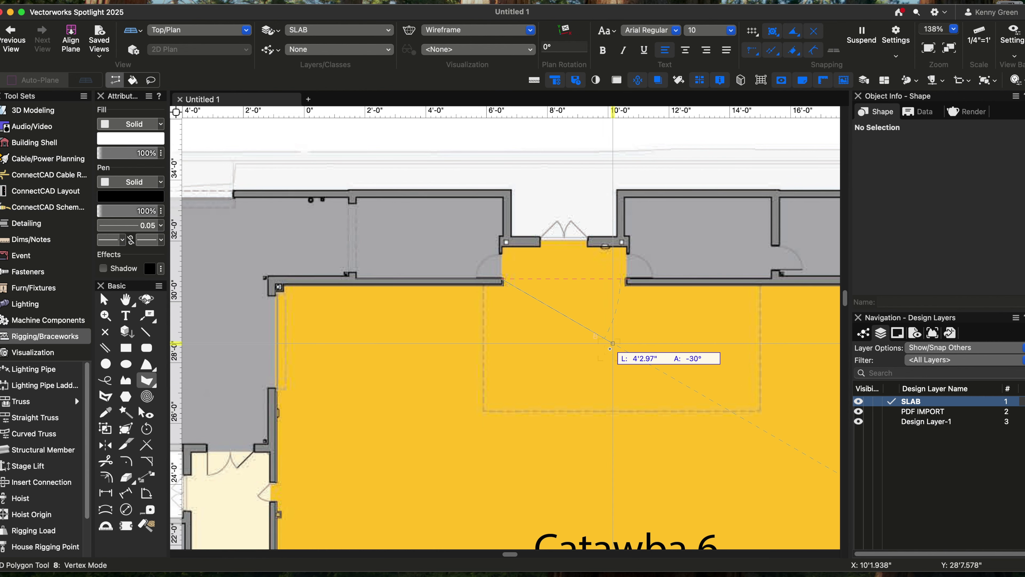
# Continue the polygon around the entrance recess, up its left side, across, and down to the upper wall on its right.
pyautogui.scroll(5, 536, 263)
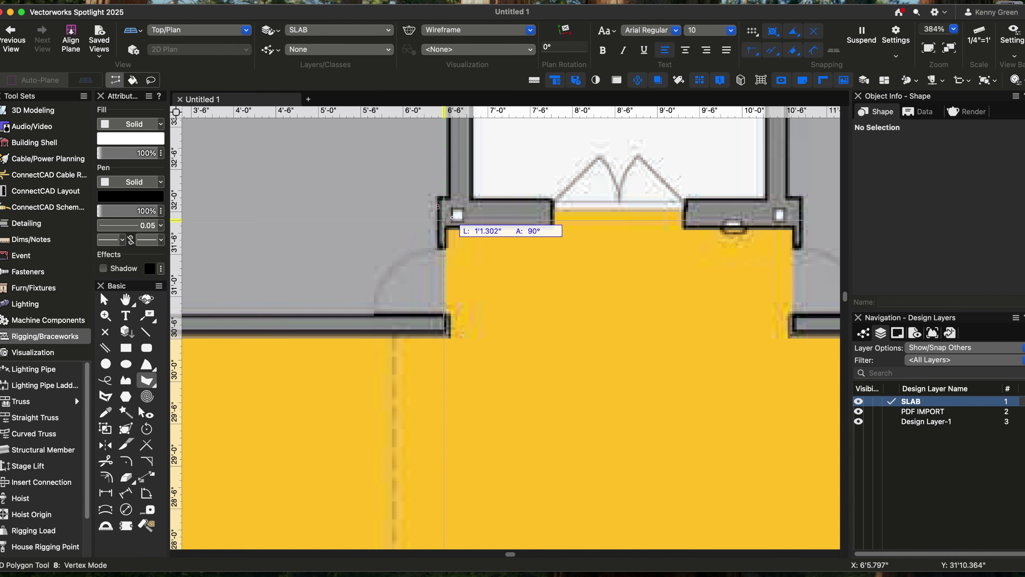
pyautogui.click(444, 211)
pyautogui.scroll(-6, 770, 218)
pyautogui.moveTo(749, 228); pyautogui.dragTo(544, 272, button='middle')
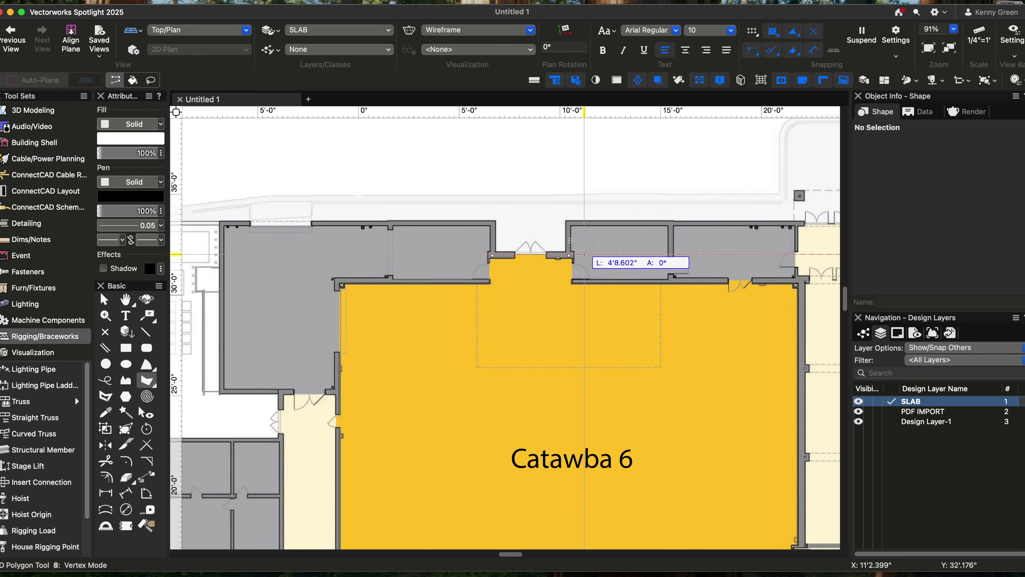
pyautogui.scroll(8, 584, 255)
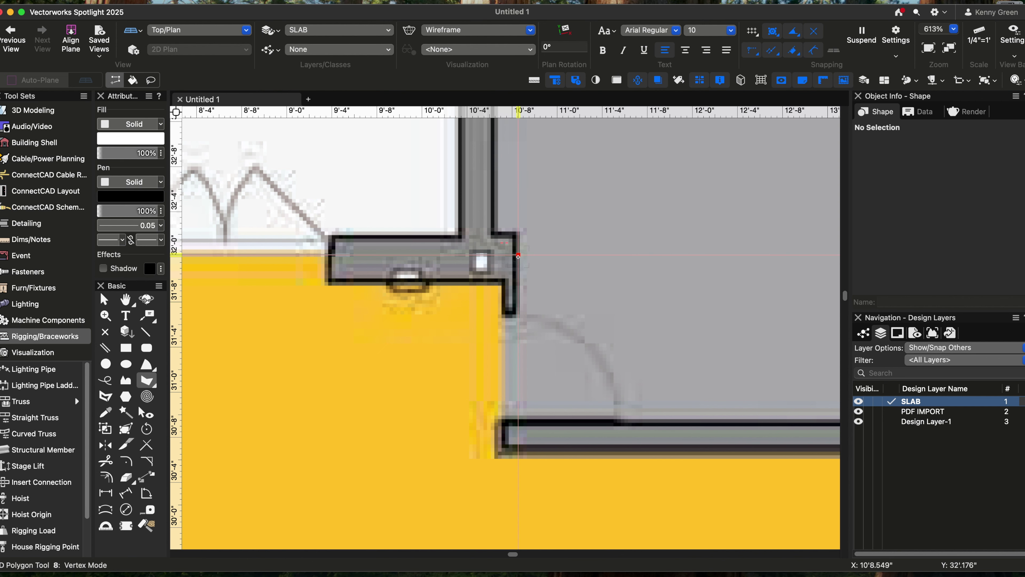
pyautogui.click(518, 419)
# Continue the polygon down the entrance recess's right side, along the upper wall, and around the remaining Catawba walls to the lower-left corner.
pyautogui.scroll(-2, 547, 407)
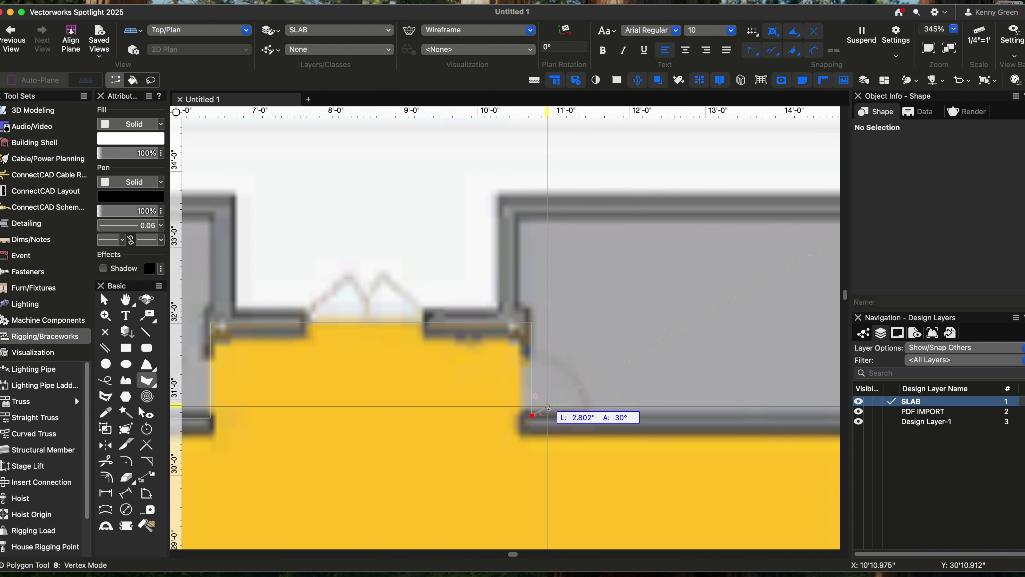
pyautogui.scroll(-2, 646, 407)
pyautogui.moveTo(679, 405); pyautogui.dragTo(411, 329)
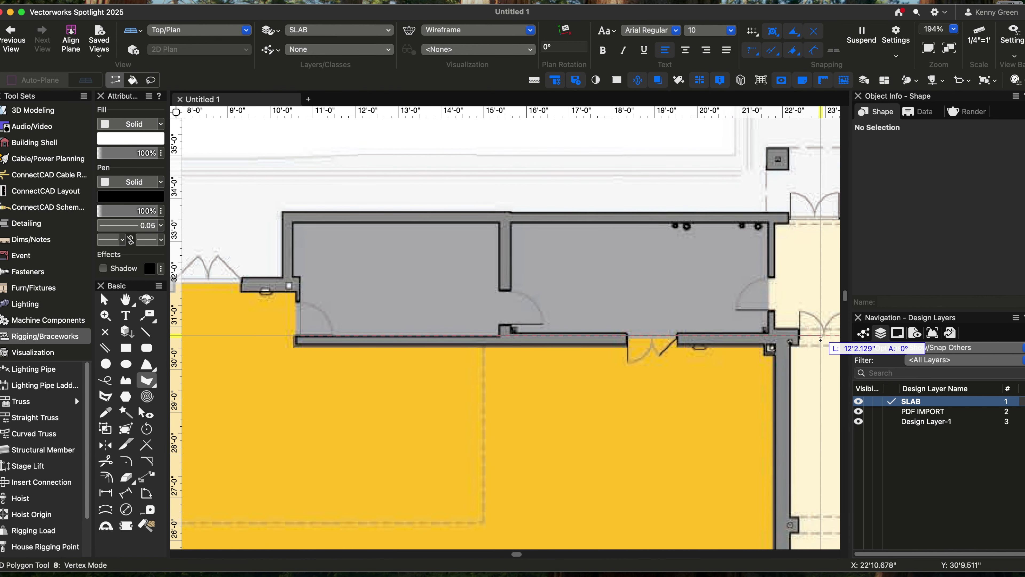
pyautogui.scroll(2, 803, 337)
pyautogui.scroll(-2, 787, 323)
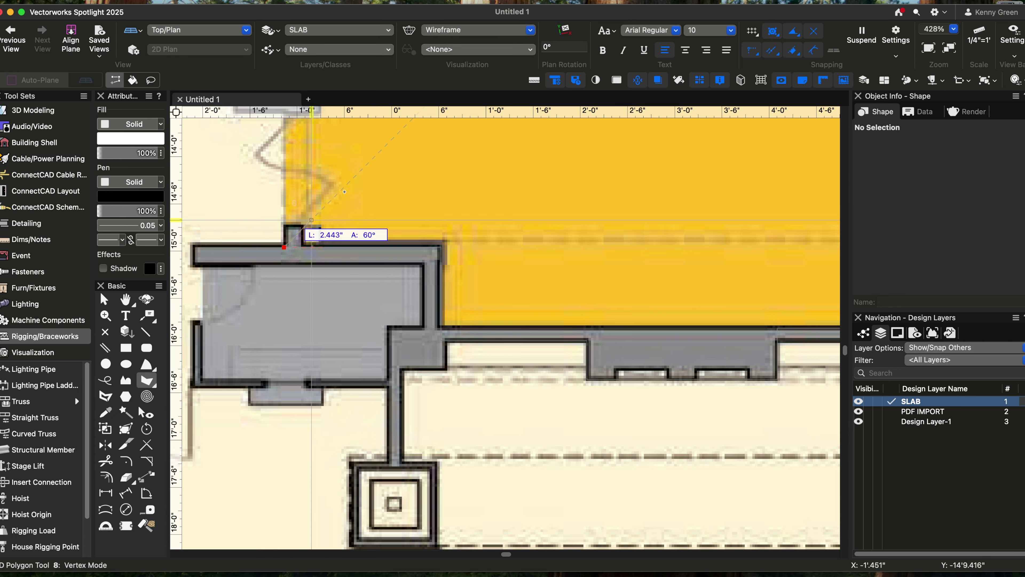
# Finish the polygon with a vertical edge about 45'8.6" long up the left wall to Catawba 6's upper-left corner.
pyautogui.scroll(-3, 345, 191)
pyautogui.moveTo(366, 156); pyautogui.dragTo(483, 509, button='middle')
pyautogui.moveTo(509, 139); pyautogui.dragTo(513, 520, button='middle')
pyautogui.moveTo(530, 146); pyautogui.dragTo(528, 517, button='middle')
pyautogui.moveTo(528, 157); pyautogui.dragTo(529, 330, button='middle')
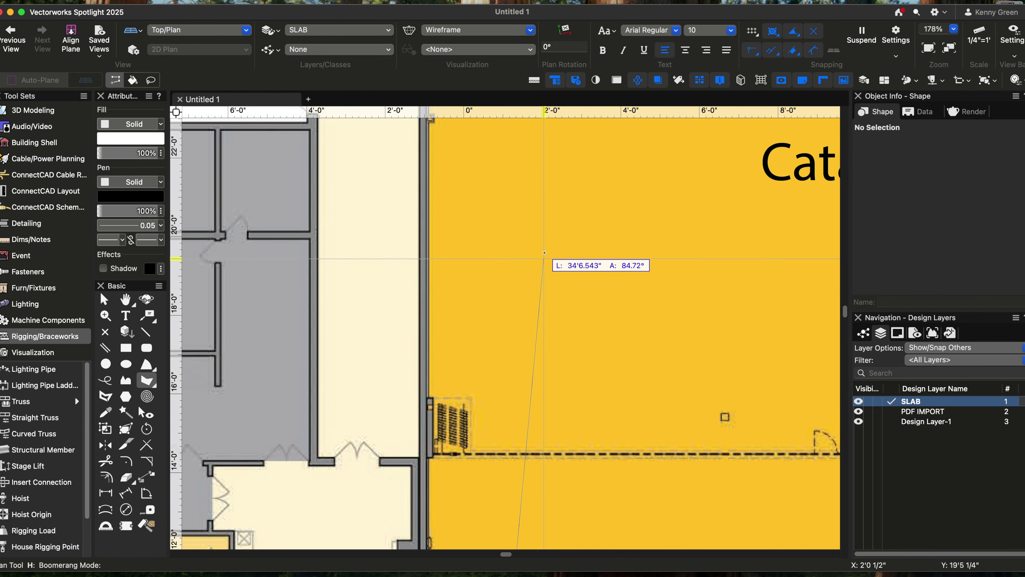
pyautogui.moveTo(533, 176); pyautogui.dragTo(533, 451, button='middle')
pyautogui.moveTo(526, 161); pyautogui.dragTo(521, 333, button='middle')
pyautogui.scroll(6, 429, 284)
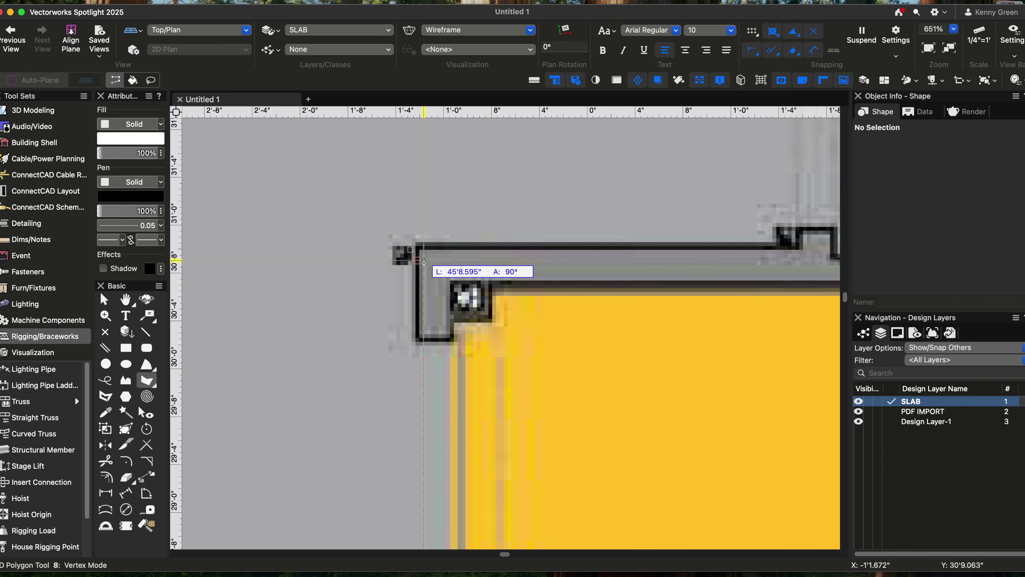
pyautogui.click(423, 260)
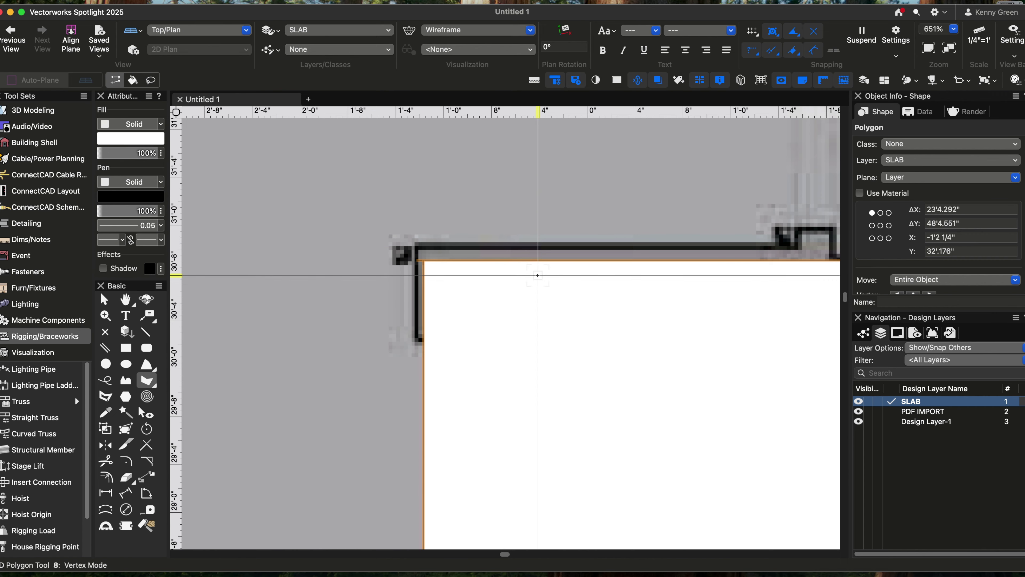
# Set the traced polygon to be a closed shape.
pyautogui.scroll(-1, 518, 316)
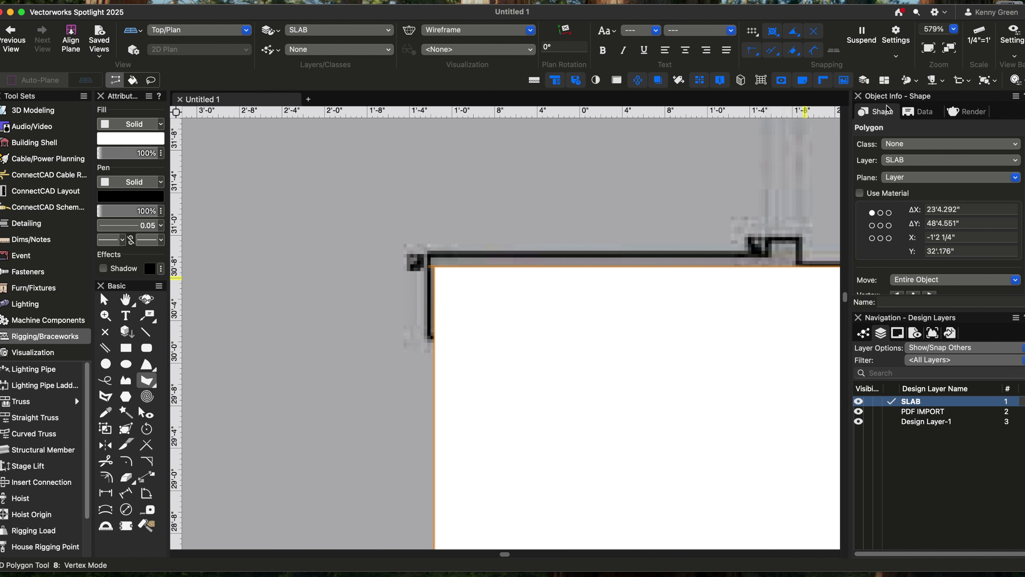
pyautogui.scroll(-5, 905, 186)
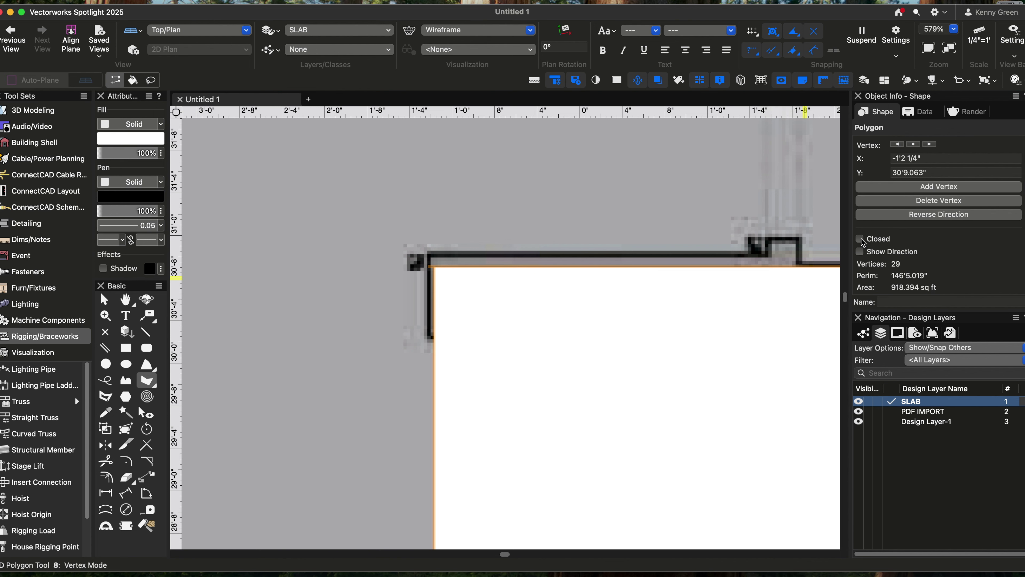
pyautogui.click(860, 239)
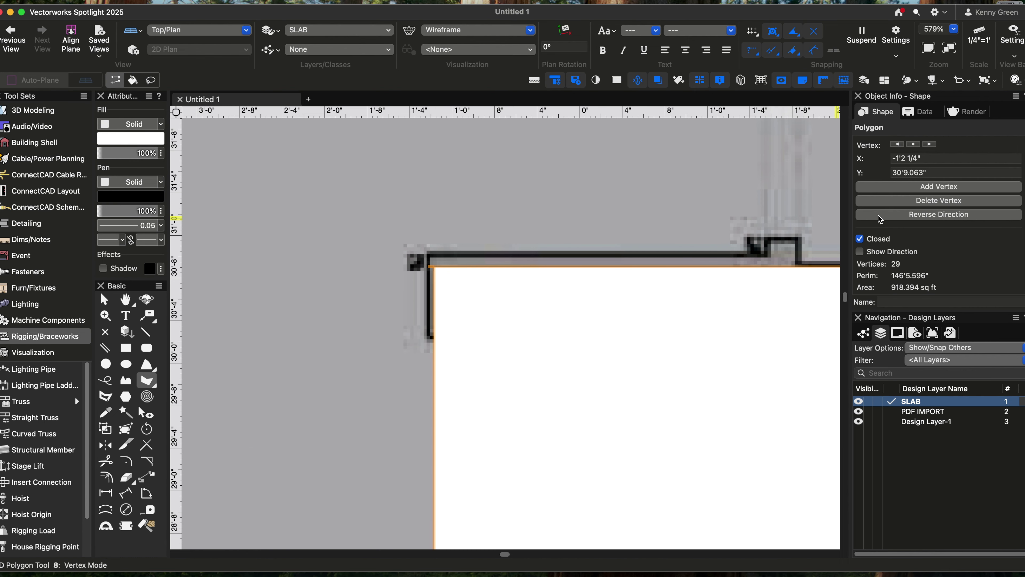
pyautogui.scroll(5, 881, 206)
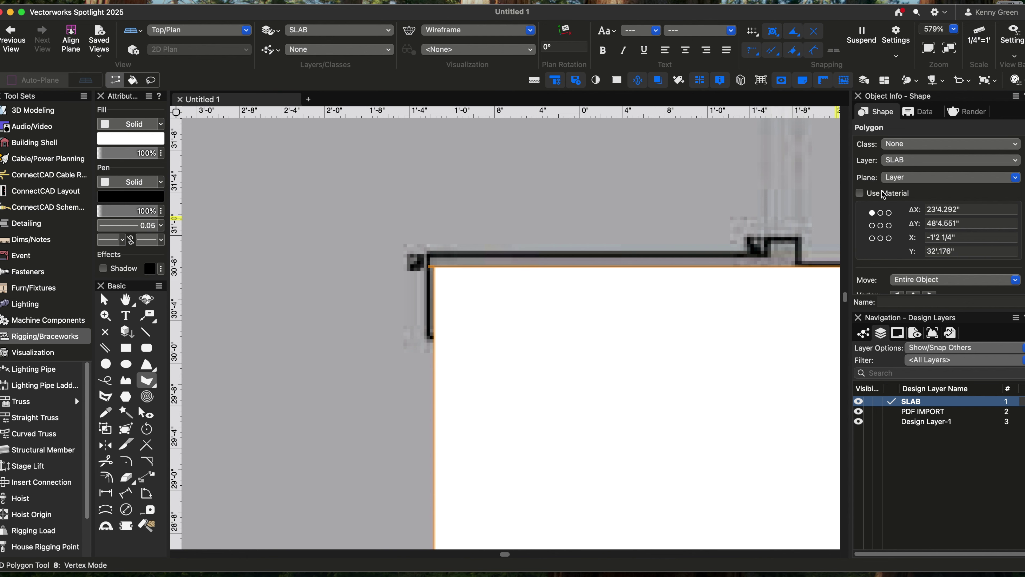
# Compare the polygon with the floor plan beneath by lowering its fill opacity to 48% and 71%, and restore it to 100%.
pyautogui.scroll(-15, 414, 261)
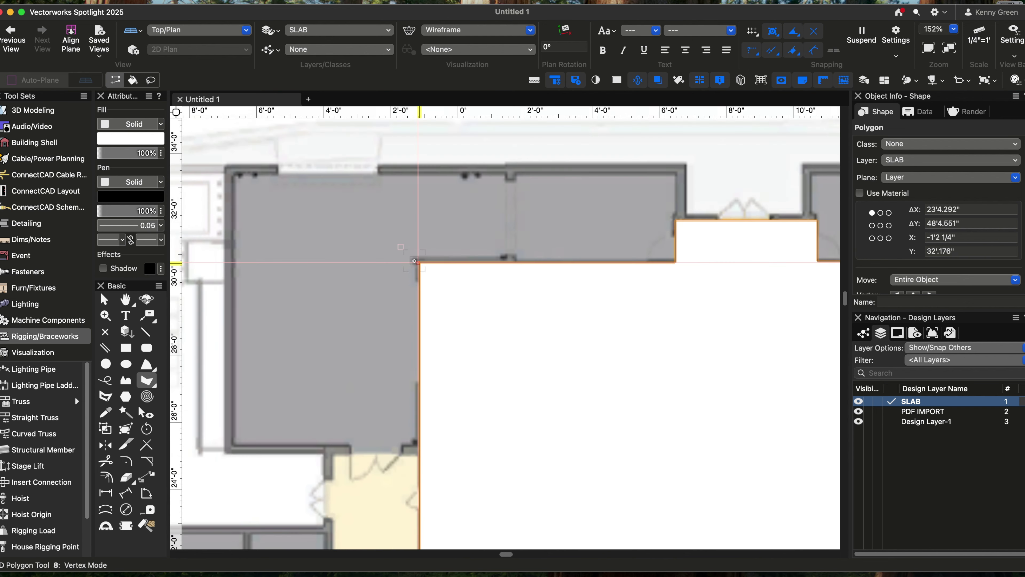
pyautogui.scroll(-2, 413, 261)
pyautogui.press('h')
pyautogui.moveTo(463, 365); pyautogui.dragTo(465, 331)
pyautogui.press('8')
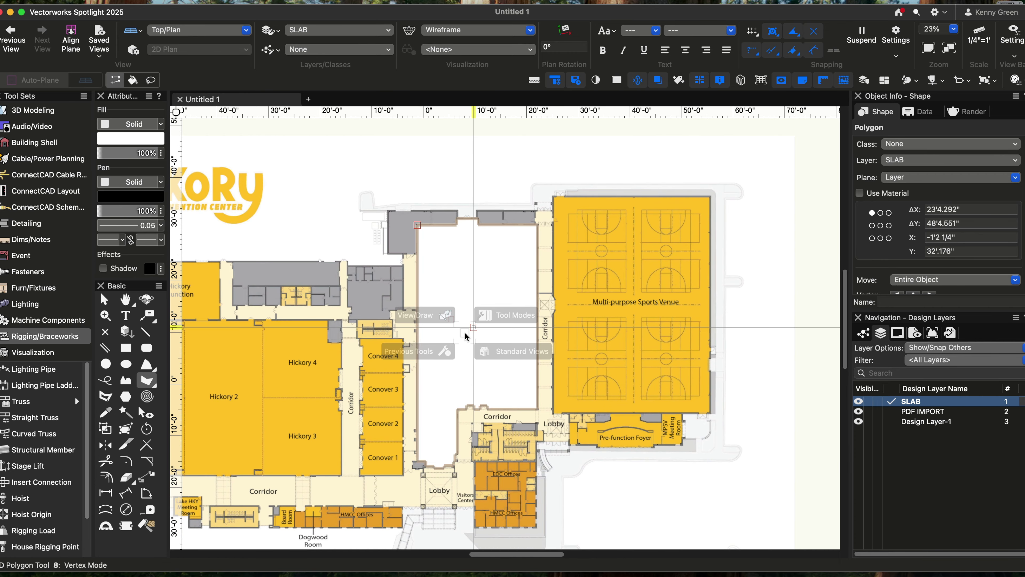
pyautogui.click(104, 299)
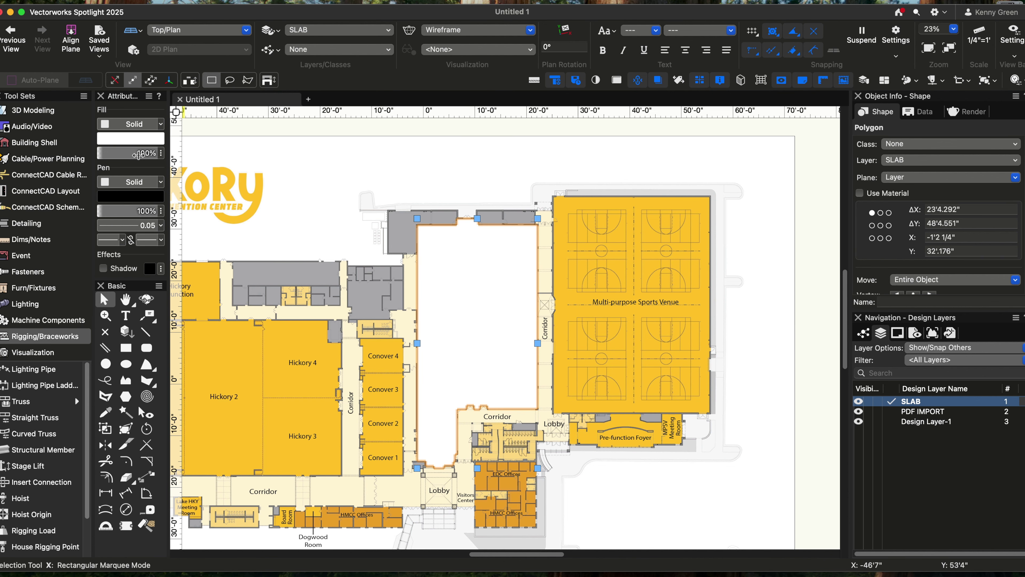
pyautogui.moveTo(142, 153); pyautogui.dragTo(126, 152)
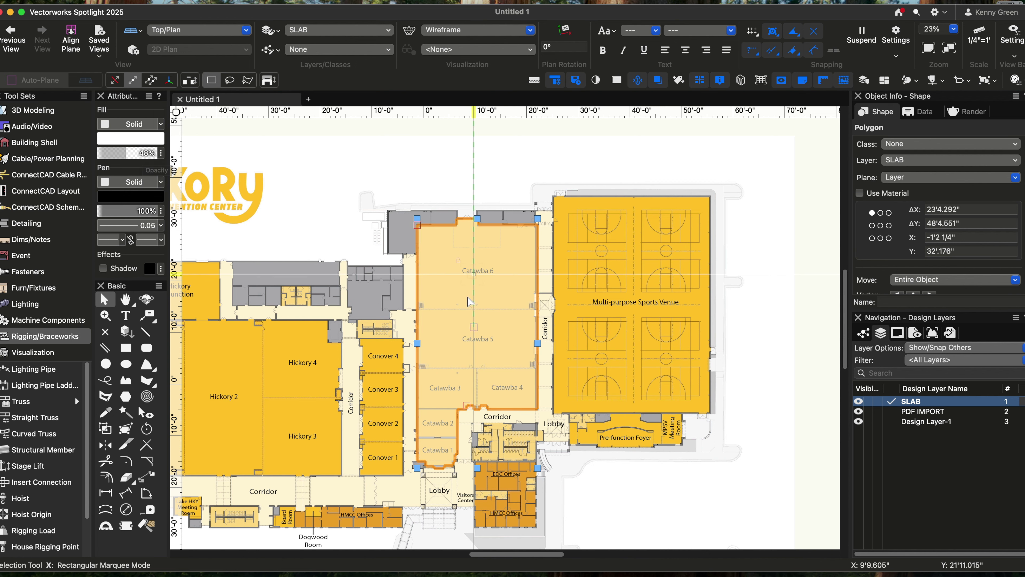
pyautogui.moveTo(138, 153); pyautogui.dragTo(139, 154)
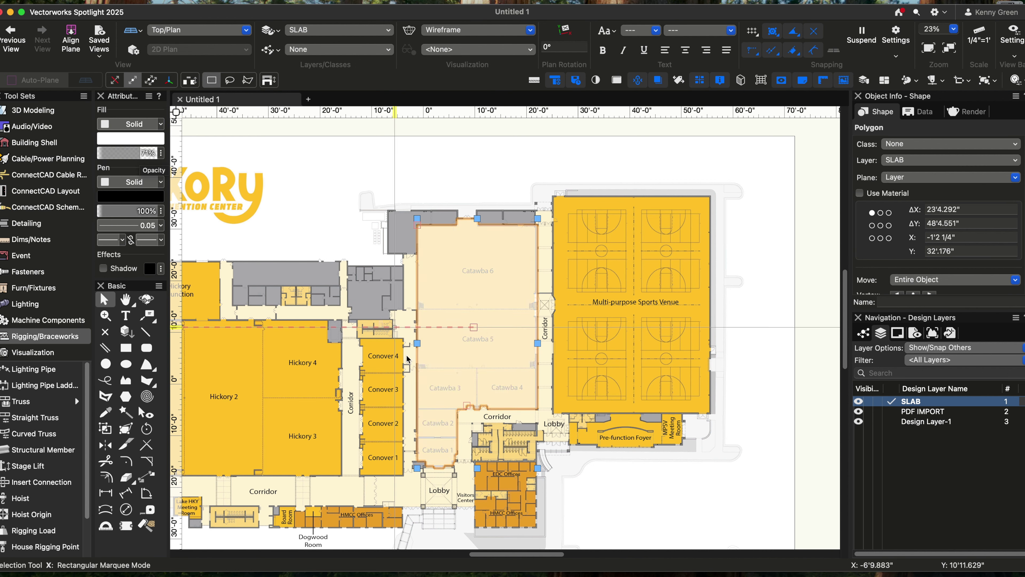
pyautogui.scroll(2, 470, 328)
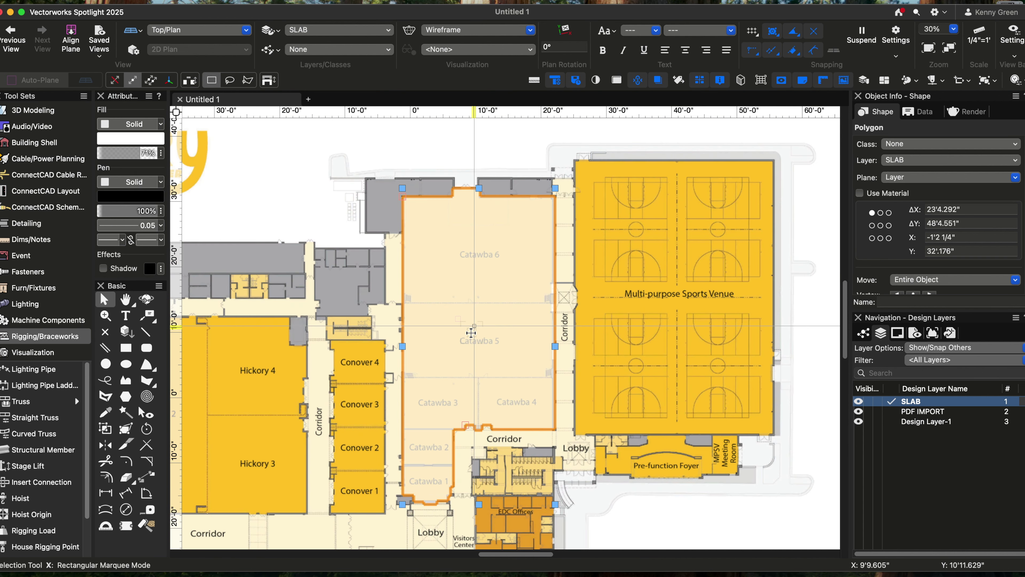
pyautogui.moveTo(141, 154); pyautogui.dragTo(157, 157)
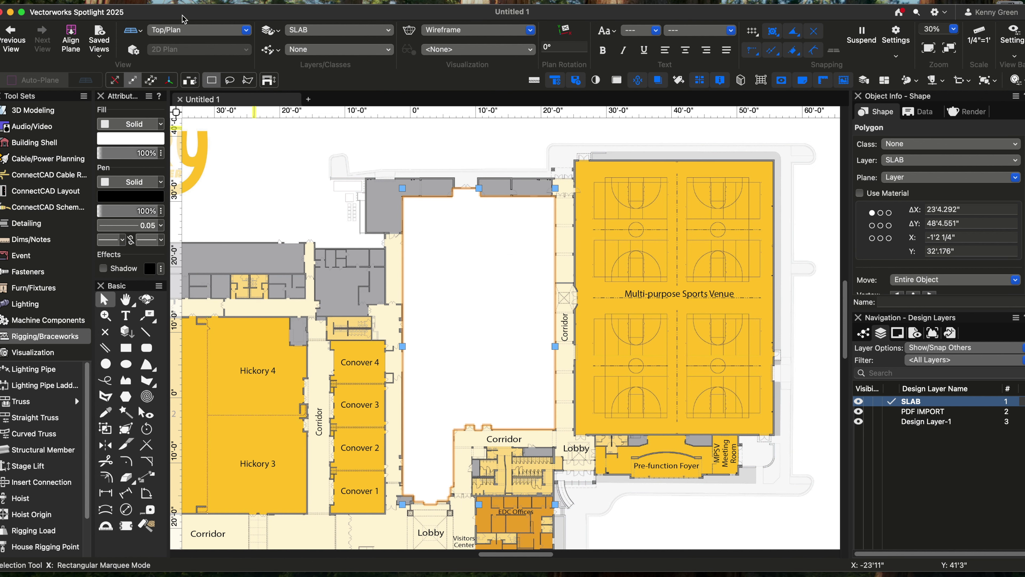
# Create walls from the polygon with Create Objects from Shapes, using a Right offset and keeping the source shape.
pyautogui.click(220, 0)
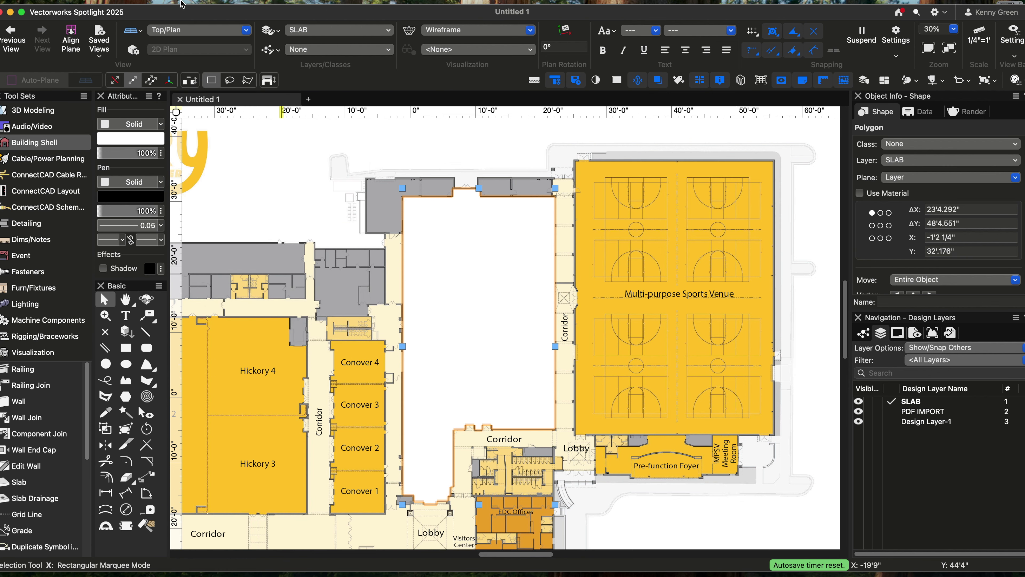
pyautogui.click(161, 0)
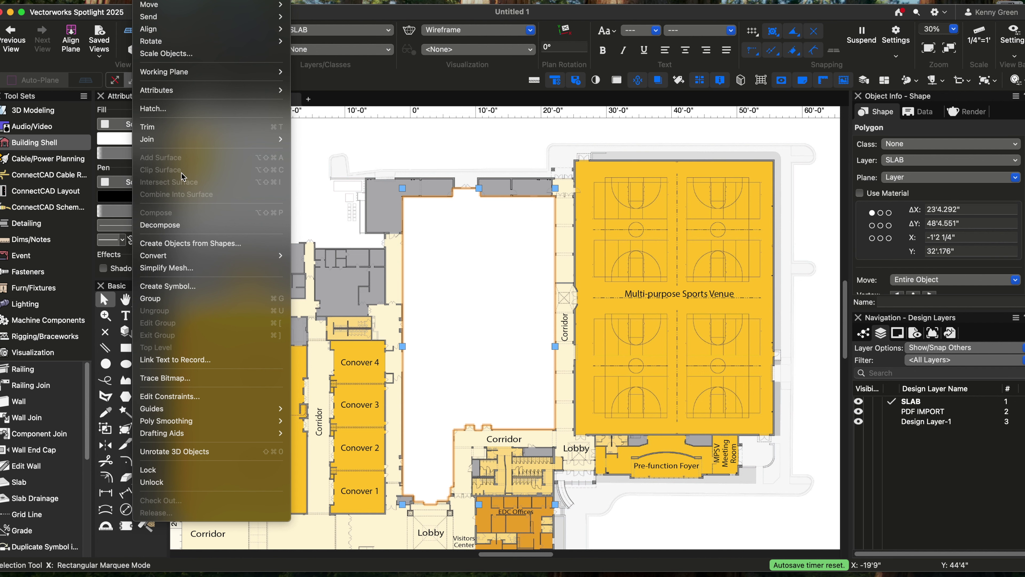
pyautogui.click(173, 244)
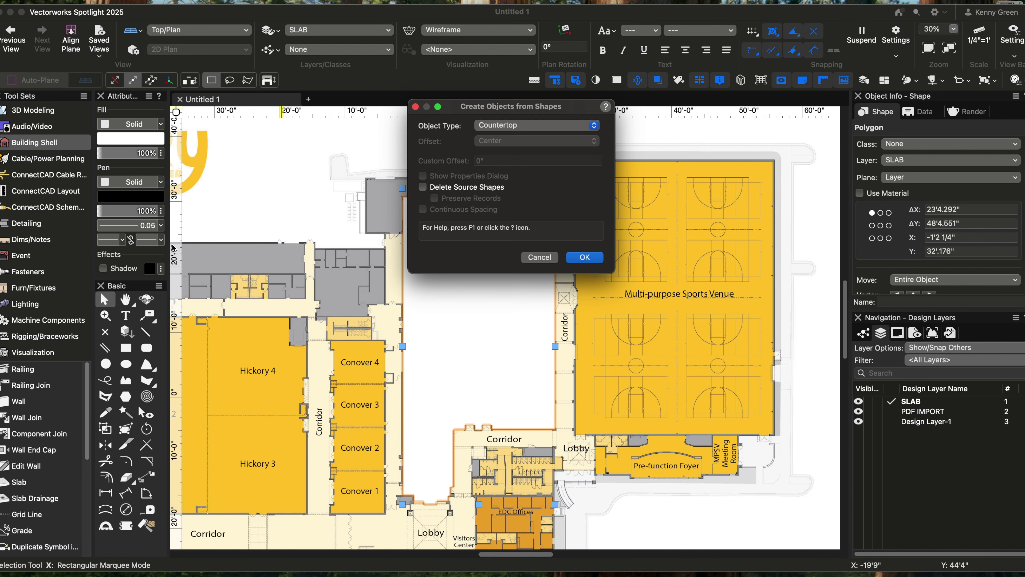
pyautogui.moveTo(564, 109); pyautogui.dragTo(683, 104)
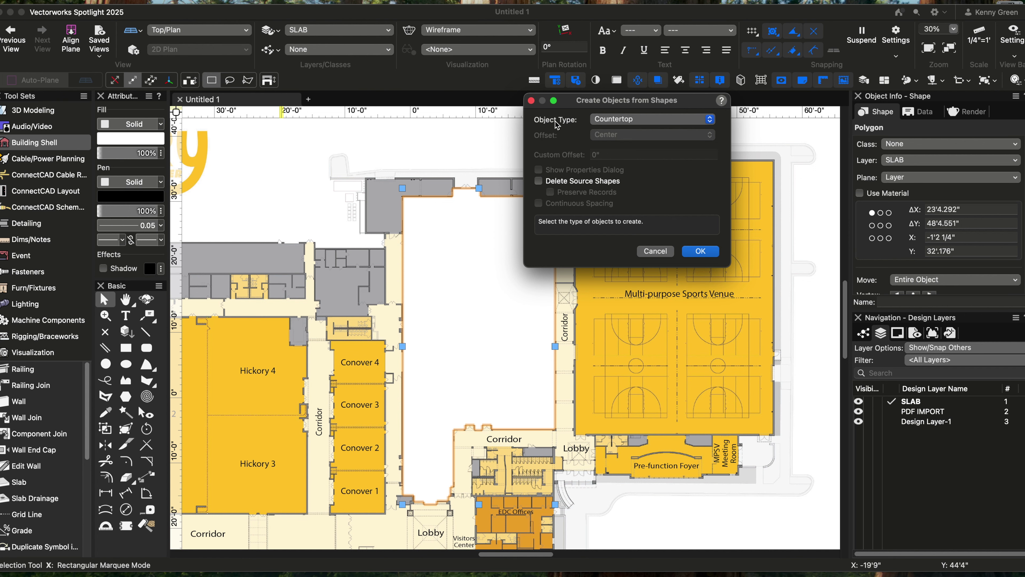
pyautogui.click(619, 122)
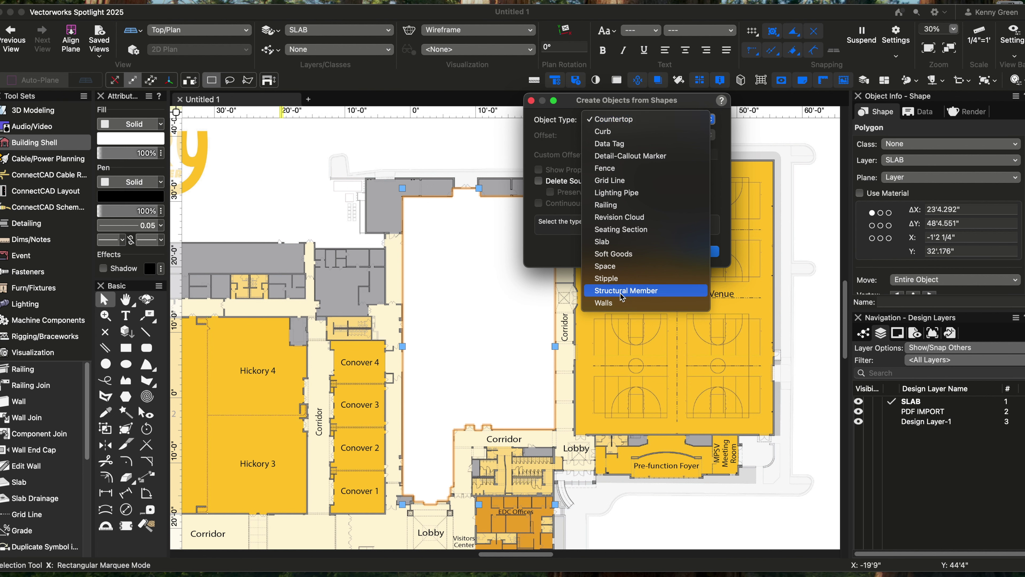
pyautogui.click(635, 304)
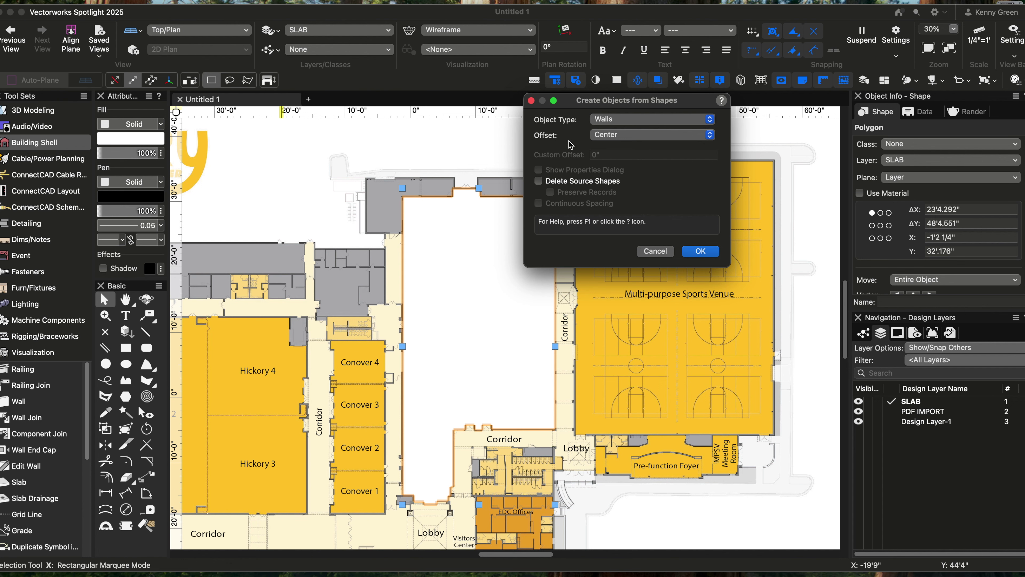
pyautogui.click(624, 139)
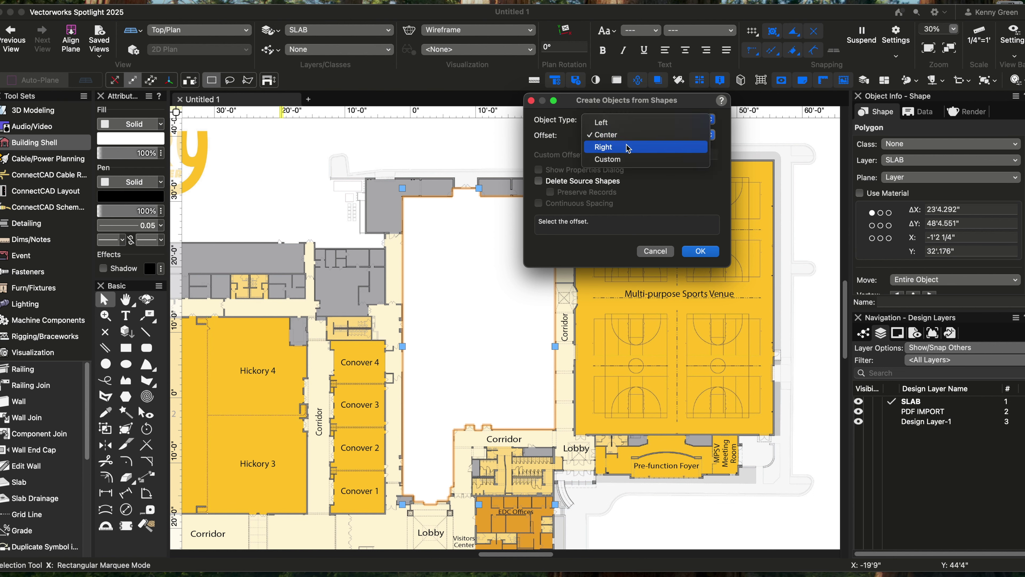
pyautogui.click(628, 147)
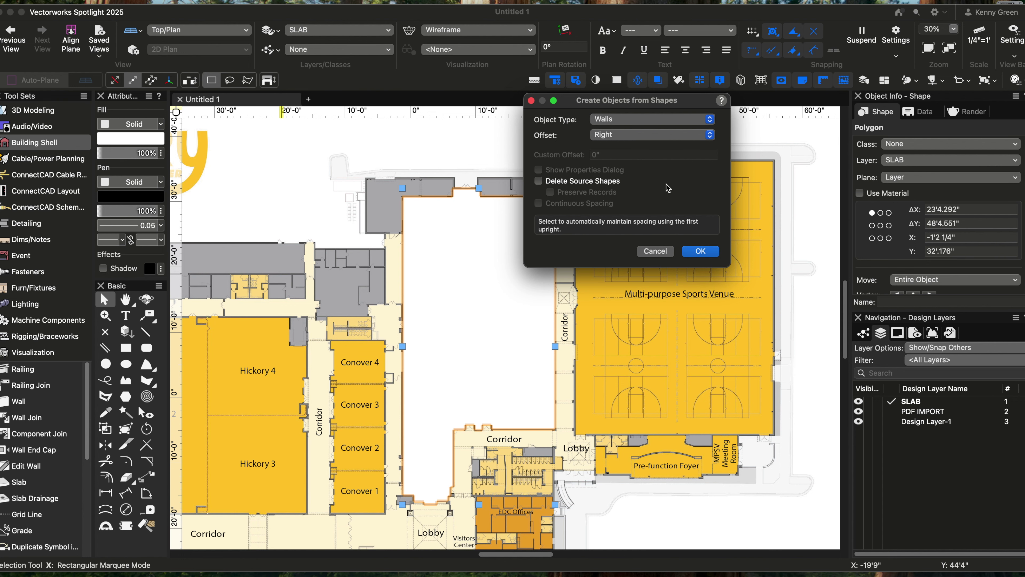
pyautogui.click(700, 251)
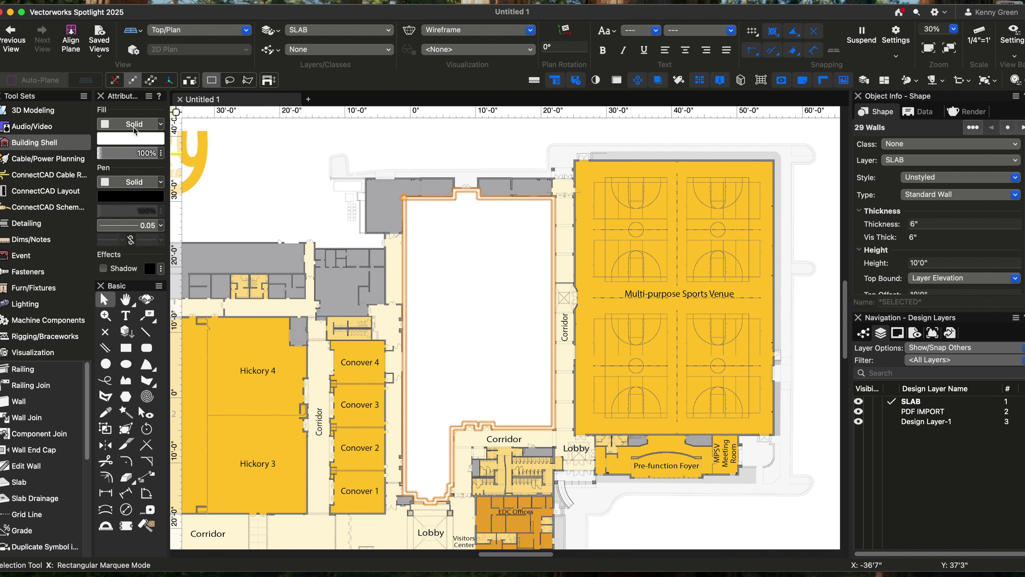
# Fill the new walls with solid blue and hide the PDF IMPORT layer.
pyautogui.click(148, 138)
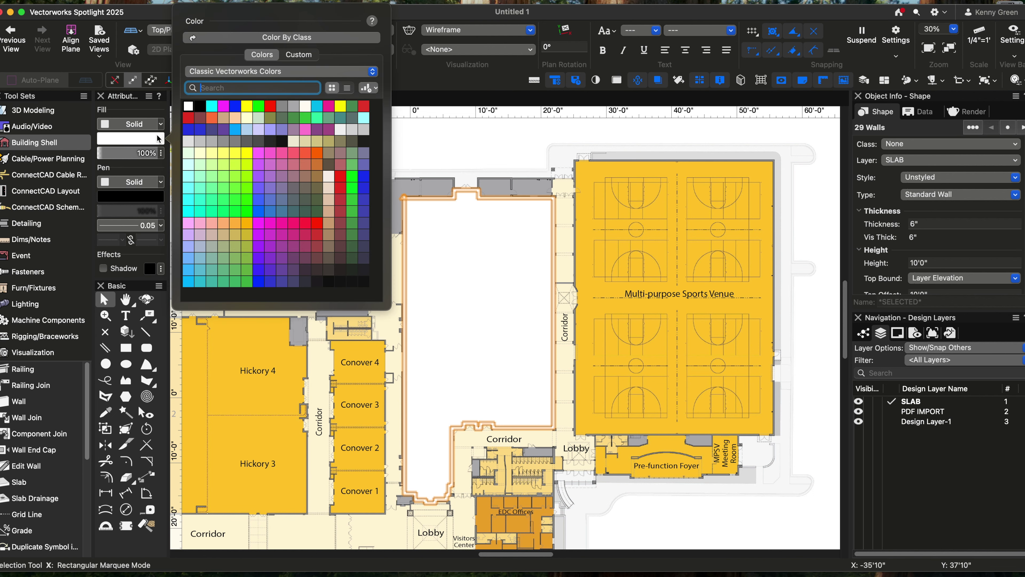
pyautogui.click(241, 109)
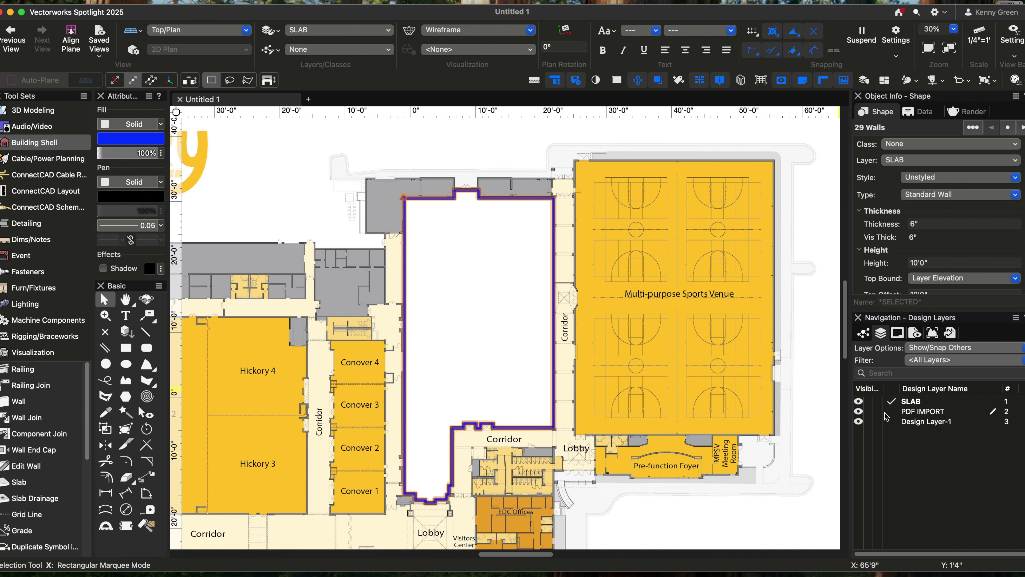
pyautogui.click(868, 412)
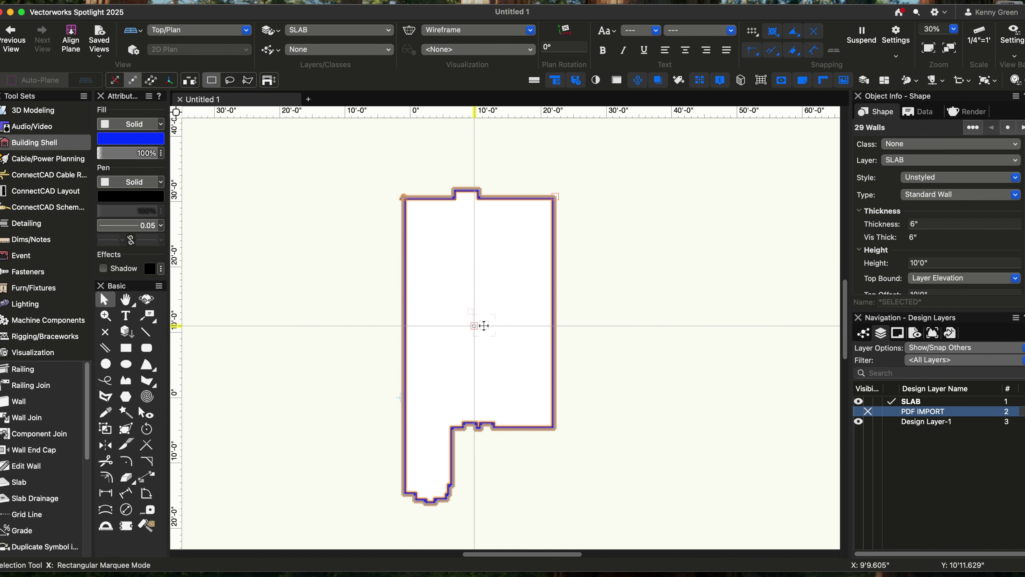
# Join the left and top walls at the outline's upper-left corner with the Wall Join tool in L Join and capped modes.
pyautogui.scroll(5, 393, 202)
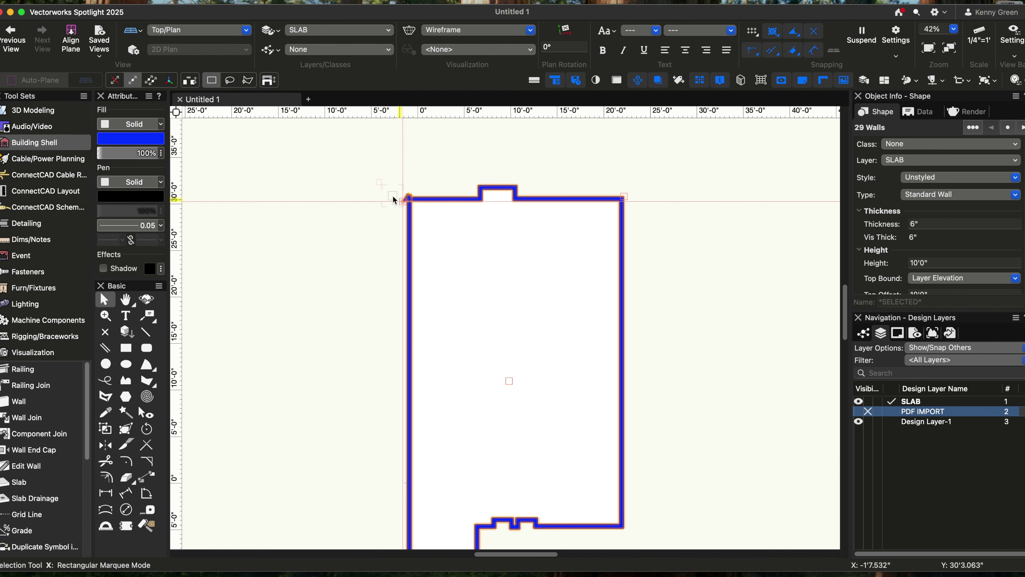
pyautogui.scroll(8, 446, 195)
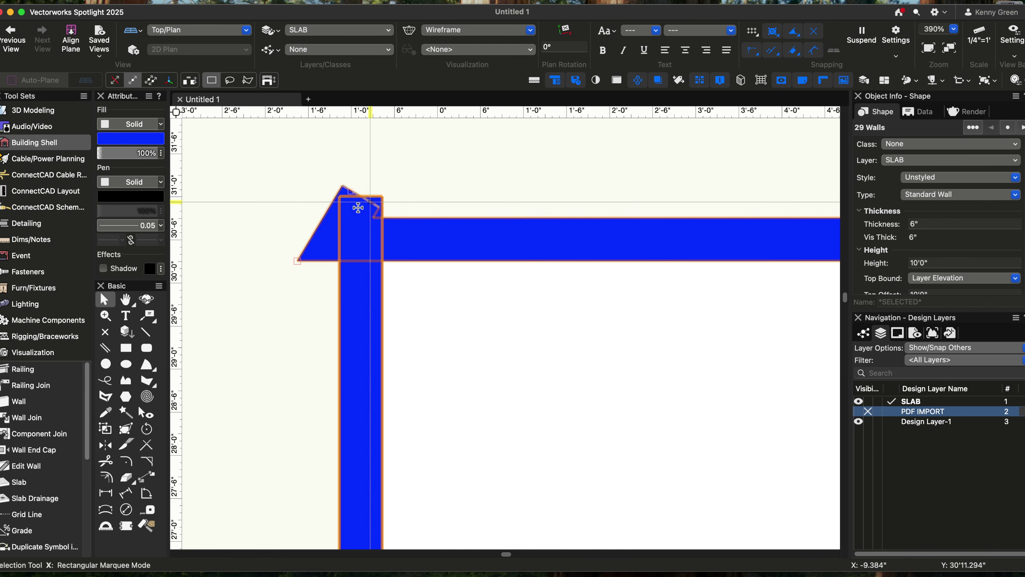
pyautogui.scroll(4, 355, 200)
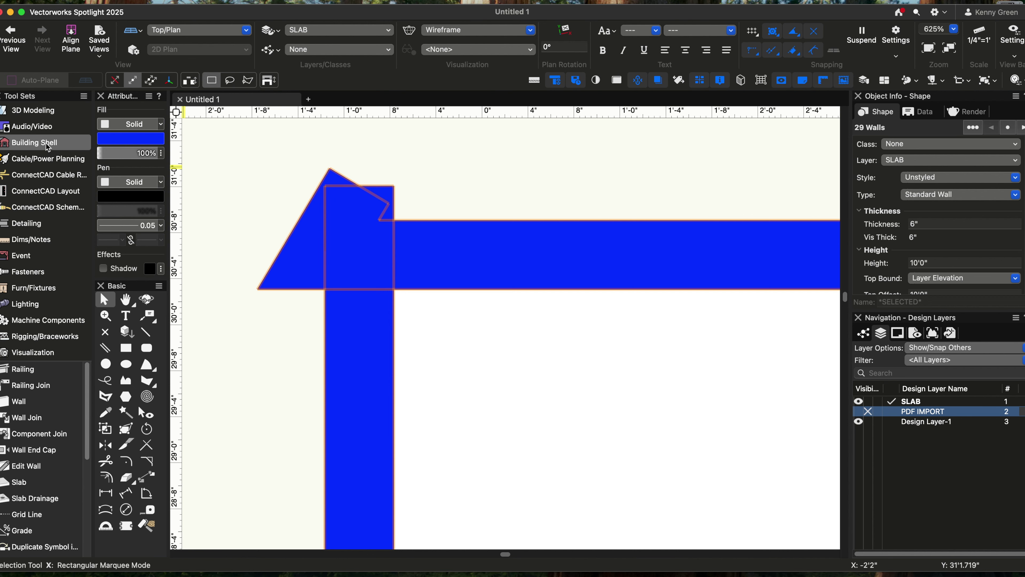
pyautogui.click(38, 420)
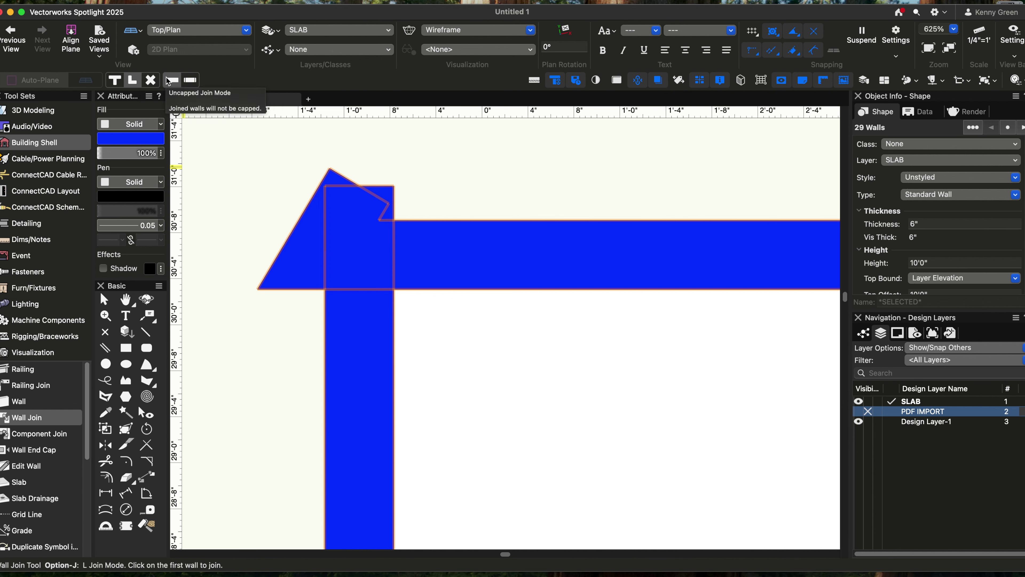
pyautogui.click(191, 81)
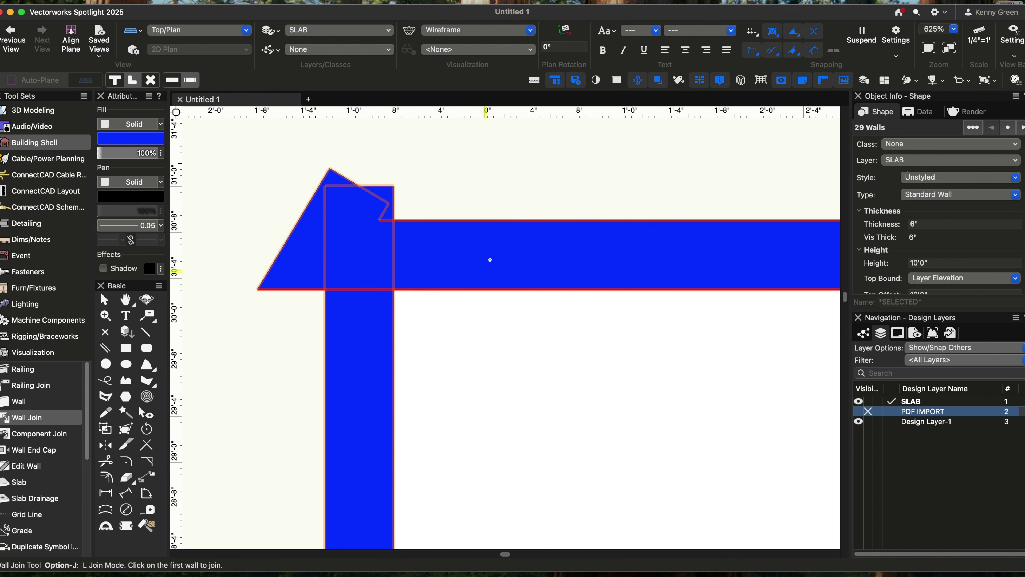
pyautogui.click(378, 377)
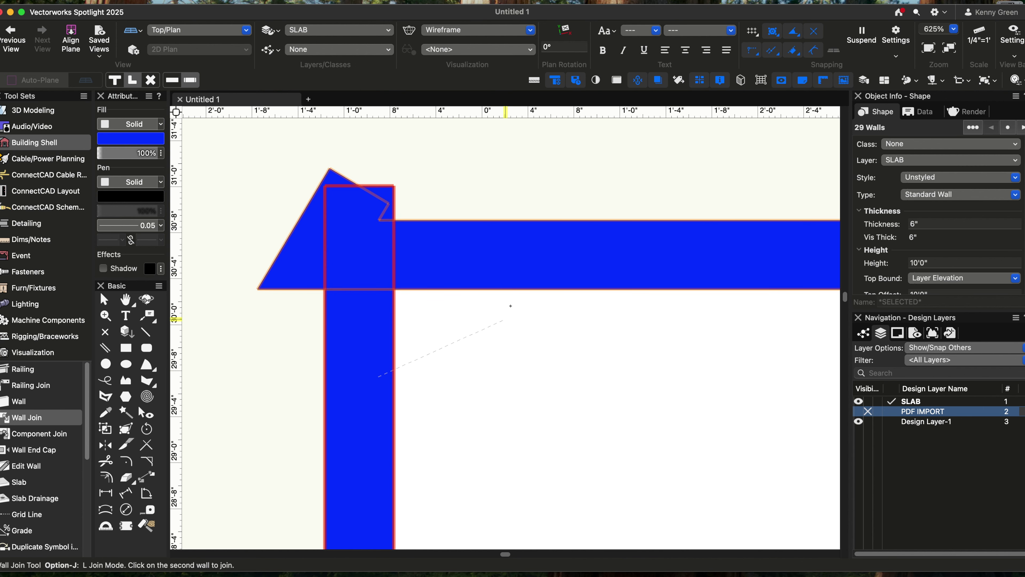
pyautogui.click(525, 268)
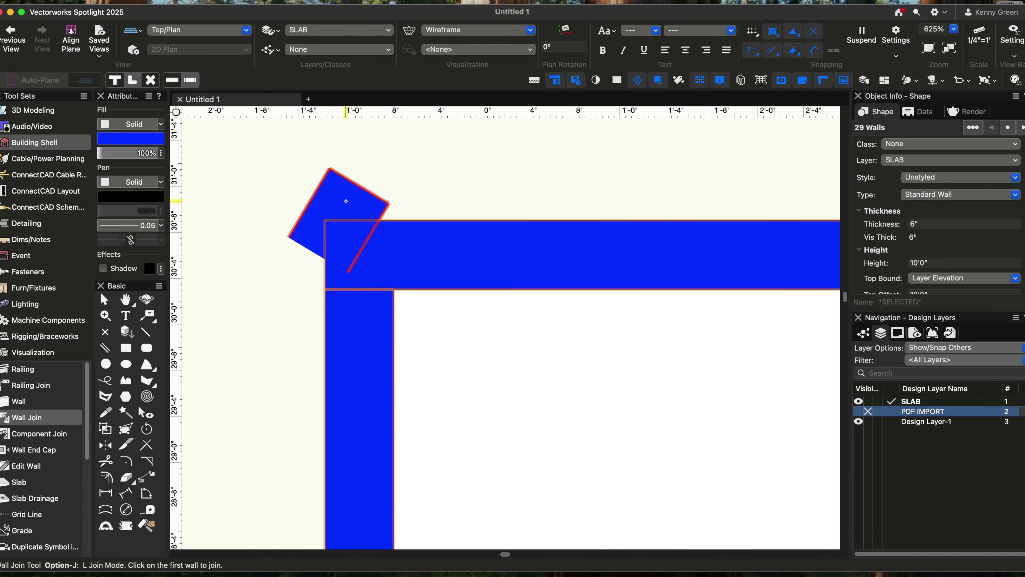
# Delete the stray short angled wall at the outline's upper-left corner.
pyautogui.press('x')
pyautogui.press('x')
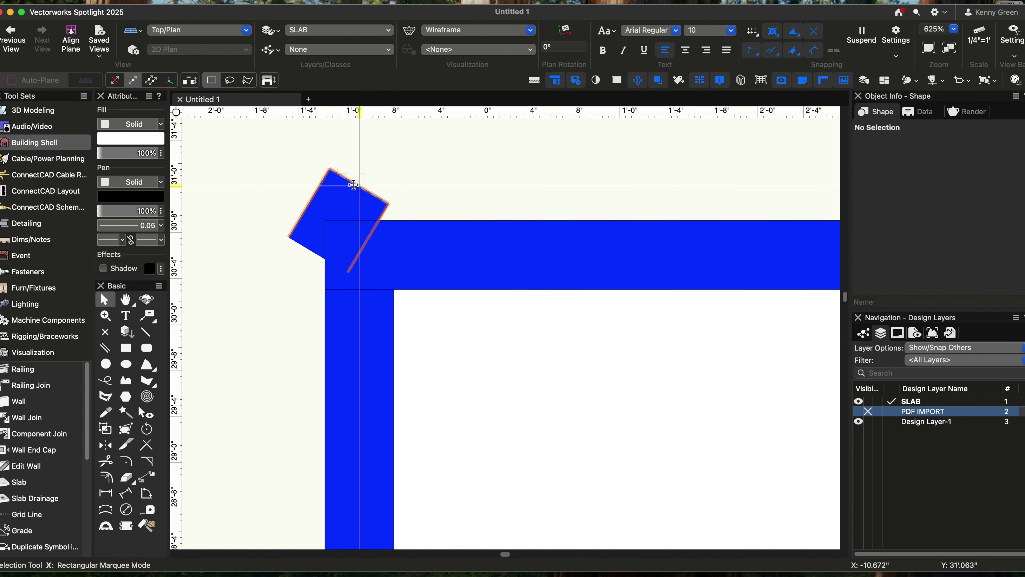
pyautogui.click(353, 185)
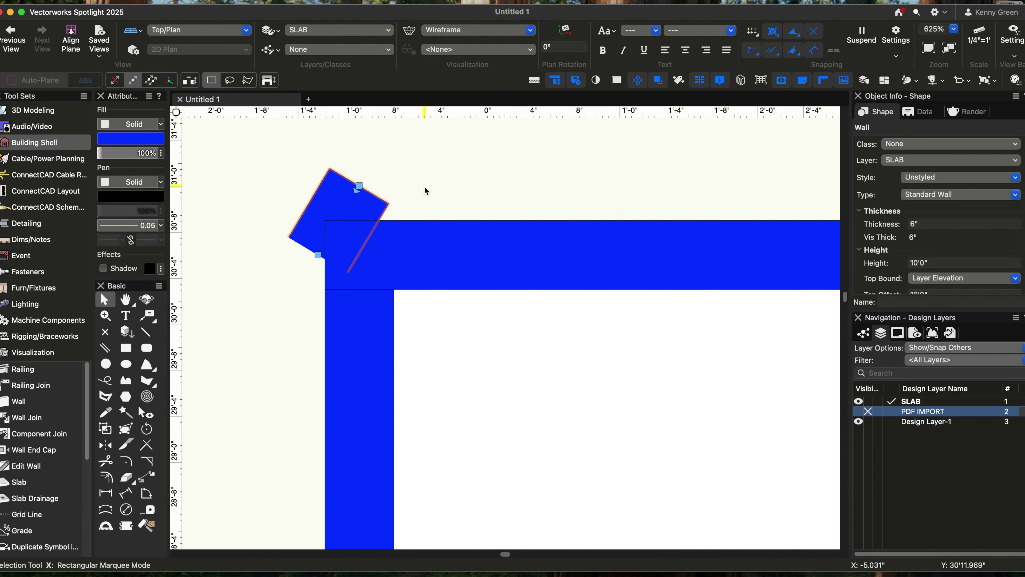
pyautogui.press('Delete')
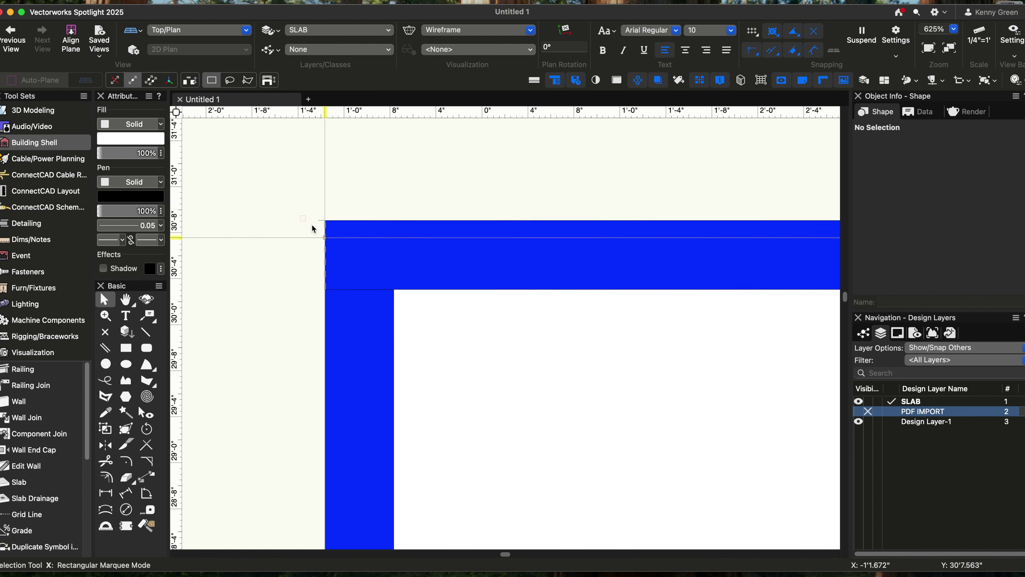
# Select all the walls with the Select Similar tool, matching by object type only.
pyautogui.scroll(-3, 470, 335)
pyautogui.scroll(-8, 472, 334)
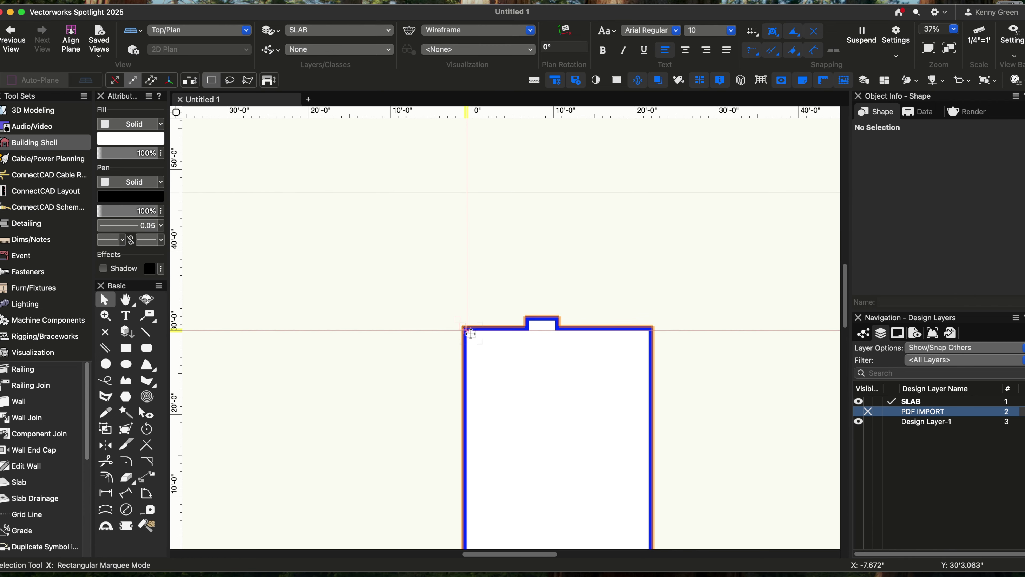
pyautogui.scroll(-1, 470, 334)
pyautogui.moveTo(533, 443); pyautogui.dragTo(488, 320, button='middle')
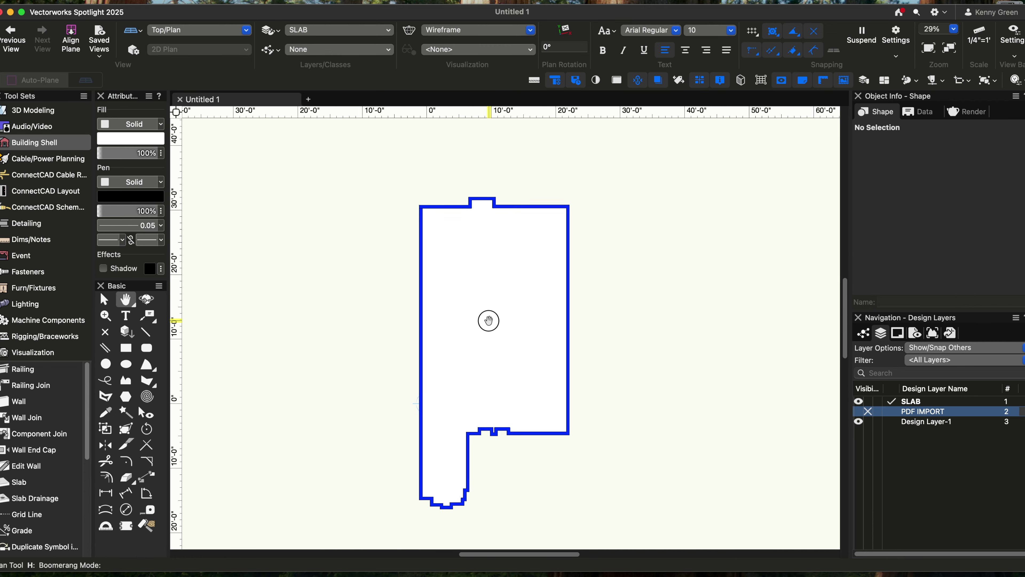
pyautogui.scroll(1, 486, 327)
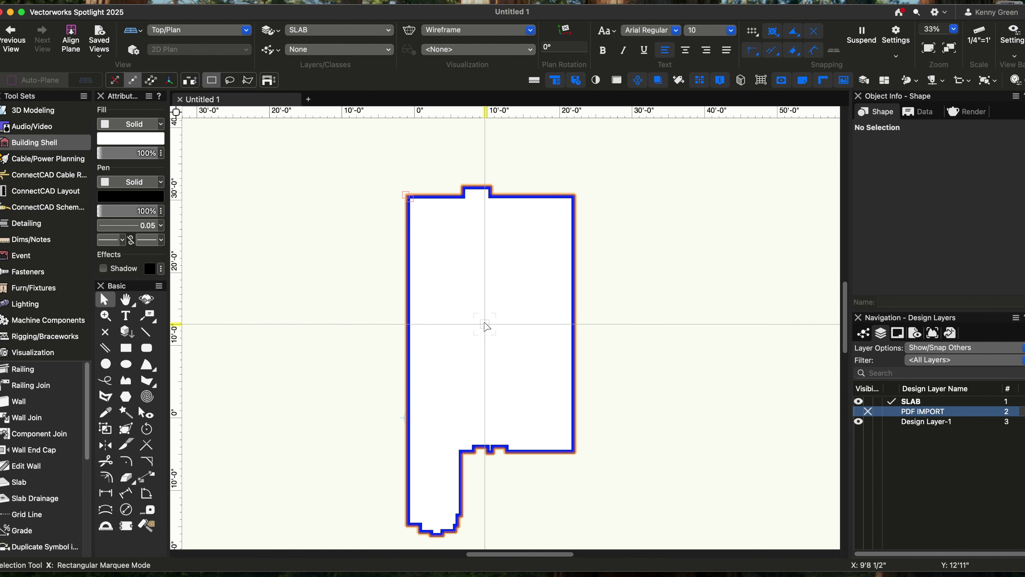
pyautogui.click(123, 418)
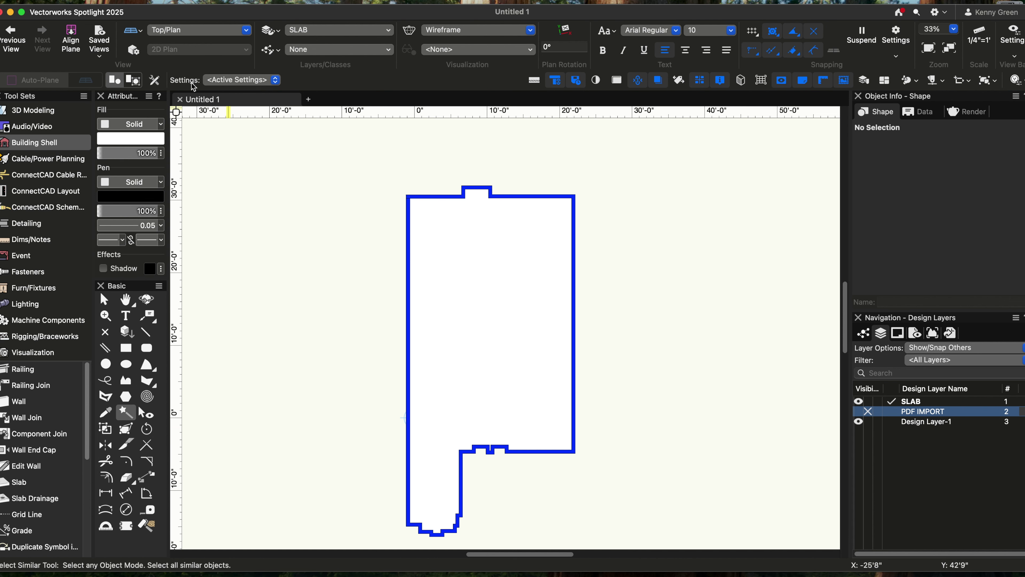
pyautogui.click(226, 80)
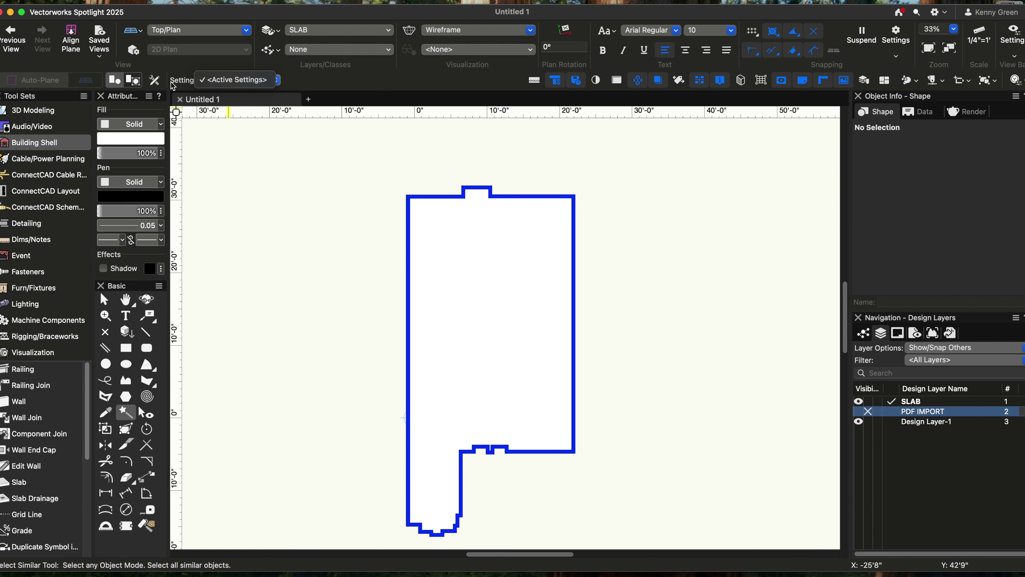
pyautogui.click(157, 86)
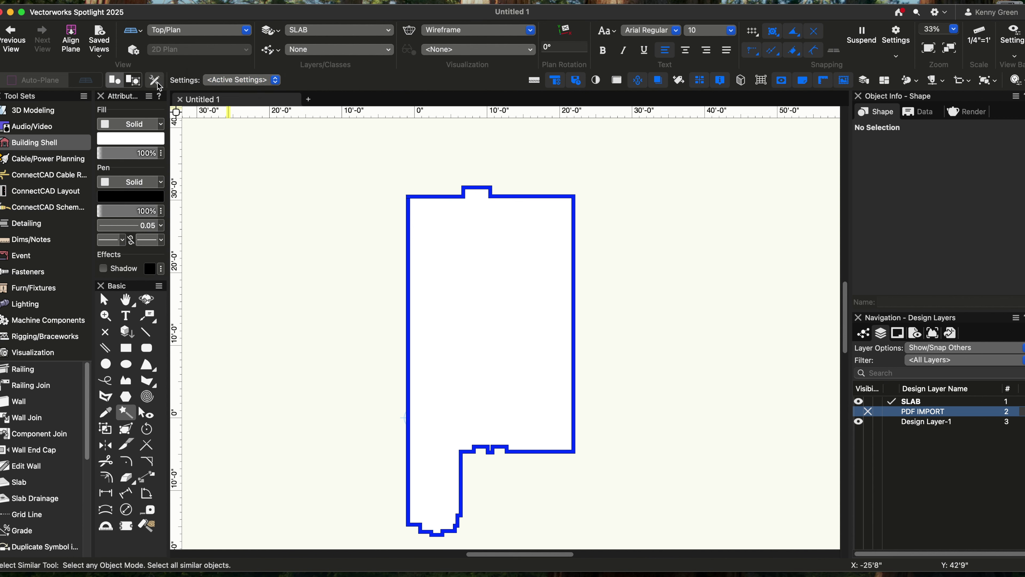
pyautogui.click(156, 82)
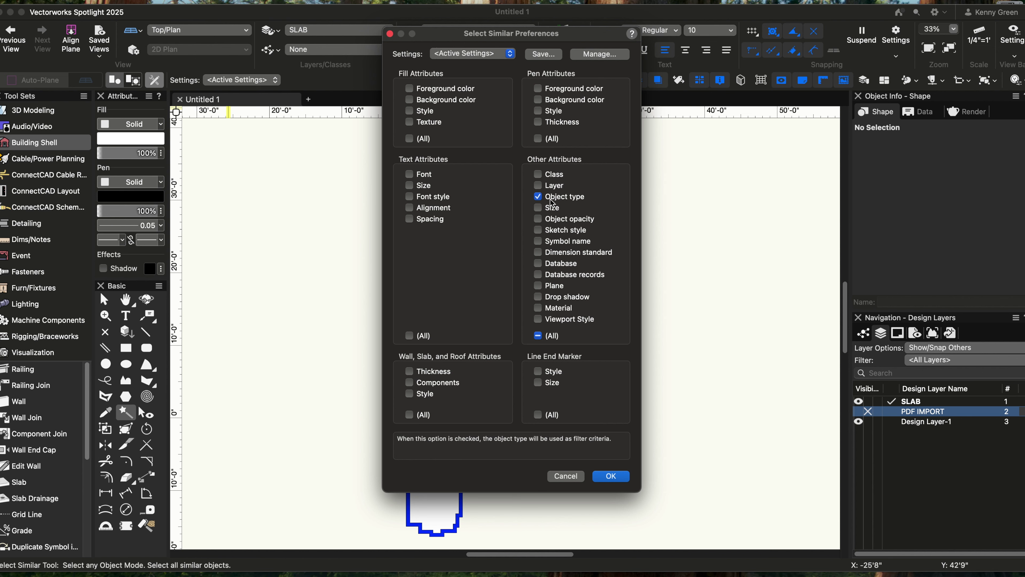
pyautogui.click(611, 475)
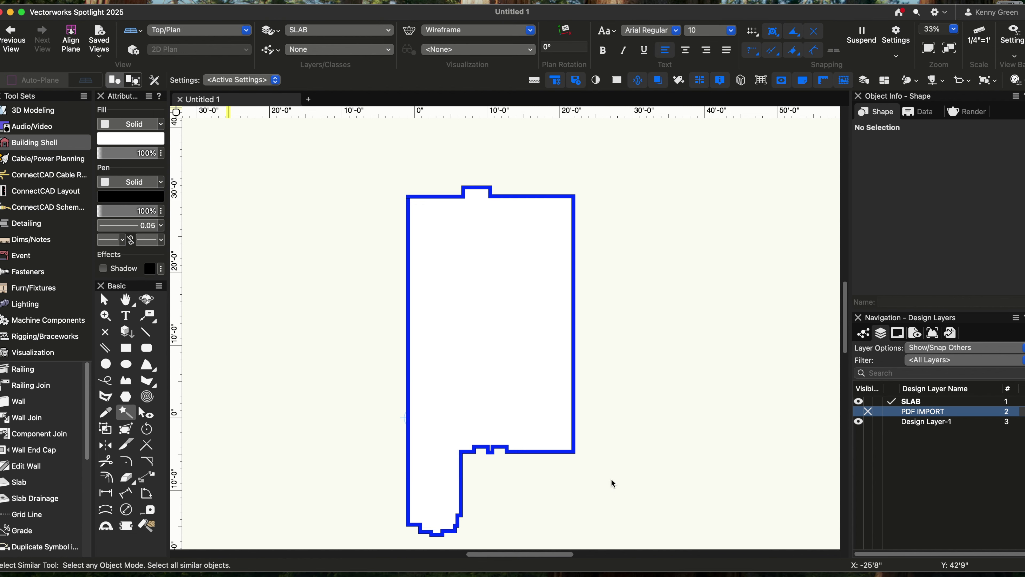
pyautogui.click(409, 305)
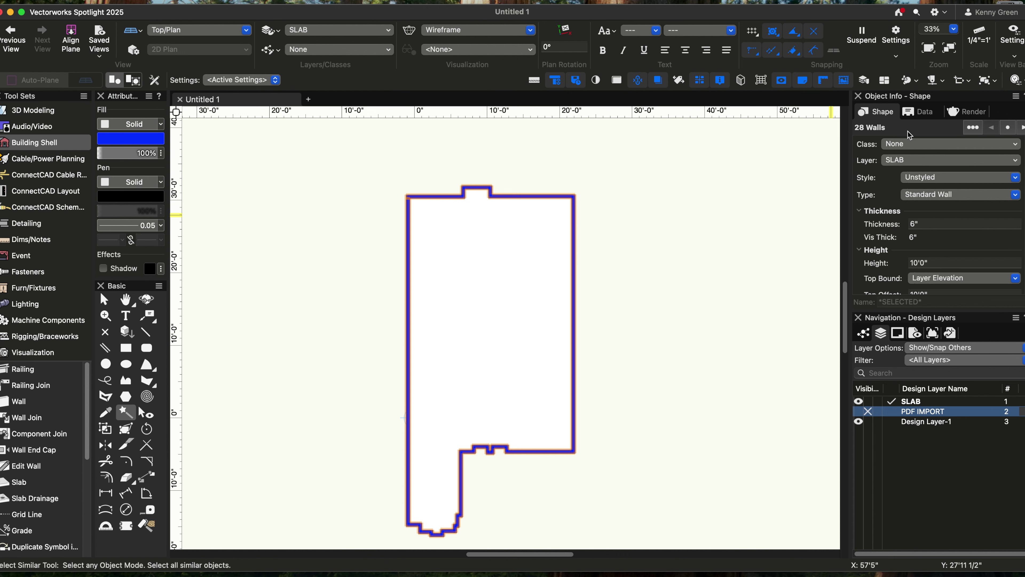
# Assign the selected walls to a new design layer named VENUE-DASH.
pyautogui.click(918, 161)
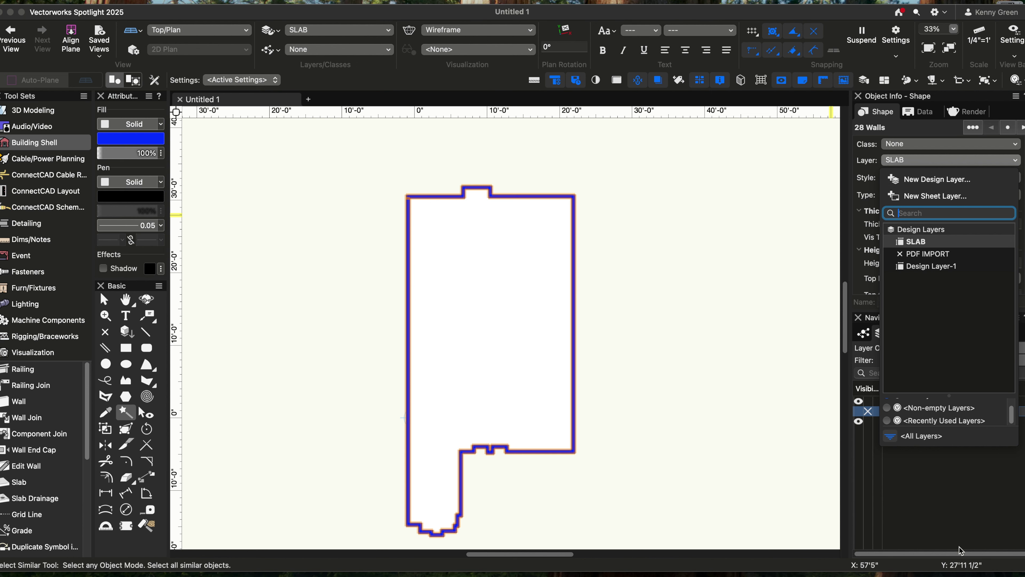
pyautogui.click(949, 511)
pyautogui.rightClick(930, 455)
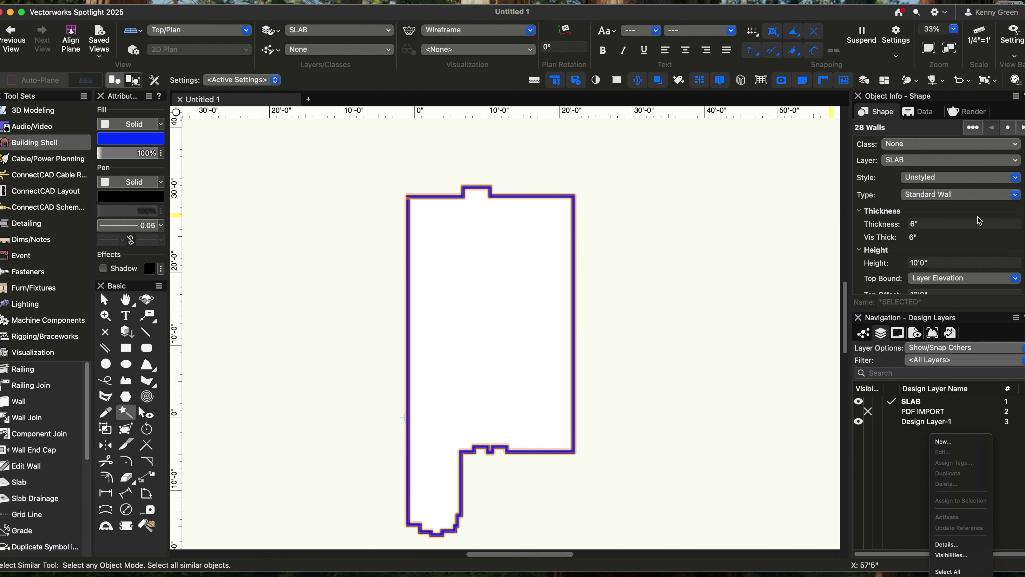
pyautogui.click(929, 165)
pyautogui.click(912, 163)
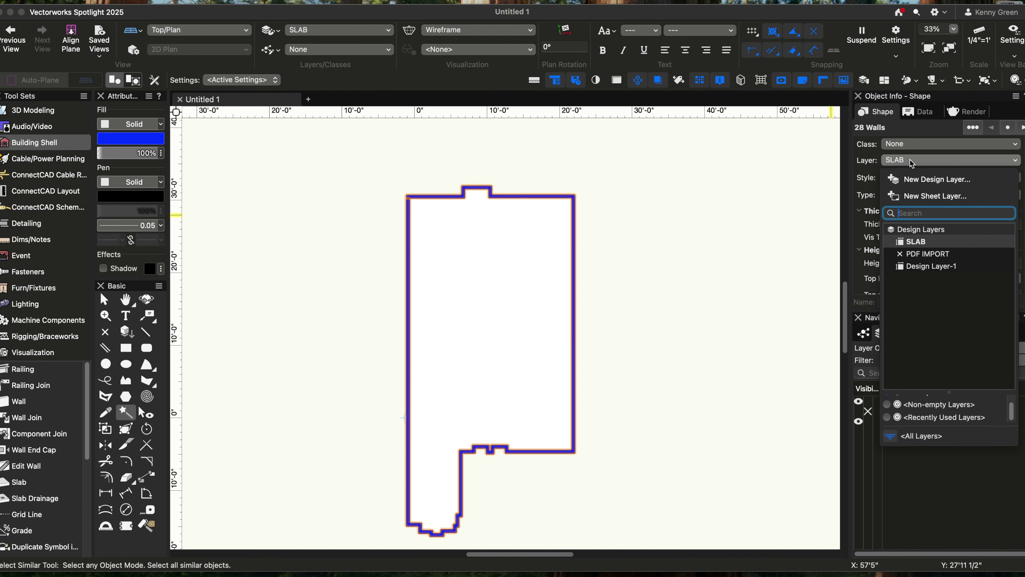
pyautogui.click(935, 180)
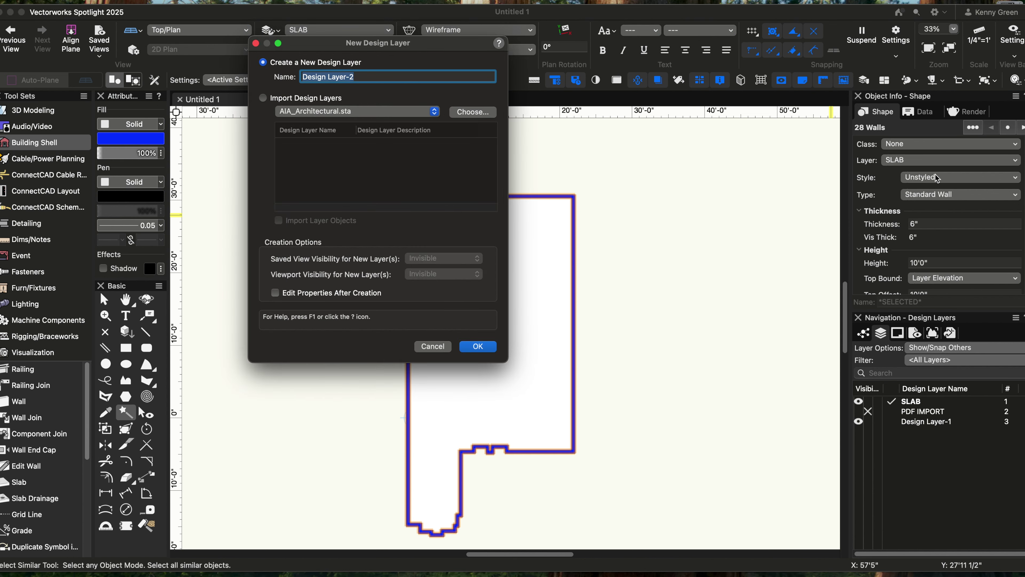
pyautogui.write('VENUE-DASH')
pyautogui.press('Return')
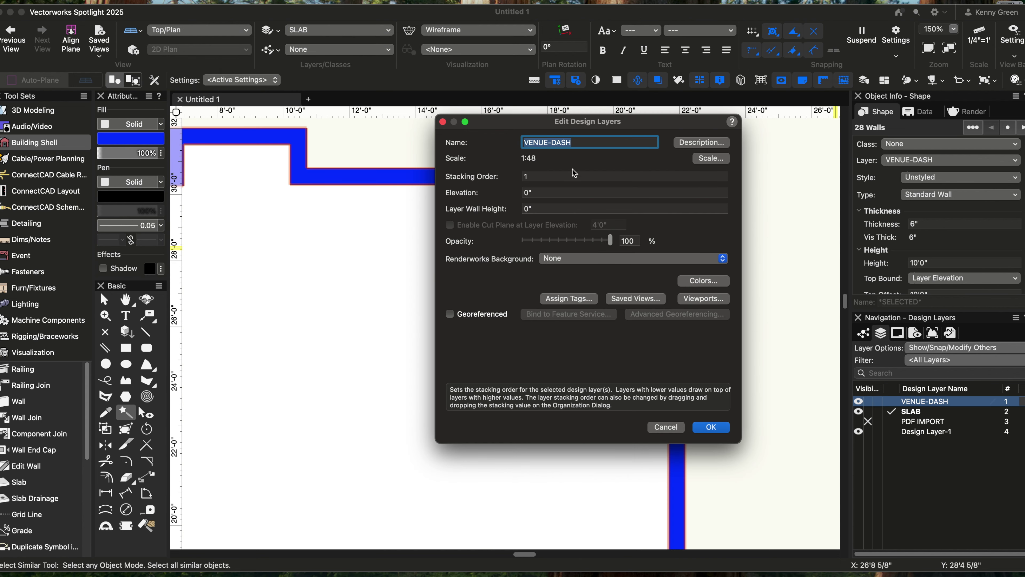
# Rename the VENUE-DASH design layer to VENUE-WALLS.
pyautogui.click(603, 144)
pyautogui.press('BackSpace')
pyautogui.press('BackSpace')
pyautogui.press('BackSpace')
pyautogui.press('BackSpace')
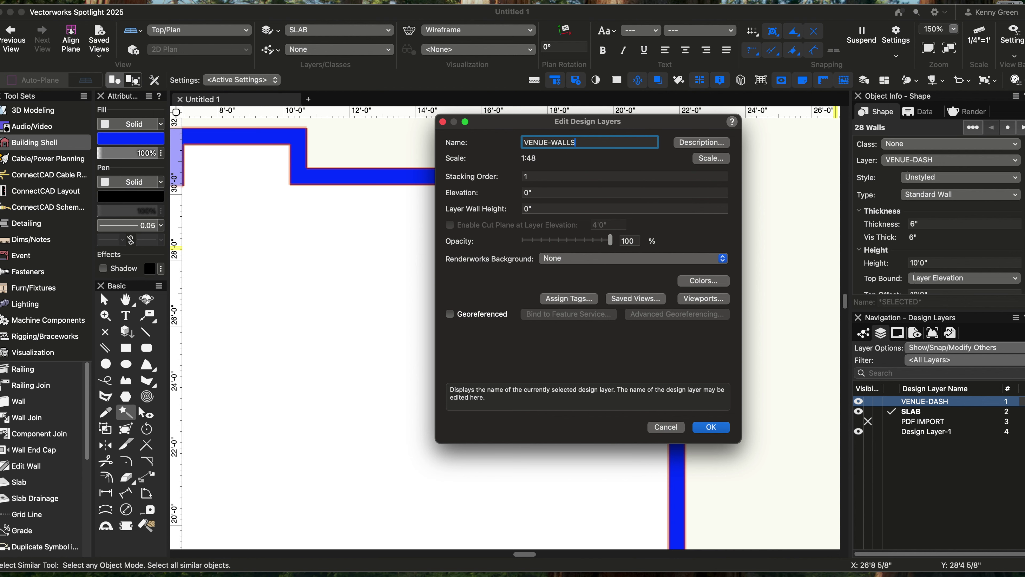
pyautogui.write('WALLS')
pyautogui.click(724, 426)
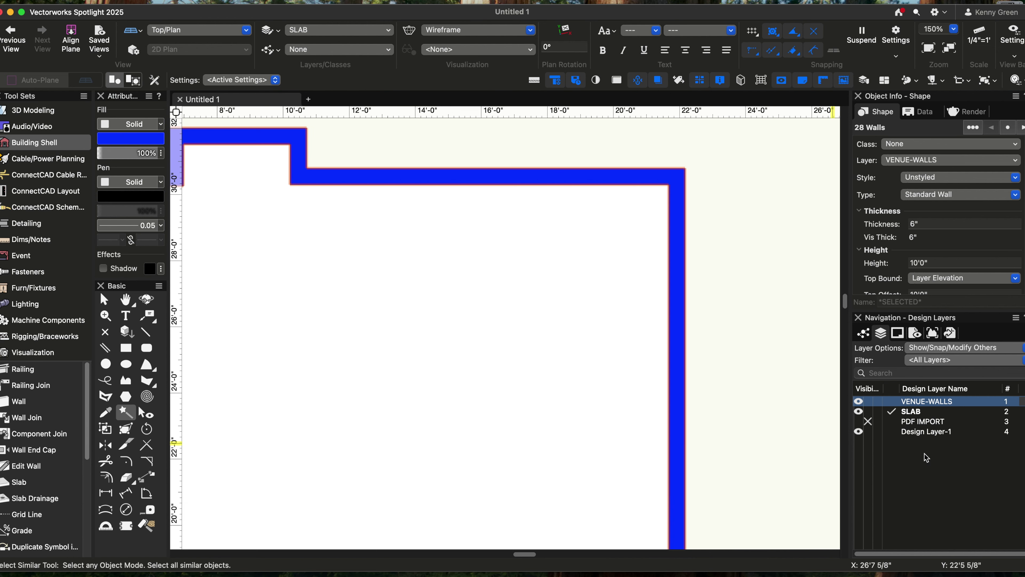
# Set the layer options to Show/Snap Others.
pyautogui.scroll(-5, 702, 281)
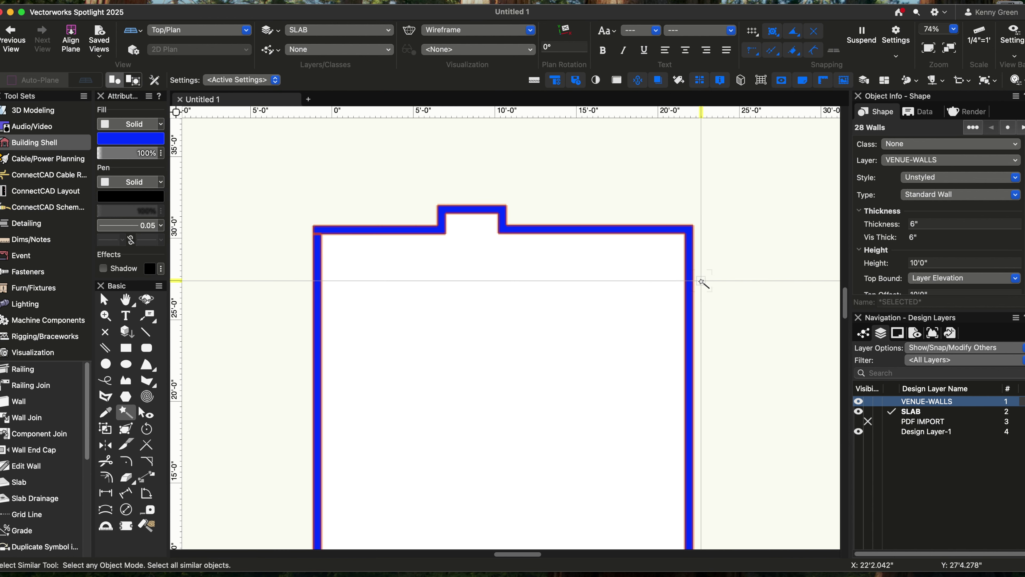
pyautogui.click(995, 347)
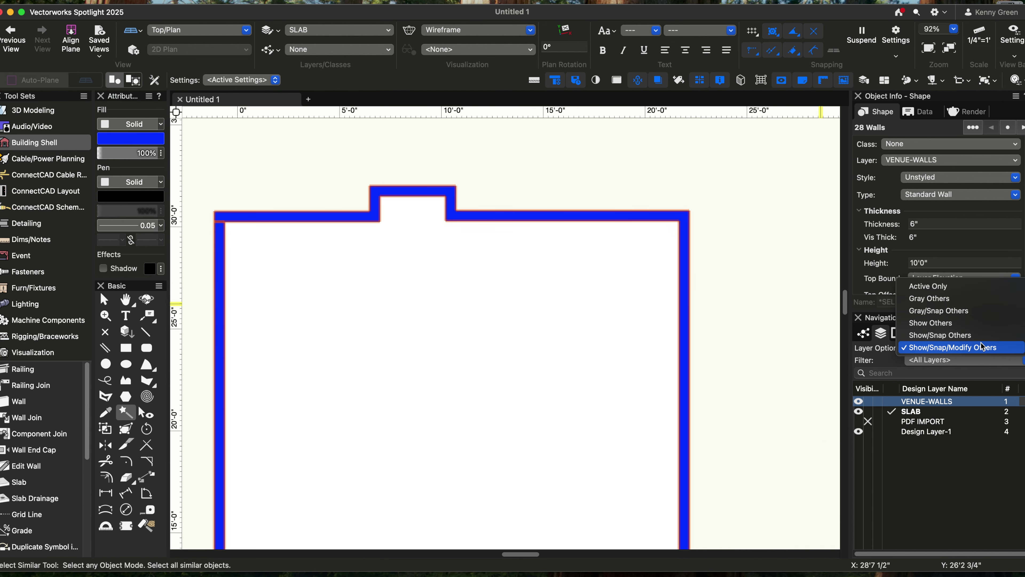
pyautogui.click(978, 338)
# Enable the onscreen view control and use its cube to view the model in Right Rear Isometric.
pyautogui.scroll(-10, 551, 366)
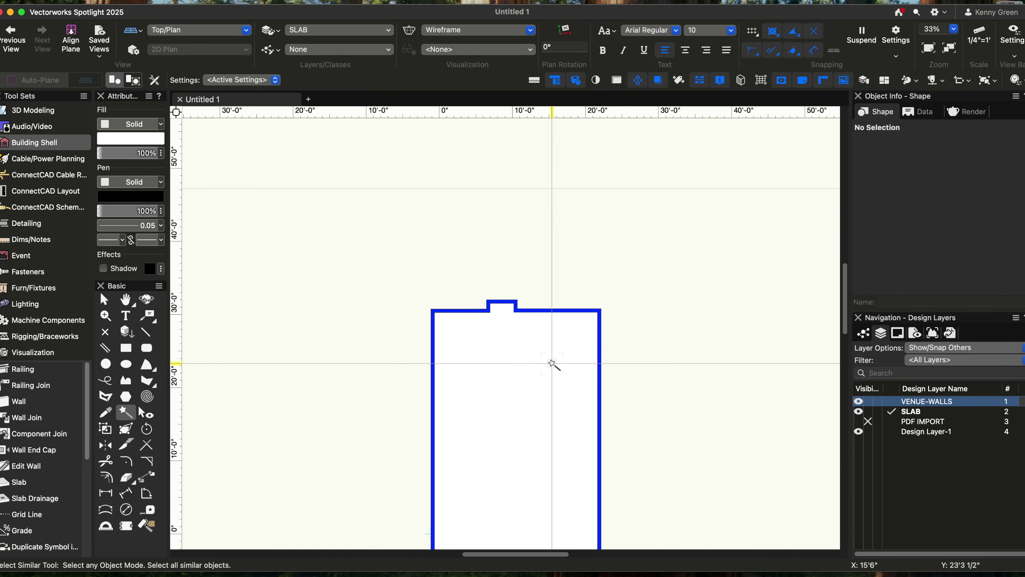
pyautogui.moveTo(604, 412); pyautogui.dragTo(609, 322, button='middle')
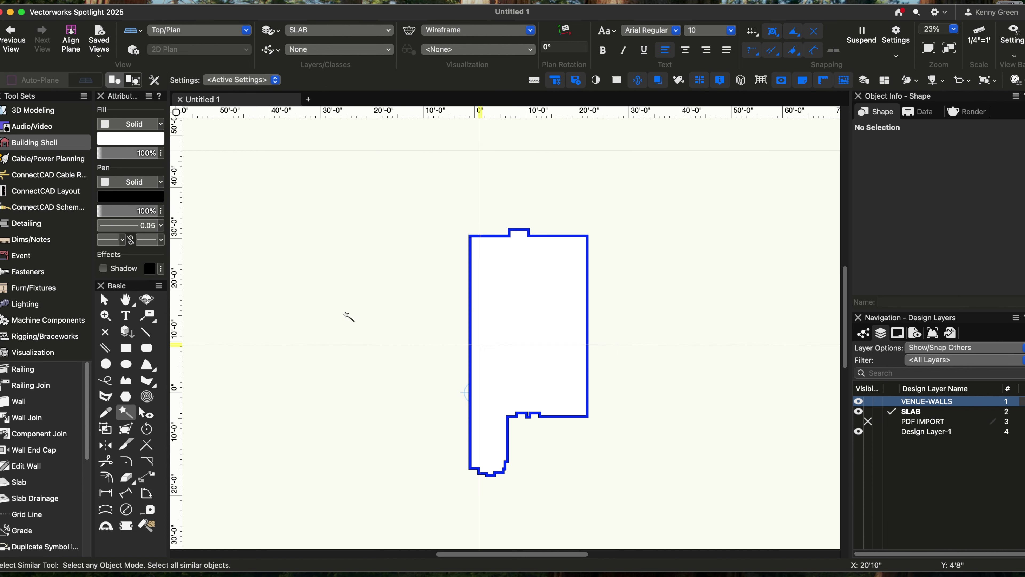
pyautogui.moveTo(198, 543)
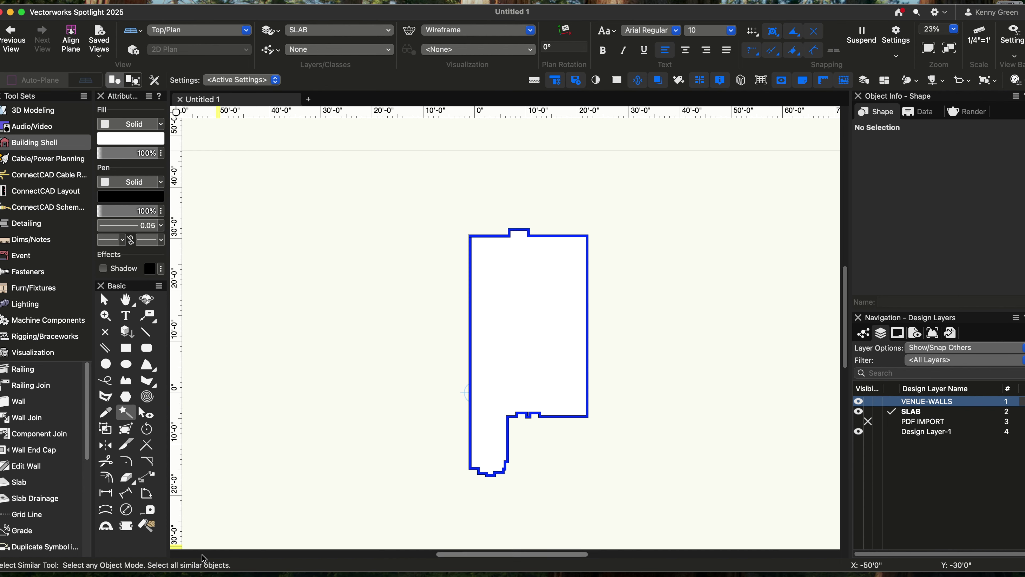
pyautogui.click(204, 542)
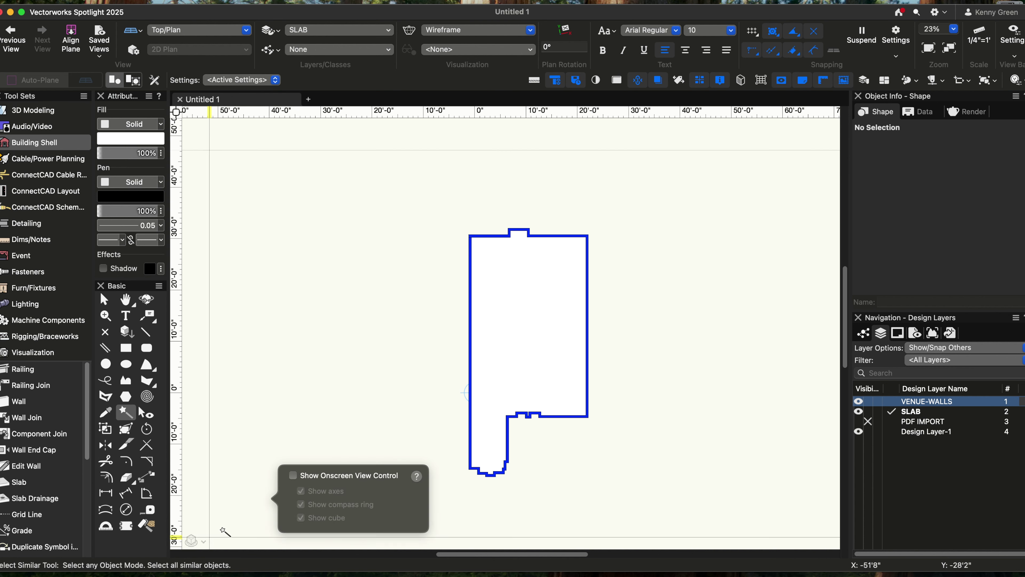
pyautogui.click(293, 475)
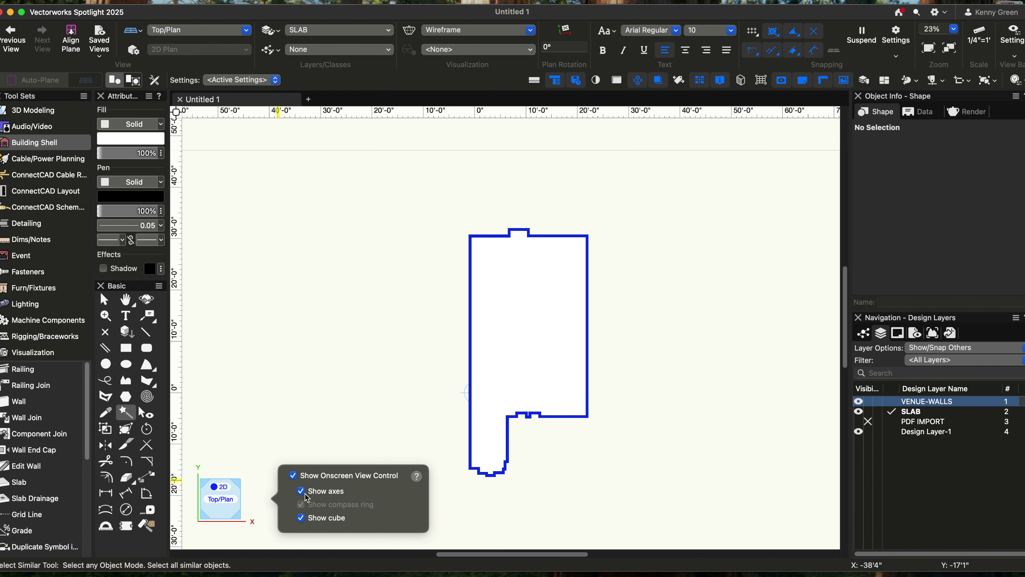
pyautogui.click(237, 483)
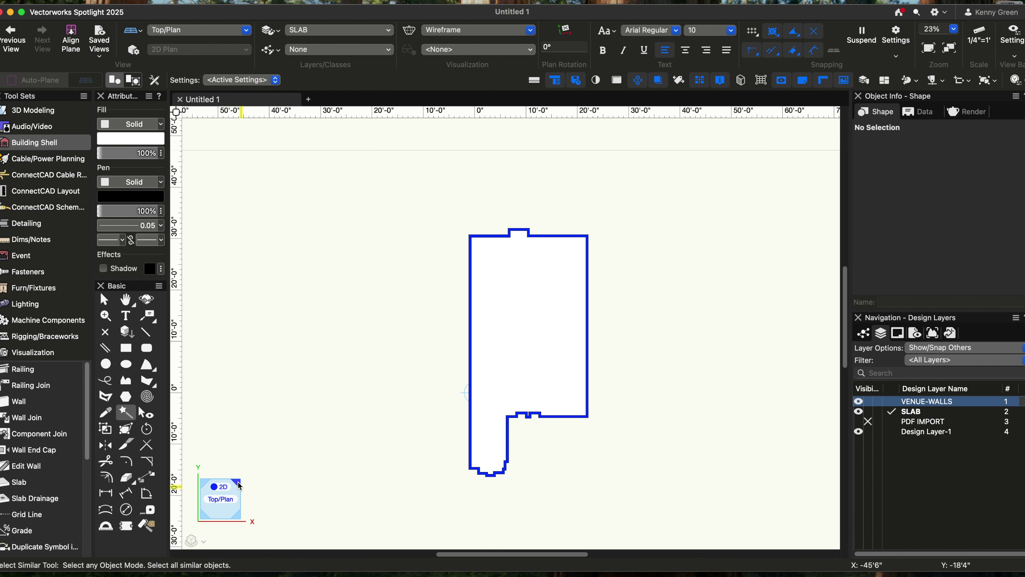
pyautogui.click(238, 483)
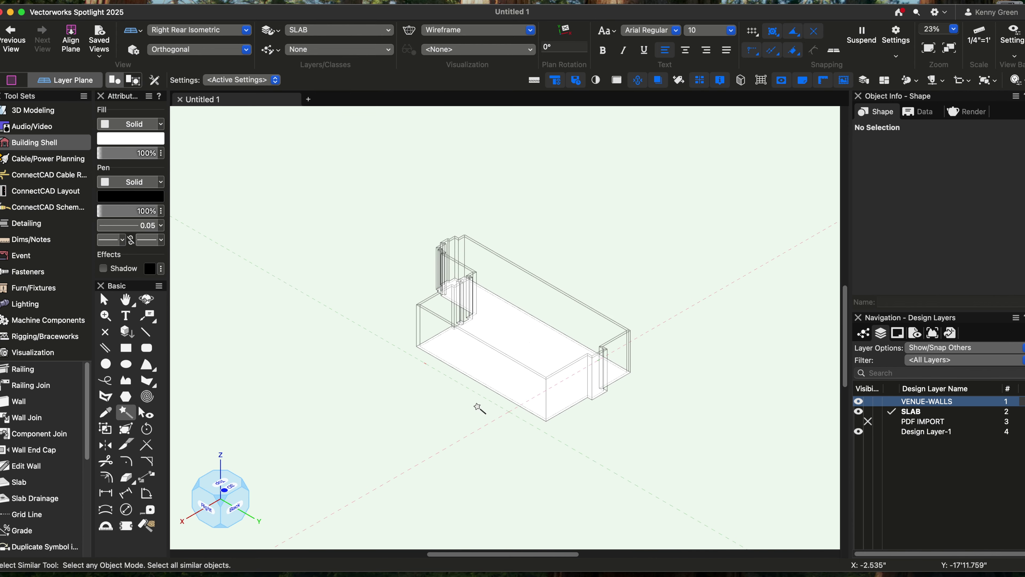
# Render the model in Shaded mode and orbit it to view the walls from the right side.
pyautogui.click(467, 36)
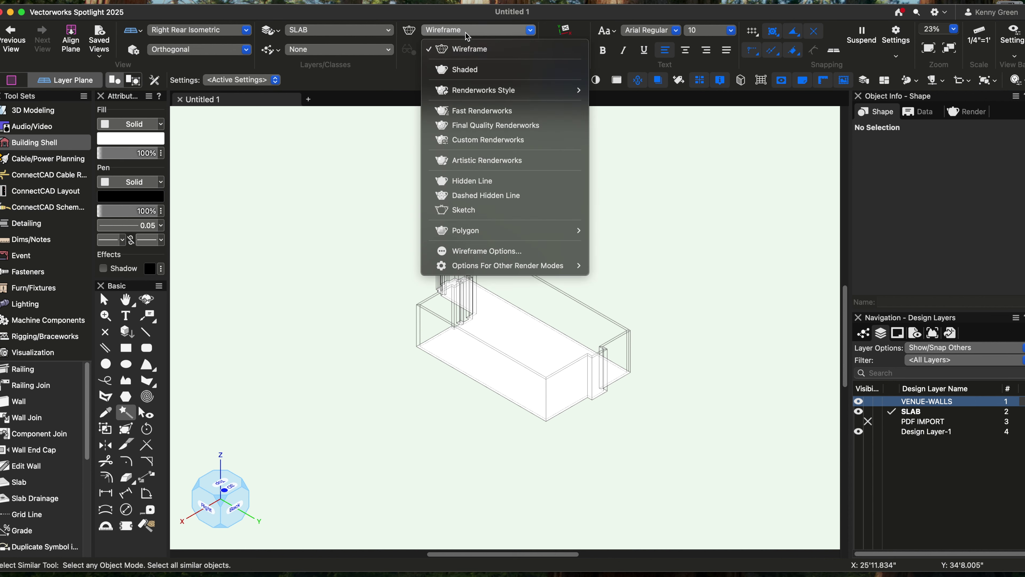
pyautogui.click(475, 71)
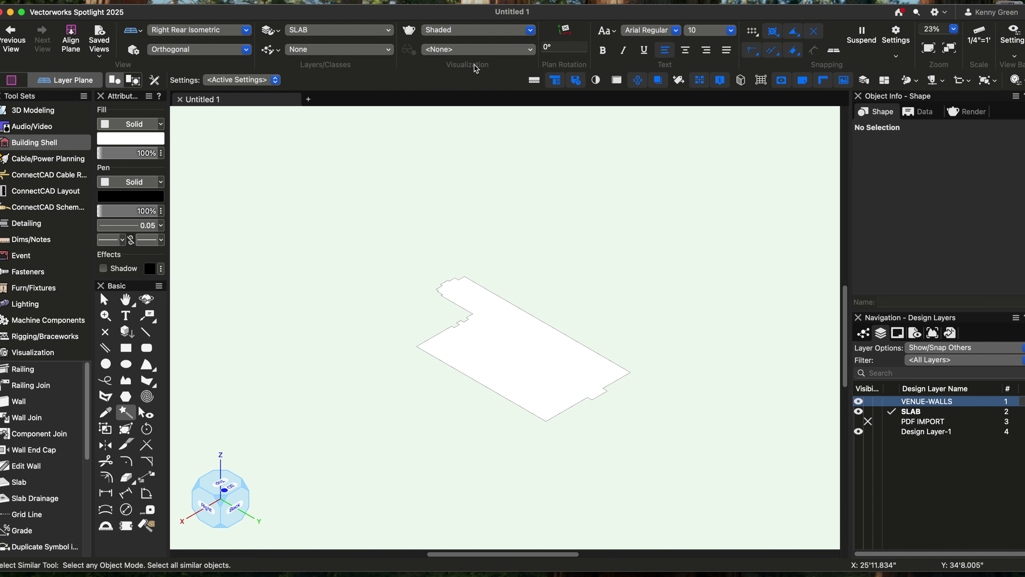
pyautogui.scroll(2, 543, 323)
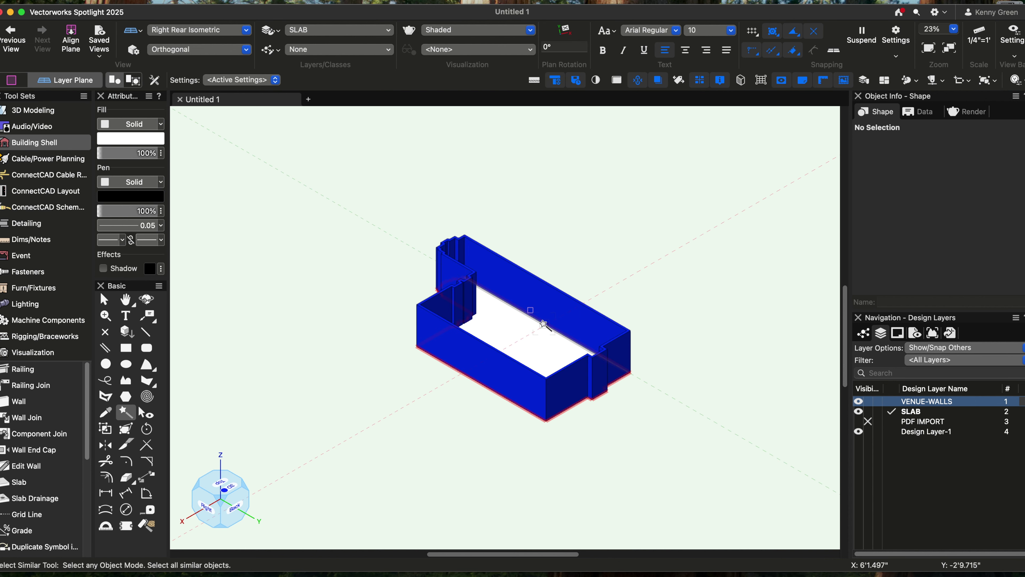
pyautogui.scroll(2, 543, 323)
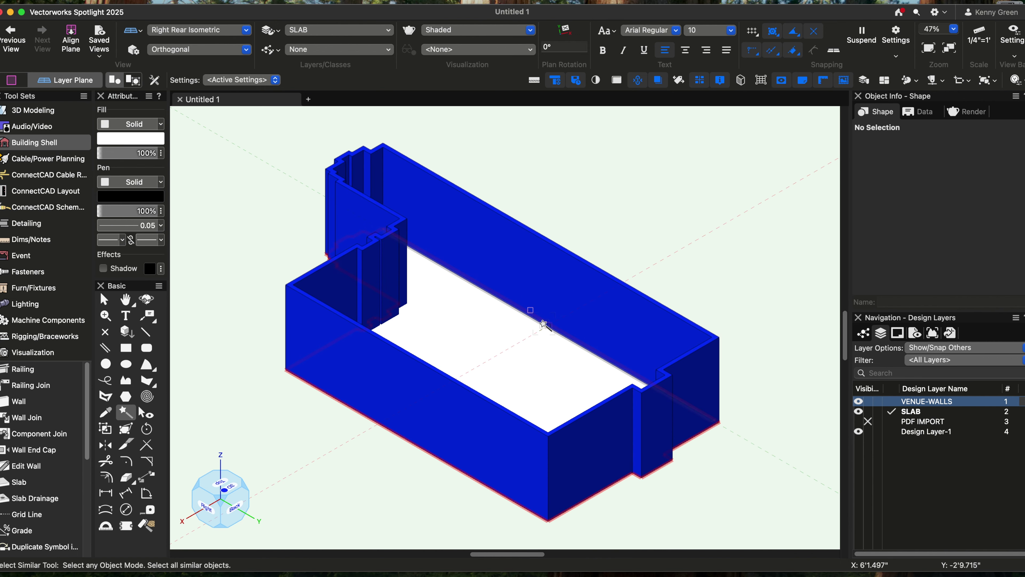
pyautogui.moveTo(218, 490); pyautogui.dragTo(232, 486)
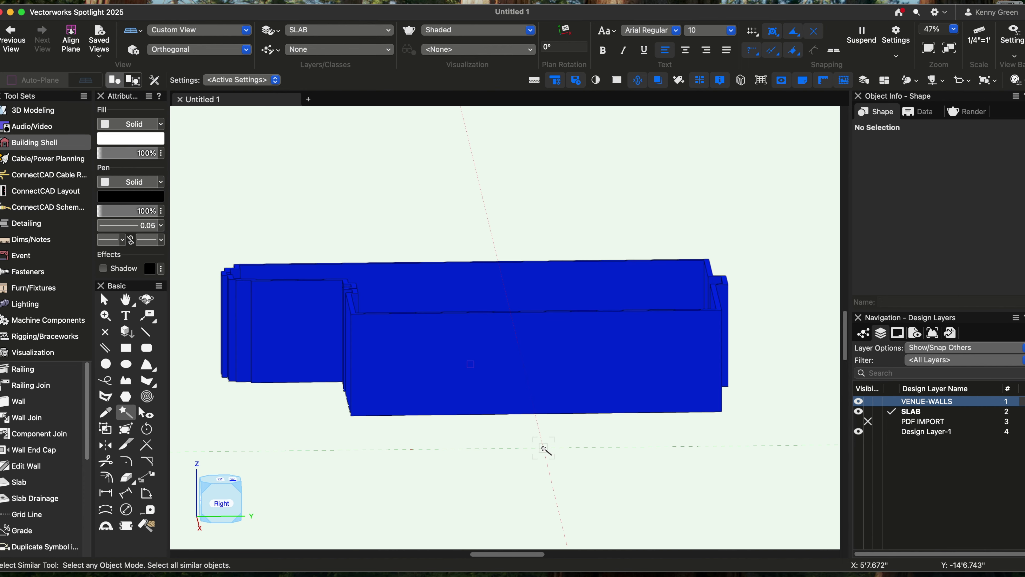
# Return to the Top/Plan view and make the PDF IMPORT layer visible.
pyautogui.press('F5')
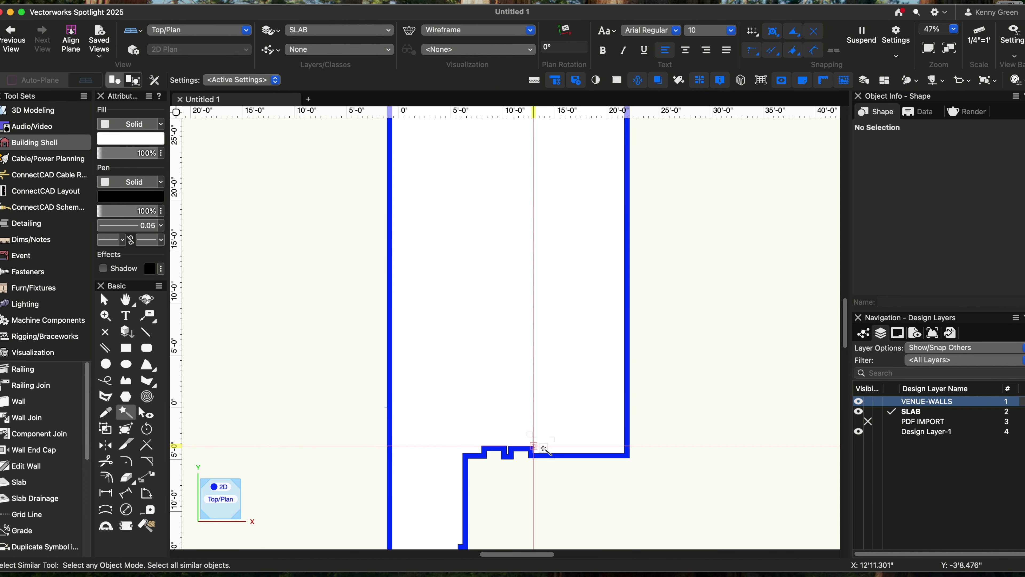
pyautogui.scroll(-3, 546, 449)
pyautogui.press('x')
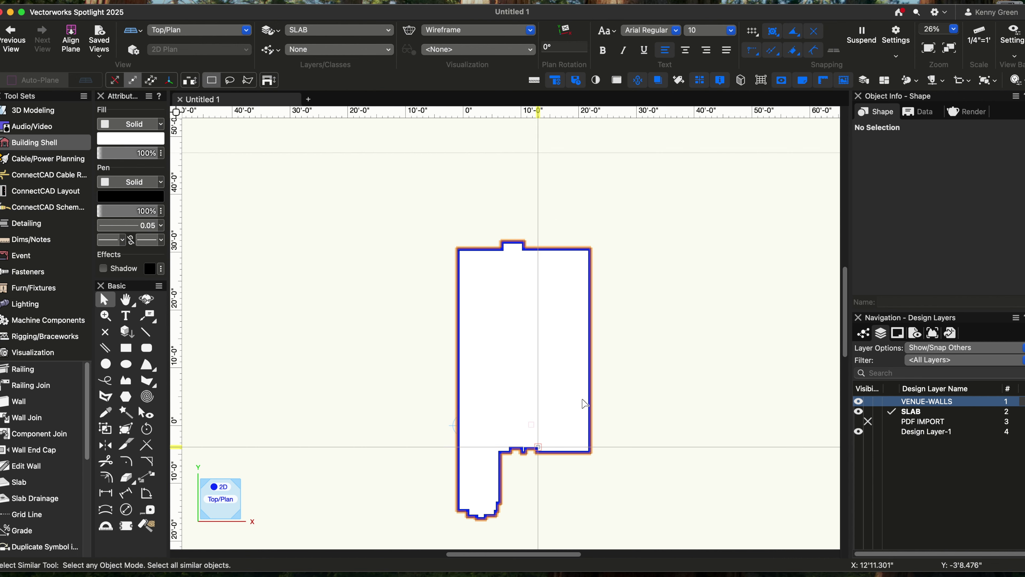
pyautogui.rightClick(944, 459)
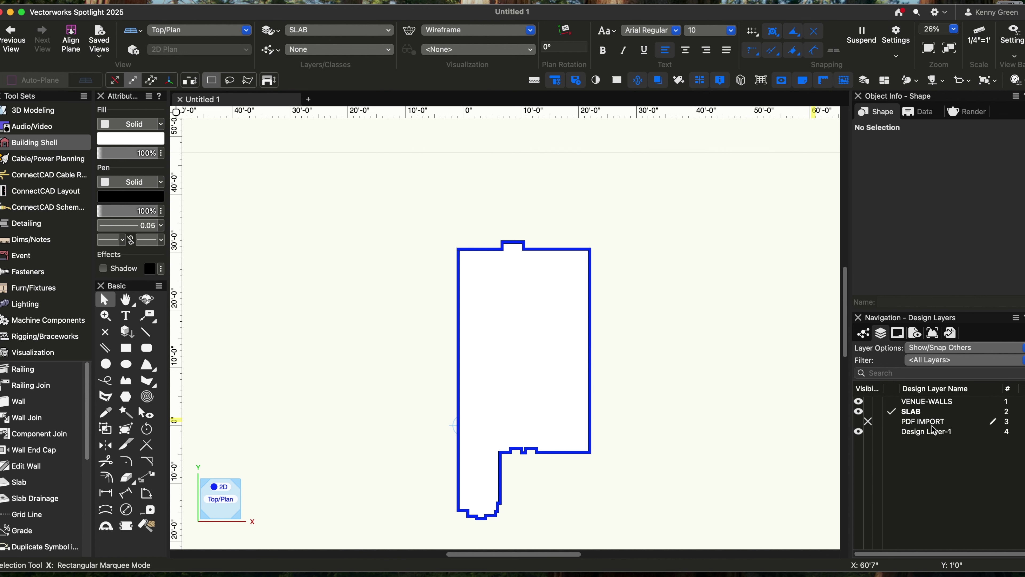
pyautogui.click(861, 422)
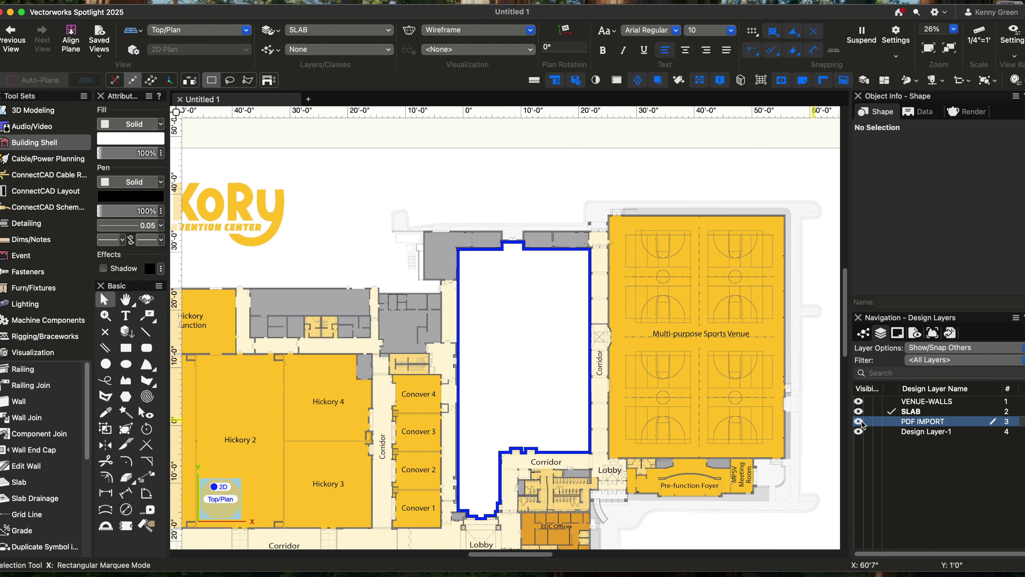
# Make SLAB the active layer and lower the slab polygon's fill opacity to just under 50%, revealing the floor plan beneath.
pyautogui.click(905, 412)
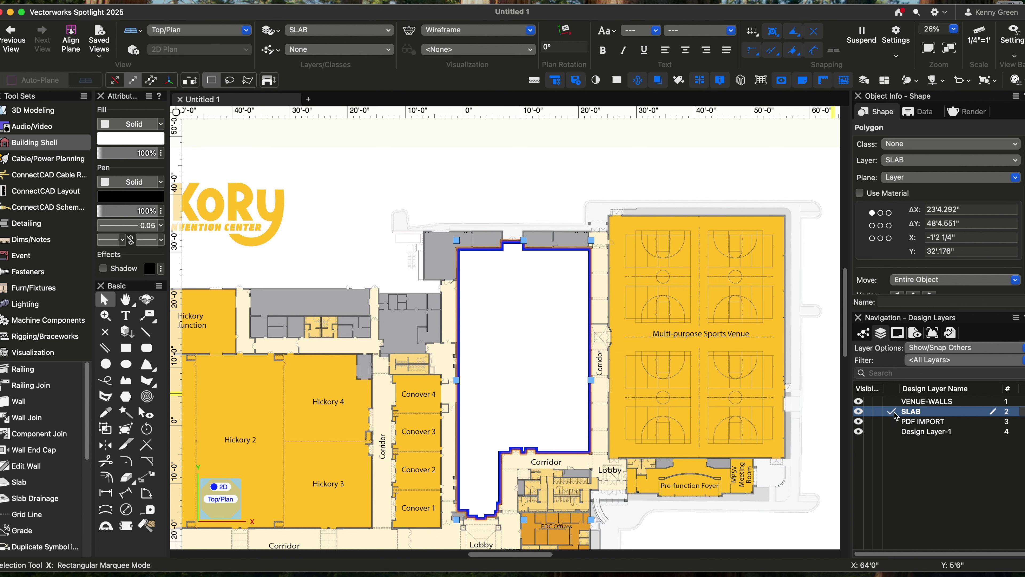
pyautogui.moveTo(150, 153); pyautogui.dragTo(124, 156)
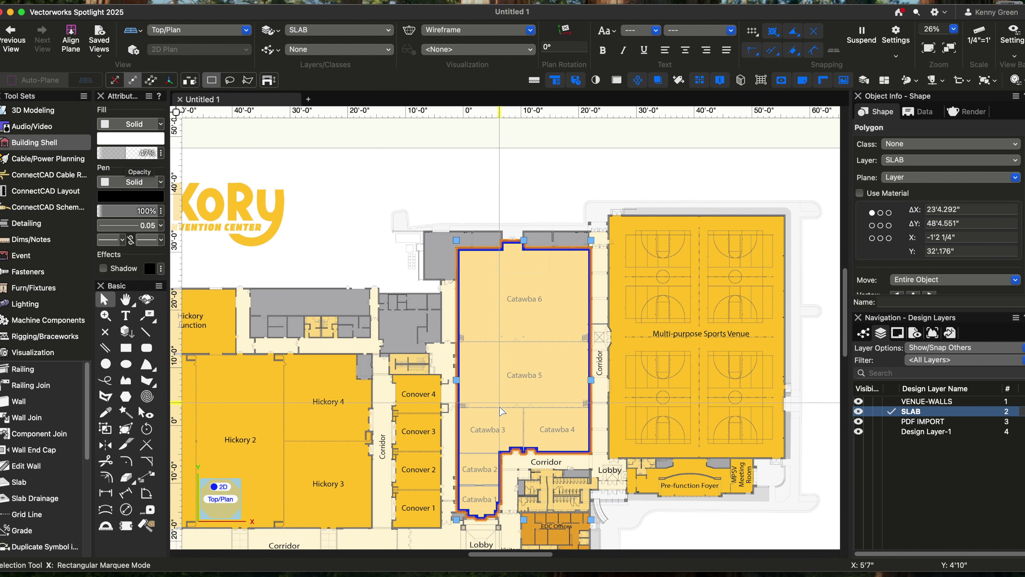
pyautogui.scroll(3, 468, 519)
pyautogui.scroll(2, 468, 518)
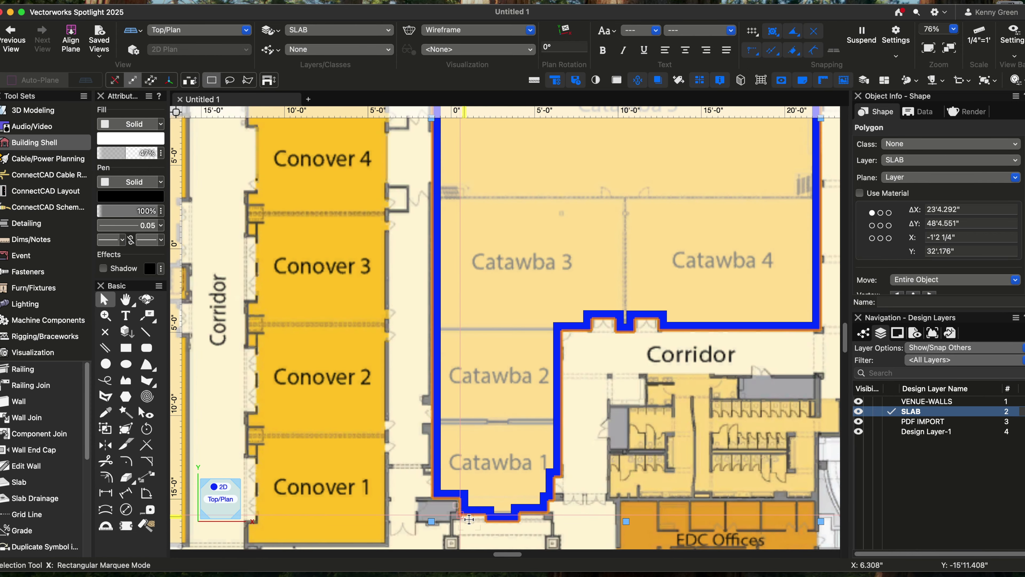
pyautogui.scroll(4, 468, 519)
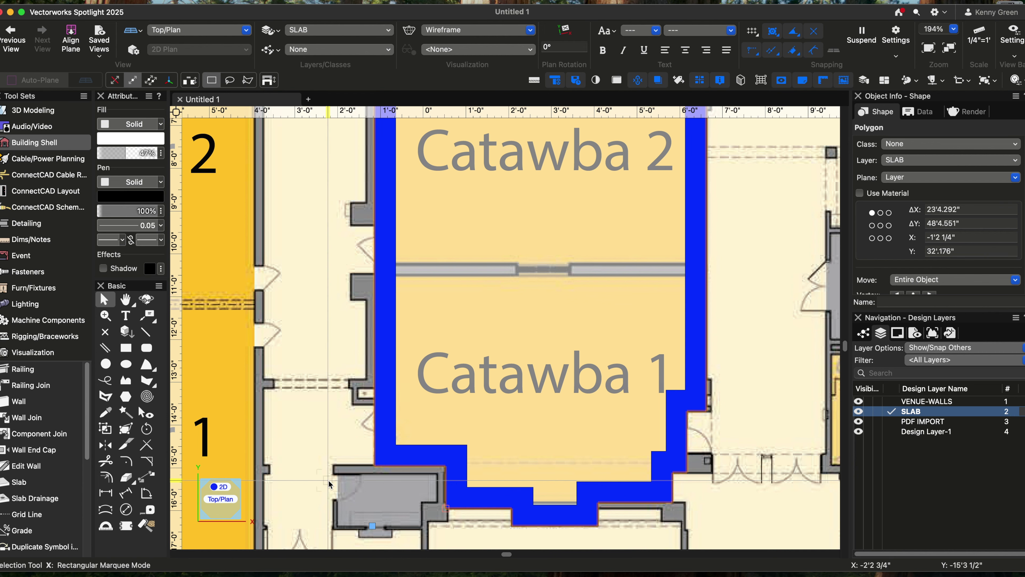
pyautogui.scroll(1, 427, 436)
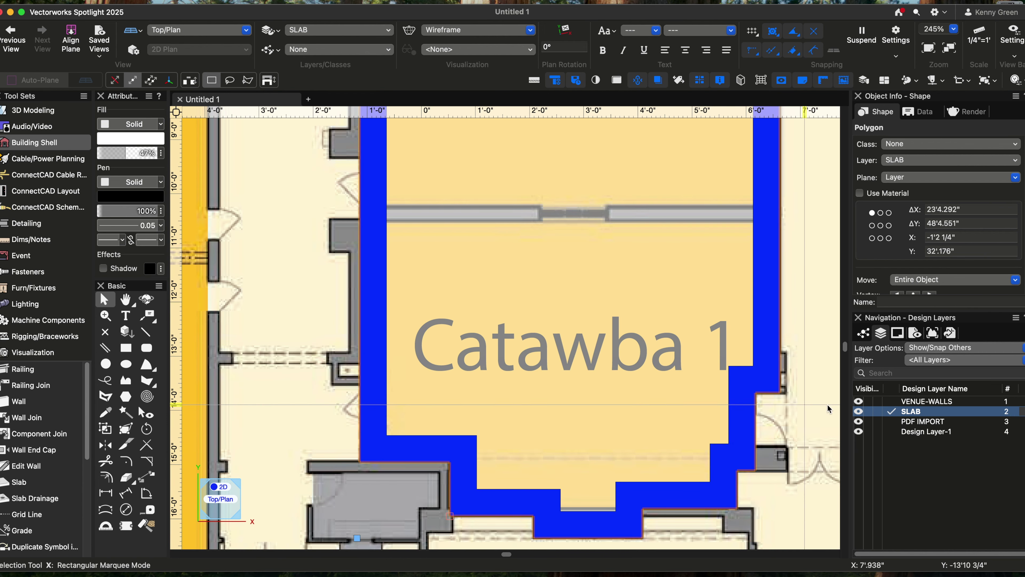
# Make VENUE-WALLS the active layer, select all its walls and set their fill opacity to 40%.
pyautogui.click(892, 402)
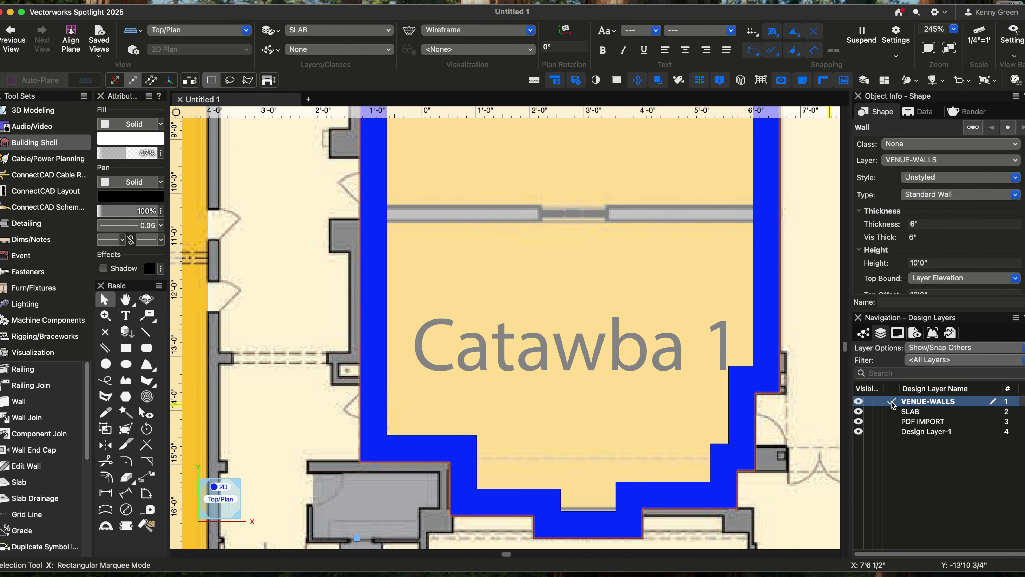
pyautogui.press('super+a')
pyautogui.moveTo(130, 152); pyautogui.dragTo(120, 154)
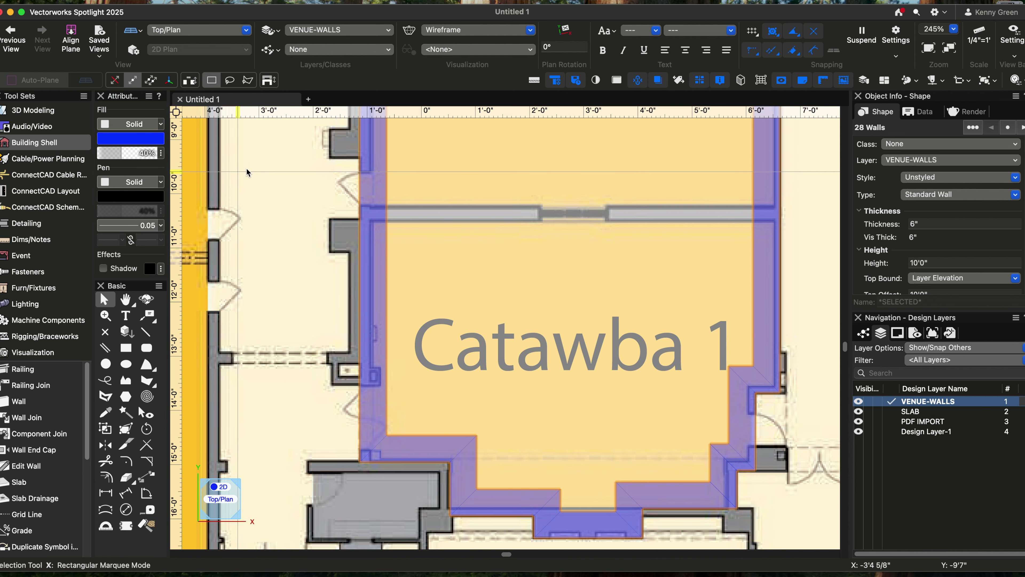
# Examine how the semi-transparent walls line up with the doors and partitions on the floor plan, from Catawba 1 up to Catawba 6.
pyautogui.moveTo(325, 216)
pyautogui.mouseDown(button='middle')
pyautogui.moveTo(343, 361)
pyautogui.moveTo(335, 405)
pyautogui.mouseUp(button='middle')
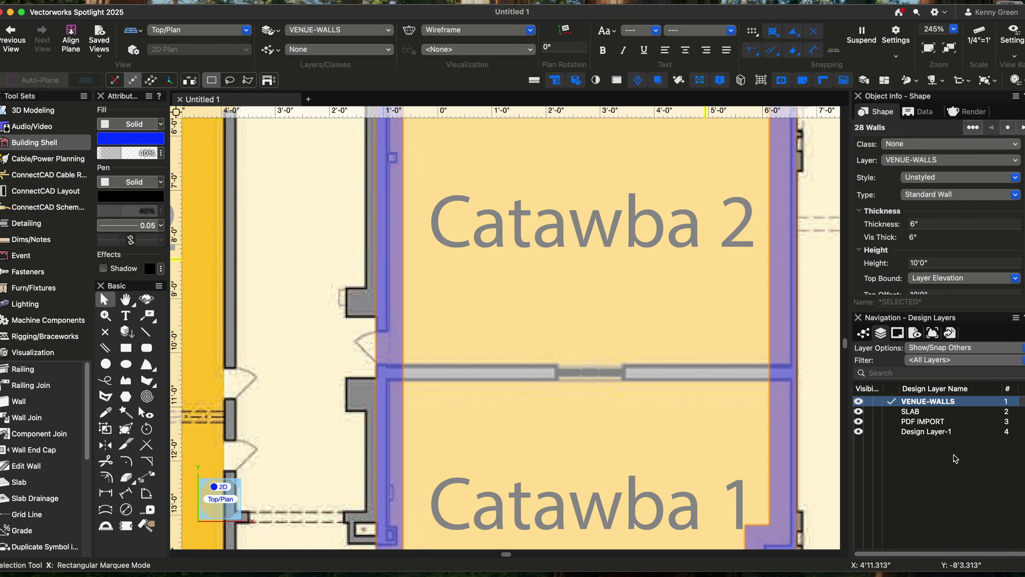
pyautogui.click(931, 450)
pyautogui.click(929, 402)
pyautogui.scroll(-4, 597, 269)
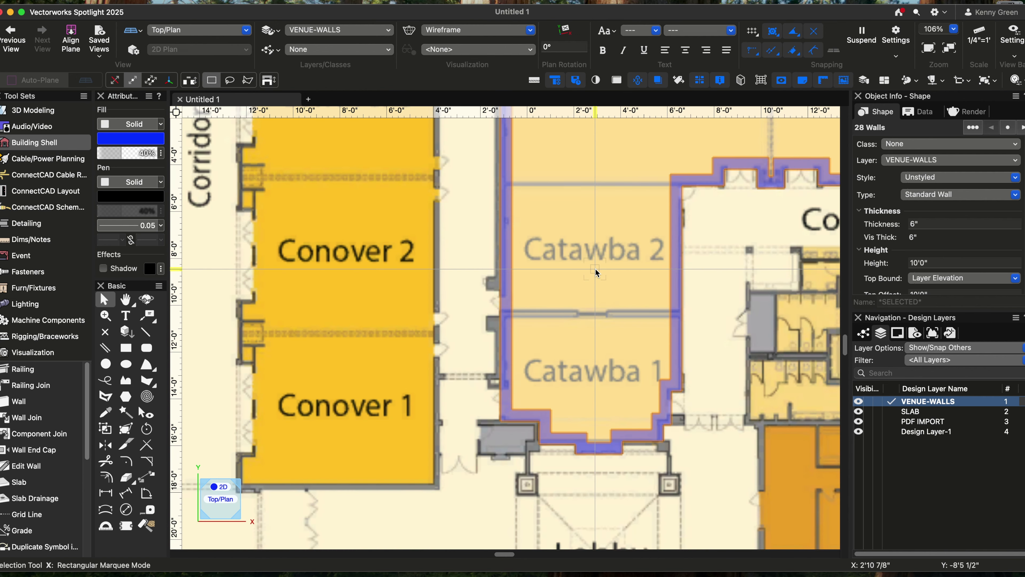
pyautogui.press('h')
pyautogui.moveTo(615, 205); pyautogui.dragTo(583, 491)
pyautogui.press('x')
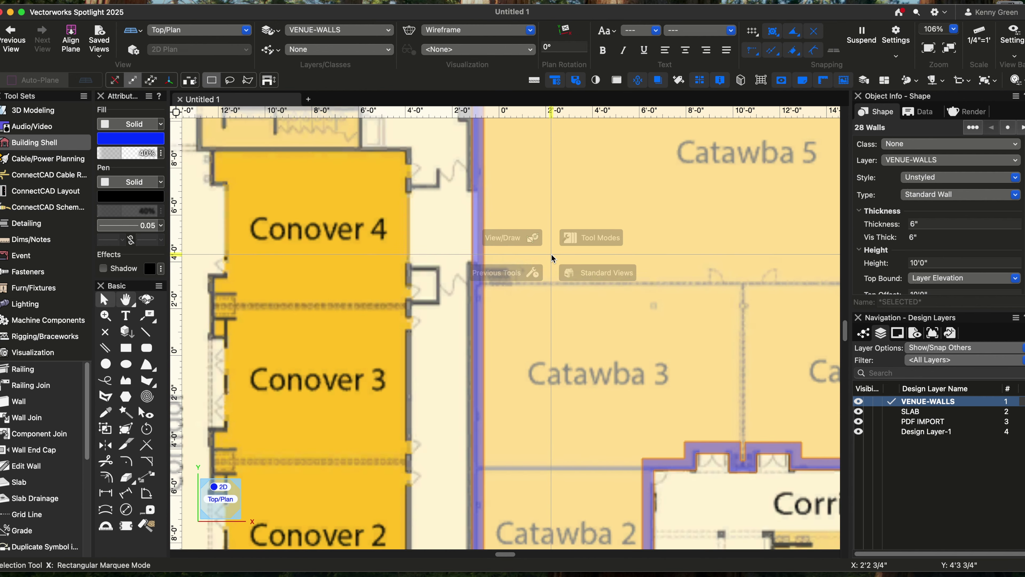
pyautogui.scroll(-2, 565, 258)
pyautogui.moveTo(566, 181); pyautogui.dragTo(544, 561)
pyautogui.scroll(2, 527, 175)
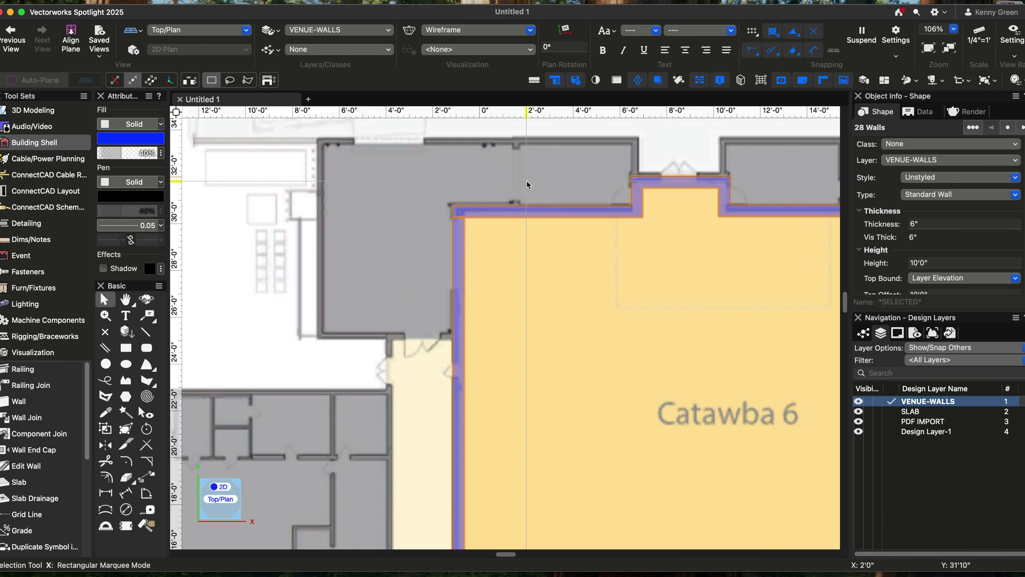
pyautogui.moveTo(675, 231); pyautogui.dragTo(531, 279)
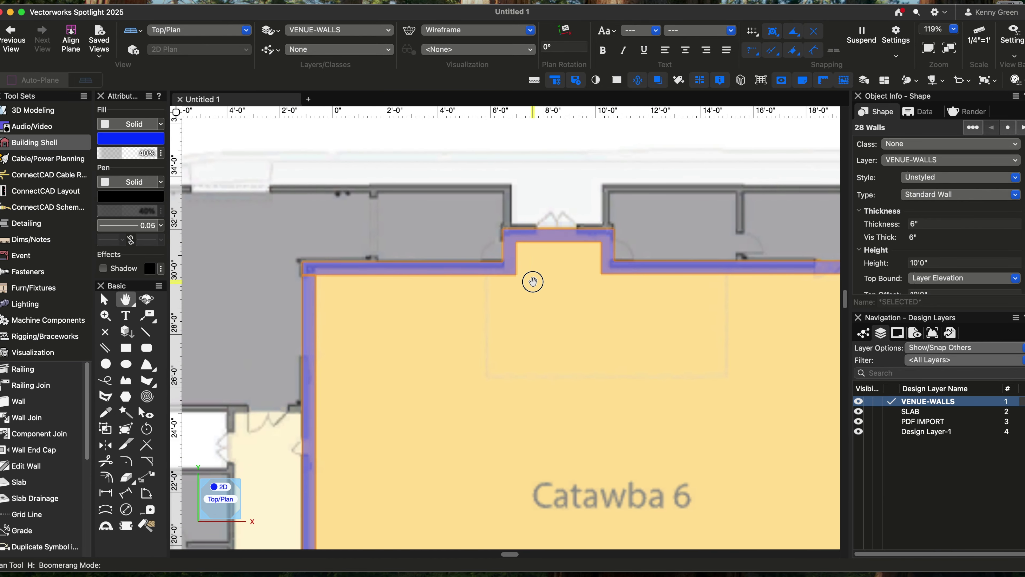
pyautogui.scroll(3, 567, 231)
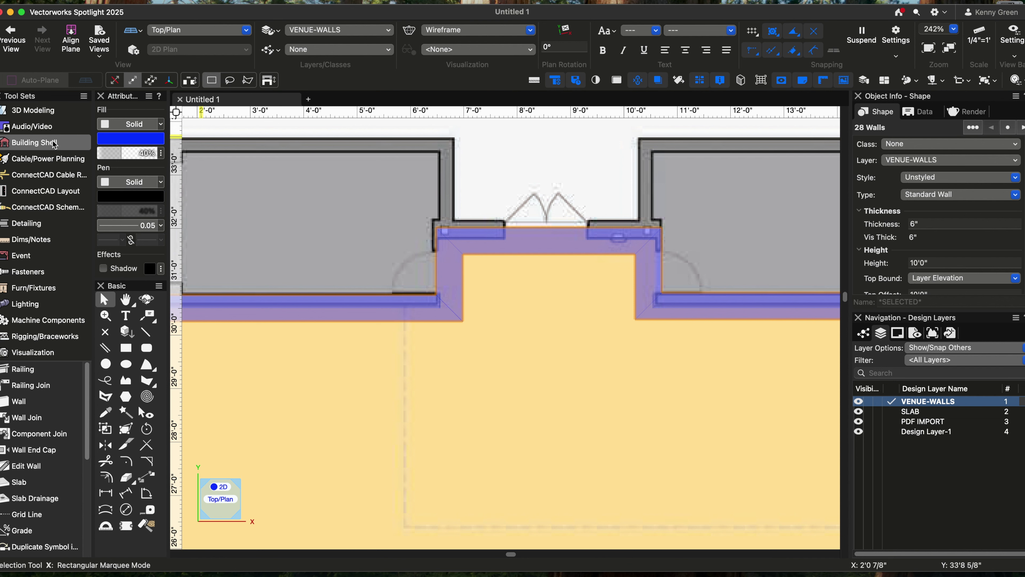
# Find and activate the Door tool in the Building Shell tool set.
pyautogui.scroll(-1, 37, 416)
pyautogui.scroll(-9, 37, 416)
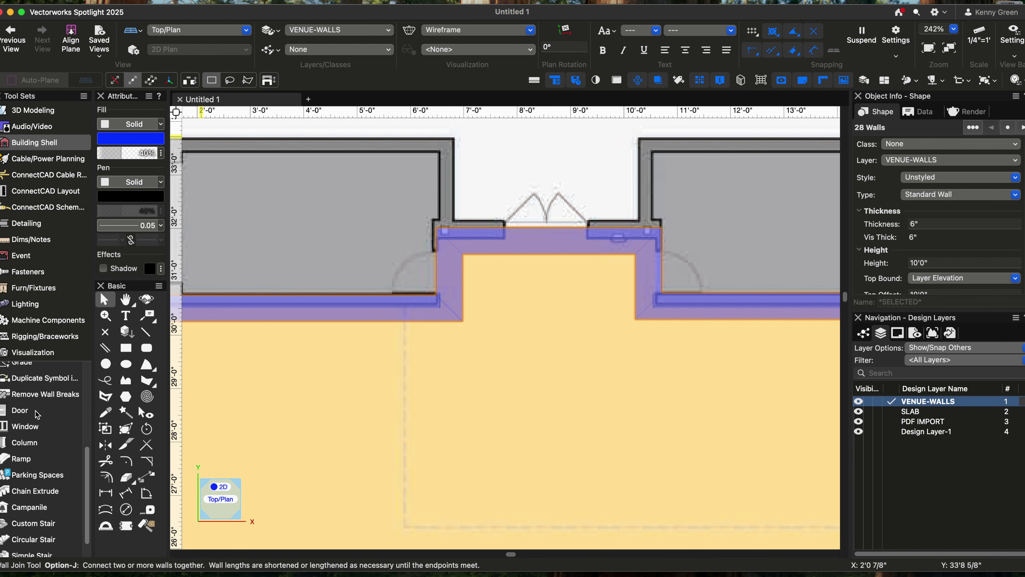
pyautogui.click(36, 414)
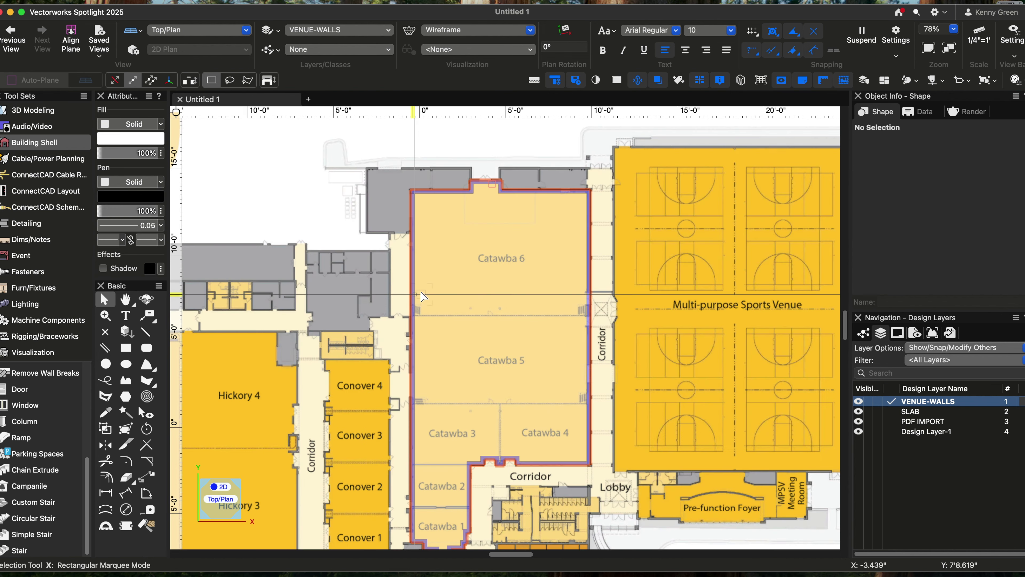
# Open the Scale Objects settings and choose symmetric scaling by distance.
pyautogui.press('h')
pyautogui.moveTo(491, 340); pyautogui.dragTo(481, 304)
pyautogui.press('x')
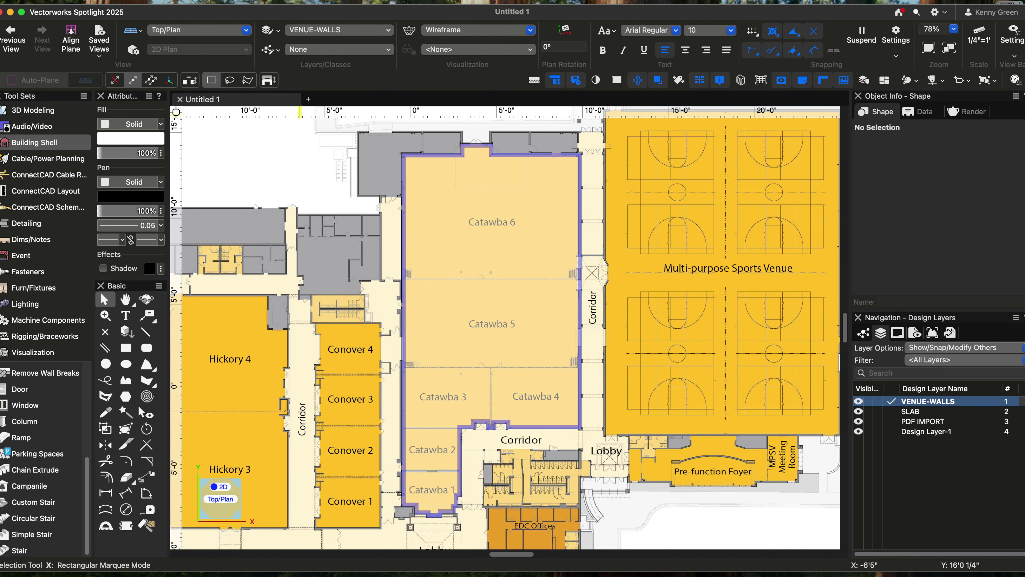
pyautogui.click(153, 0)
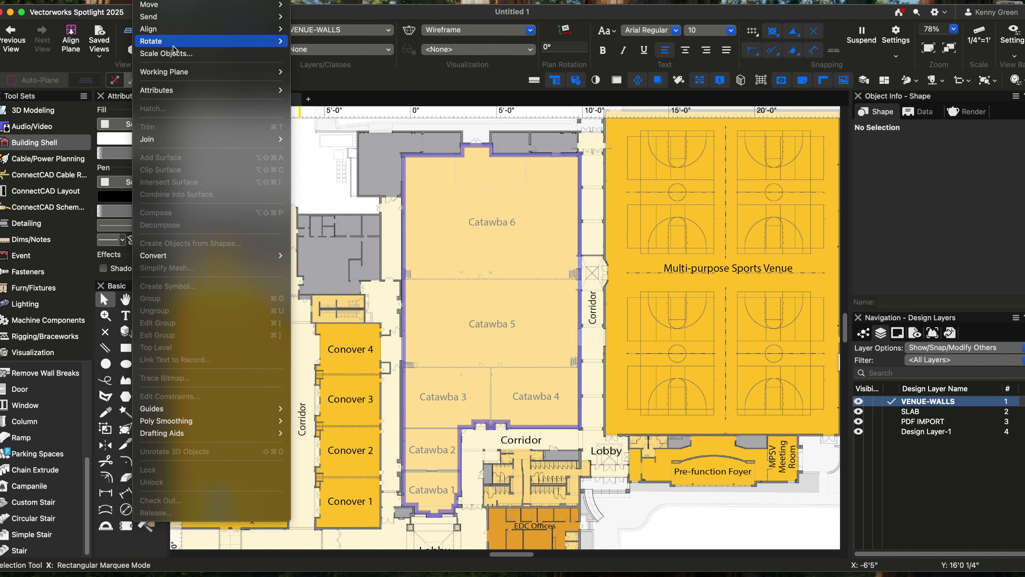
pyautogui.click(177, 54)
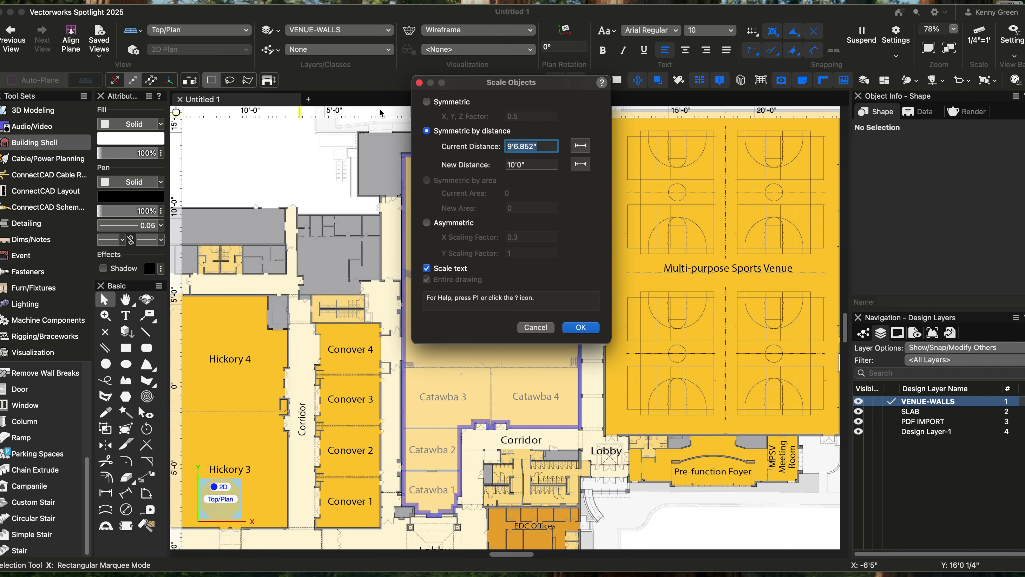
pyautogui.click(477, 131)
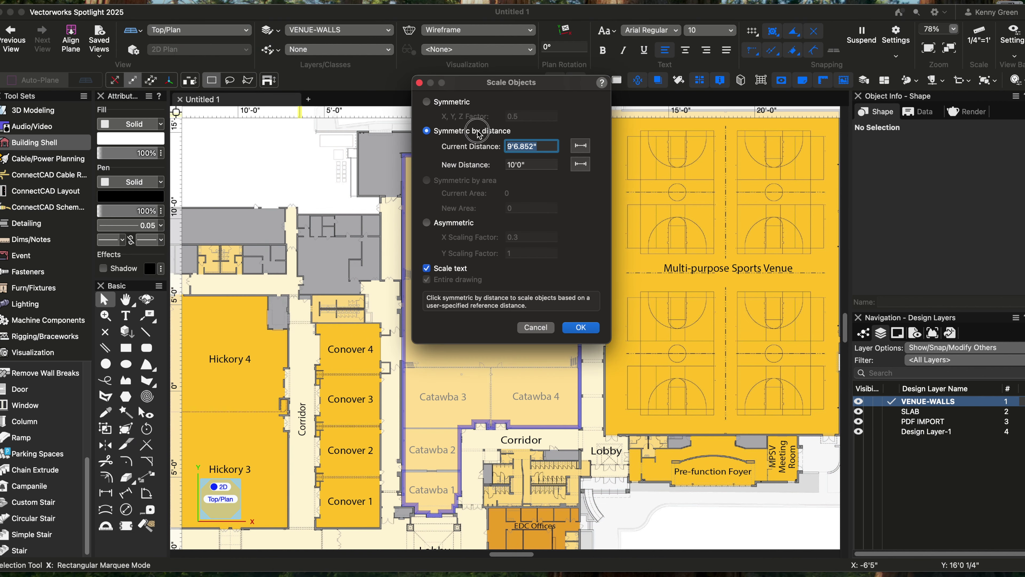
# Define the current distance by picking the inner faces of the two long walls across Catawba 6.
pyautogui.click(580, 145)
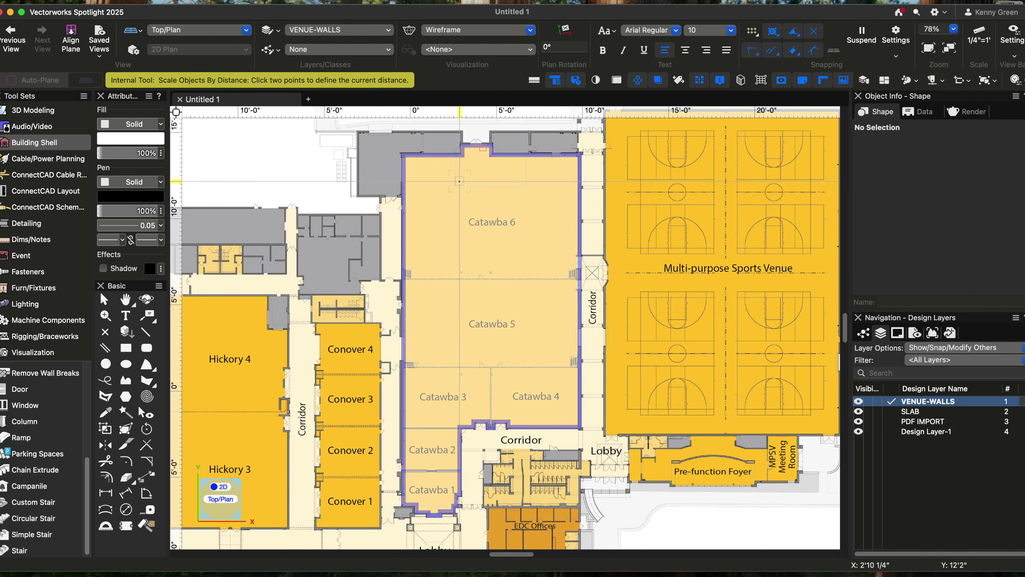
pyautogui.scroll(4, 450, 226)
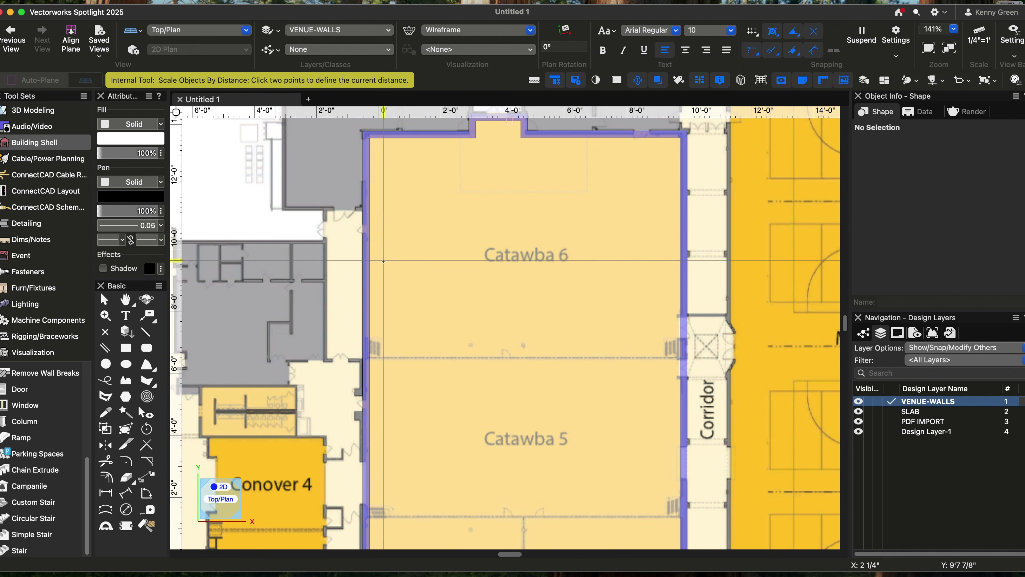
pyautogui.click(370, 258)
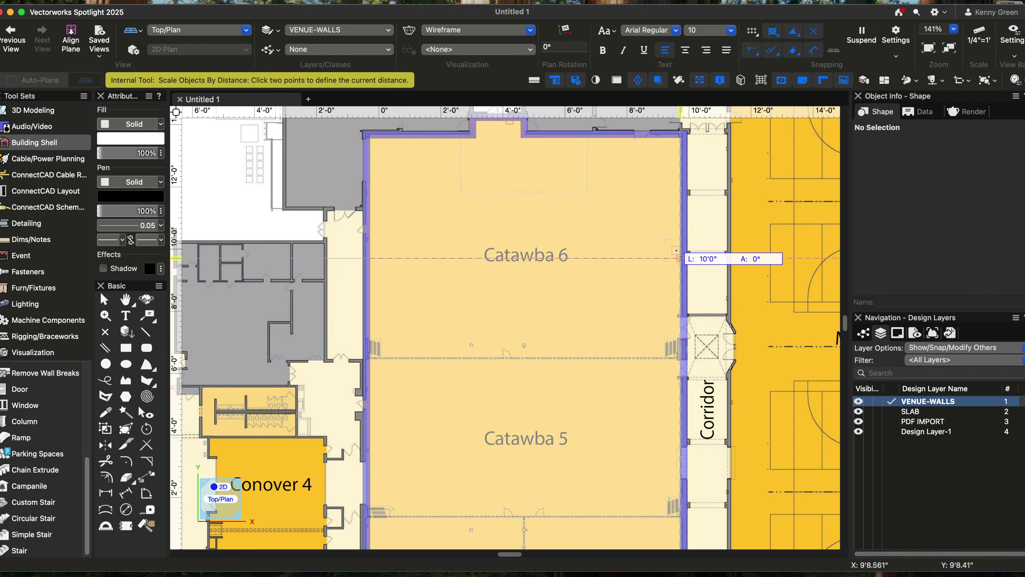
pyautogui.click(680, 258)
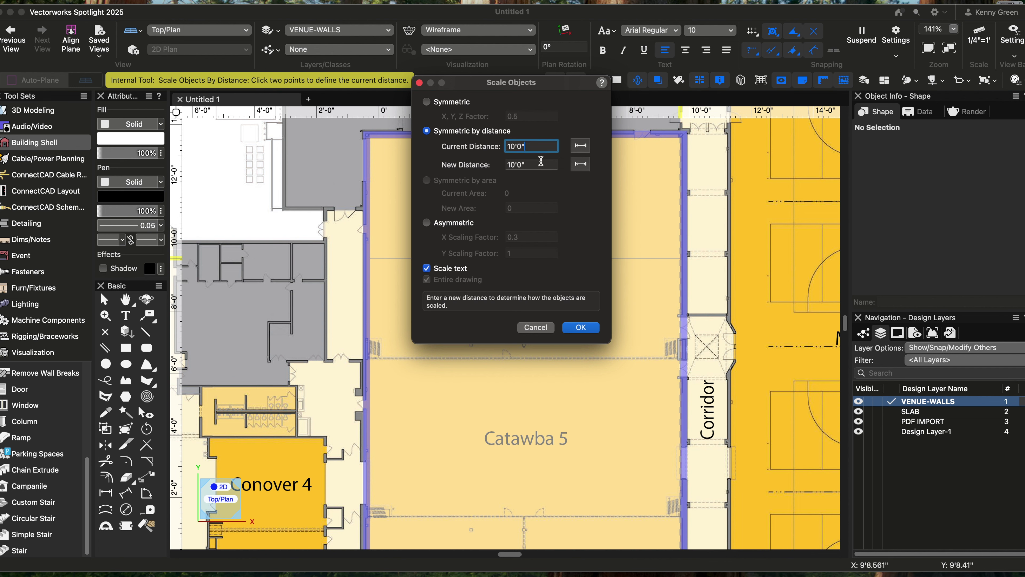
# Set the new distance for the scaling to 120'.
pyautogui.write('12')
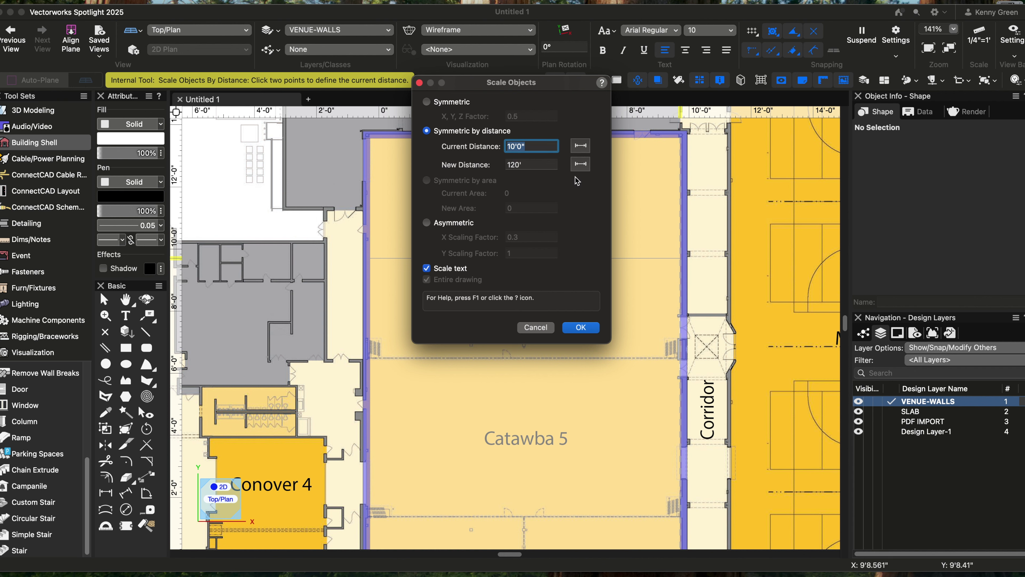
pyautogui.click(540, 146)
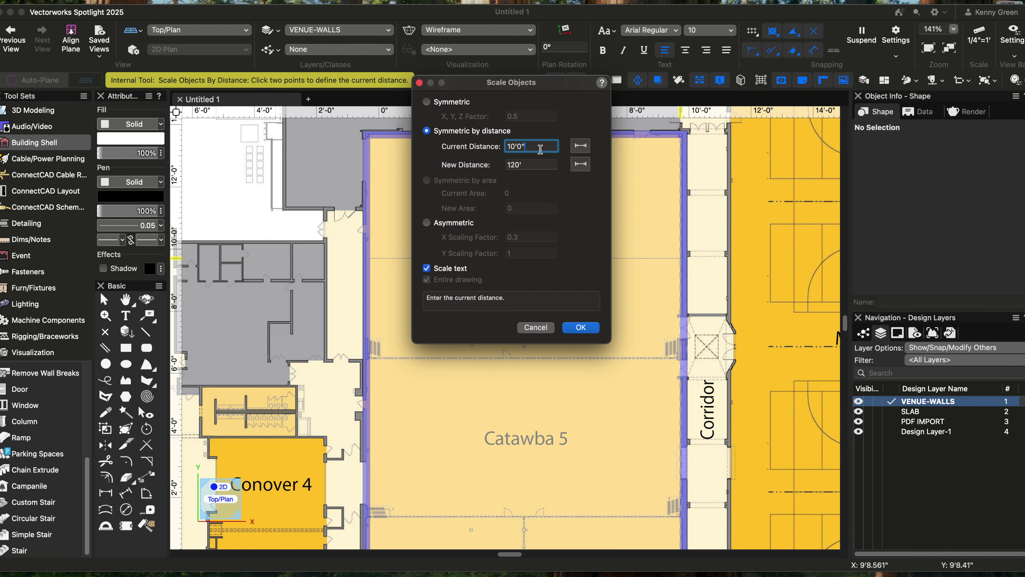
pyautogui.press('Tab')
pyautogui.hotkey('shift', 'Tab')
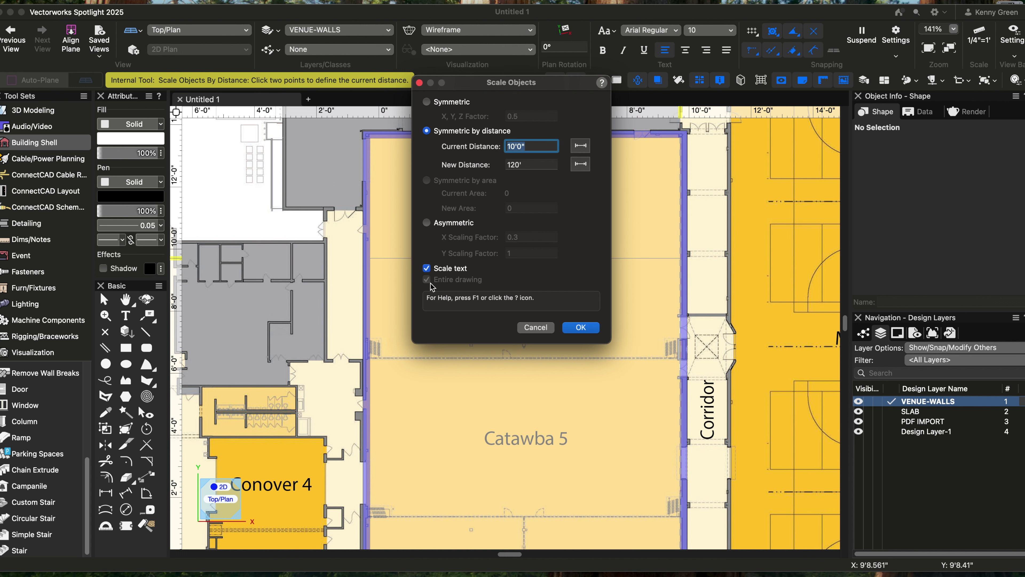
# Apply the symmetric-by-distance scaling to the entire drawing.
pyautogui.press('Return')
pyautogui.scroll(6, 509, 152)
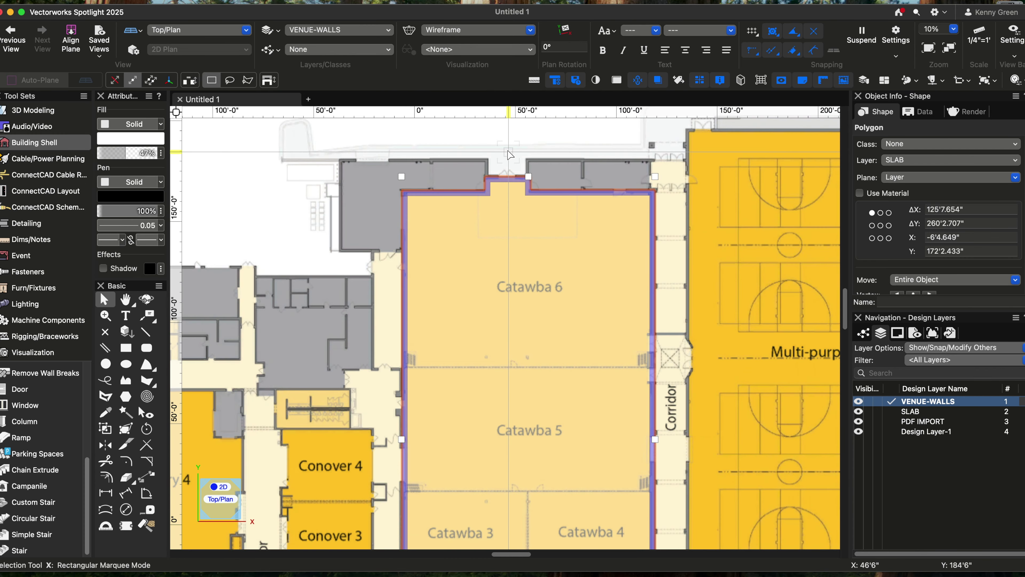
pyautogui.scroll(4, 518, 163)
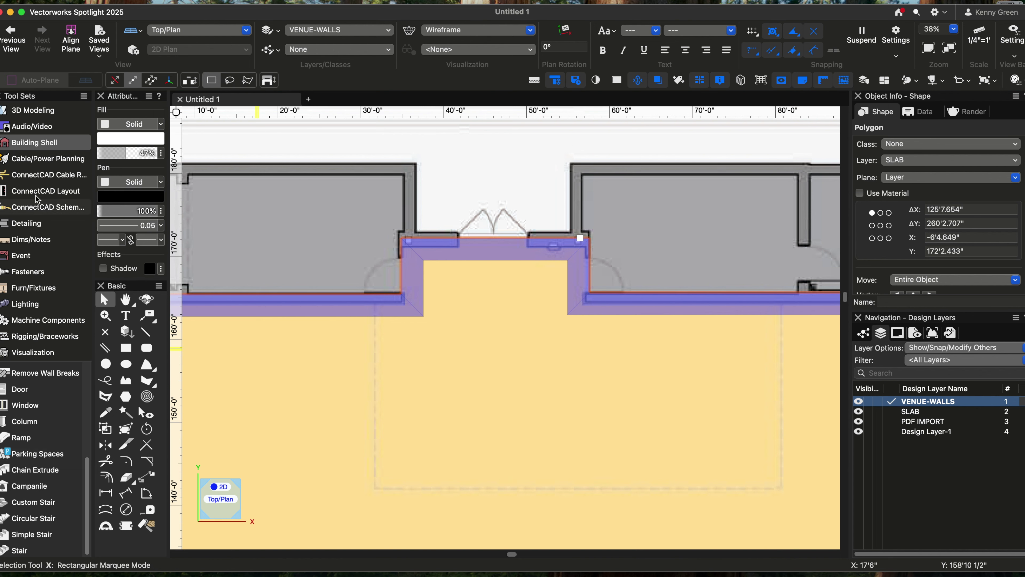
# Insert a single door in Catawba 6's left long wall over the plan's door opening, swinging outward into the adjoining passage.
pyautogui.click(22, 389)
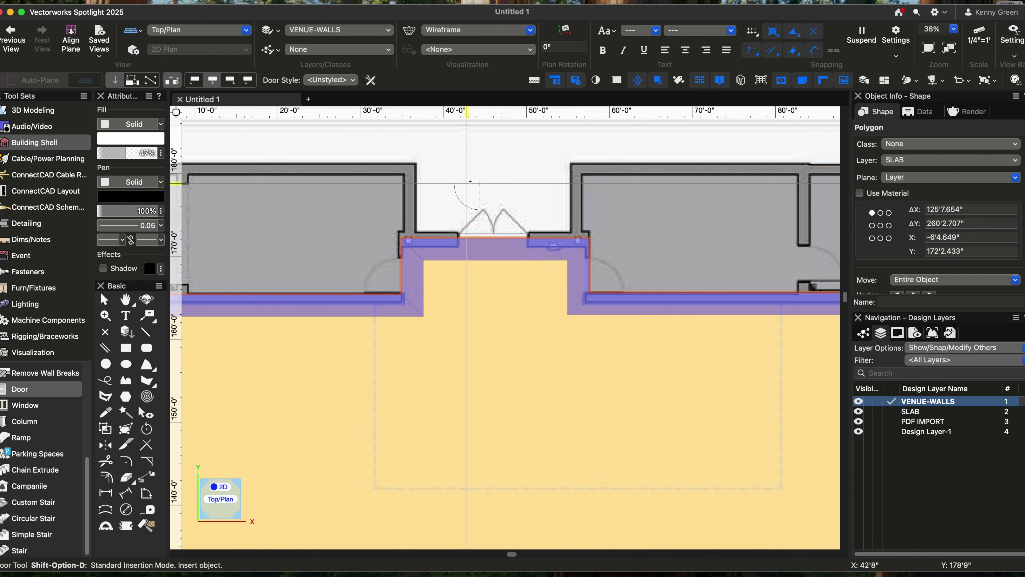
pyautogui.scroll(1, 506, 170)
pyautogui.scroll(1, 506, 170)
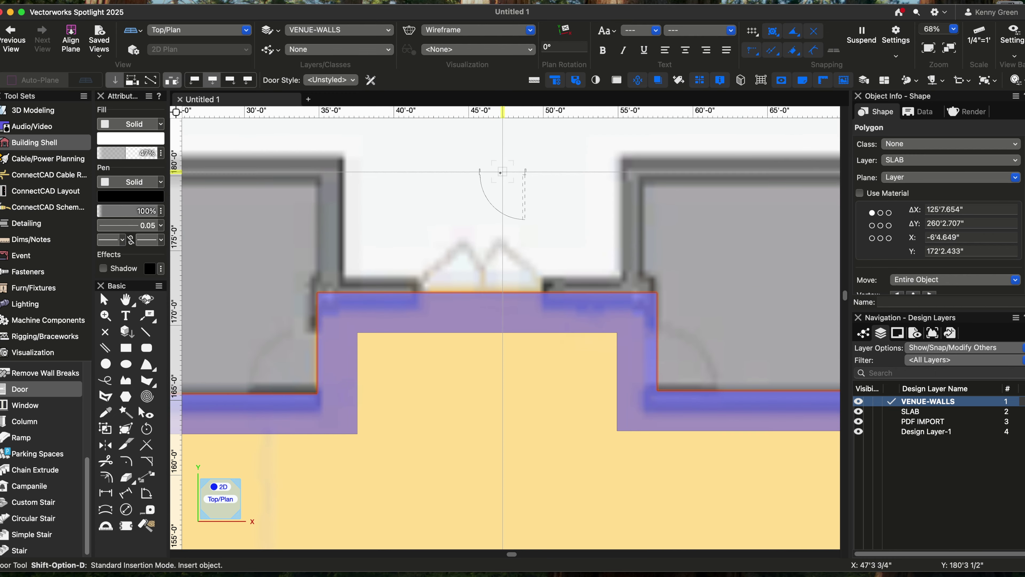
pyautogui.scroll(1, 511, 158)
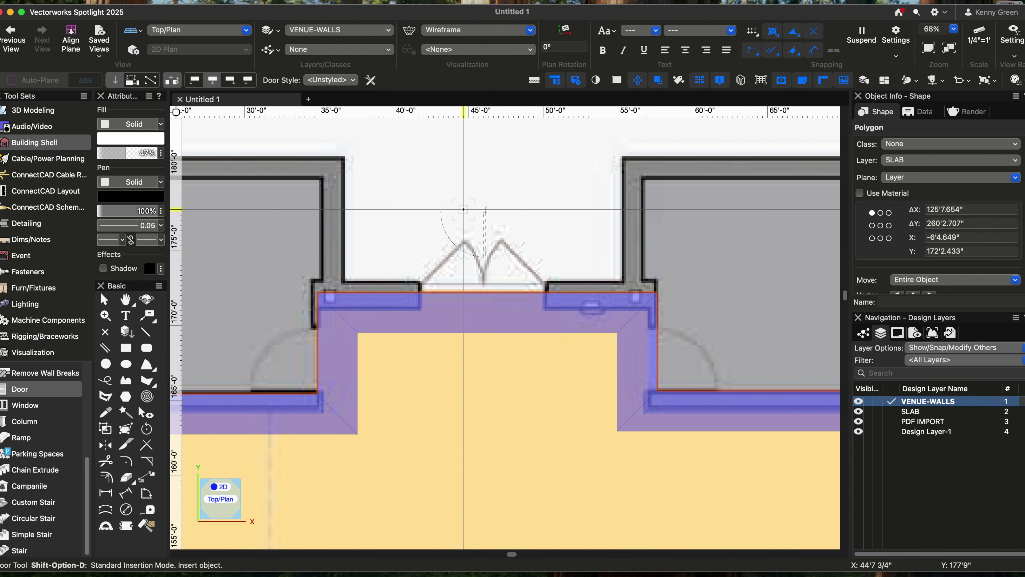
pyautogui.scroll(-4, 462, 201)
pyautogui.scroll(-2, 464, 210)
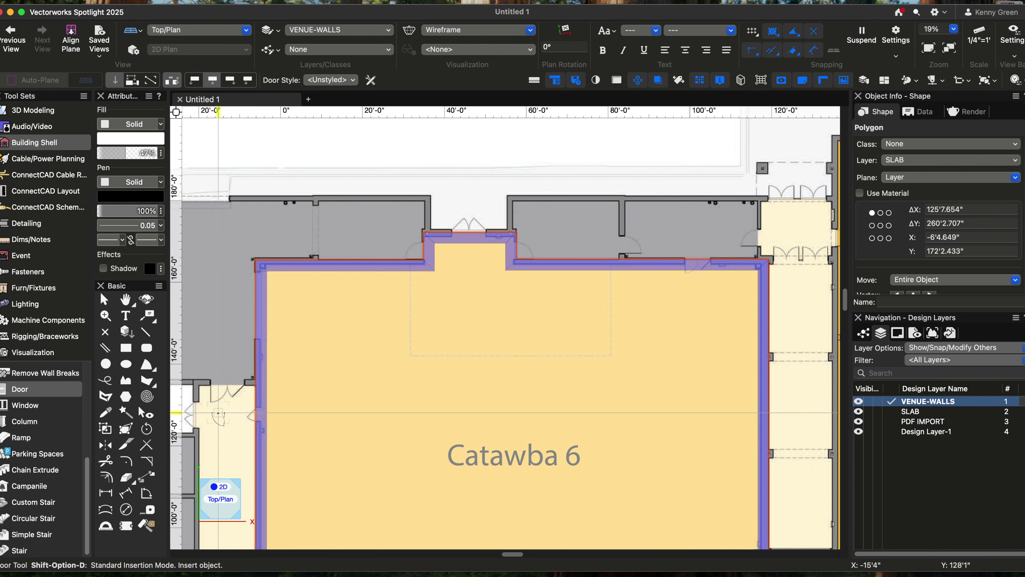
pyautogui.scroll(2, 224, 417)
pyautogui.scroll(5, 241, 433)
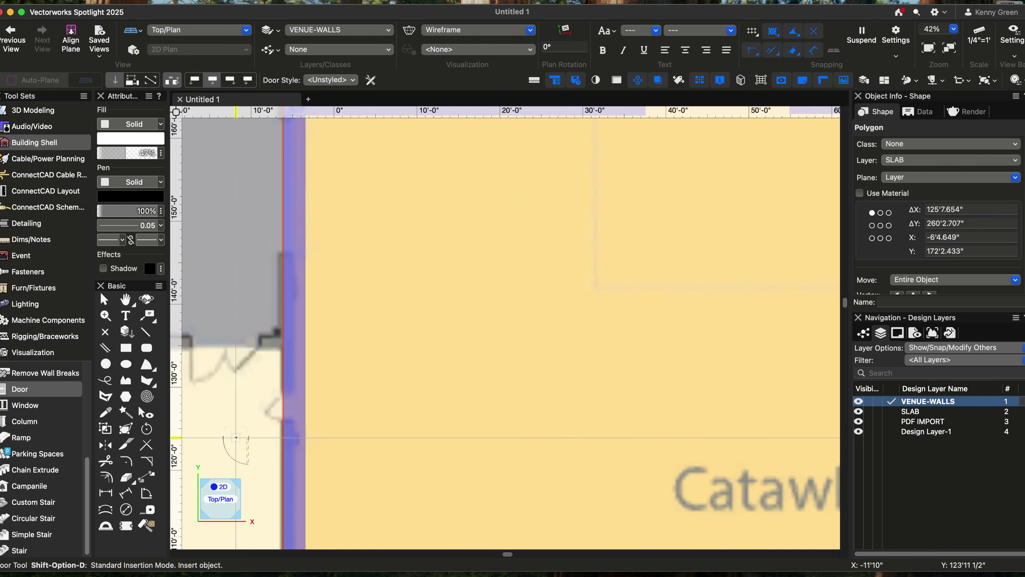
pyautogui.scroll(1, 241, 433)
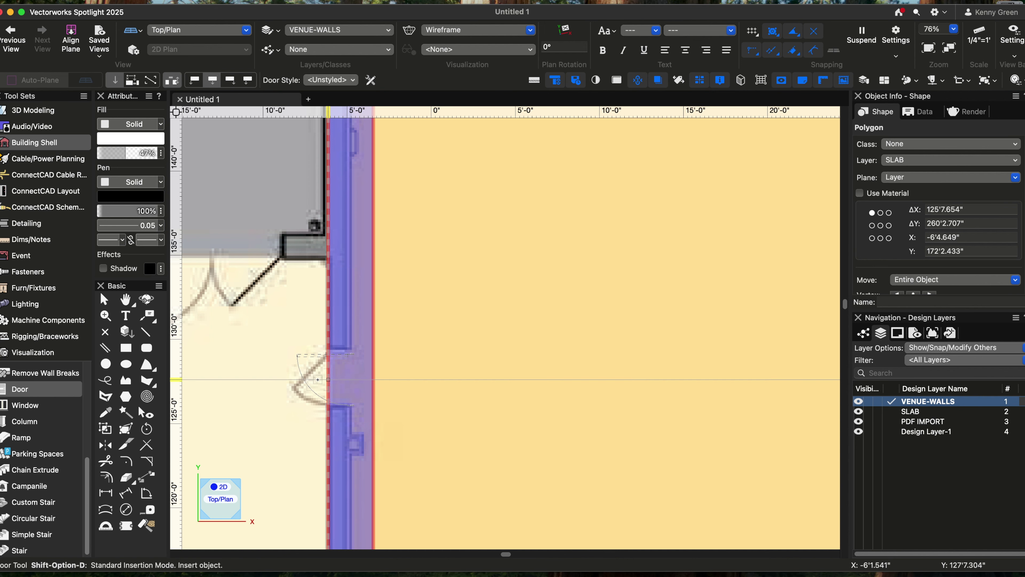
pyautogui.click(317, 379)
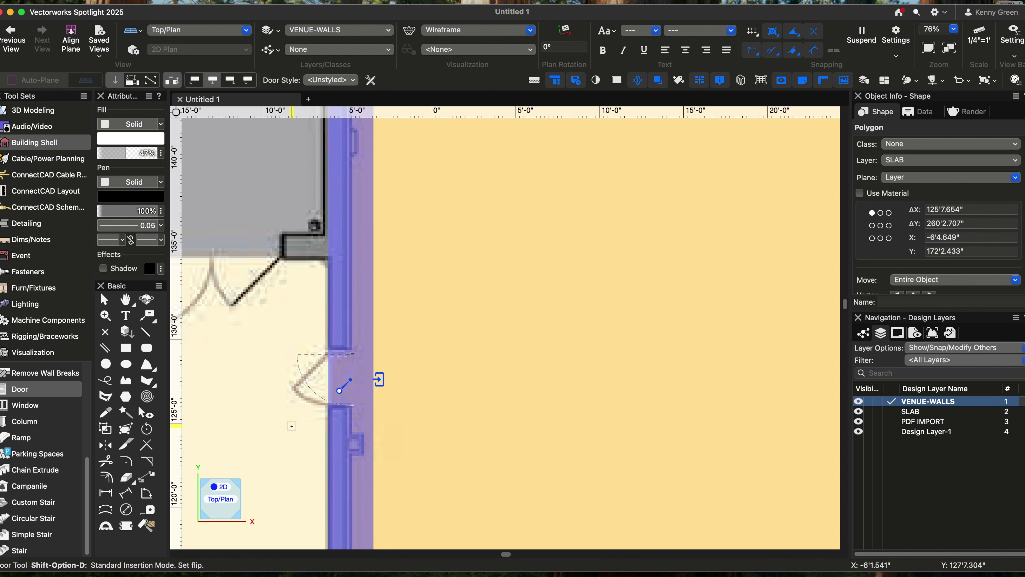
pyautogui.click(292, 426)
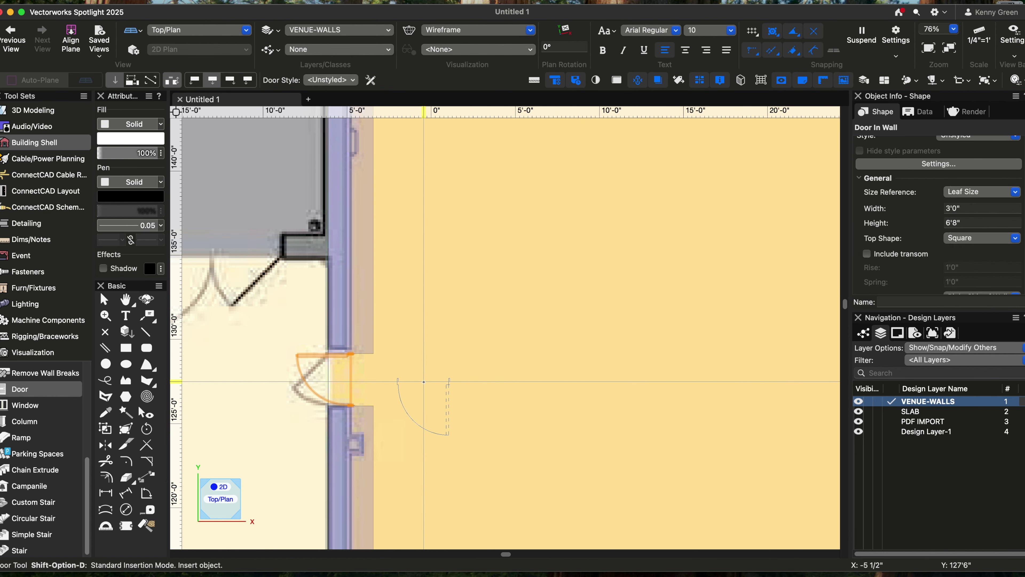
# Insert a single door in the left side wall of the Catawba 6 alcove, hinged at its lower end and swinging into the grey room.
pyautogui.scroll(-6, 423, 381)
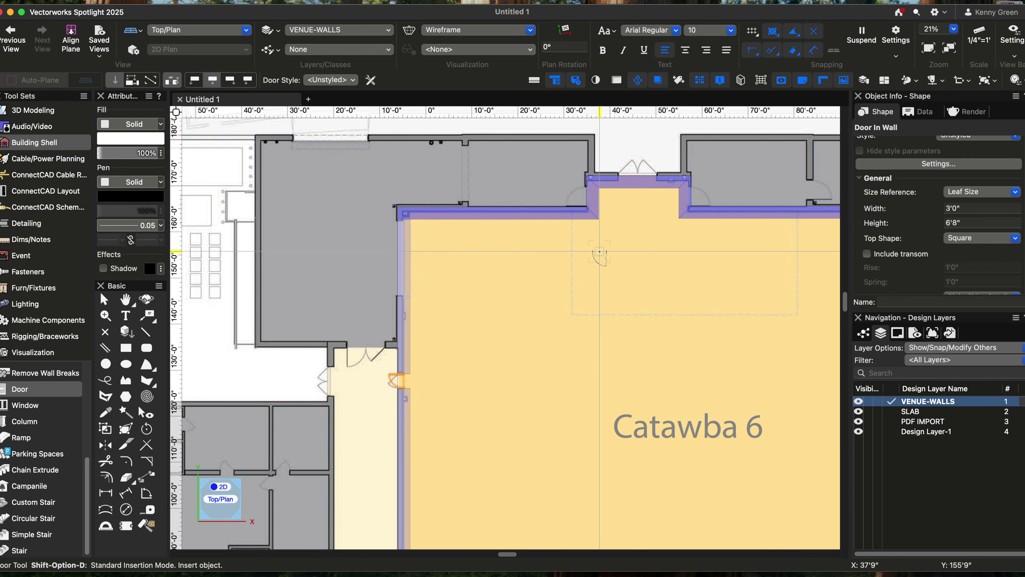
pyautogui.press('h')
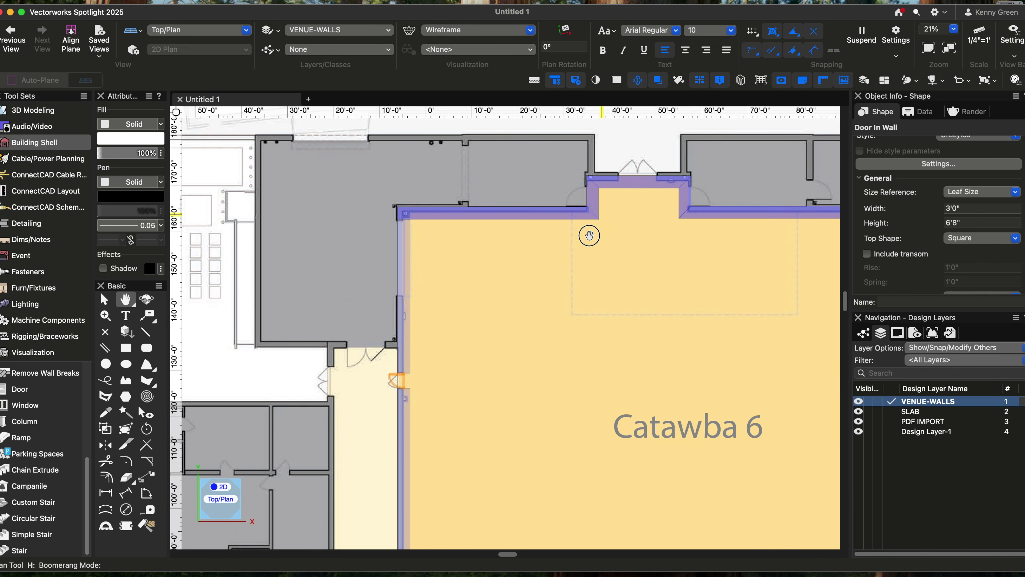
pyautogui.moveTo(590, 231); pyautogui.dragTo(500, 298)
pyautogui.scroll(4, 504, 279)
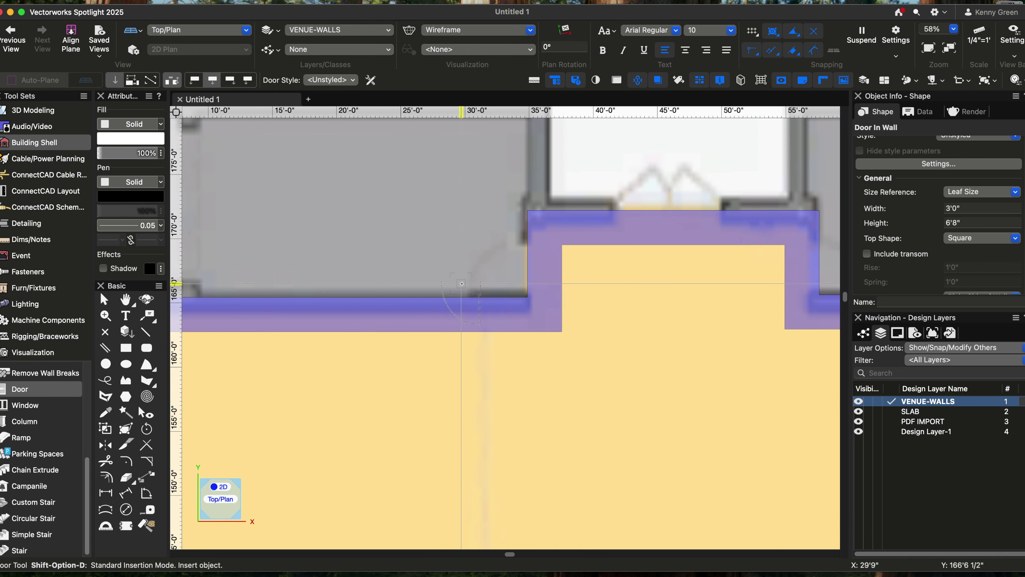
pyautogui.scroll(3, 541, 258)
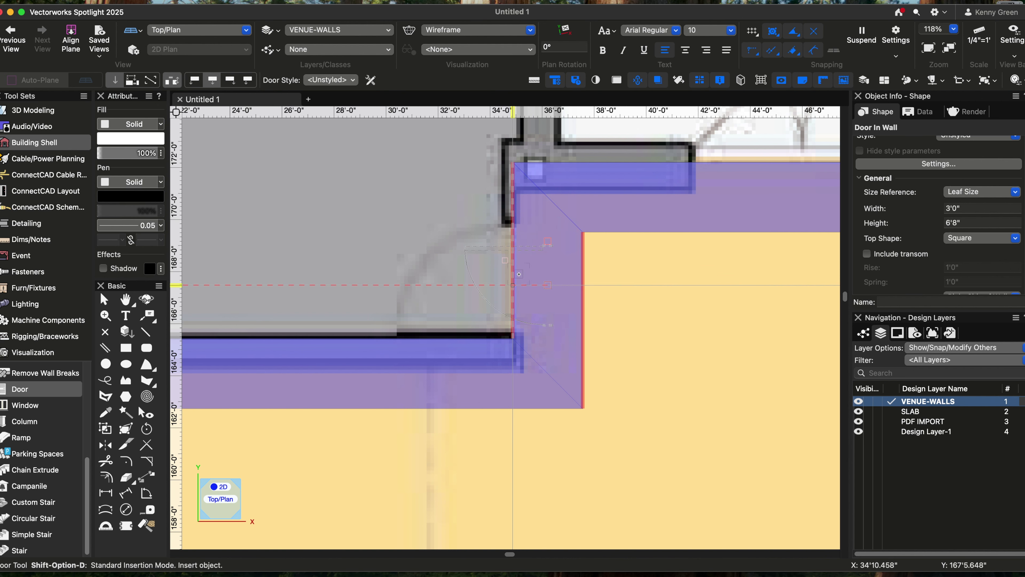
pyautogui.click(519, 273)
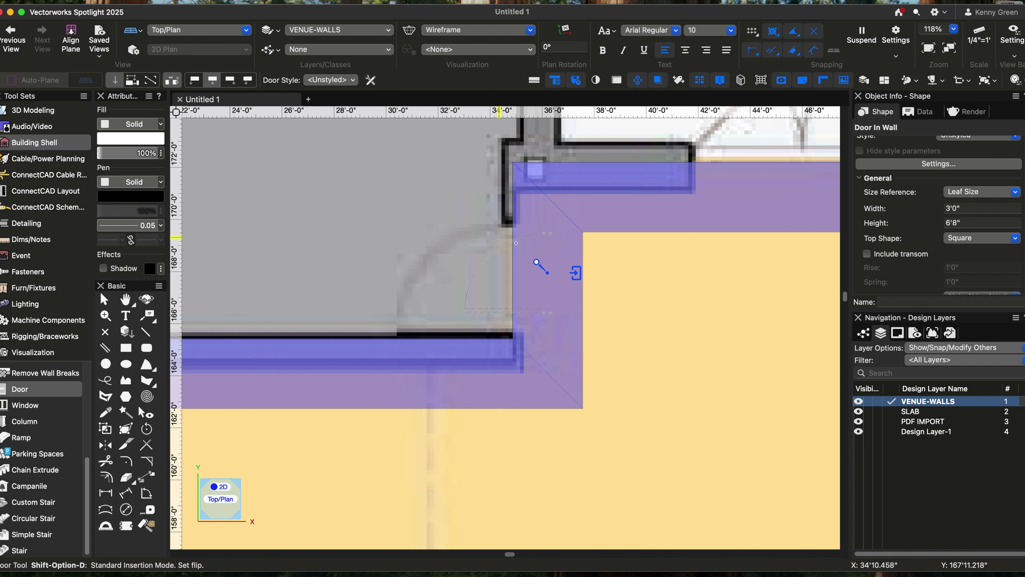
pyautogui.click(464, 245)
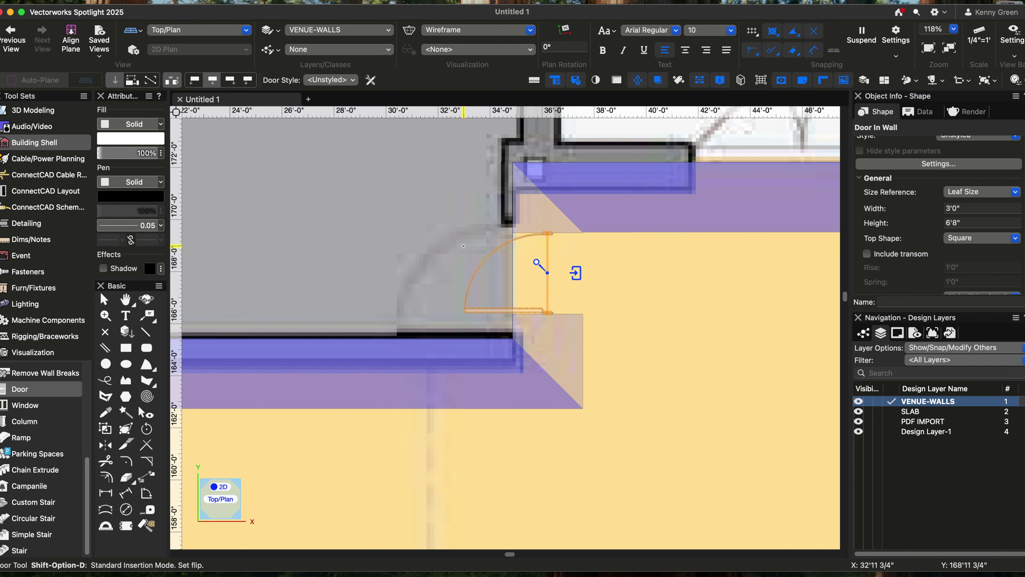
# Insert an outward-swinging door in the alcove's back wall, in line with the middle of the plan's double door.
pyautogui.scroll(-5, 642, 347)
pyautogui.moveTo(690, 322); pyautogui.dragTo(232, 298, button='middle')
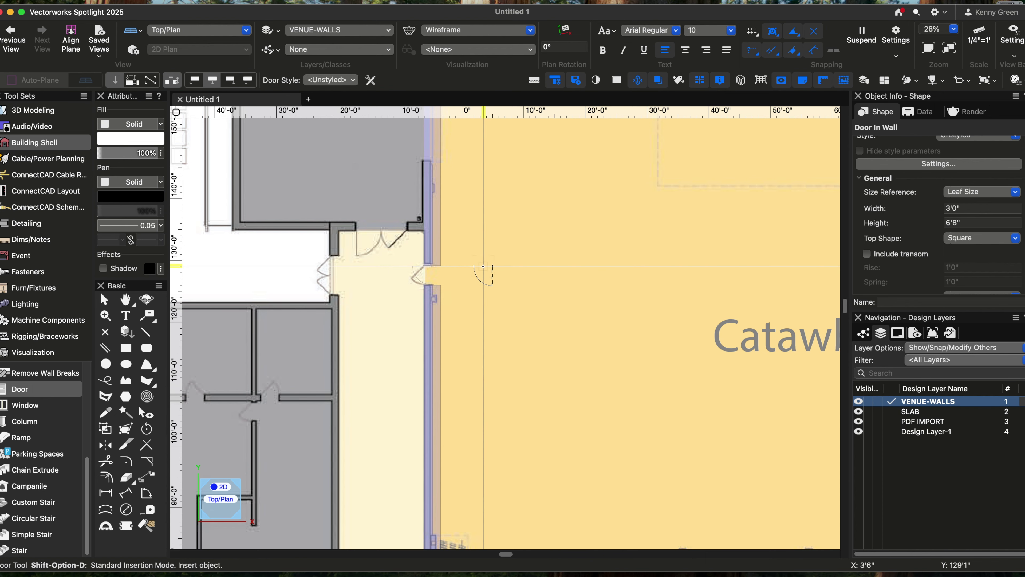
pyautogui.press('h')
pyautogui.moveTo(635, 204)
pyautogui.mouseDown()
pyautogui.moveTo(646, 390)
pyautogui.moveTo(478, 410)
pyautogui.moveTo(473, 426)
pyautogui.mouseUp()
pyautogui.scroll(6, 588, 207)
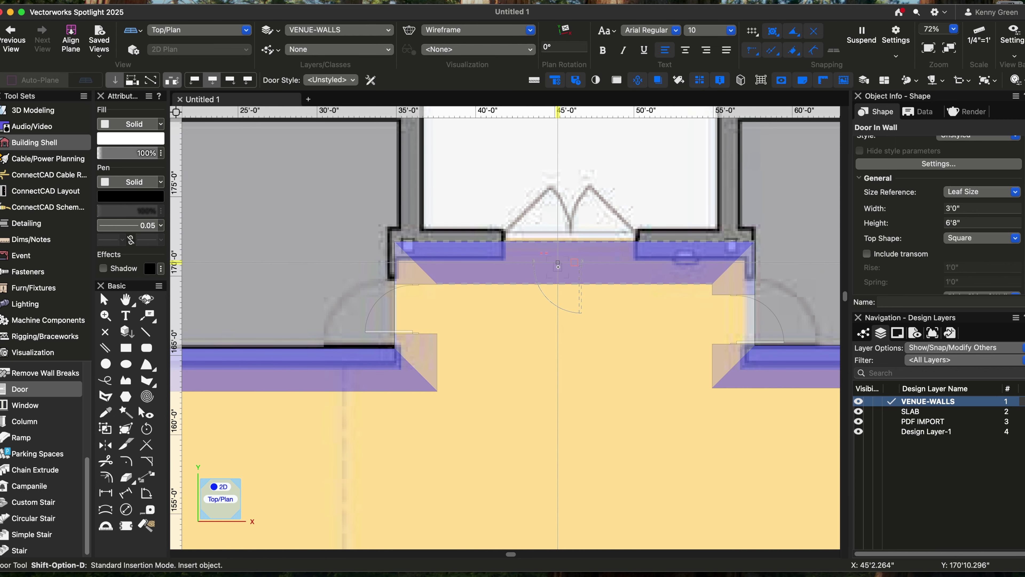
pyautogui.click(570, 241)
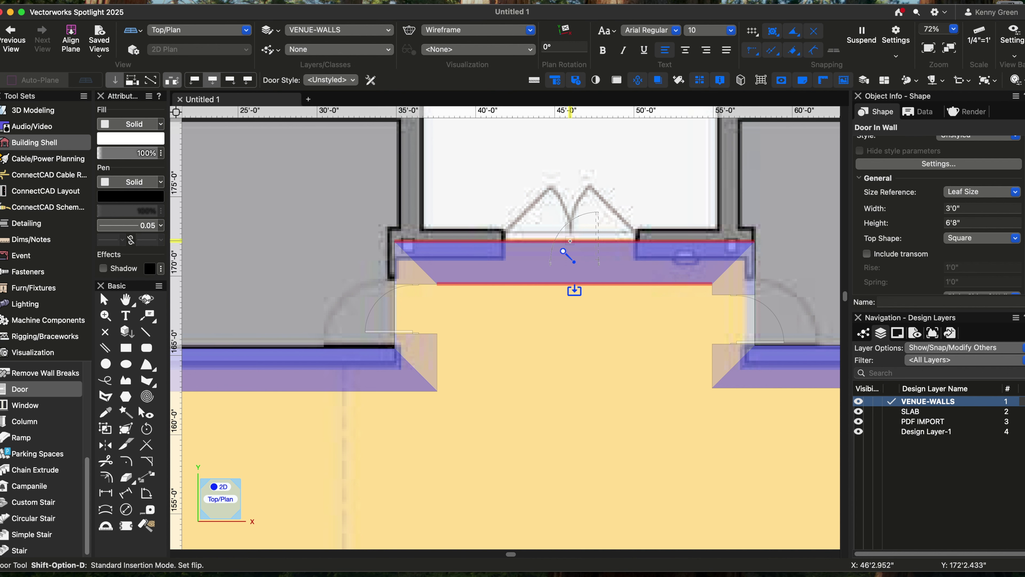
pyautogui.click(582, 199)
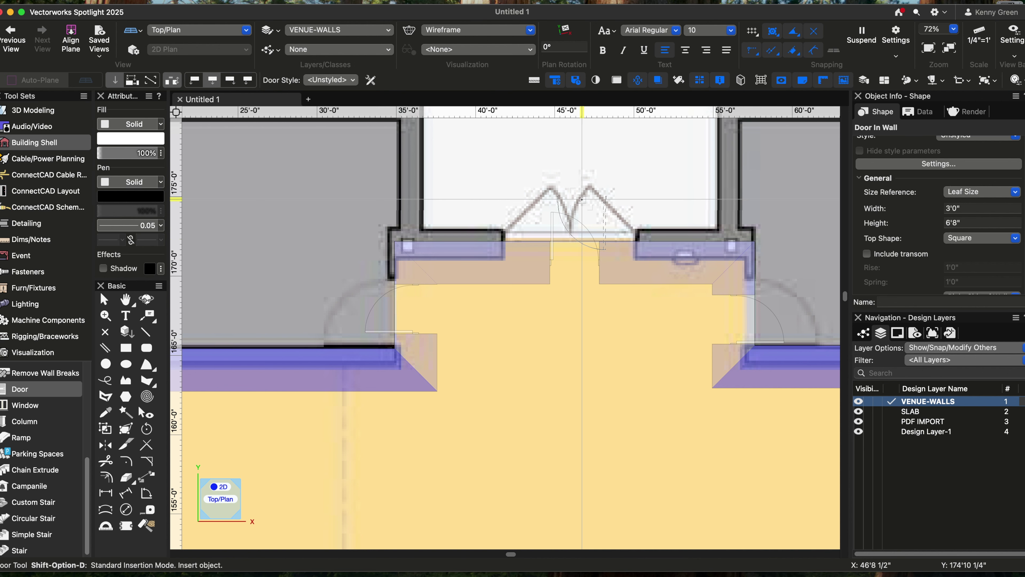
# Change the swing operation of the alcove's back-wall door to Double Bi-part.
pyautogui.scroll(5, 925, 230)
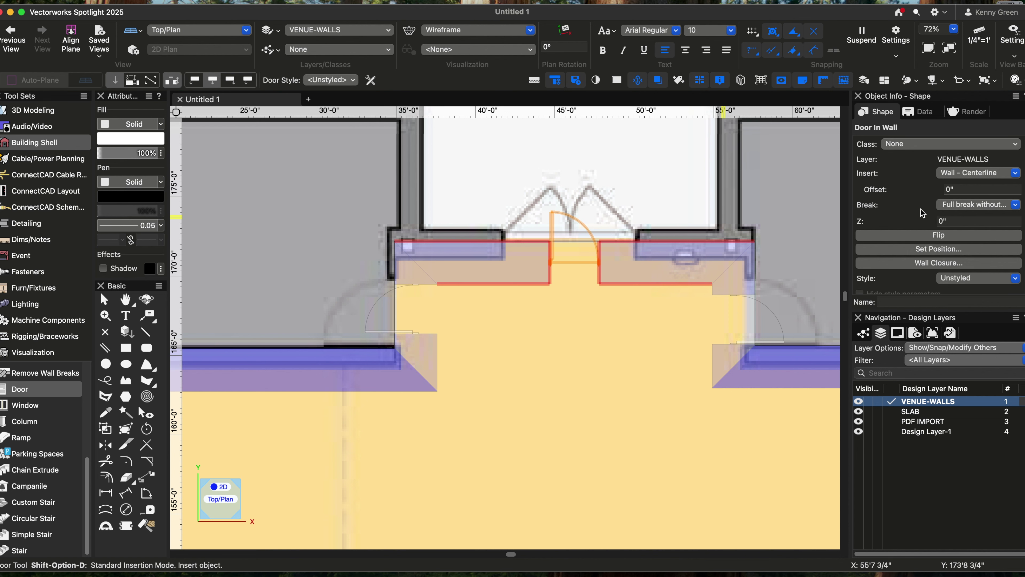
pyautogui.scroll(-5, 921, 209)
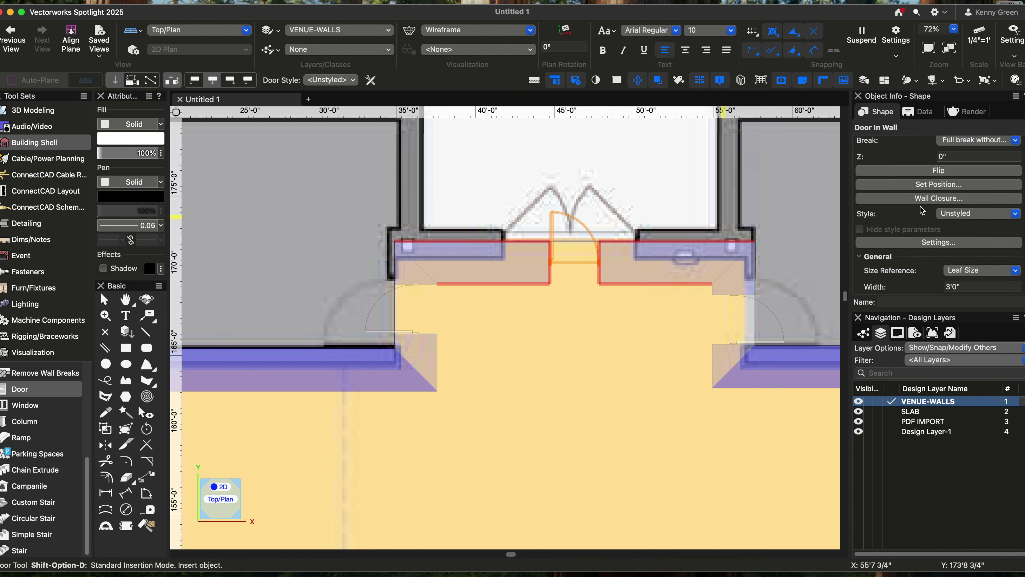
pyautogui.scroll(-5, 919, 206)
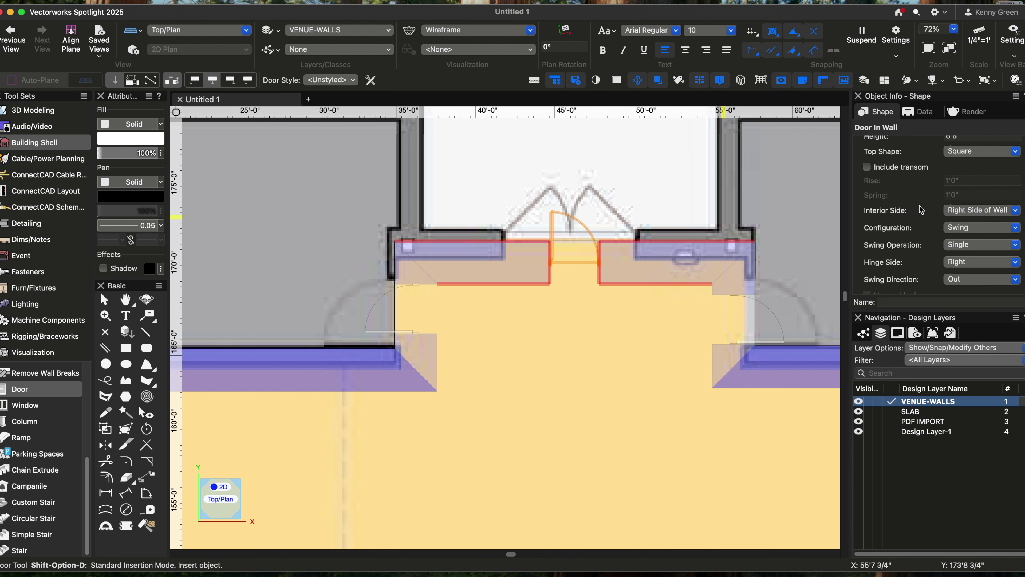
pyautogui.scroll(-2, 920, 210)
pyautogui.click(974, 223)
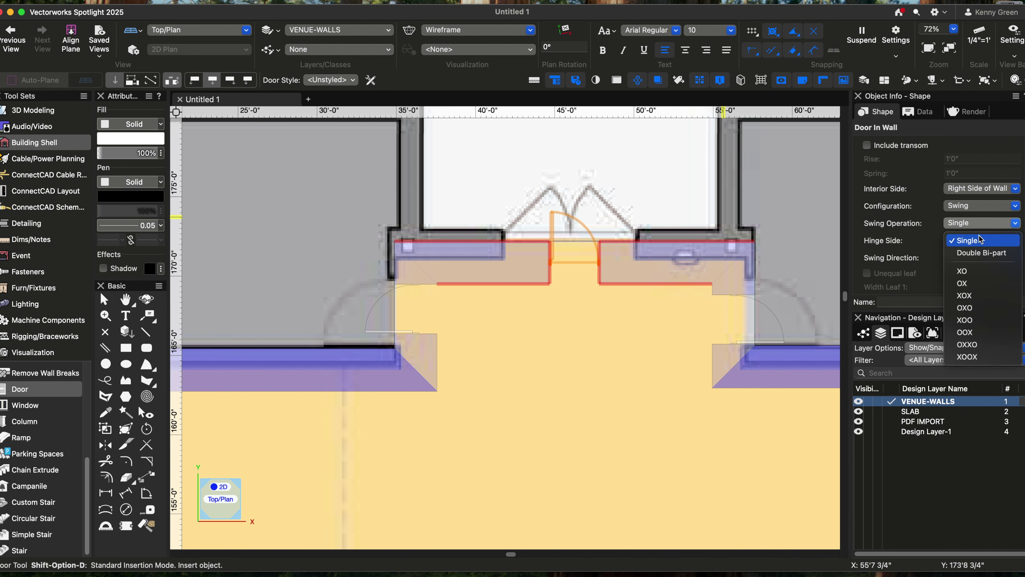
pyautogui.click(981, 253)
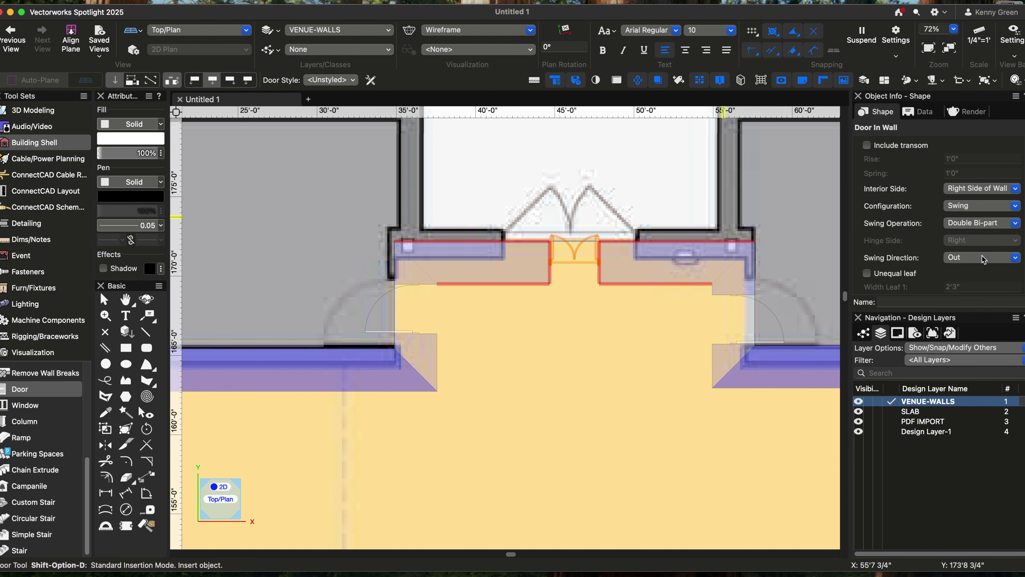
pyautogui.click(601, 242)
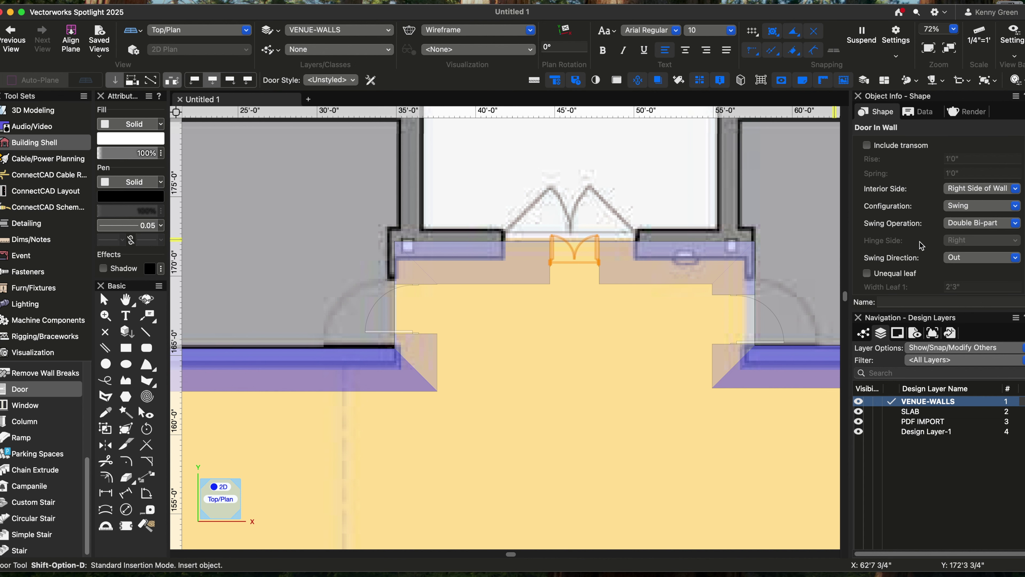
# Set the width of the double door in the alcove's back wall to 6'.
pyautogui.scroll(2, 919, 241)
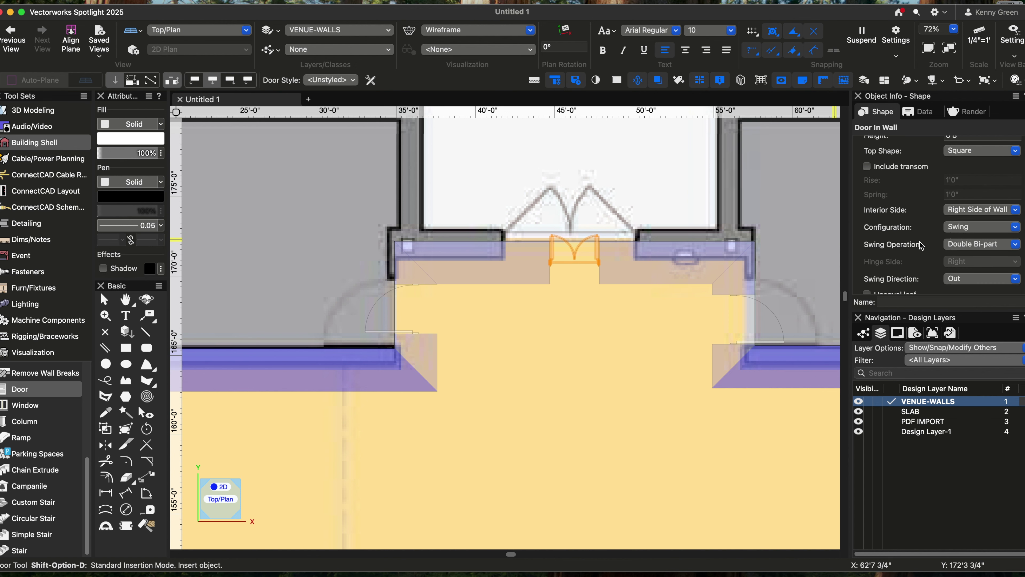
pyautogui.scroll(6, 920, 245)
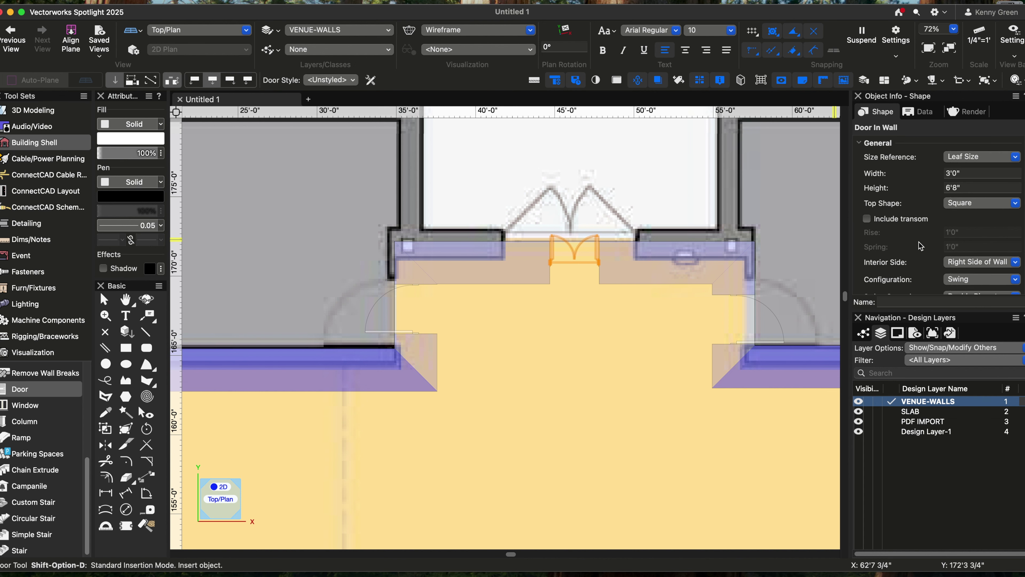
pyautogui.scroll(4, 920, 246)
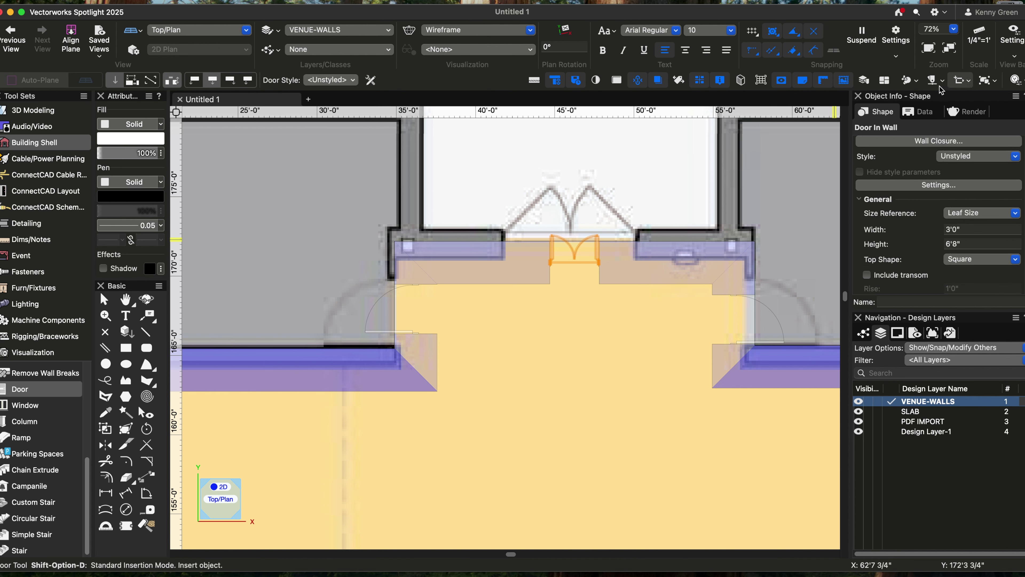
pyautogui.click(957, 225)
pyautogui.write('6')
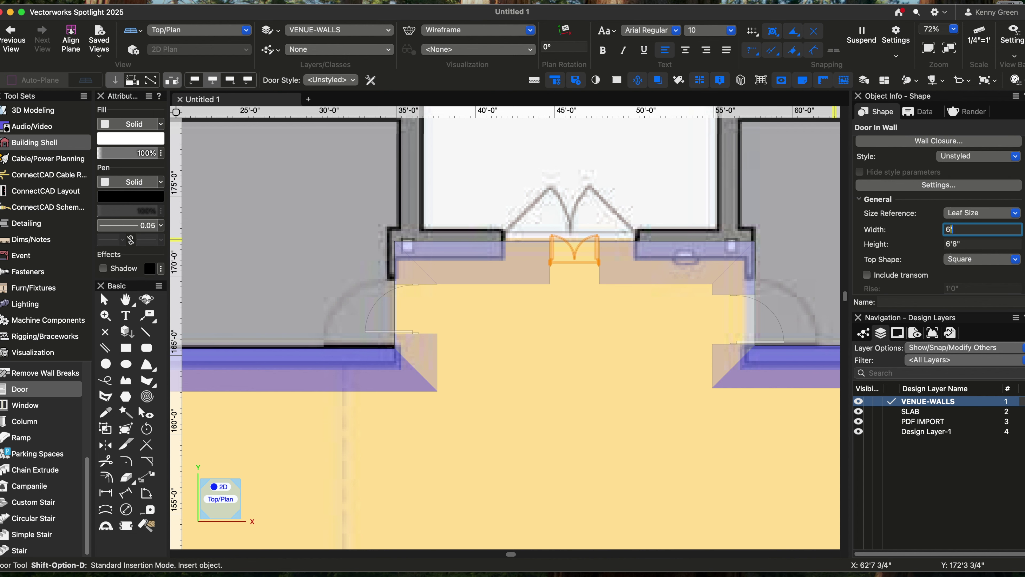
pyautogui.press('Return')
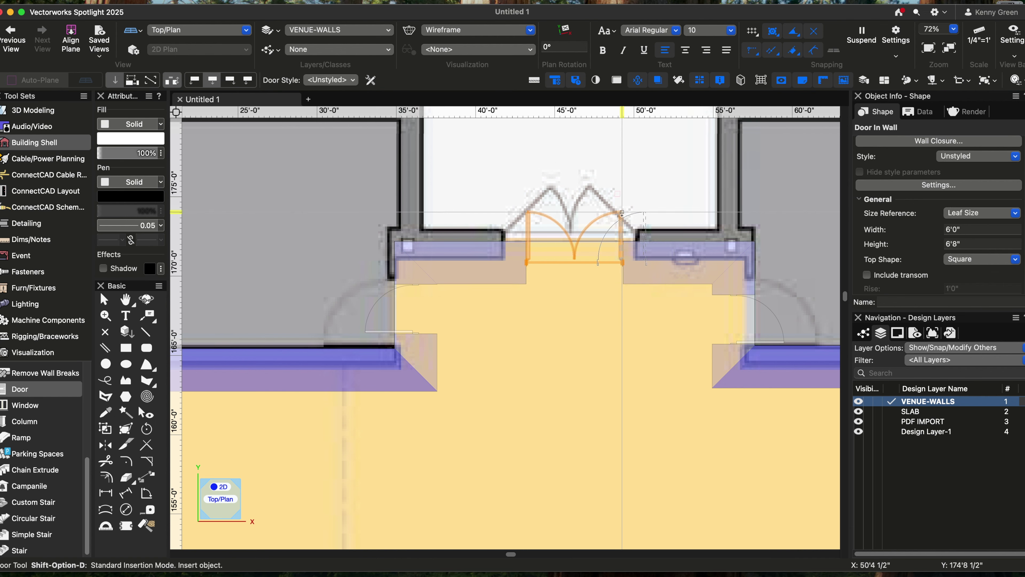
# Set the Door tool's preferences to a Double Bi-part swing operation with a width of 6'.
pyautogui.scroll(-4, 459, 348)
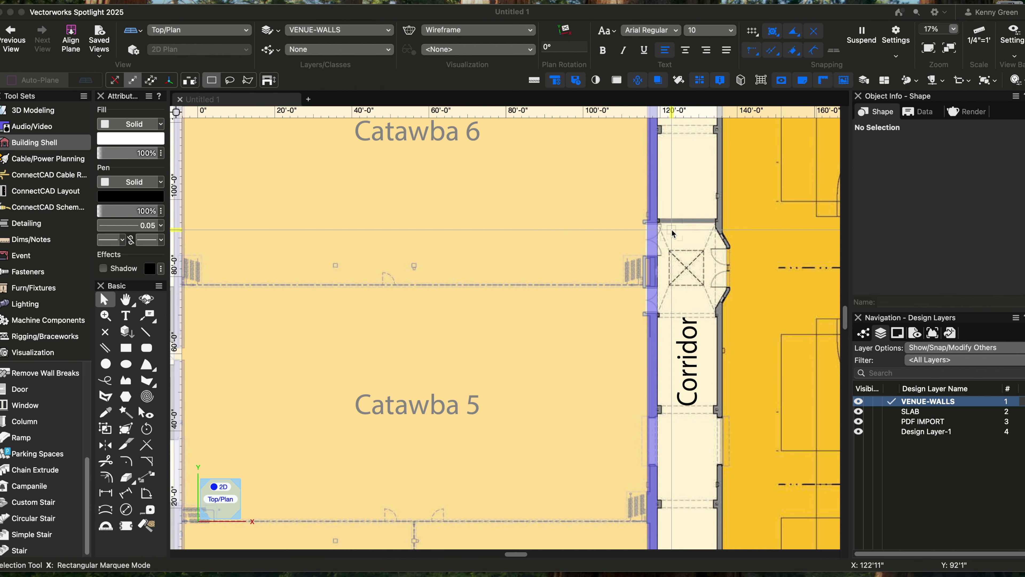
pyautogui.click(57, 142)
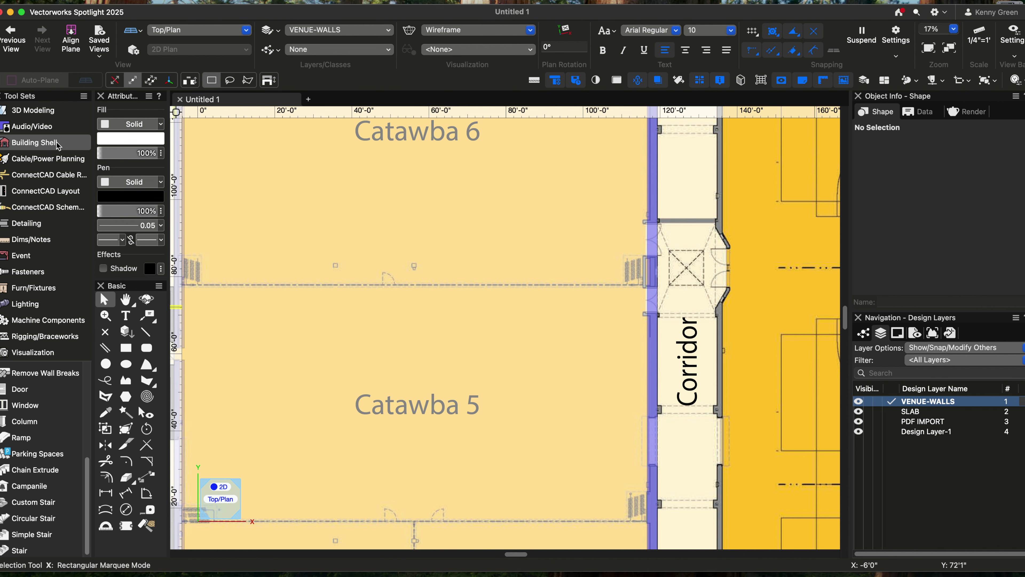
pyautogui.click(31, 390)
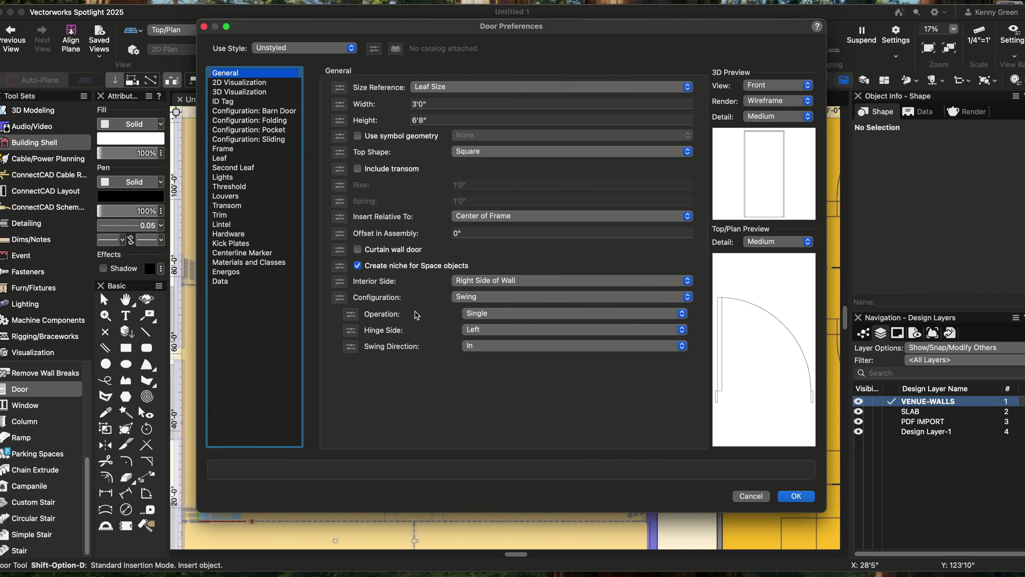
pyautogui.click(498, 315)
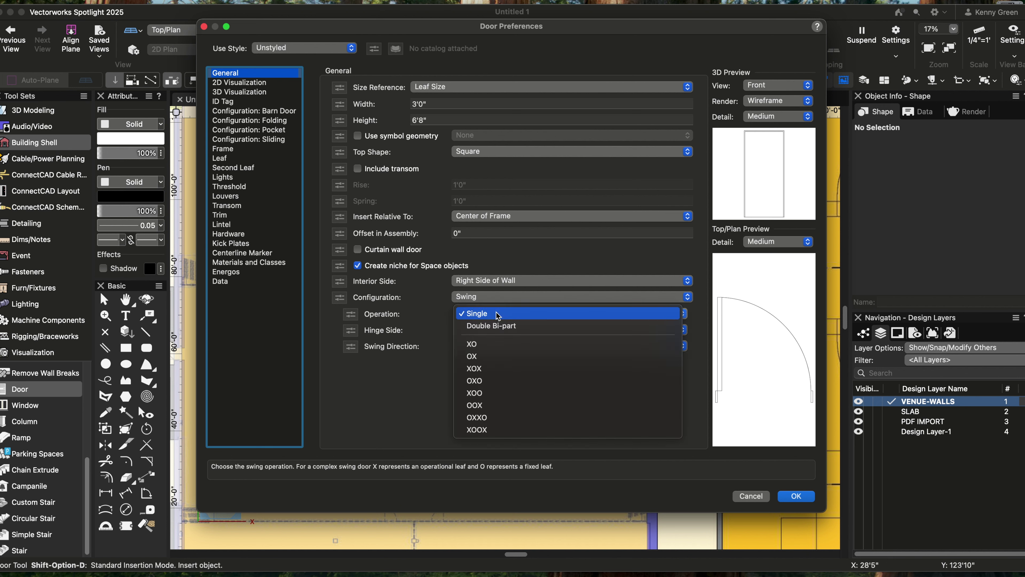
pyautogui.click(502, 325)
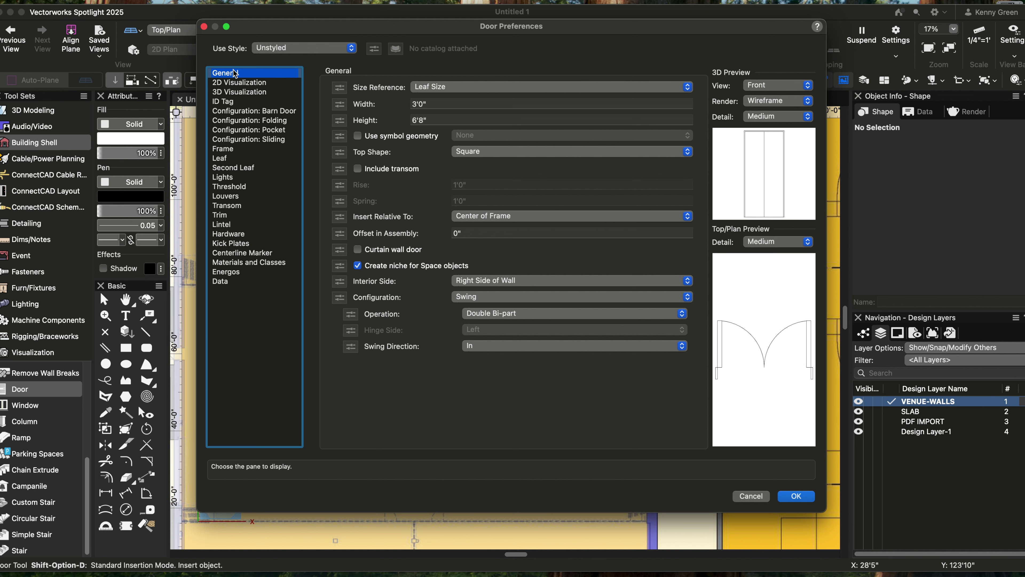
pyautogui.click(445, 103)
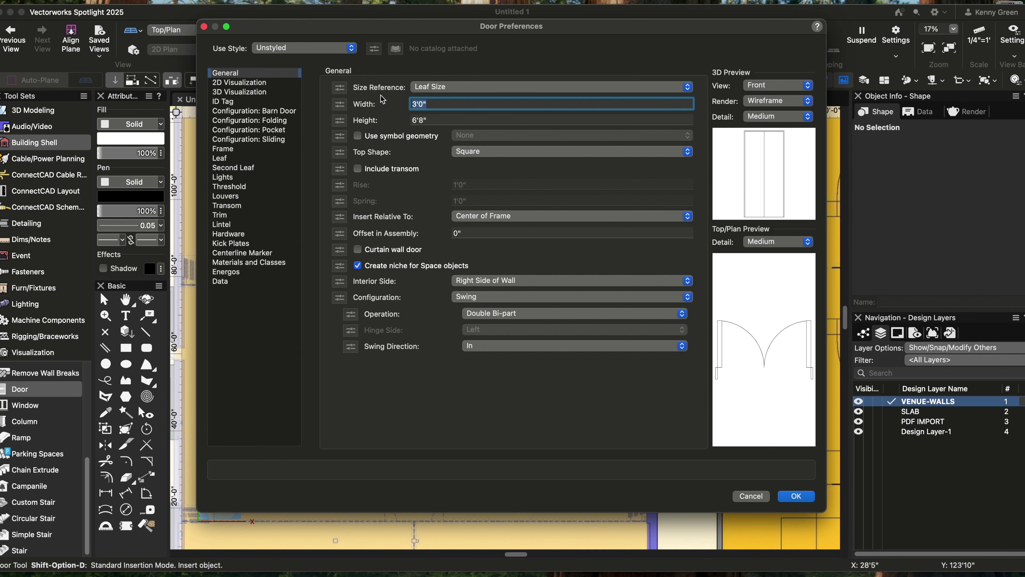
pyautogui.write("6'")
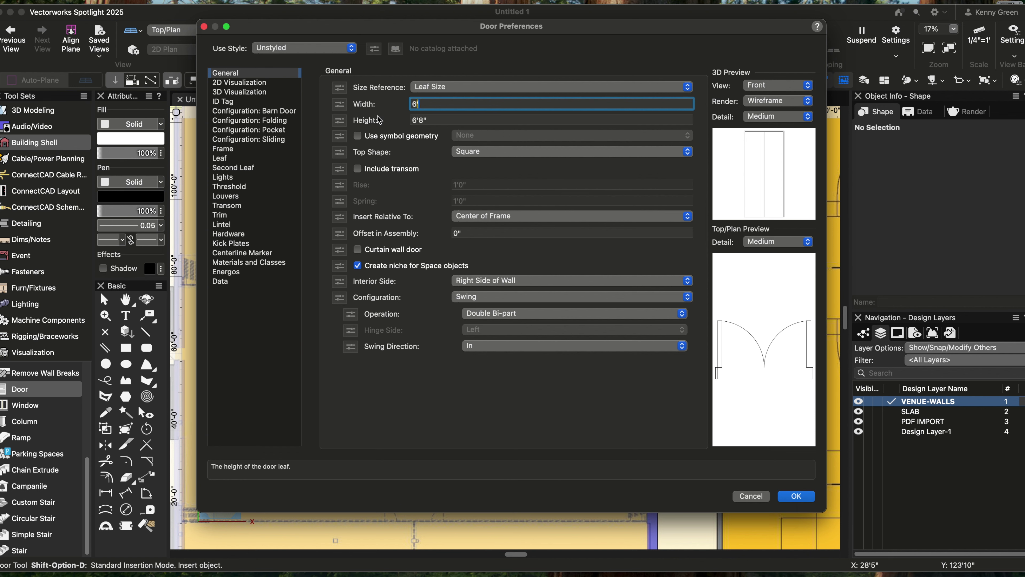
pyautogui.click(441, 120)
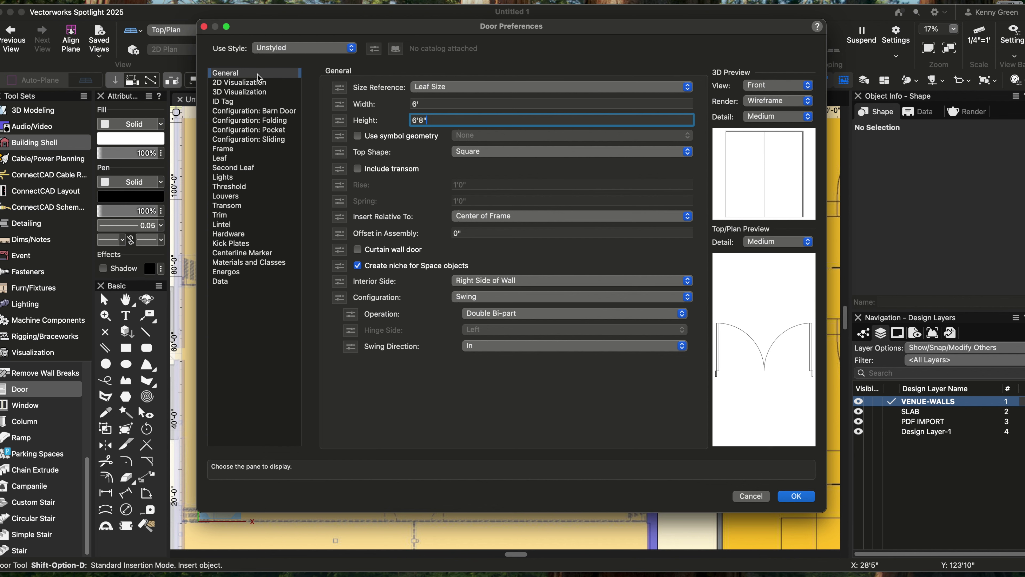
pyautogui.click(289, 49)
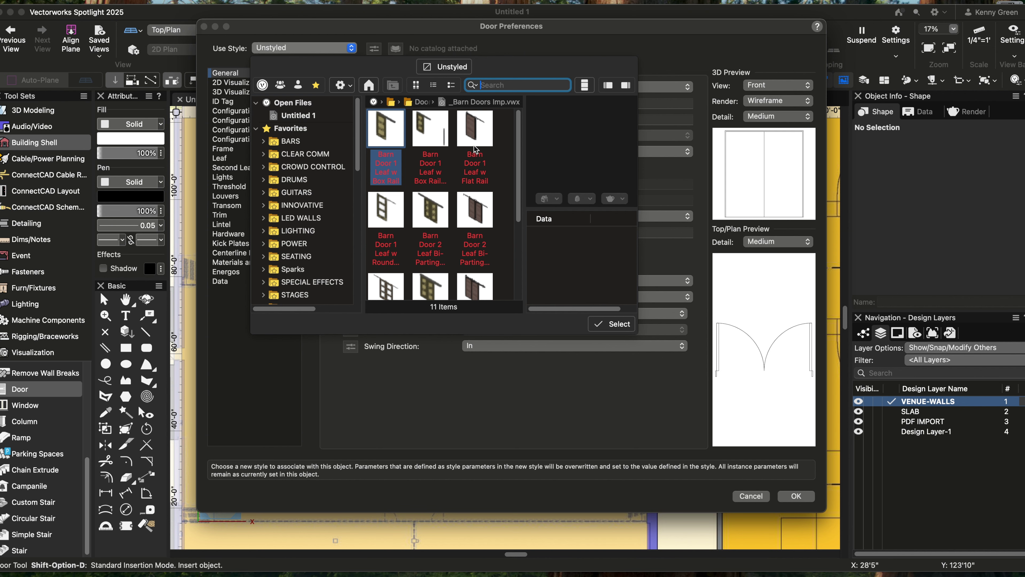
pyautogui.click(553, 30)
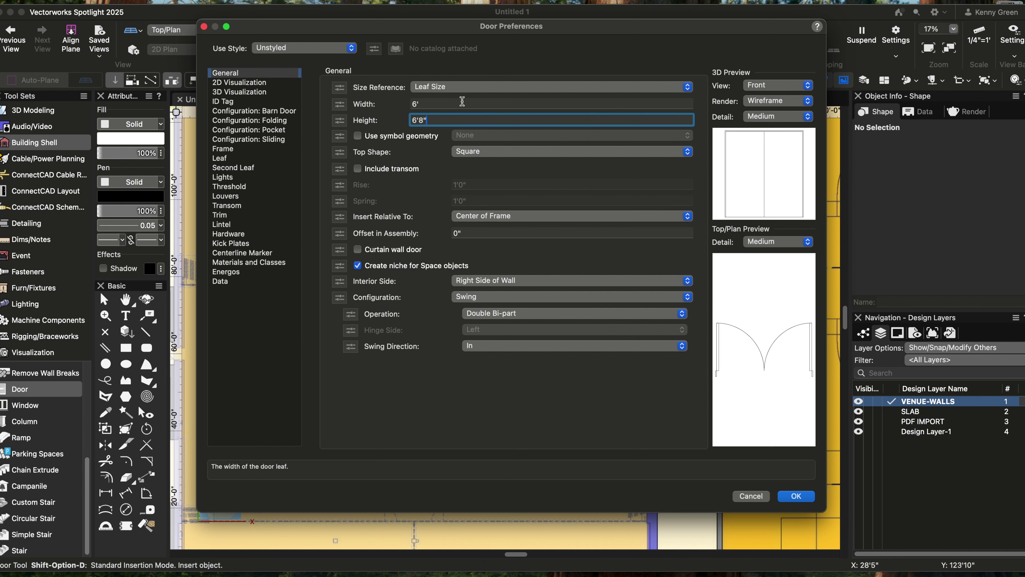
pyautogui.click(453, 104)
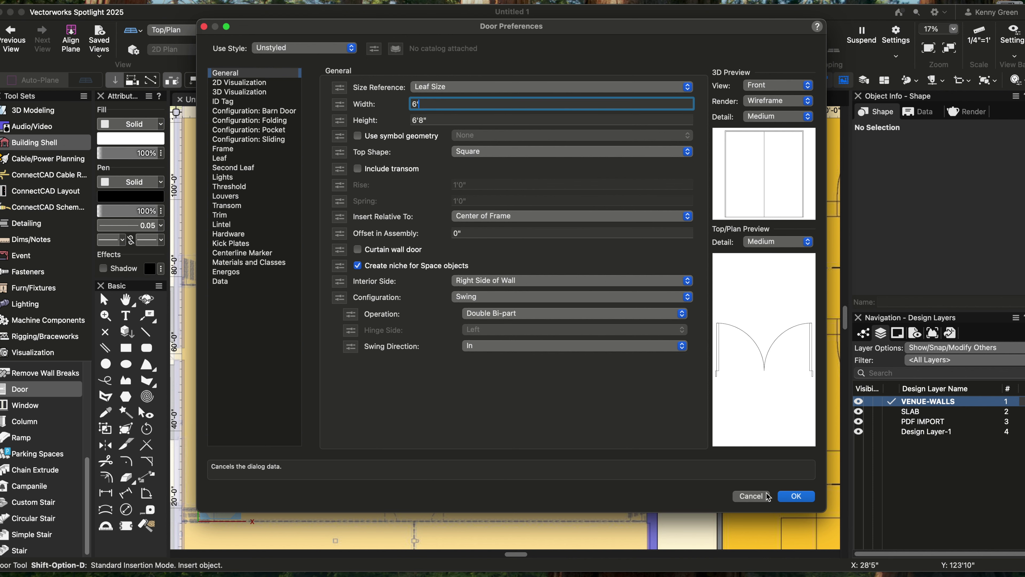
pyautogui.click(797, 497)
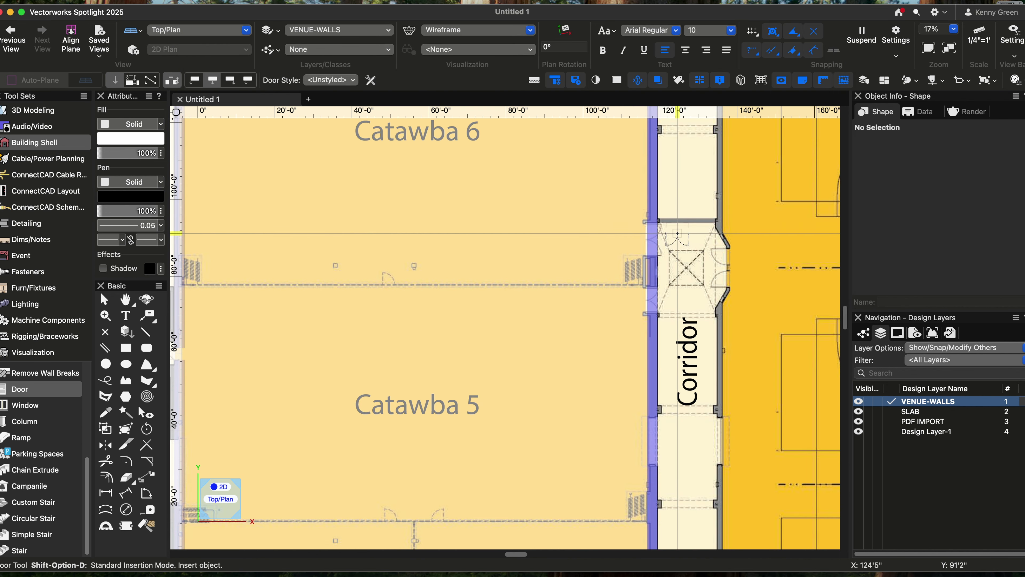
# Insert a double door in Catawba 6's corridor-side wall at the plan's double door just above the Catawba 5 partition, swinging into the corridor.
pyautogui.scroll(3, 676, 233)
pyautogui.scroll(4, 677, 233)
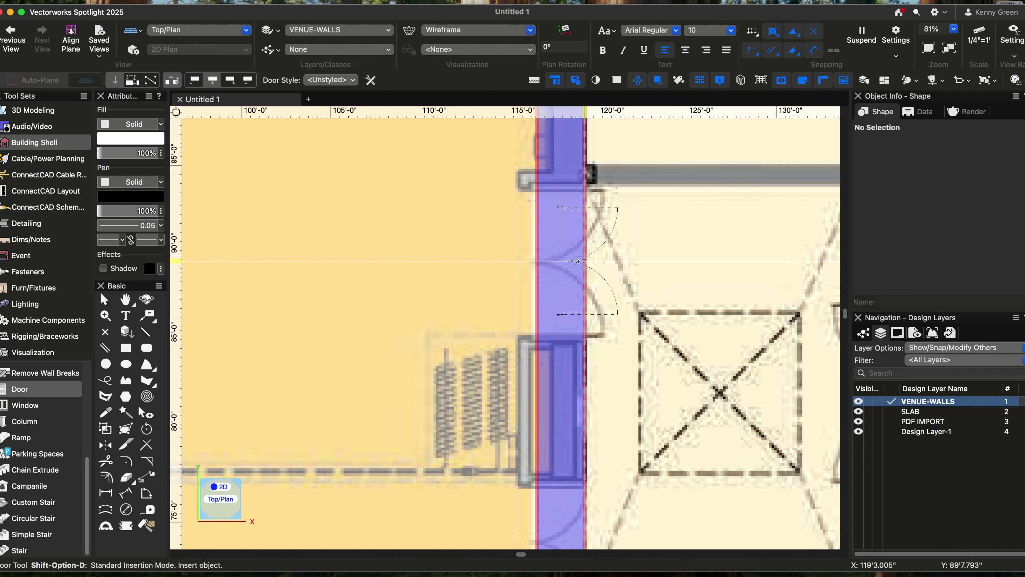
pyautogui.click(578, 261)
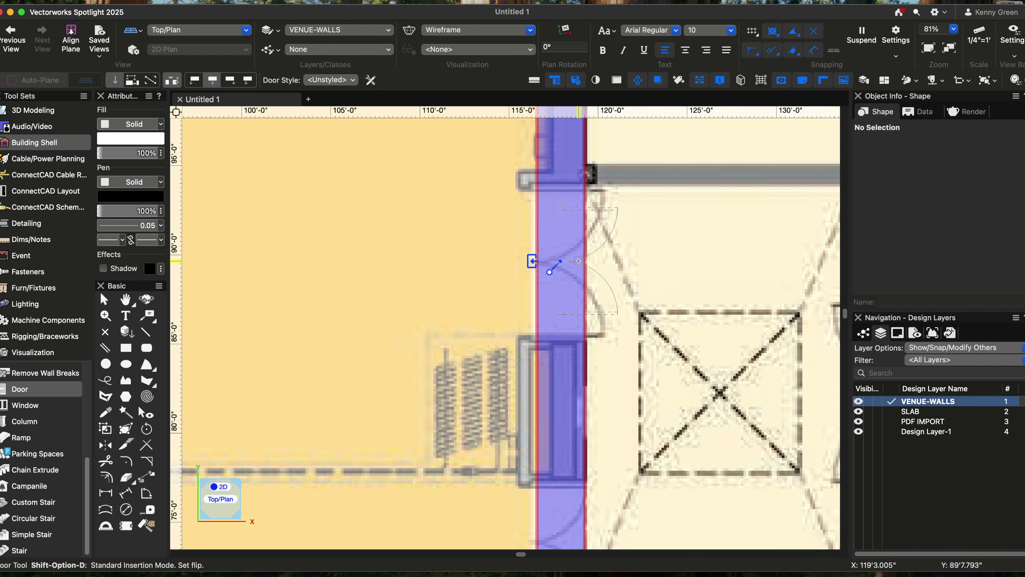
pyautogui.click(683, 261)
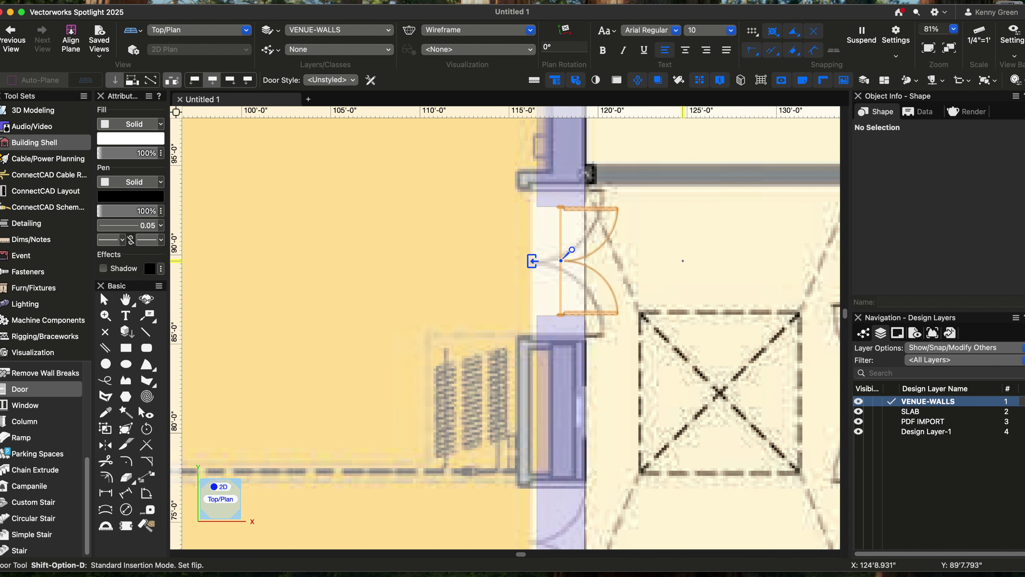
pyautogui.click(683, 261)
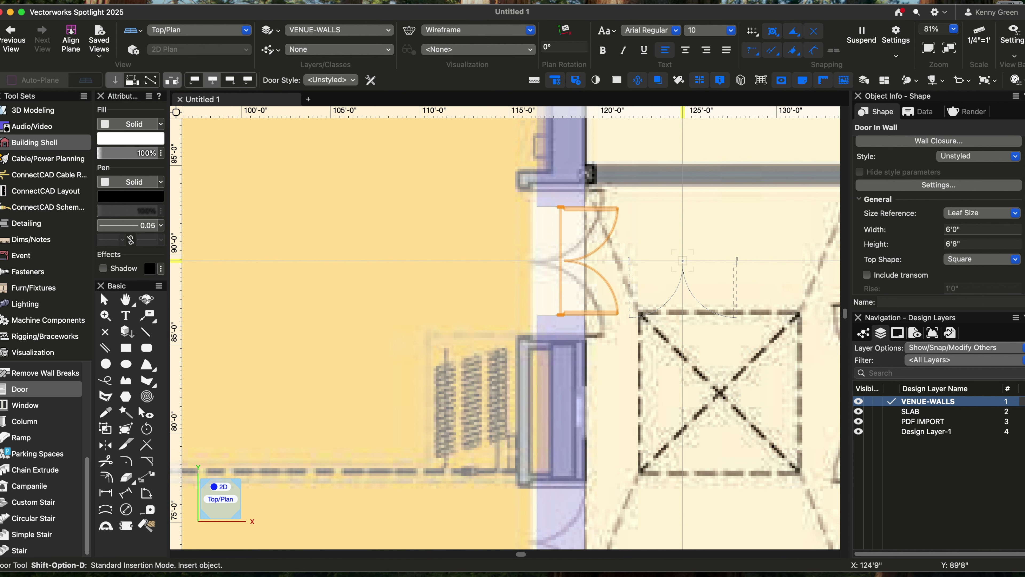
# Set the width of Catawba 6's corridor-side double door to 7' and deselect it.
pyautogui.click(108, 304)
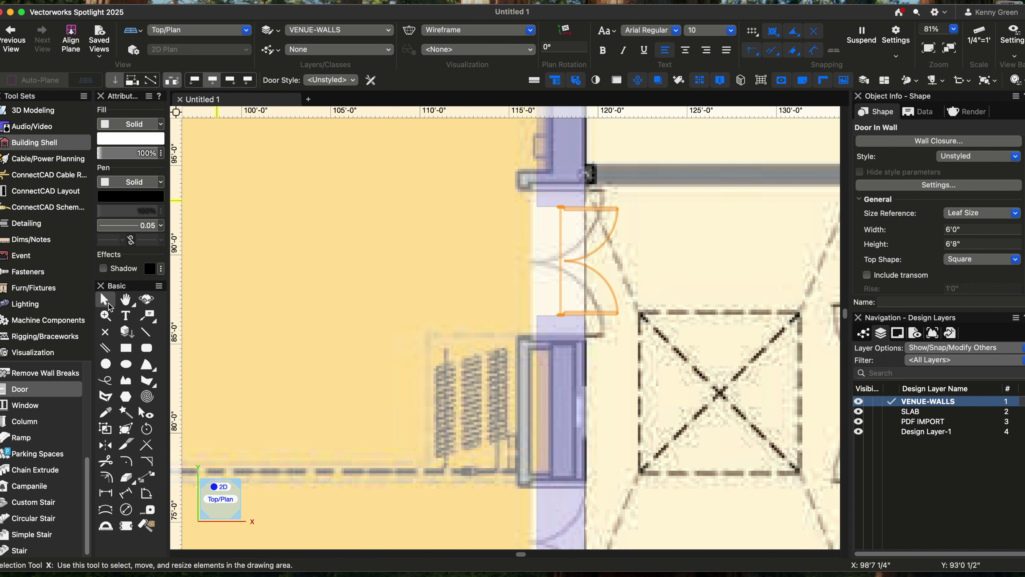
pyautogui.click(111, 303)
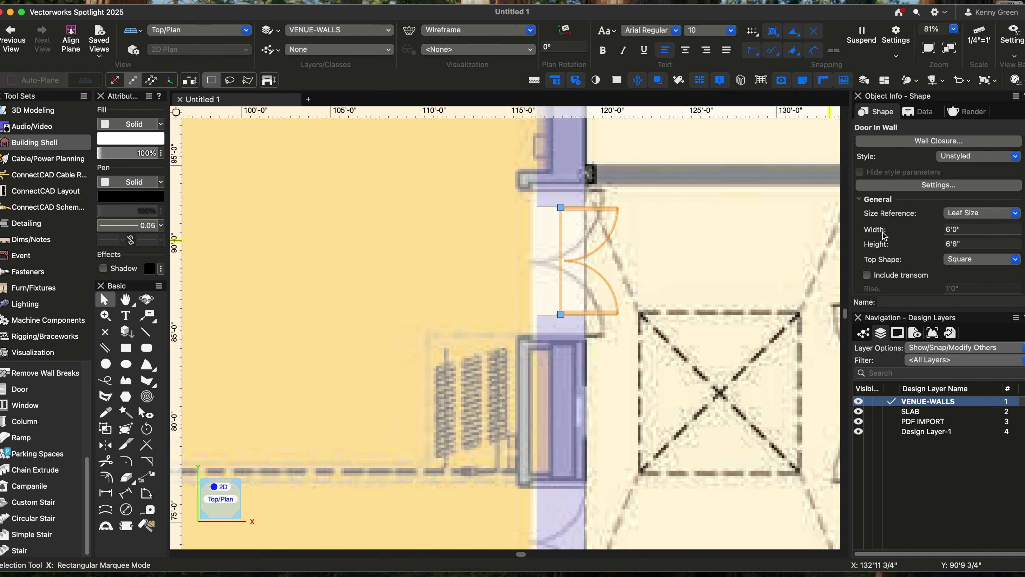
pyautogui.click(976, 228)
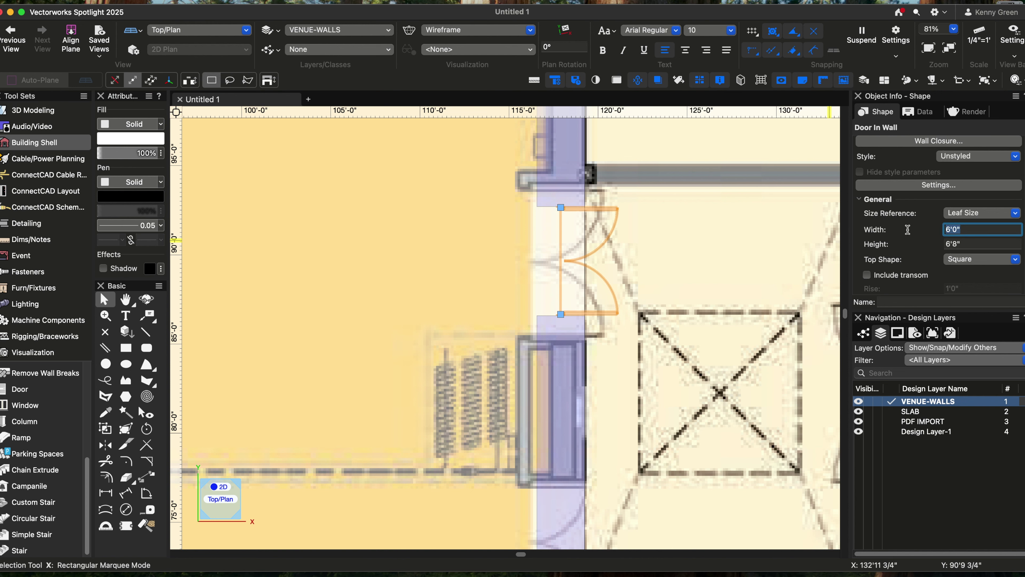
pyautogui.press('Return')
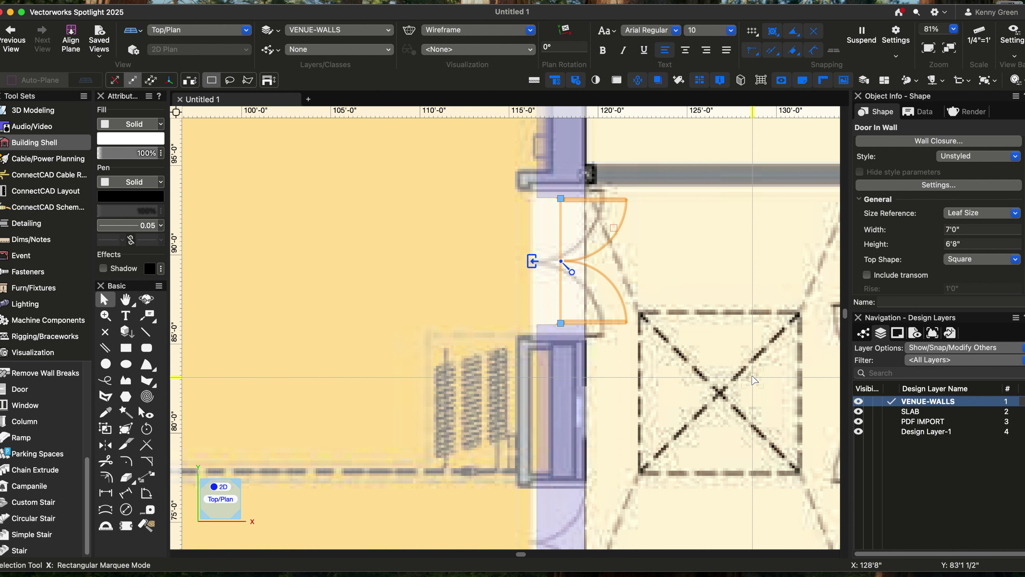
pyautogui.scroll(-4, 753, 376)
pyautogui.scroll(-3, 753, 379)
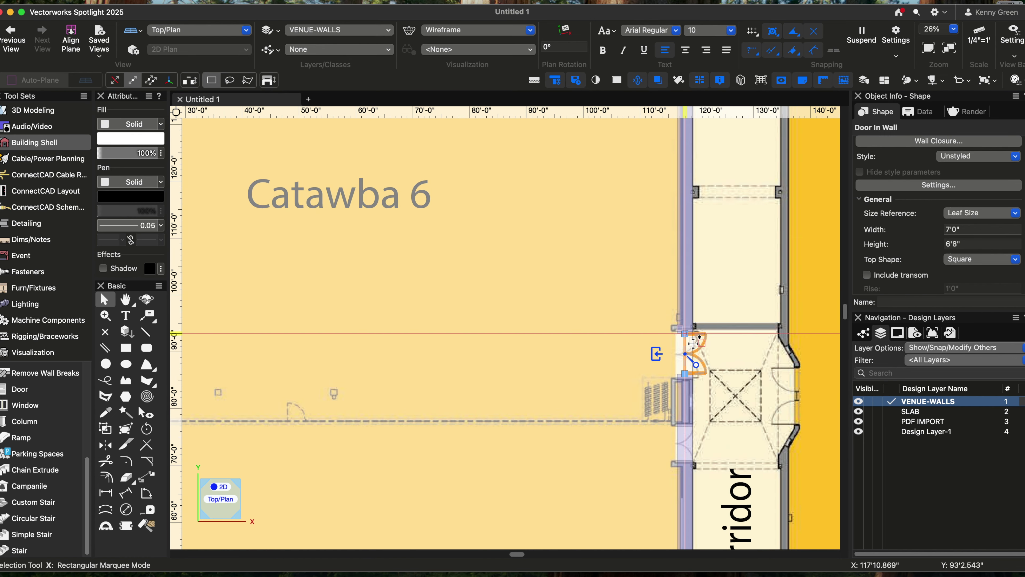
pyautogui.click(742, 283)
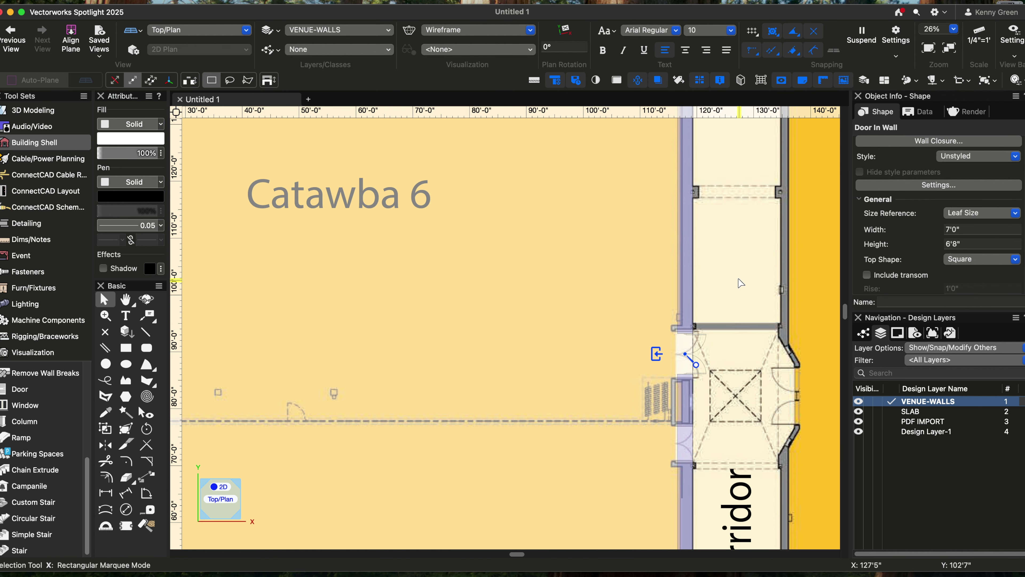
# Change the Door tool's preset width to 7' for the Catawba 5 corridor opening.
pyautogui.scroll(-5, 649, 327)
pyautogui.hscroll(3, 650, 326)
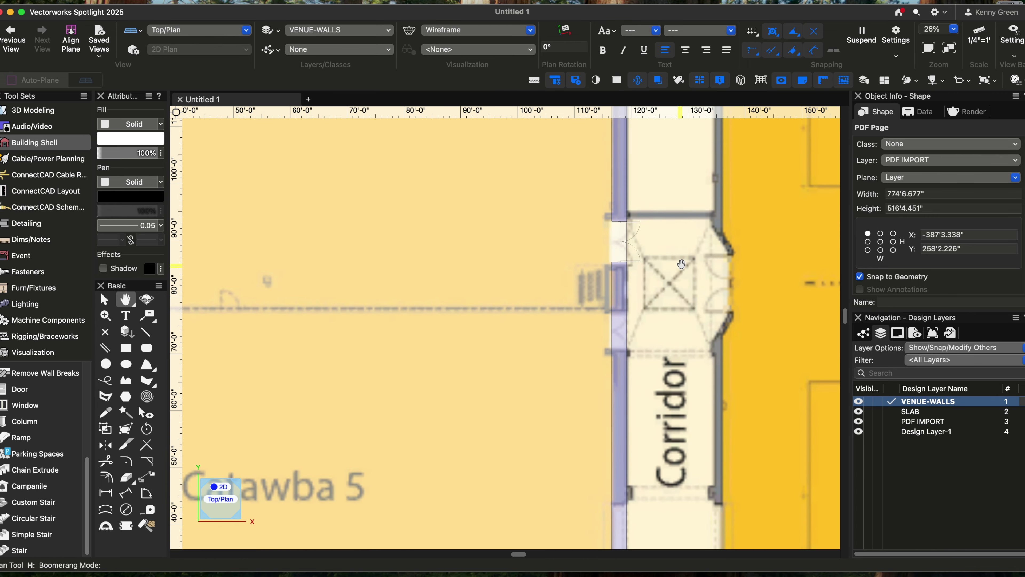
pyautogui.keyDown('ctrl'); pyautogui.scroll(4, 649, 327); pyautogui.keyUp('ctrl')
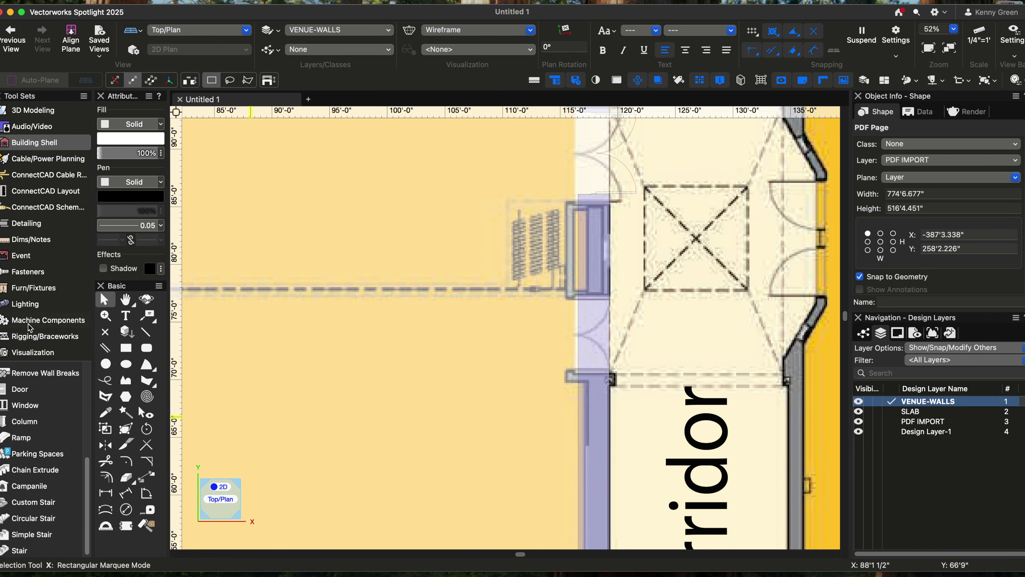
pyautogui.click(36, 387)
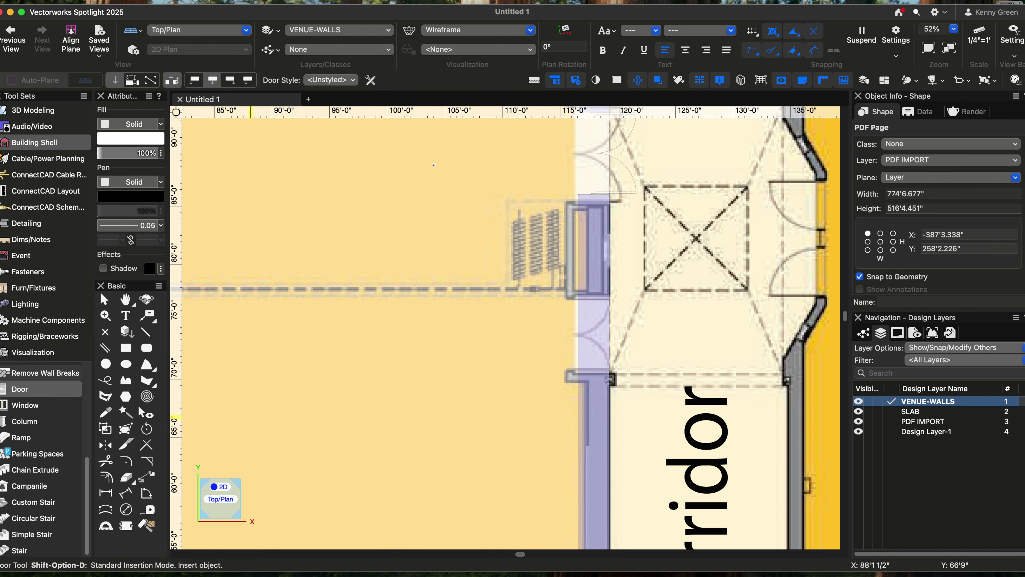
pyautogui.click(371, 80)
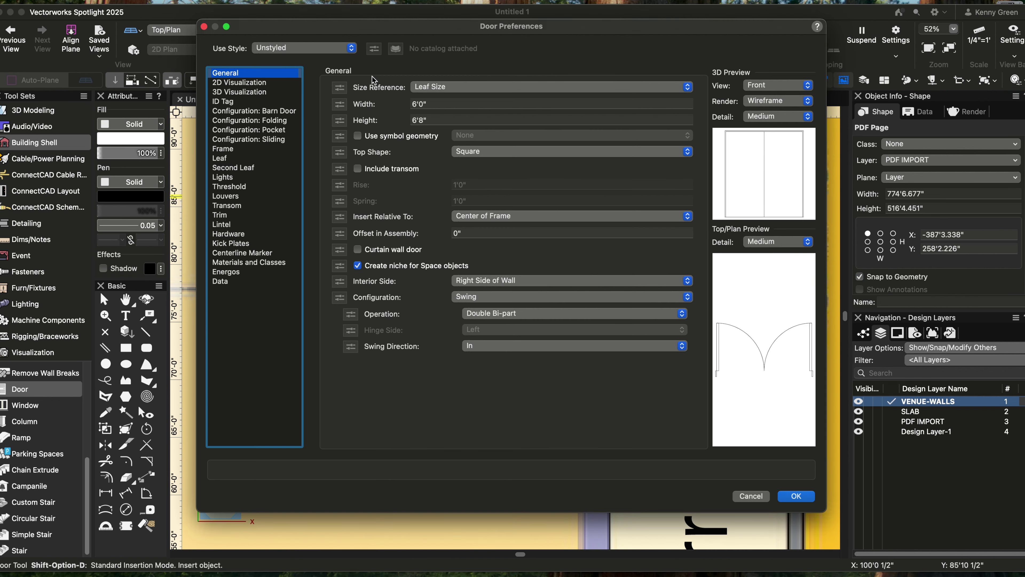
pyautogui.click(441, 106)
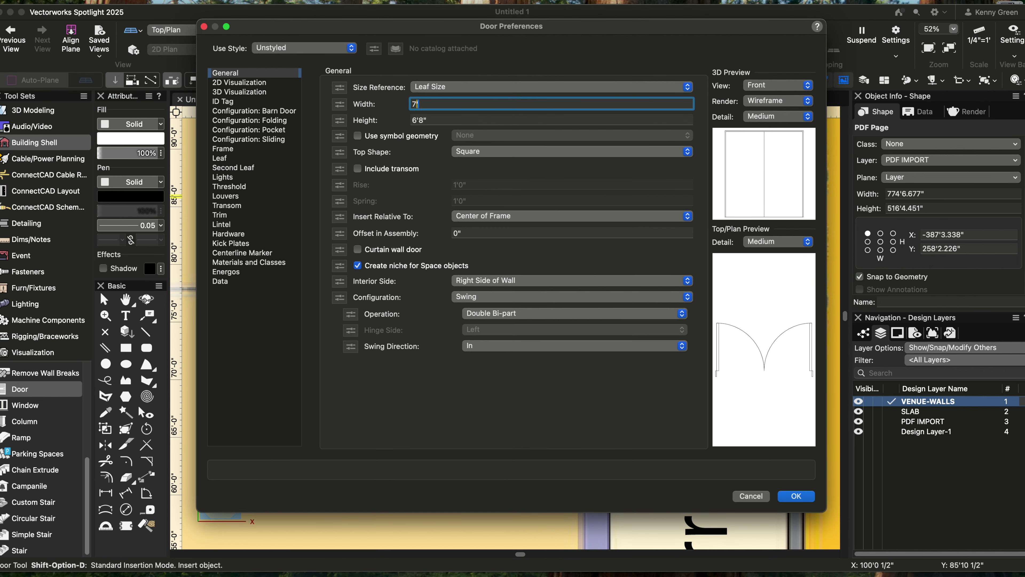
pyautogui.press('Return')
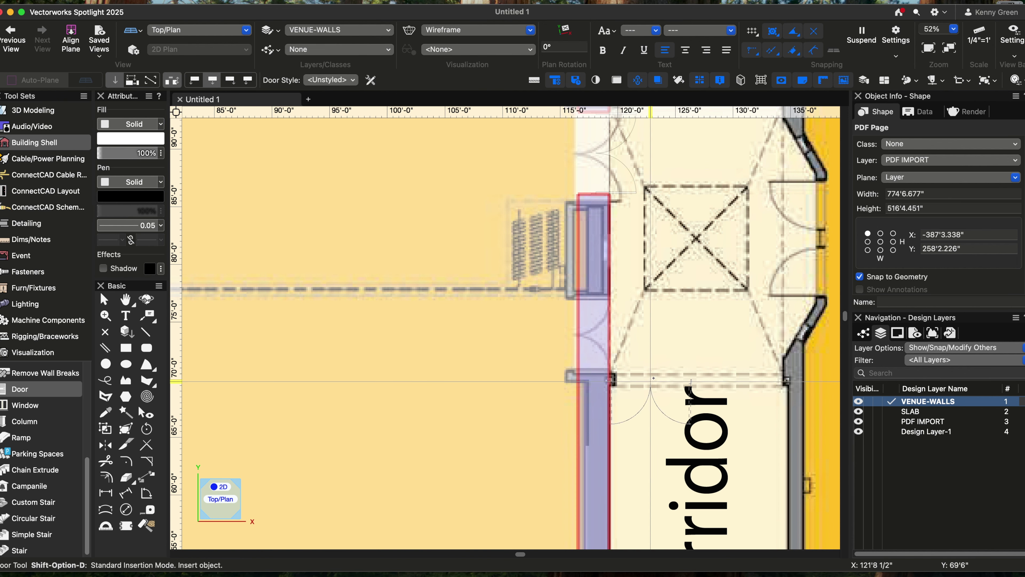
# Insert a double door in Catawba 5's corridor-side wall at the plan's opening just below the partition, swinging into the corridor.
pyautogui.scroll(5, 606, 336)
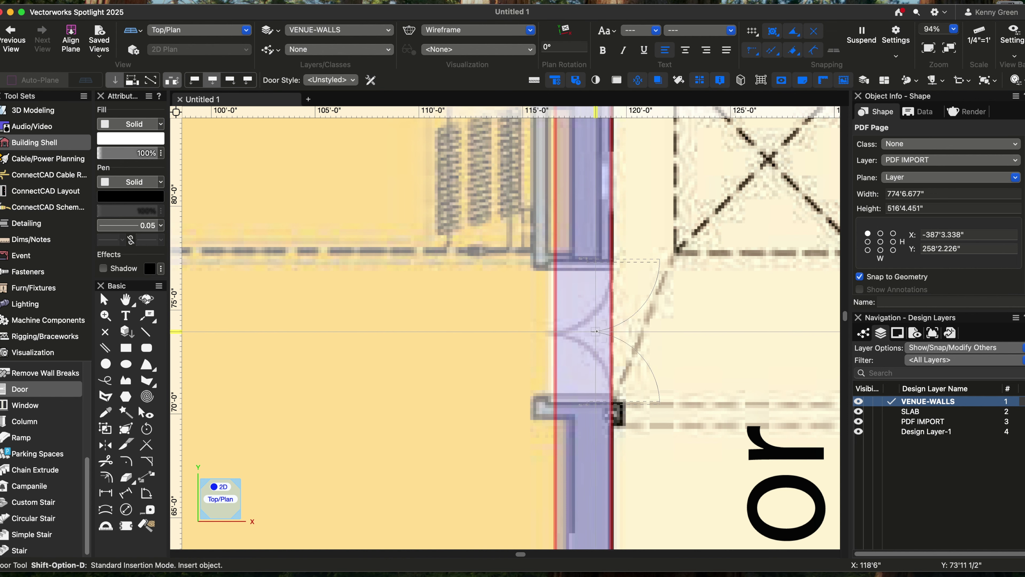
pyautogui.click(604, 329)
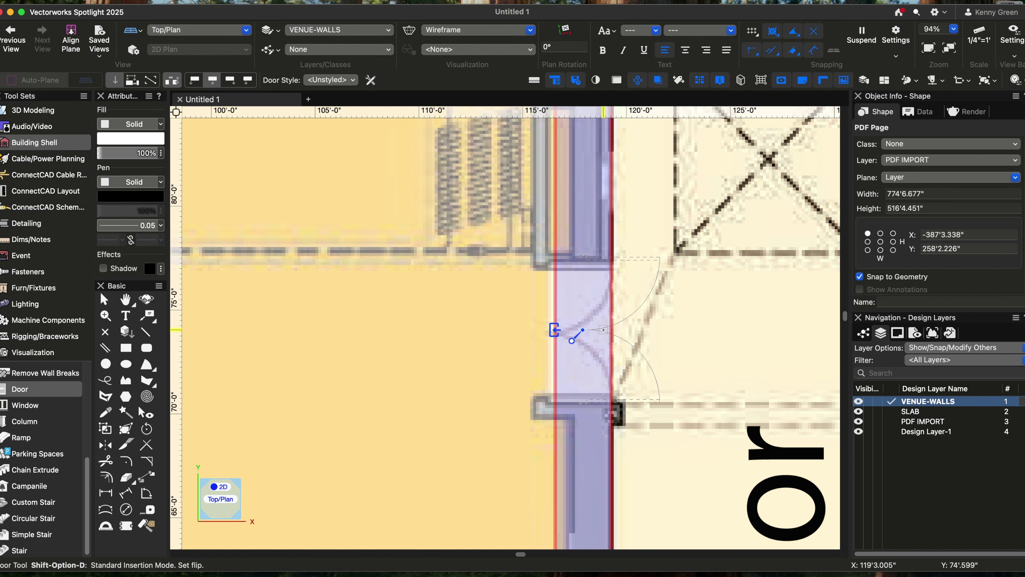
pyautogui.click(673, 326)
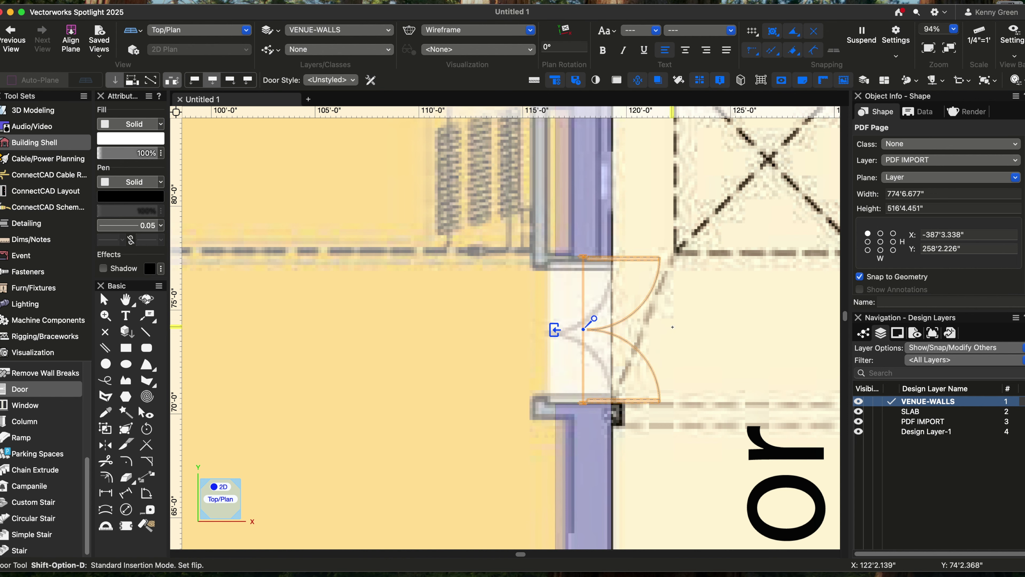
pyautogui.click(672, 327)
pyautogui.scroll(-5, 674, 323)
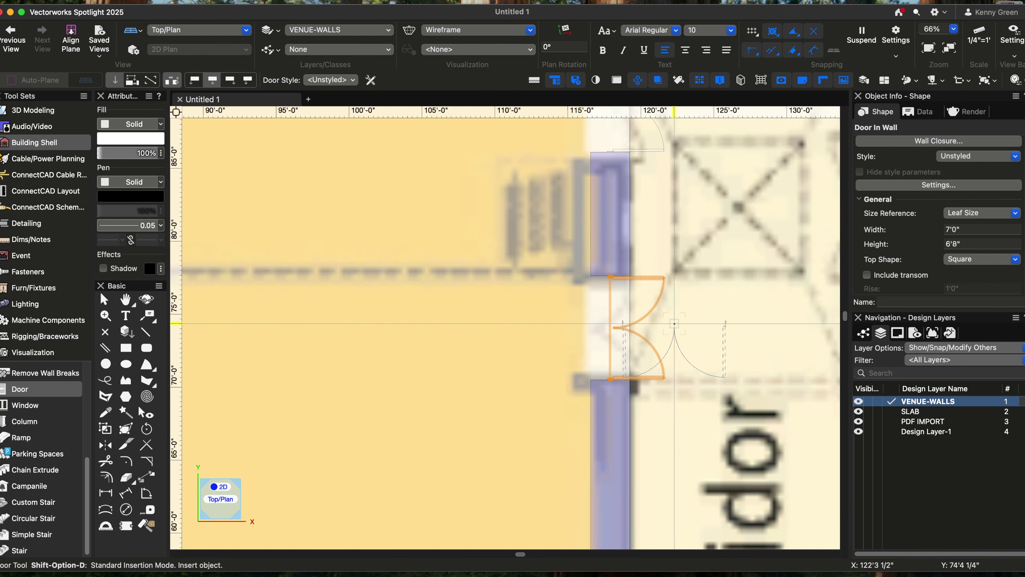
pyautogui.scroll(-2, 674, 323)
# Insert a 7' double door in Catawba 6's upper wall at the plan's opening near the corridor-side corner, swinging into the room.
pyautogui.moveTo(701, 446); pyautogui.dragTo(673, 163, button='middle')
pyautogui.moveTo(679, 459); pyautogui.dragTo(689, 179, button='middle')
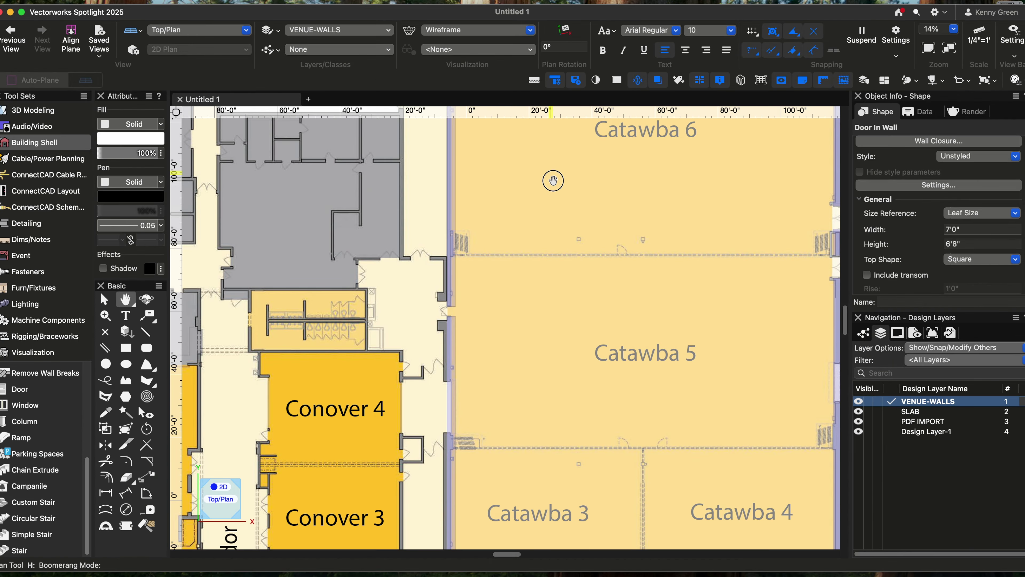
pyautogui.moveTo(540, 234); pyautogui.dragTo(518, 403, button='middle')
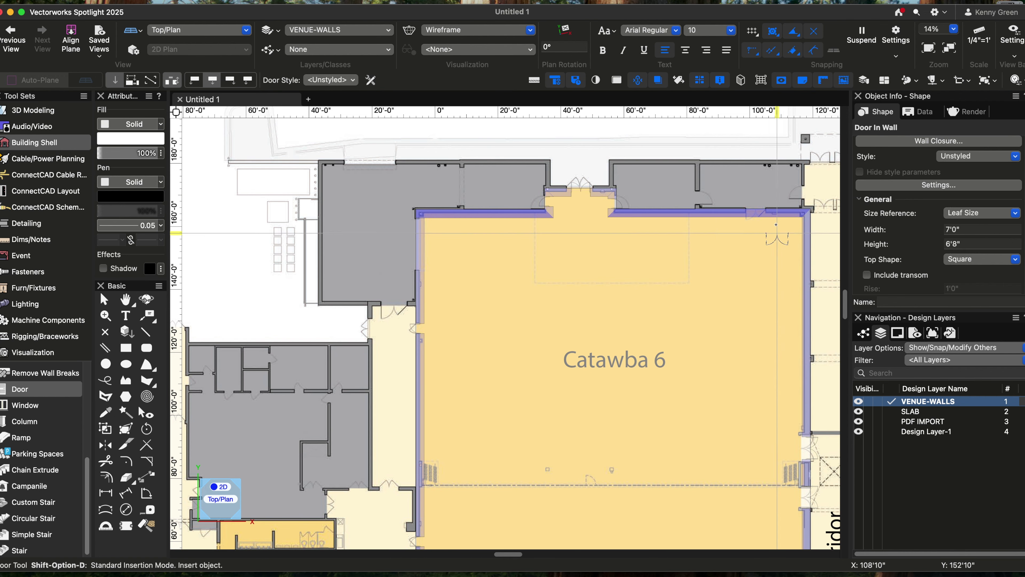
pyautogui.scroll(2, 776, 207)
pyautogui.scroll(4, 777, 207)
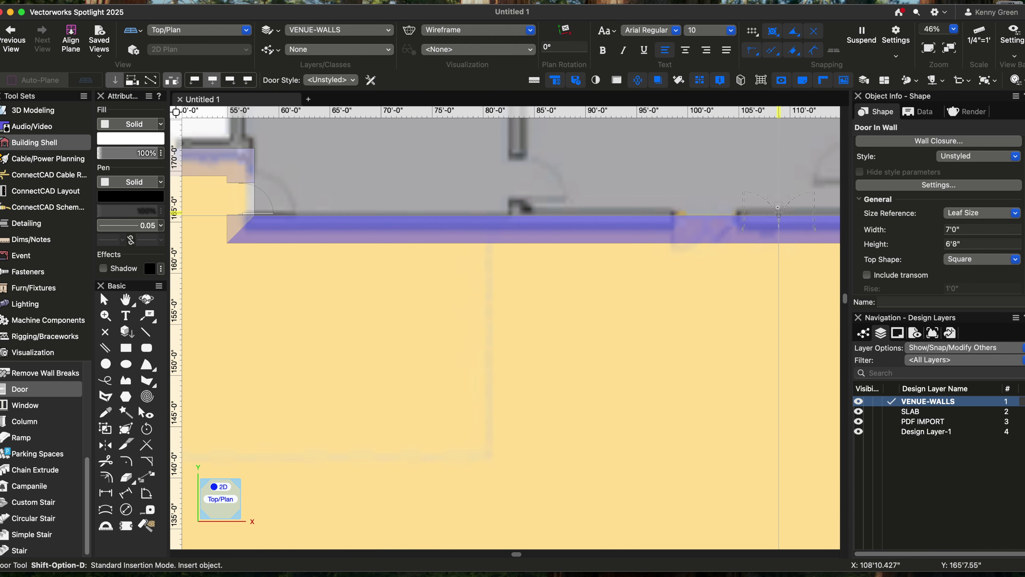
pyautogui.click(709, 232)
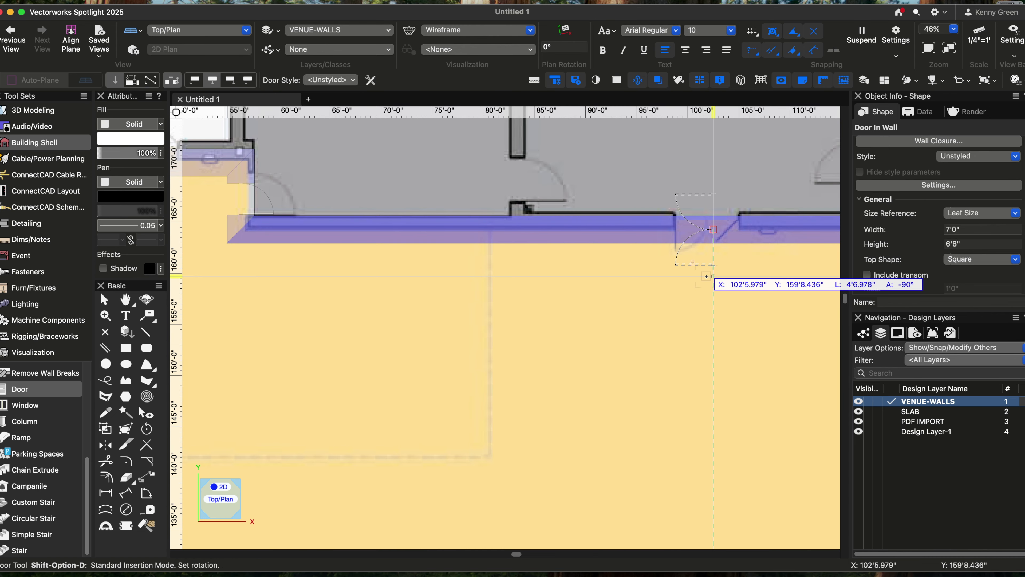
pyautogui.click(738, 234)
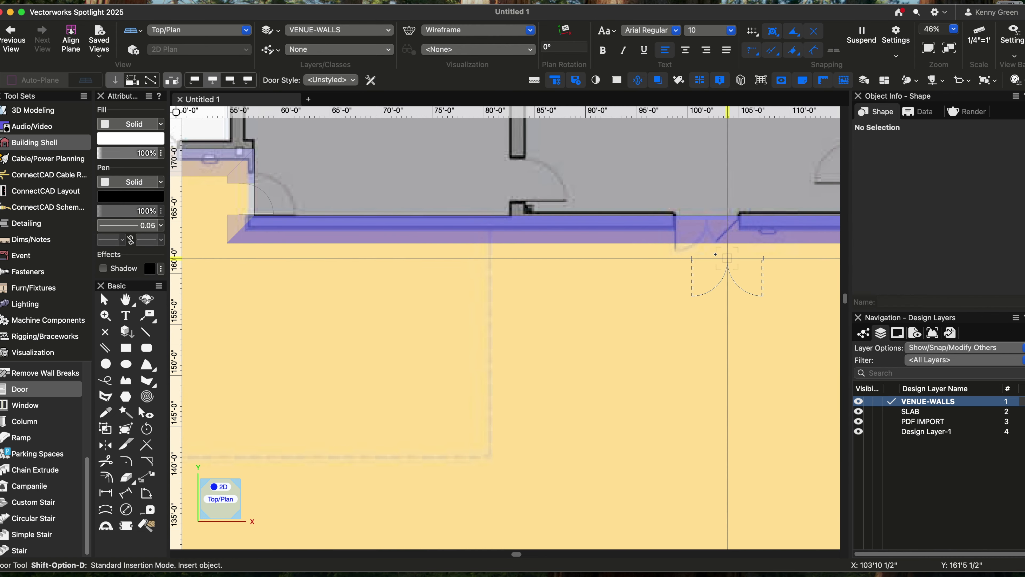
pyautogui.click(712, 244)
pyautogui.click(713, 283)
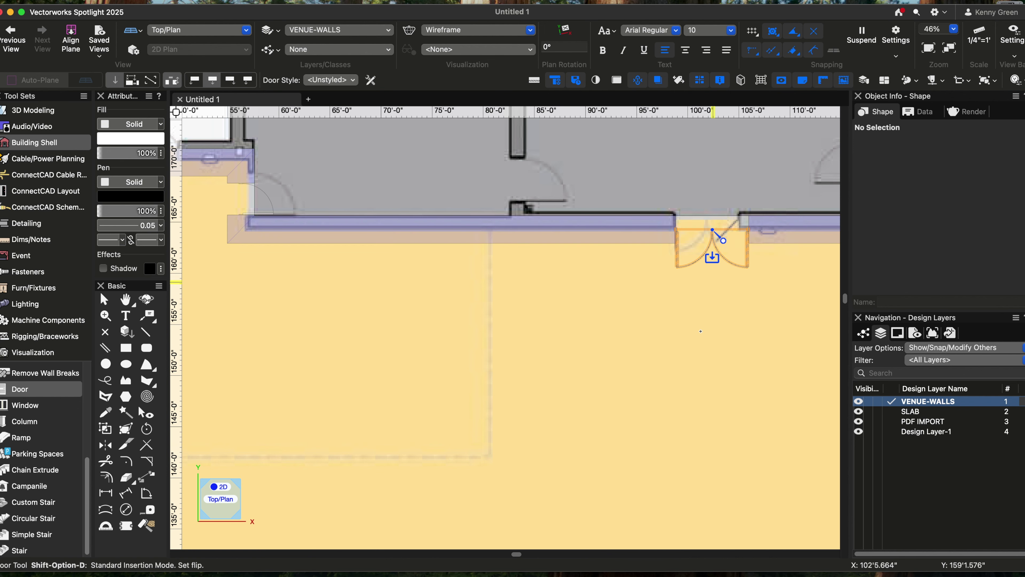
# Hide the PDF IMPORT design layer and deselect the inserted door.
pyautogui.scroll(-8, 701, 331)
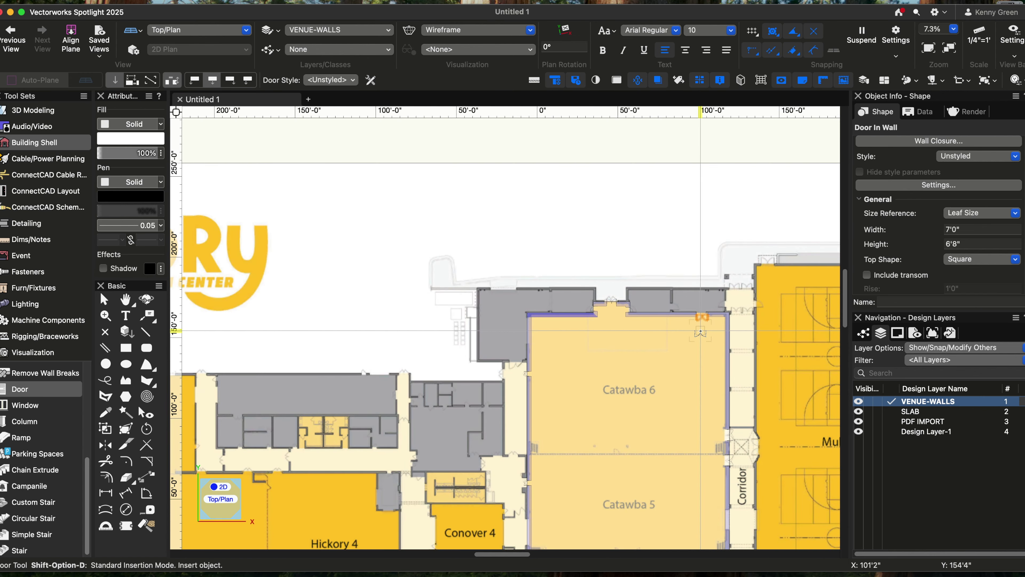
pyautogui.click(870, 423)
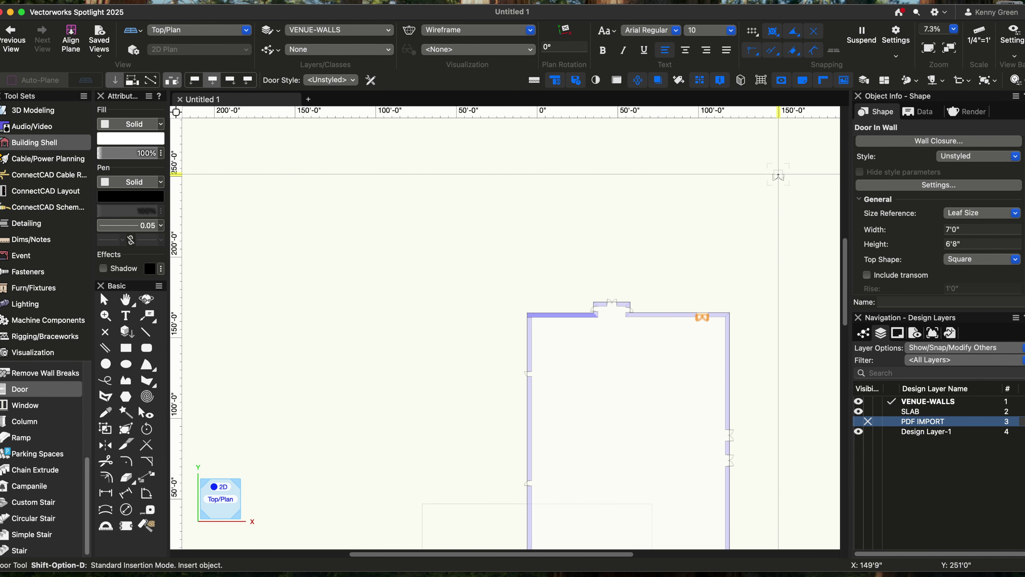
pyautogui.press('x')
pyautogui.click(726, 209)
# Display the whole walled model in Right Isometric view with Shaded rendering.
pyautogui.scroll(-2, 726, 209)
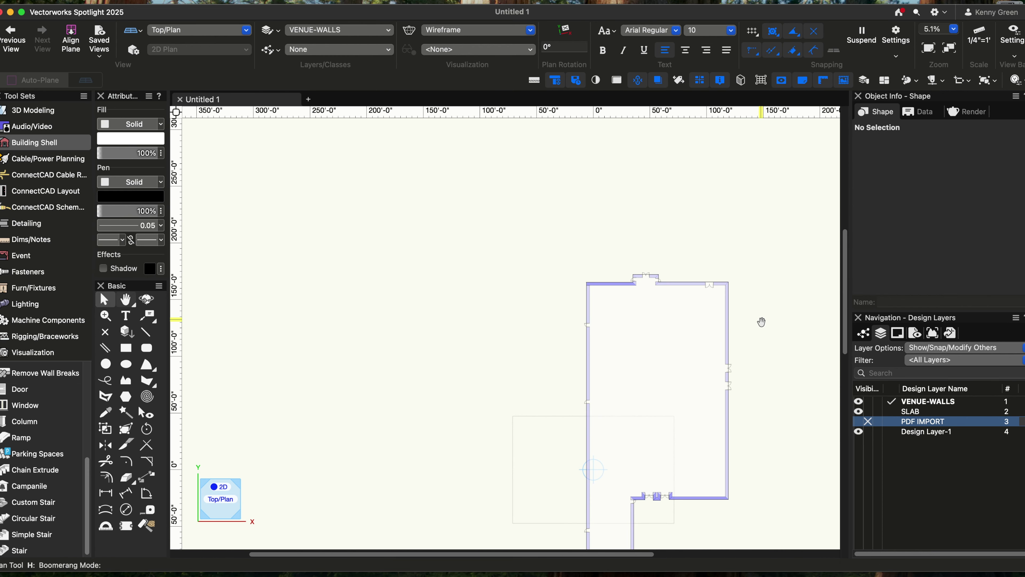
pyautogui.moveTo(761, 321); pyautogui.dragTo(661, 227, button='middle')
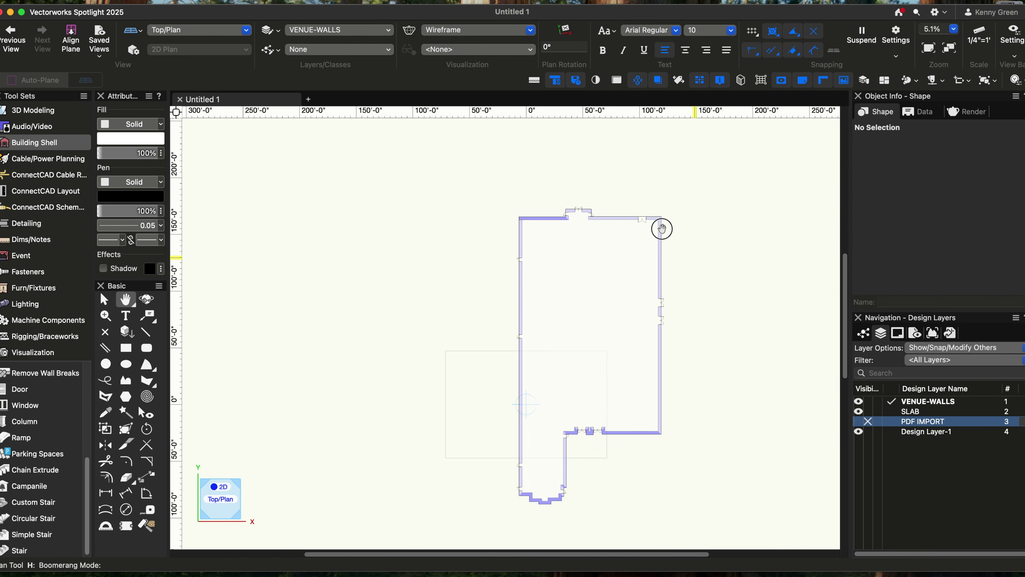
pyautogui.click(238, 487)
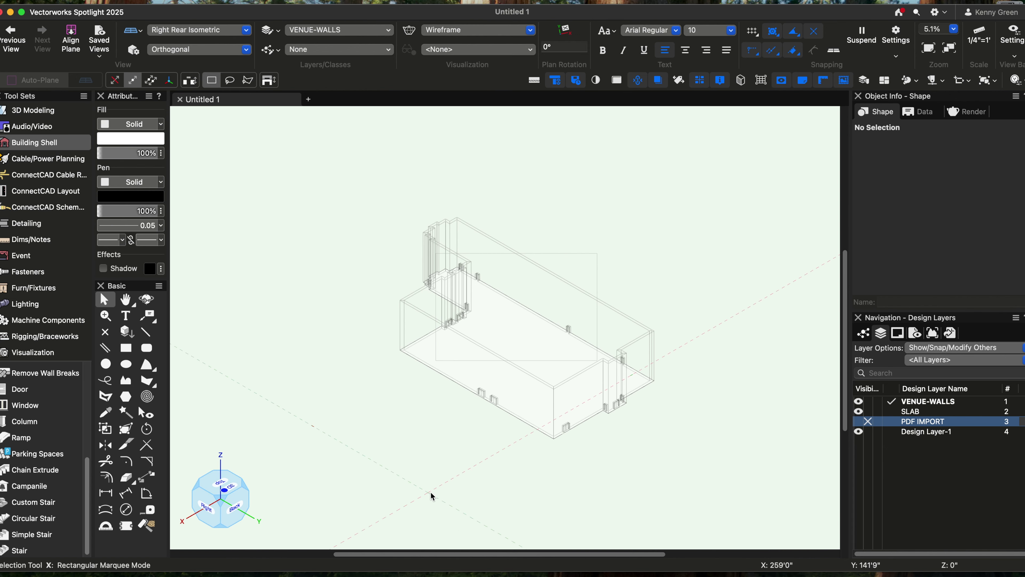
pyautogui.scroll(1, 549, 385)
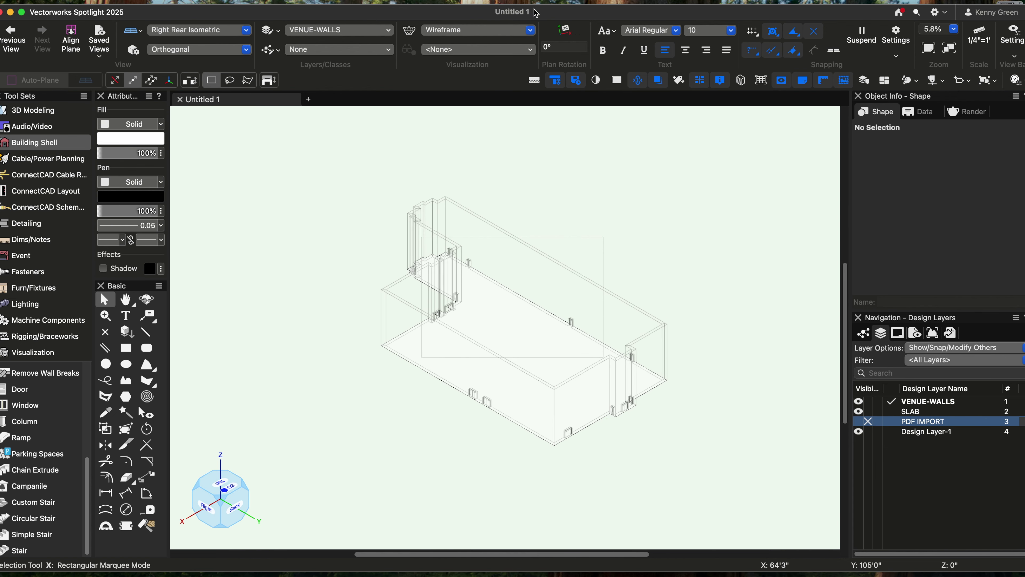
pyautogui.click(515, 32)
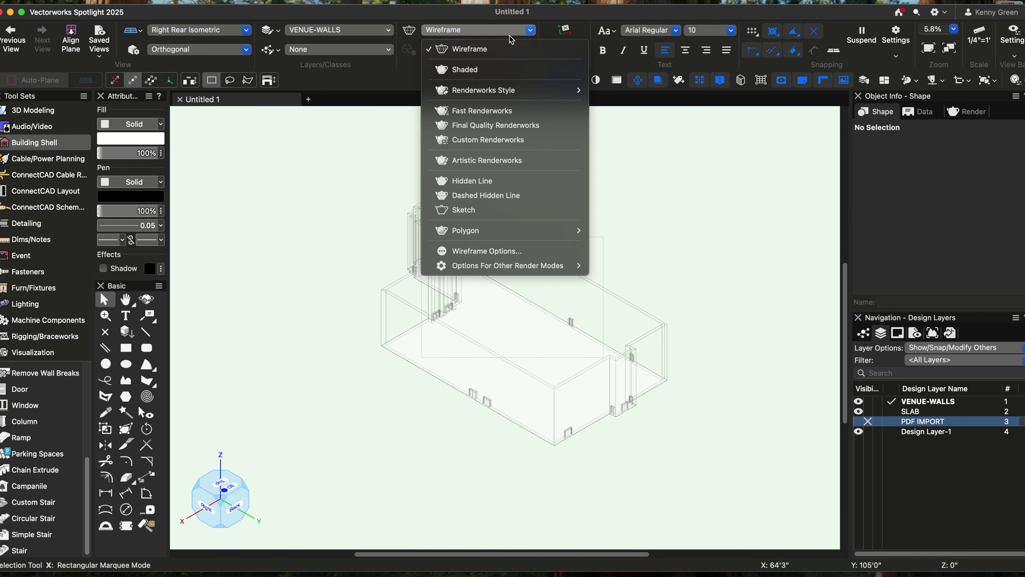
pyautogui.click(500, 69)
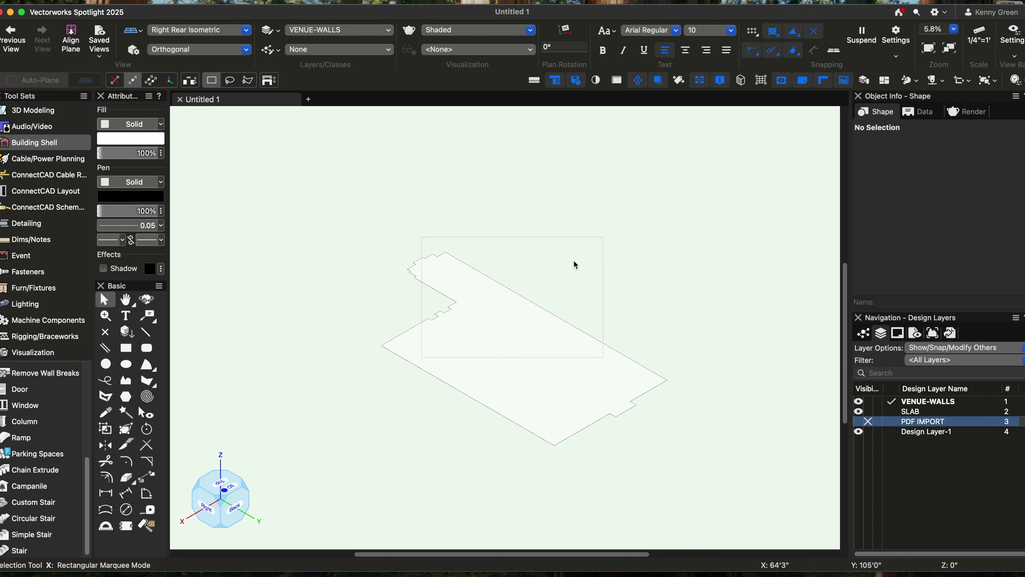
# Select all the doors in the venue walls at once with the Select Similar tool.
pyautogui.scroll(6, 552, 460)
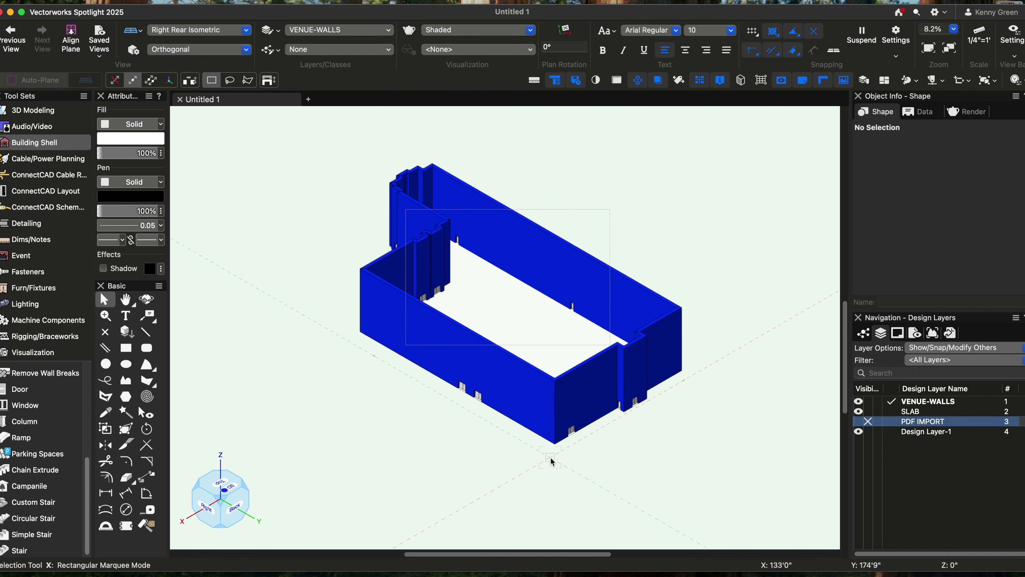
pyautogui.scroll(2, 551, 460)
pyautogui.moveTo(673, 414); pyautogui.dragTo(718, 464, button='middle')
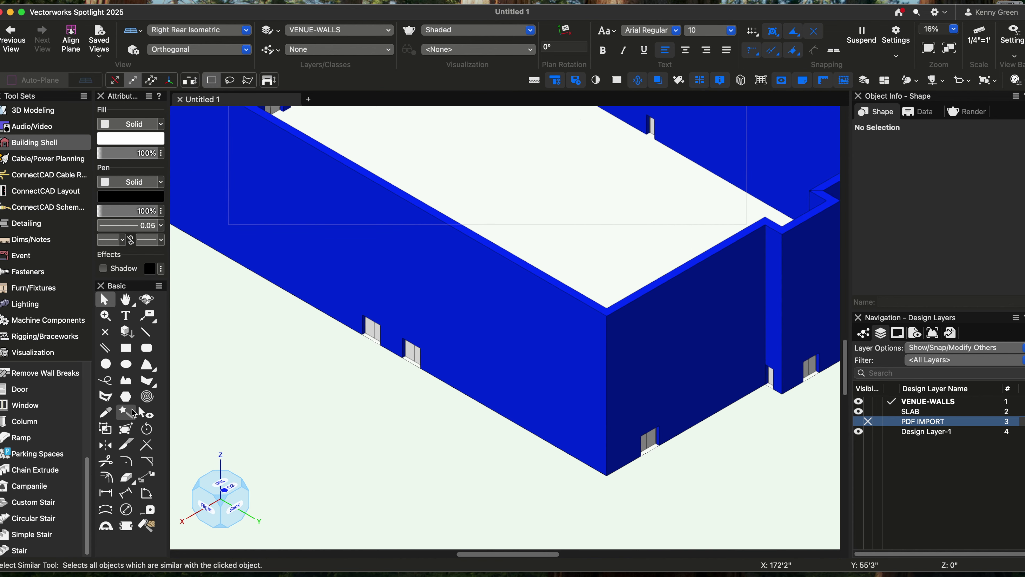
pyautogui.click(134, 412)
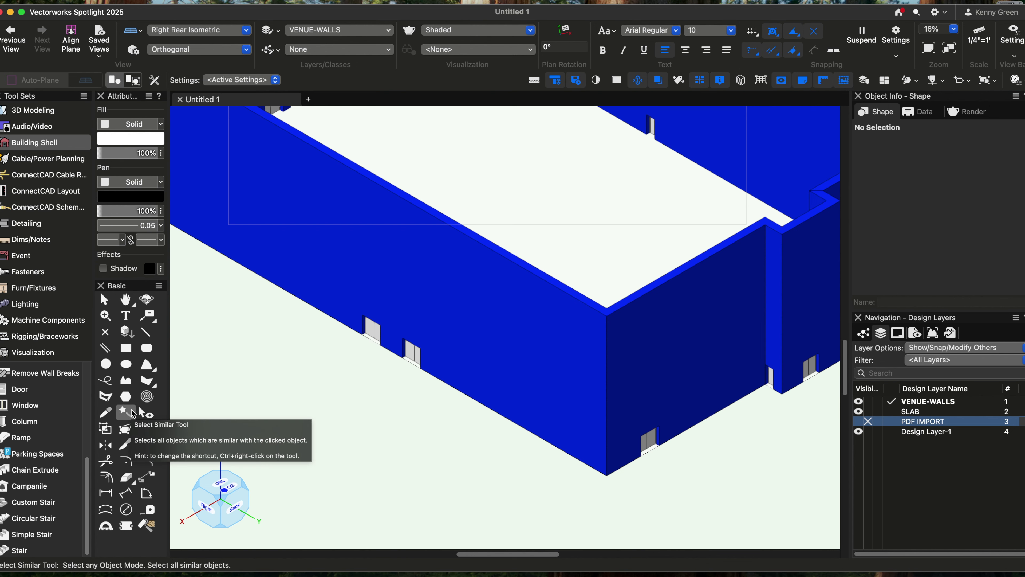
pyautogui.click(412, 360)
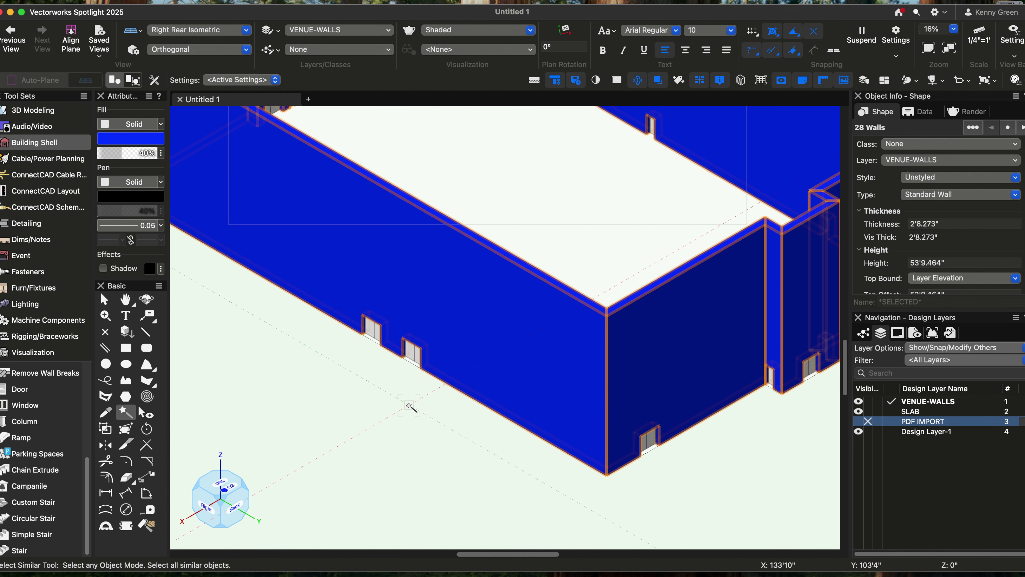
pyautogui.scroll(3, 650, 438)
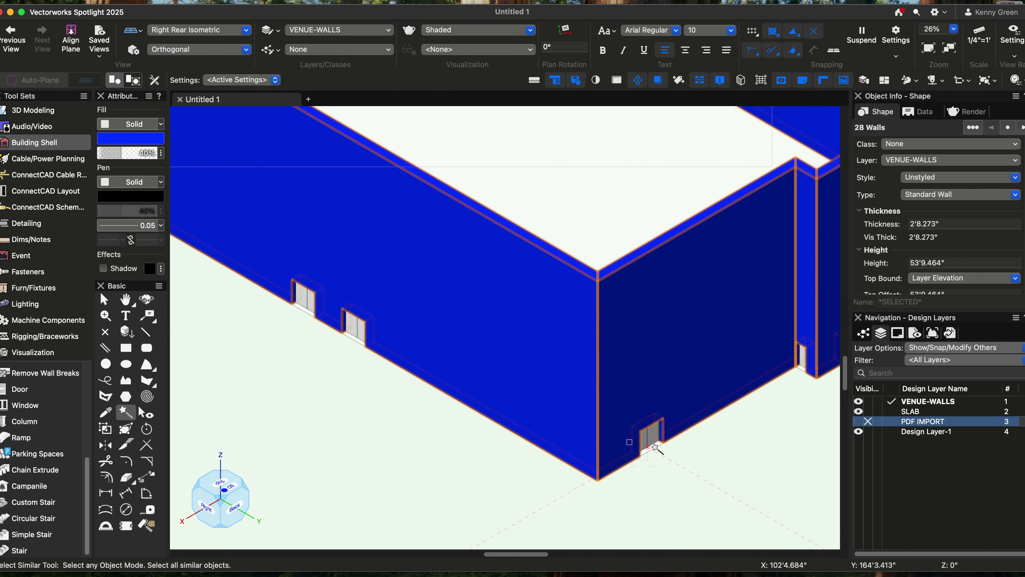
pyautogui.scroll(8, 656, 447)
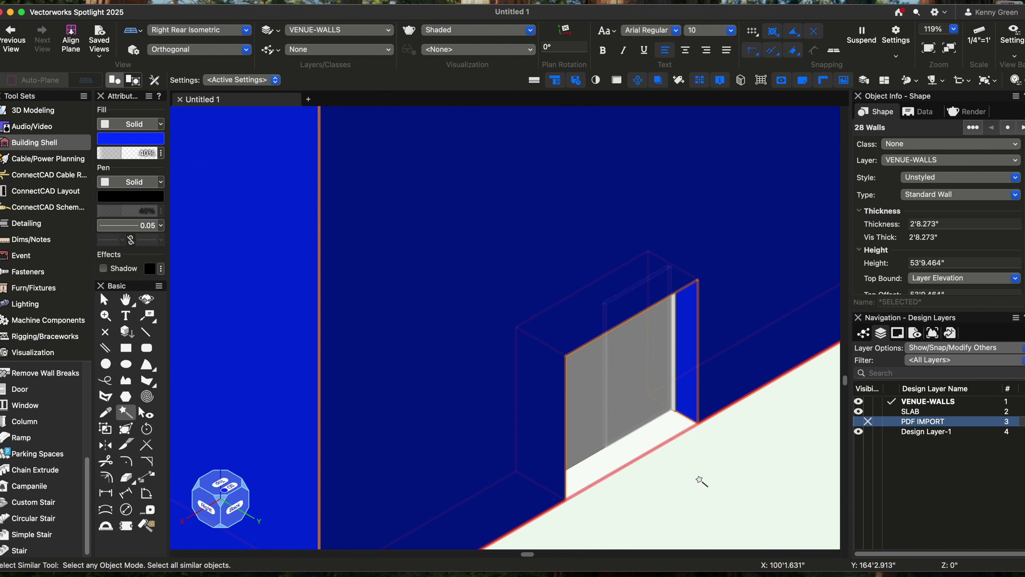
pyautogui.click(662, 405)
pyautogui.press('x')
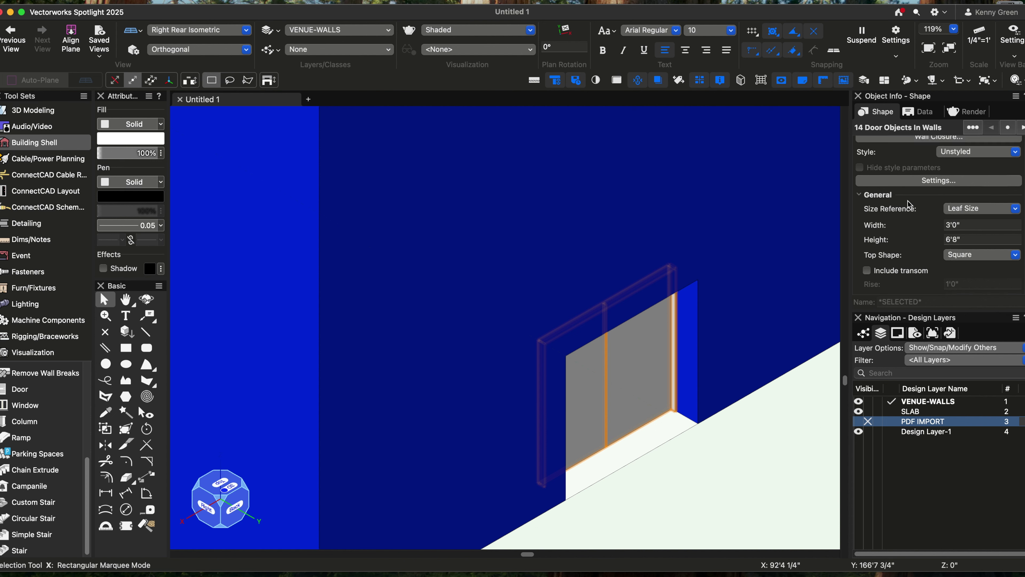
# Turn on Show 3D open for all the selected doors and decline to save the document with a backup.
pyautogui.scroll(-5, 909, 206)
pyautogui.scroll(-8, 909, 209)
pyautogui.scroll(-10, 908, 209)
pyautogui.click(906, 210)
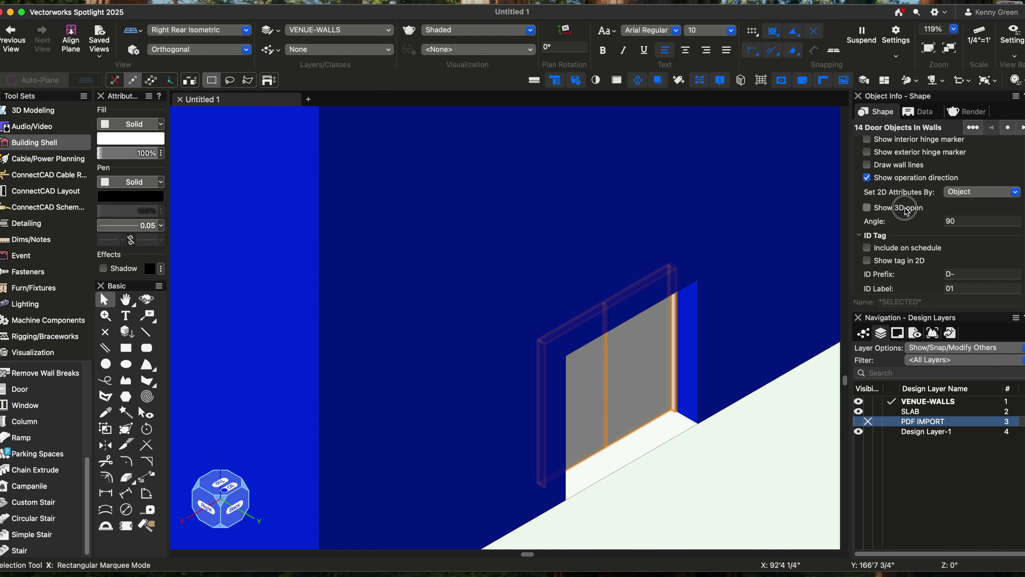
pyautogui.click(865, 209)
pyautogui.scroll(-5, 689, 310)
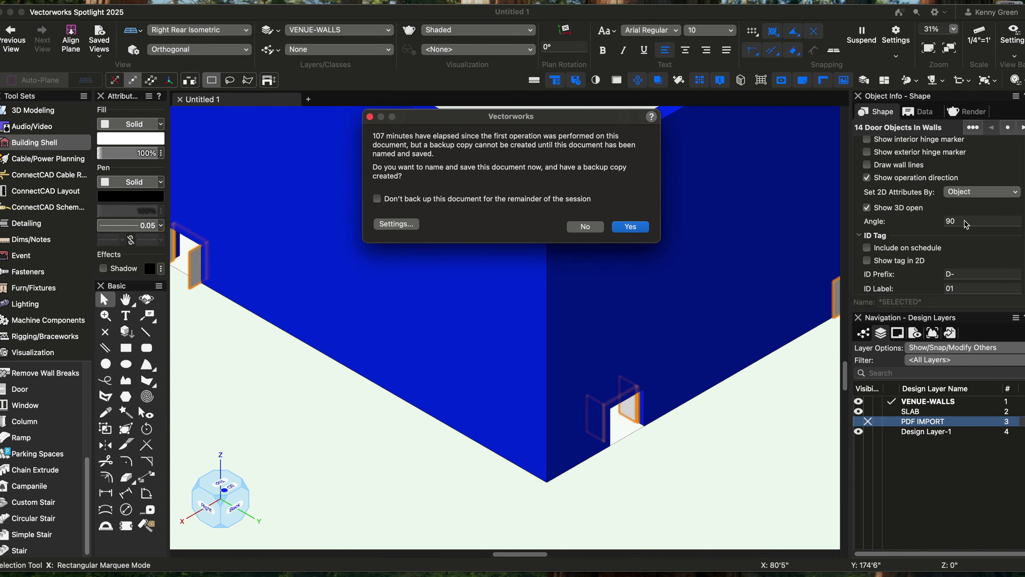
pyautogui.click(585, 226)
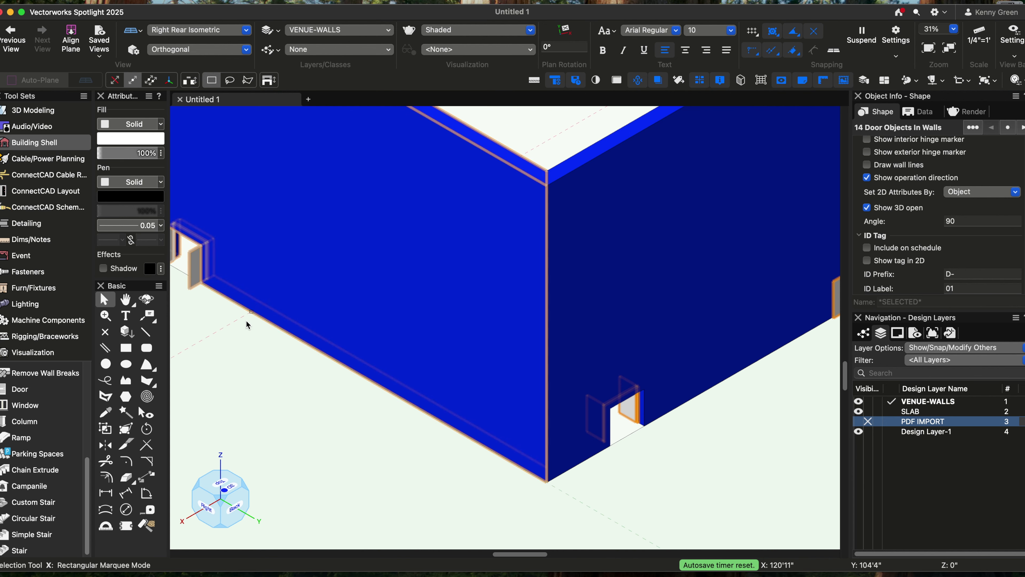
# Check the opened corridor-side doors, return the drawing to Top/Plan view and deselect the doors.
pyautogui.press('h')
pyautogui.moveTo(363, 371); pyautogui.dragTo(448, 412)
pyautogui.hscroll(-5, 478, 430)
pyautogui.scroll(3, 478, 430)
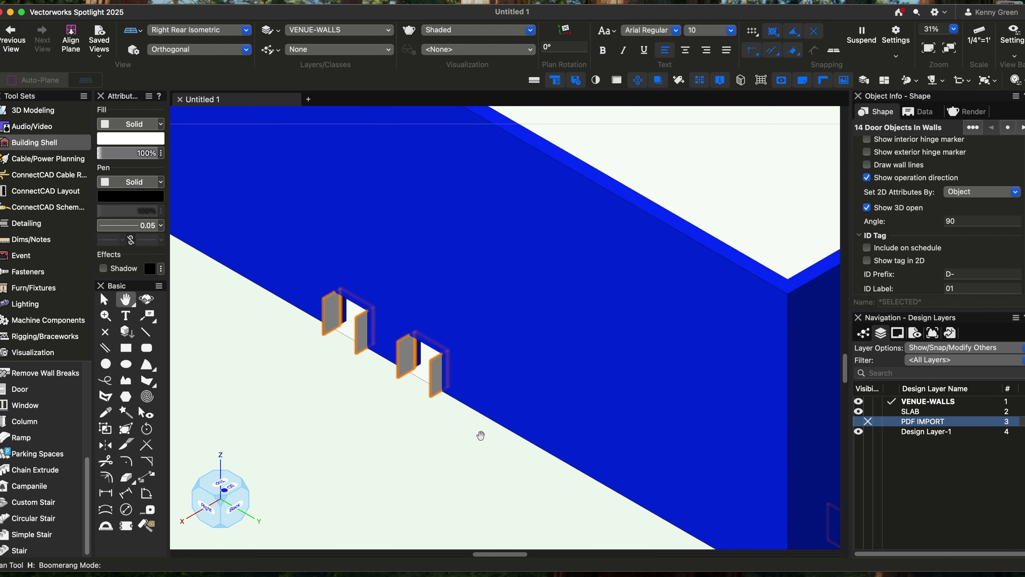
pyautogui.press('x')
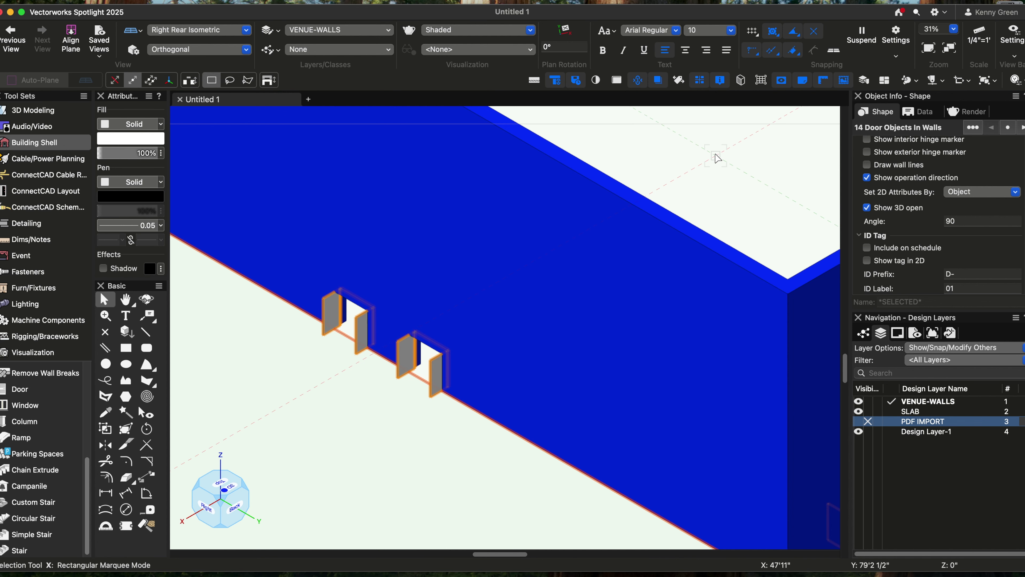
pyautogui.press('F5')
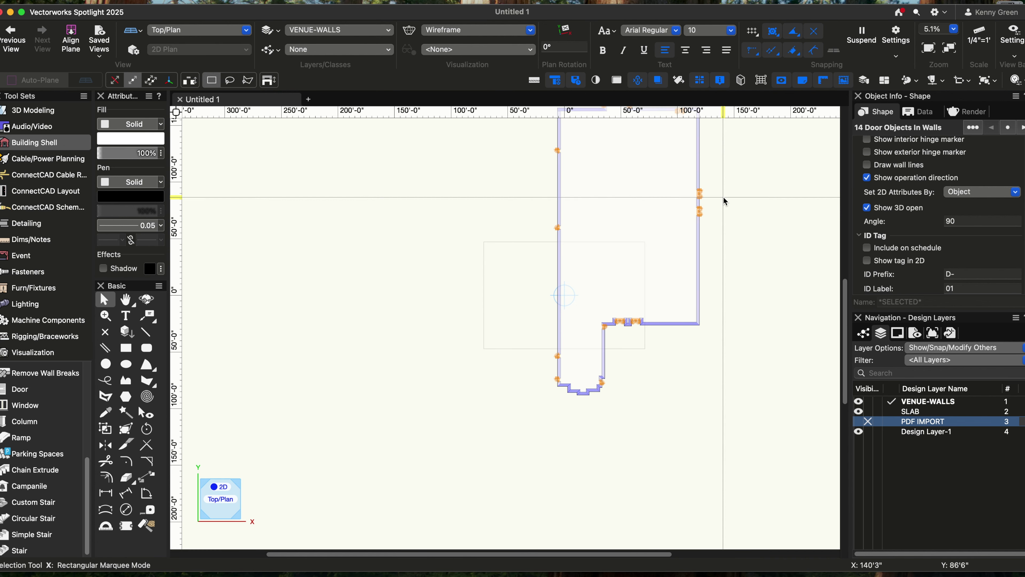
pyautogui.press('h')
pyautogui.moveTo(714, 238)
pyautogui.mouseDown()
pyautogui.moveTo(704, 260)
pyautogui.moveTo(674, 271)
pyautogui.mouseUp()
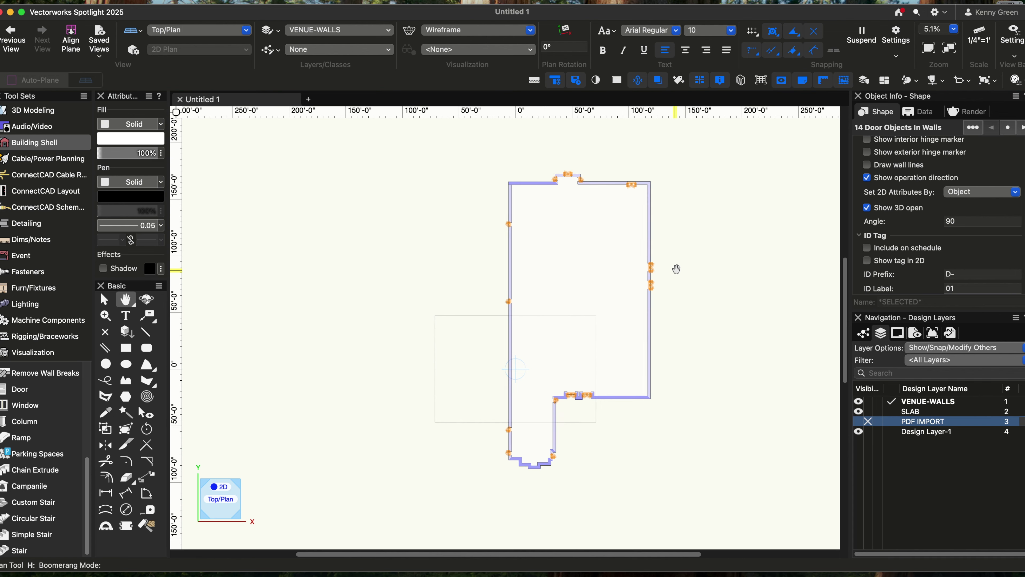
pyautogui.click(690, 235)
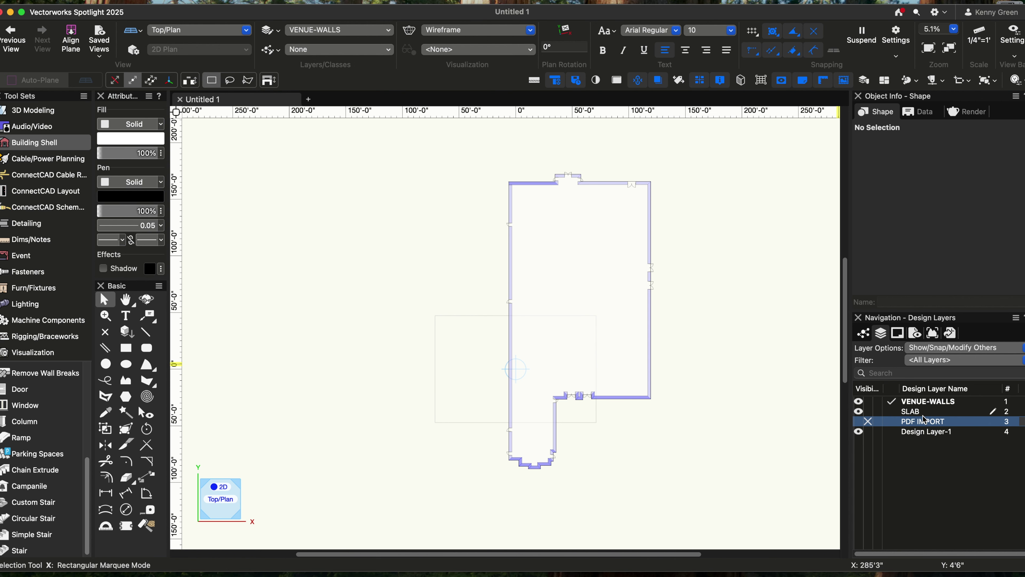
# Make the PDF IMPORT layer visible again and look over the Catawba rooms on the plan.
pyautogui.scroll(1, 700, 244)
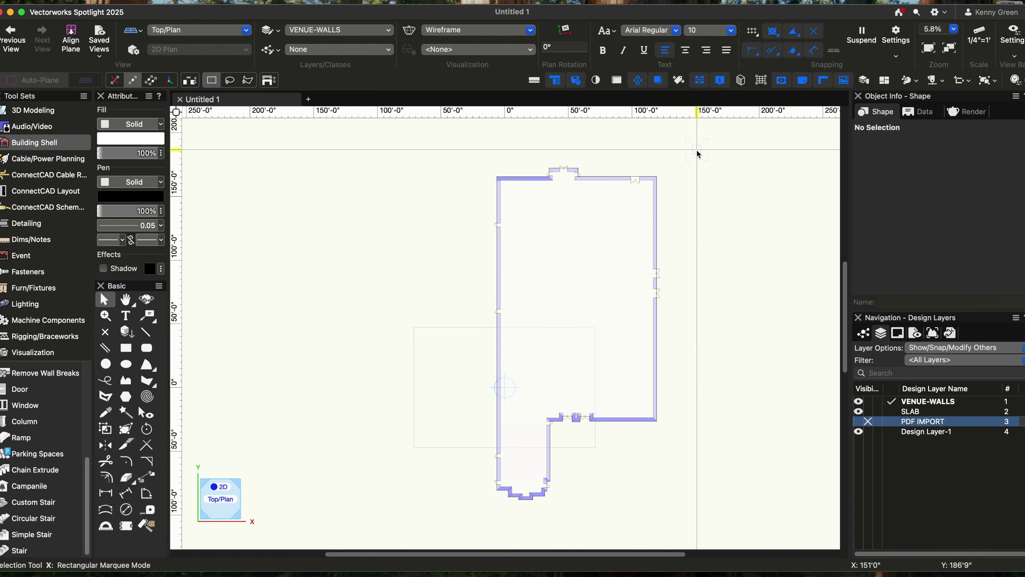
pyautogui.scroll(-2, 697, 155)
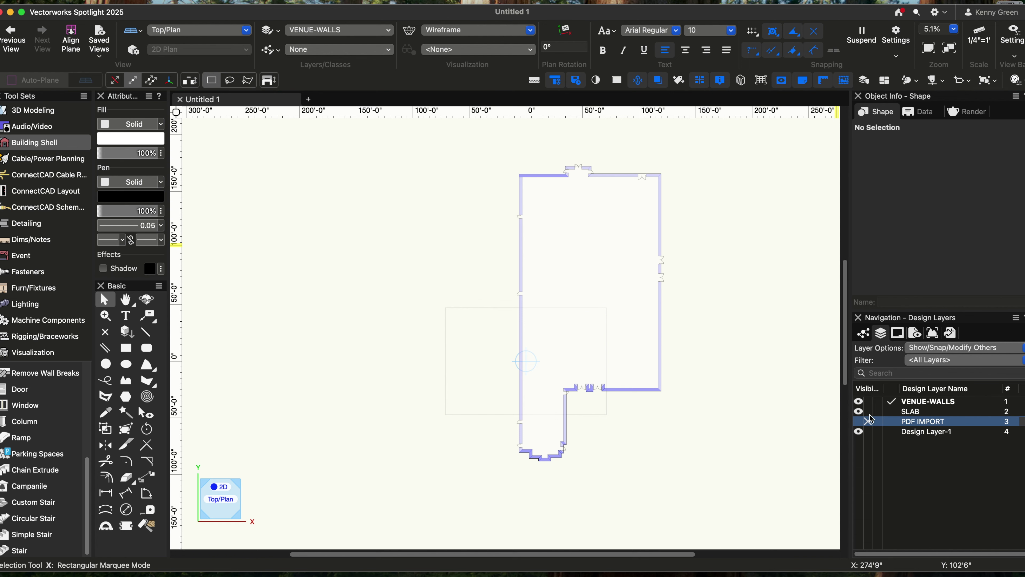
pyautogui.click(859, 421)
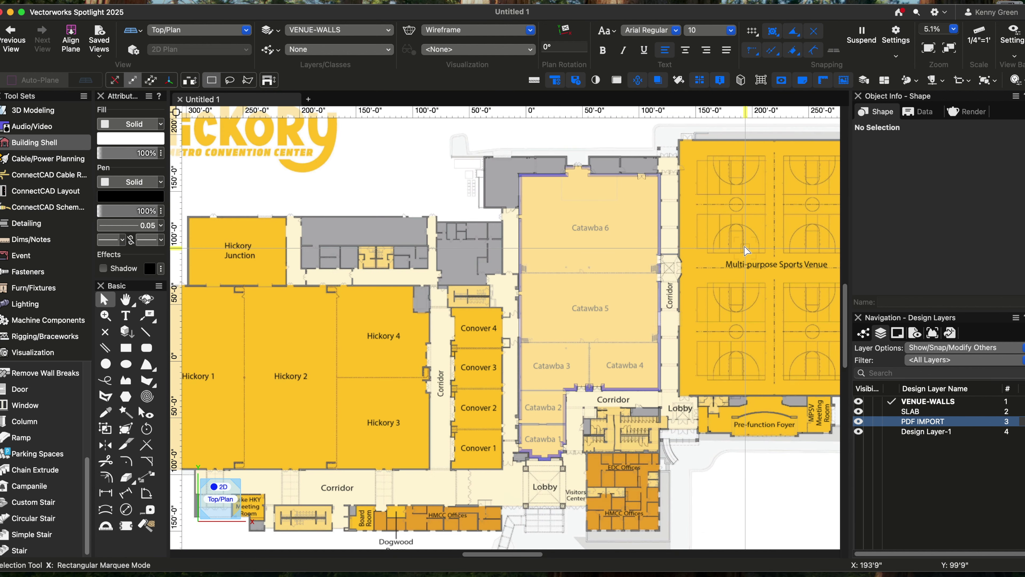
pyautogui.scroll(-3, 746, 250)
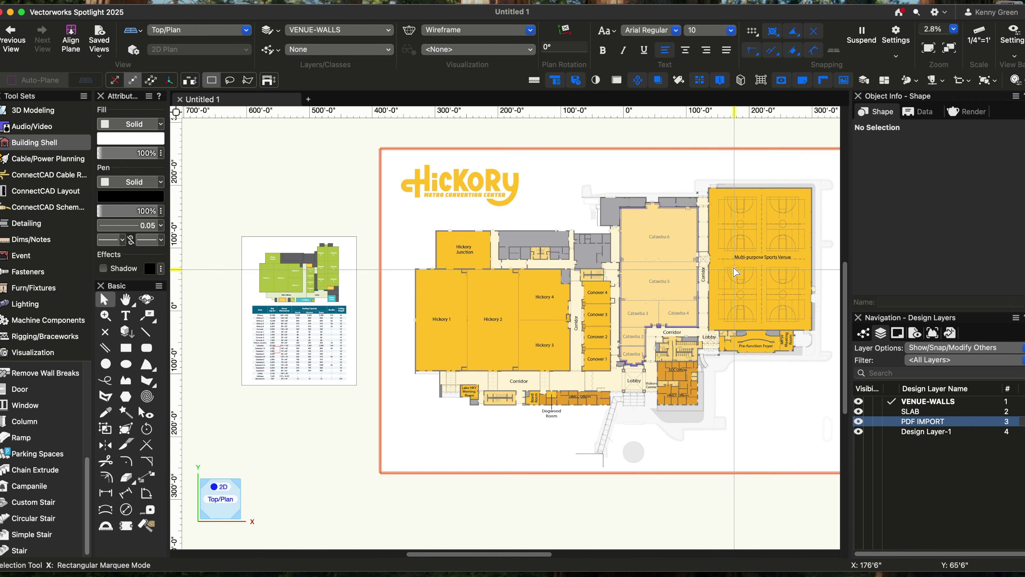
pyautogui.scroll(3, 735, 271)
pyautogui.scroll(2, 735, 271)
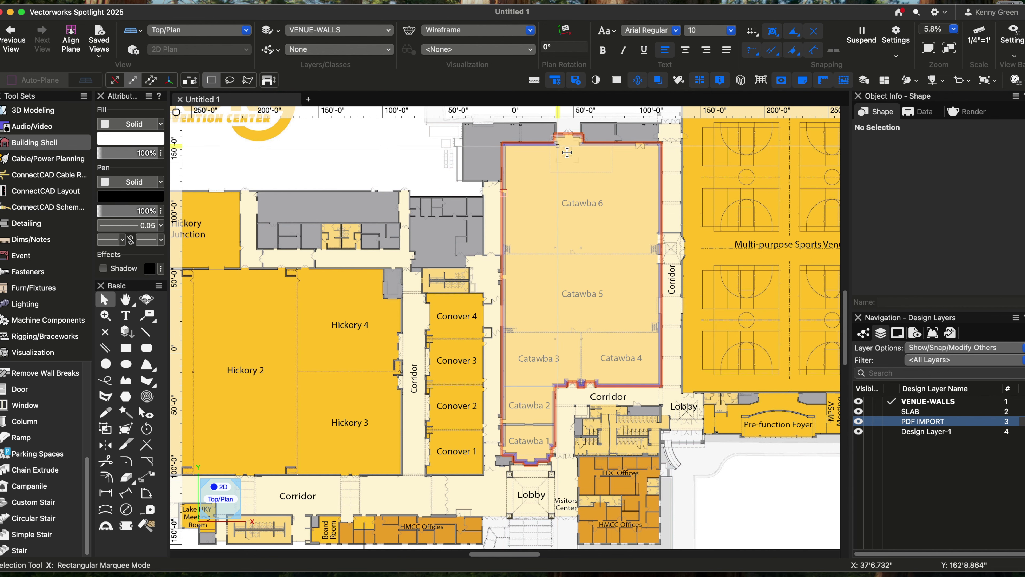
pyautogui.scroll(2, 599, 232)
pyautogui.scroll(3, 599, 232)
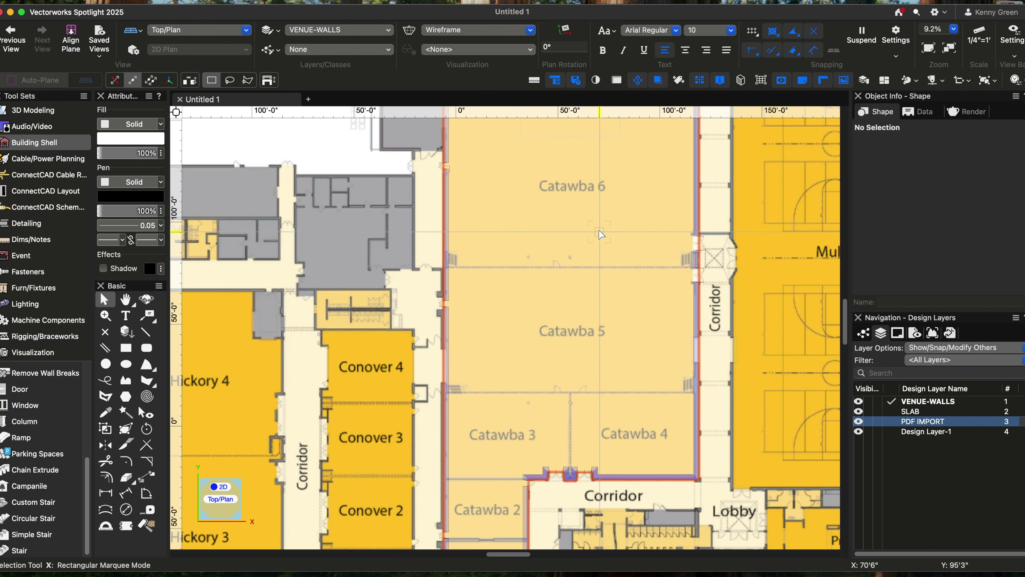
# Create a new design layer named AIRWALLS for the Catawba room dividers.
pyautogui.scroll(3, 600, 232)
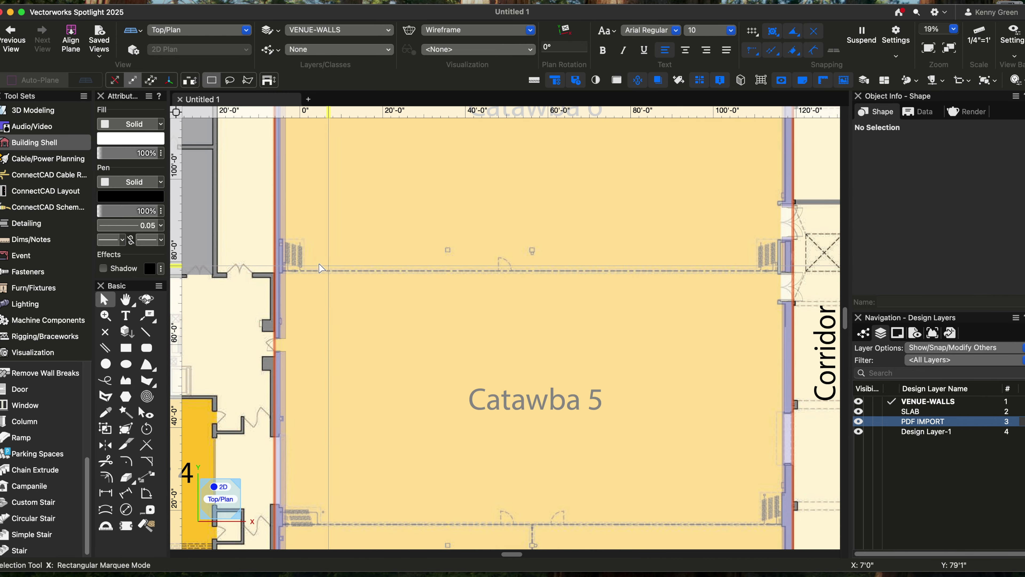
pyautogui.scroll(-3, 563, 392)
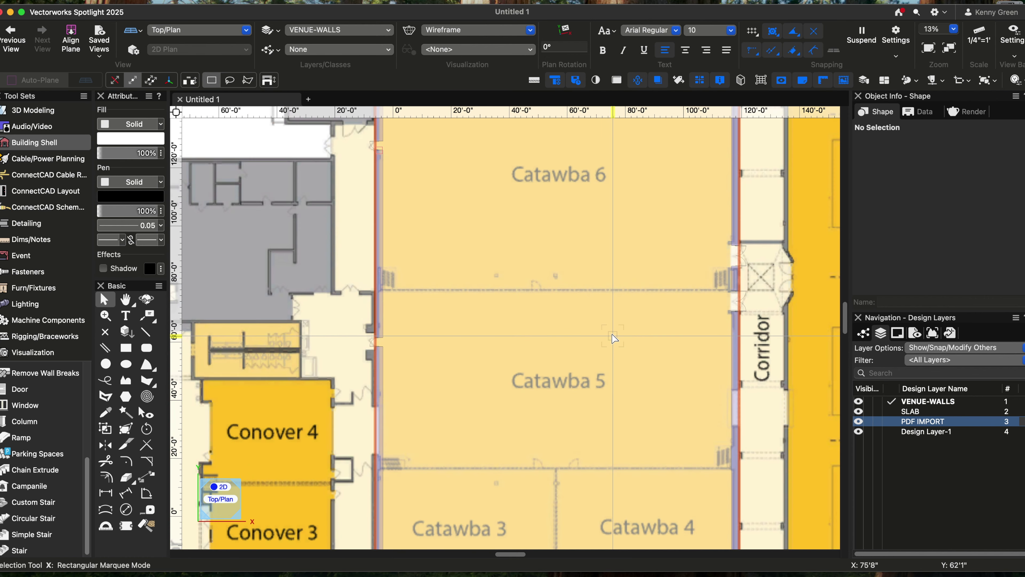
pyautogui.moveTo(569, 346); pyautogui.dragTo(556, 302, button='middle')
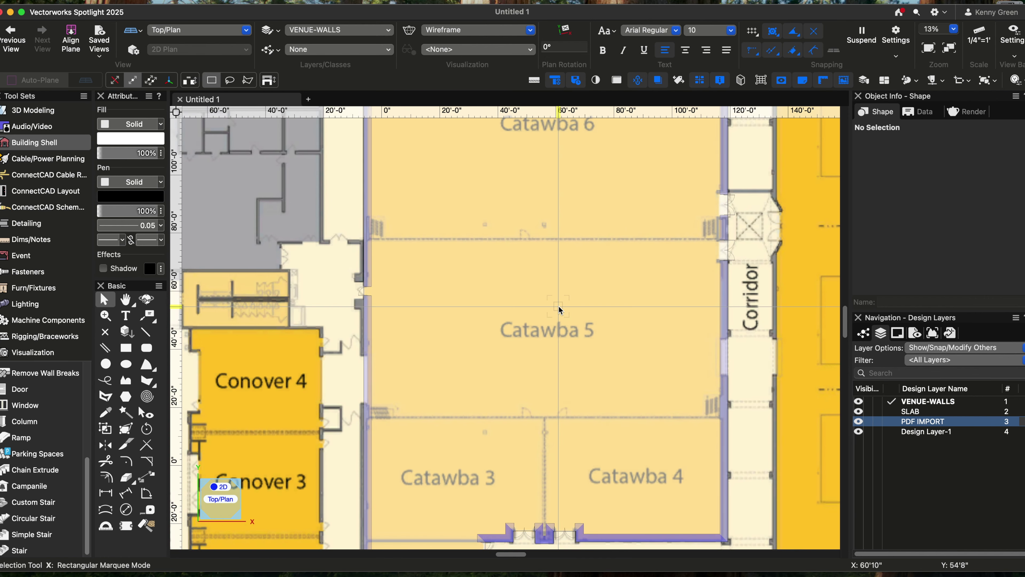
pyautogui.click(934, 455)
pyautogui.rightClick(933, 455)
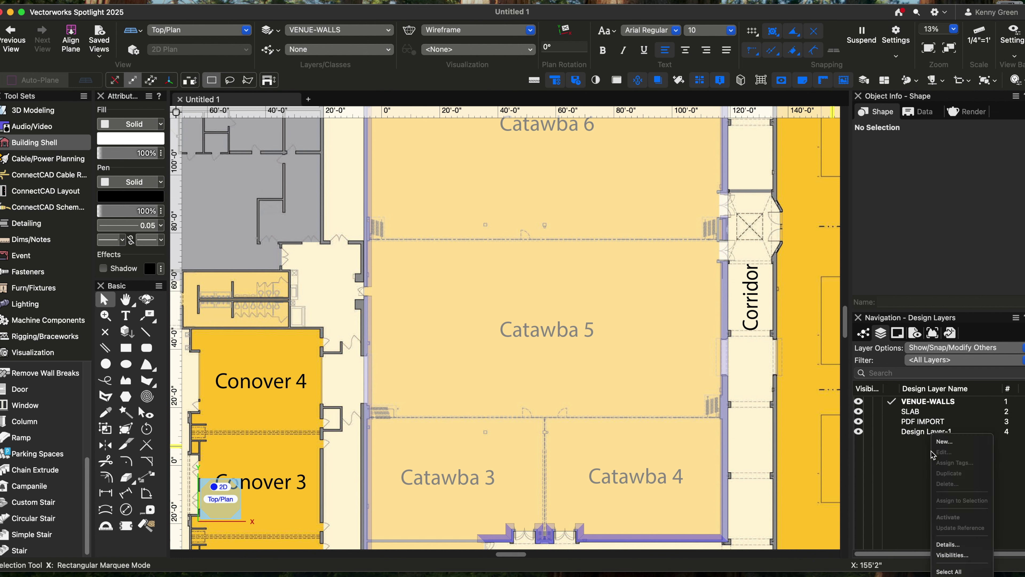
pyautogui.click(959, 442)
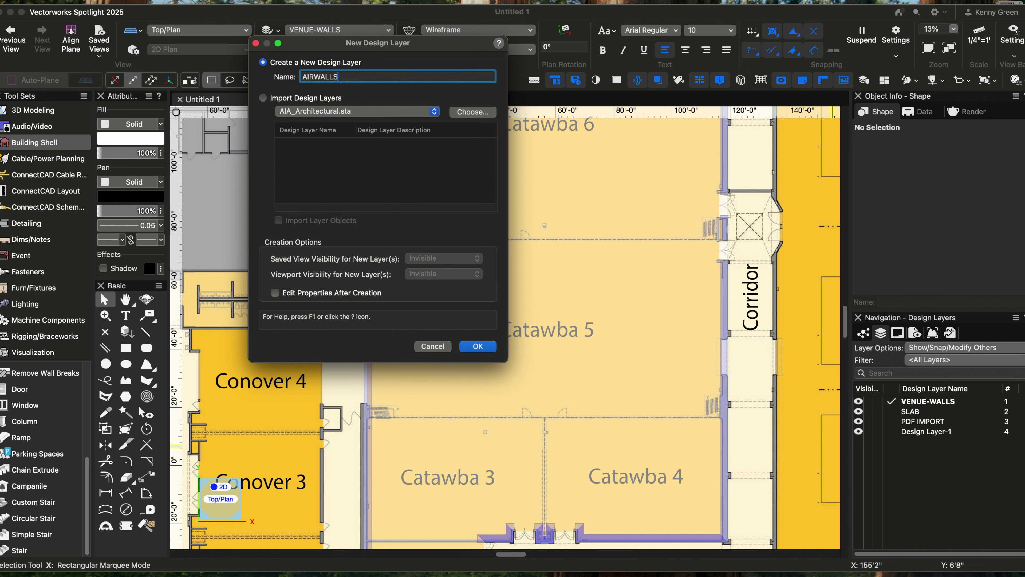
pyautogui.press('Return')
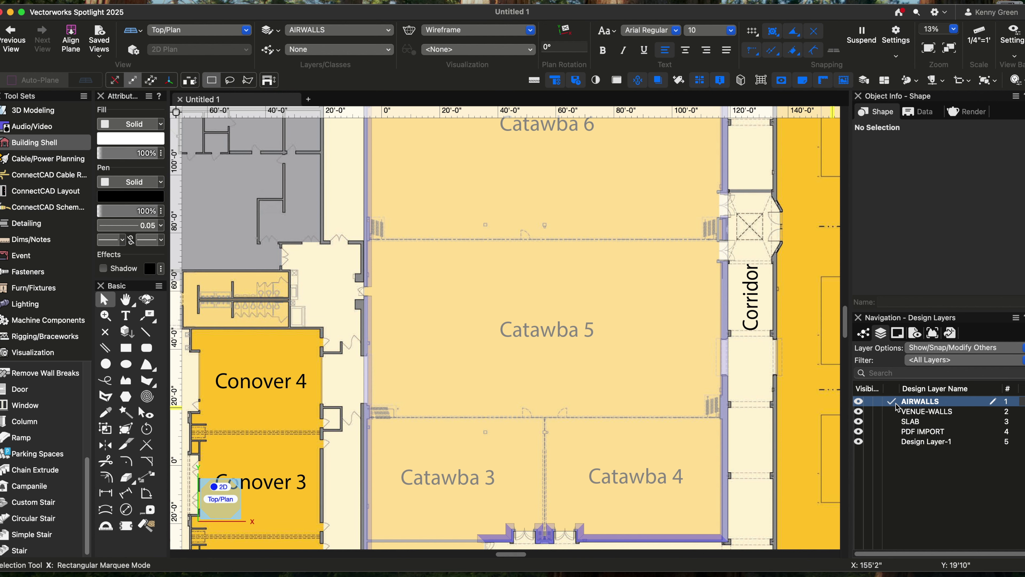
# Activate the Line tool and set the fill color to red for drawing near the Catawba 5 and 6 divider.
pyautogui.scroll(-1, 752, 429)
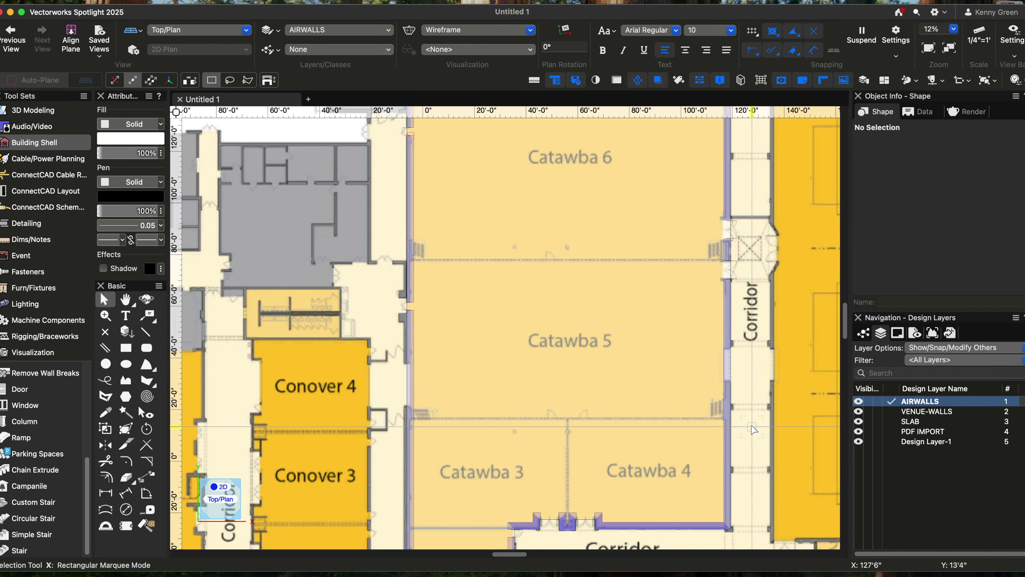
pyautogui.press('h')
pyautogui.moveTo(654, 444); pyautogui.dragTo(634, 561)
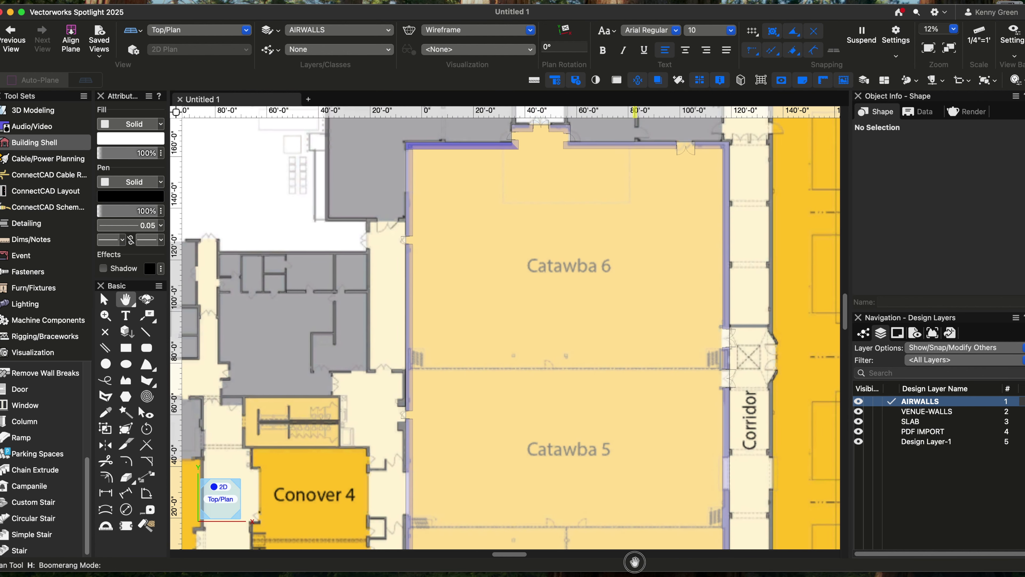
pyautogui.scroll(2, 602, 404)
pyautogui.scroll(1, 603, 404)
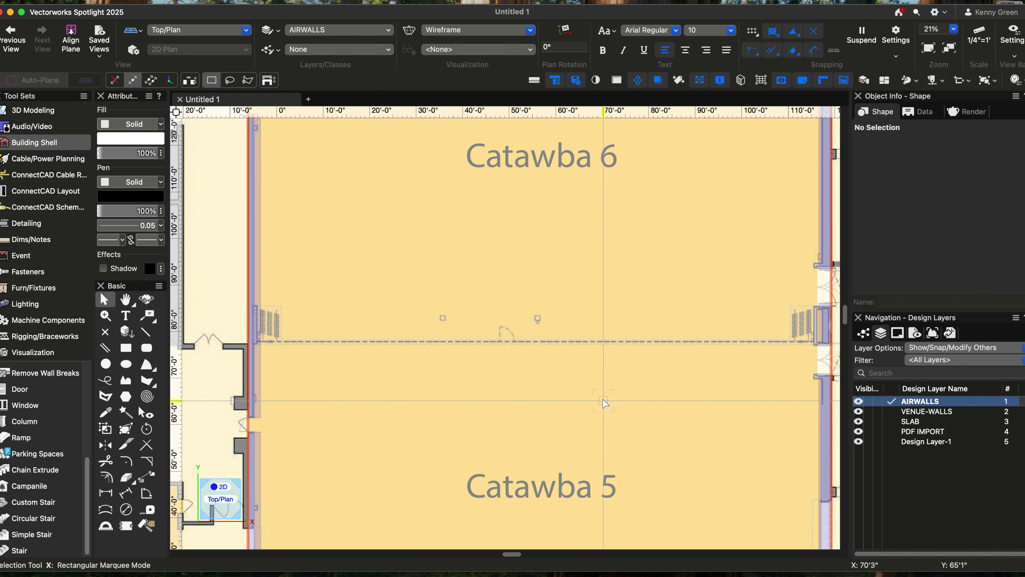
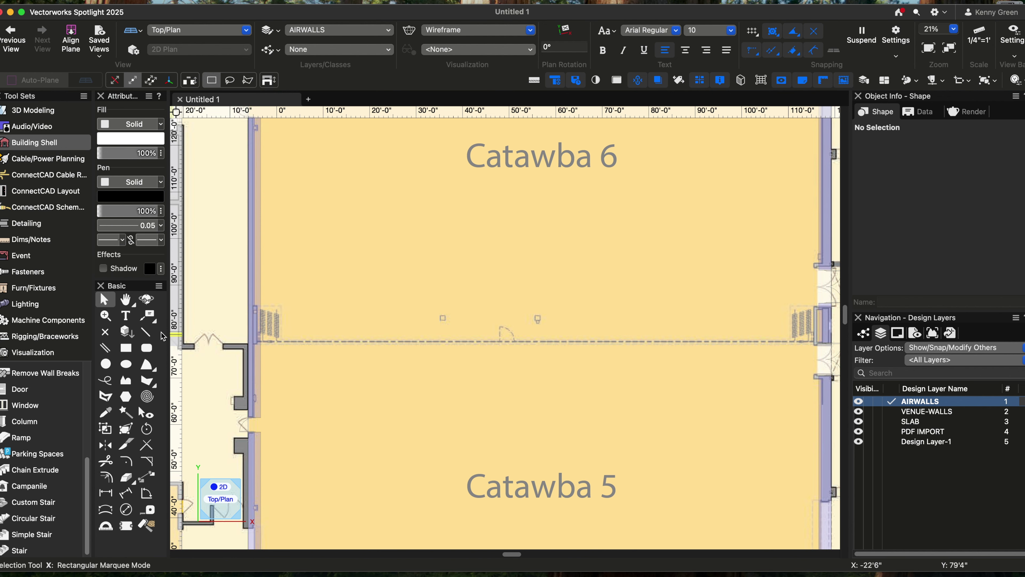
pyautogui.click(153, 335)
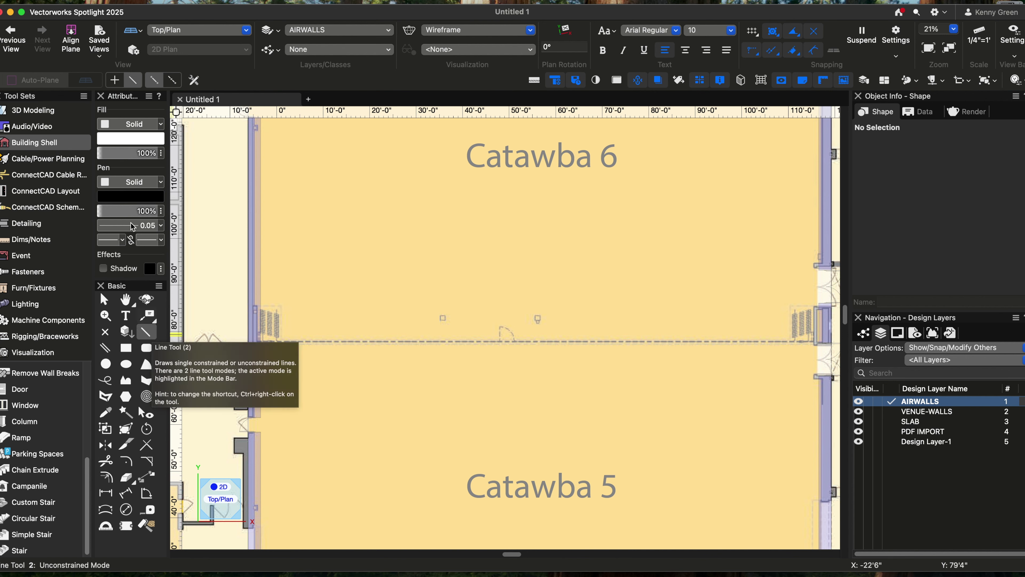
pyautogui.click(130, 141)
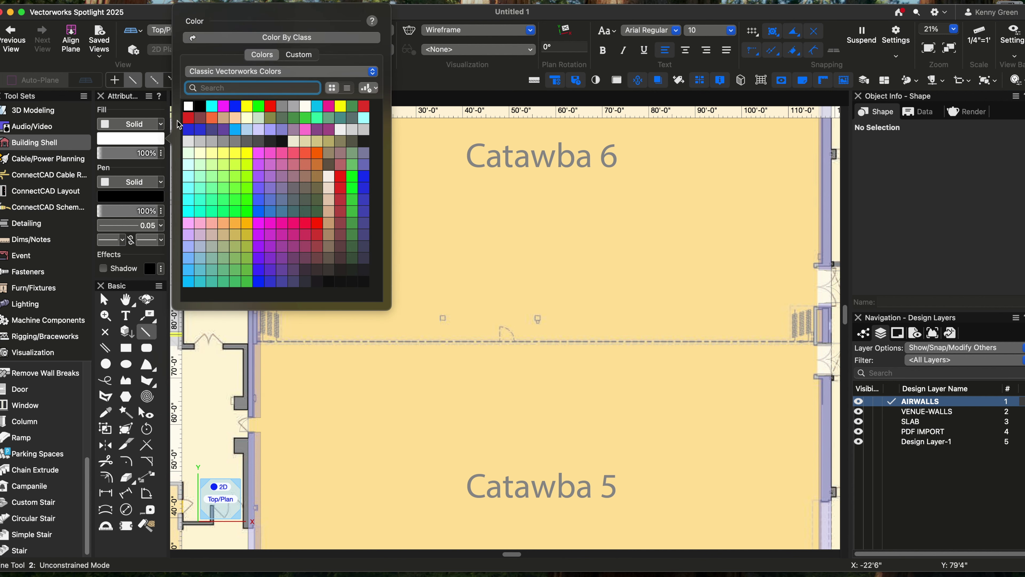
pyautogui.click(190, 119)
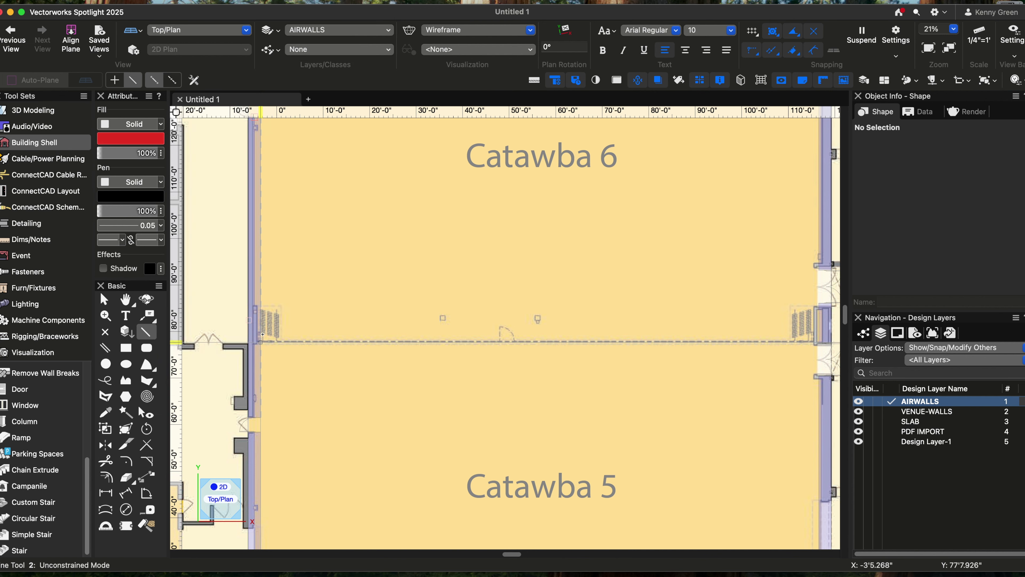
# Draw a horizontal line about 122'8" long over the dashed airwall between Catawba 6 and Catawba 5, ending at the corridor-side wall's outer face.
pyautogui.scroll(2, 267, 348)
pyautogui.scroll(2, 258, 352)
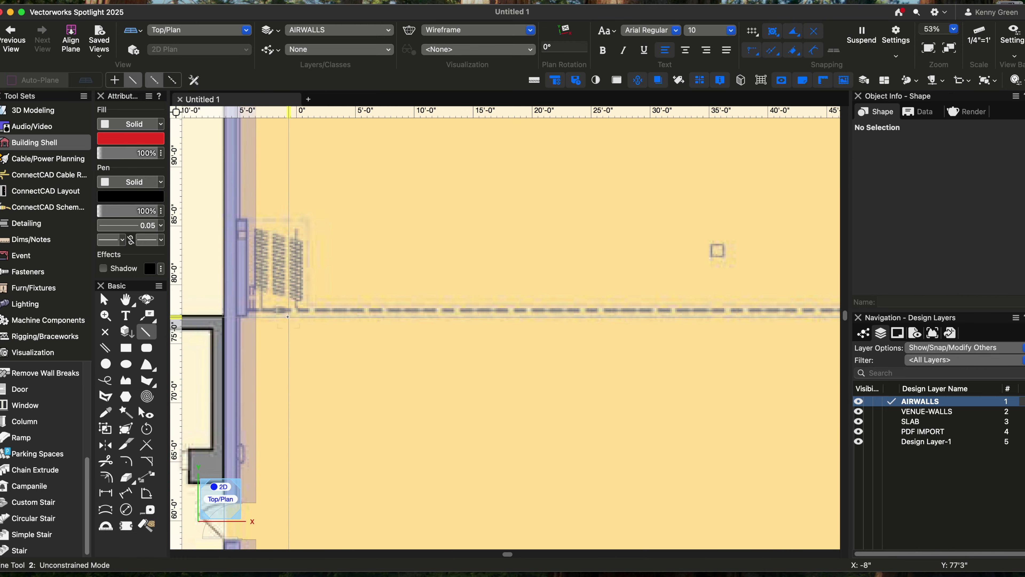
pyautogui.click(257, 309)
pyautogui.scroll(-4, 383, 329)
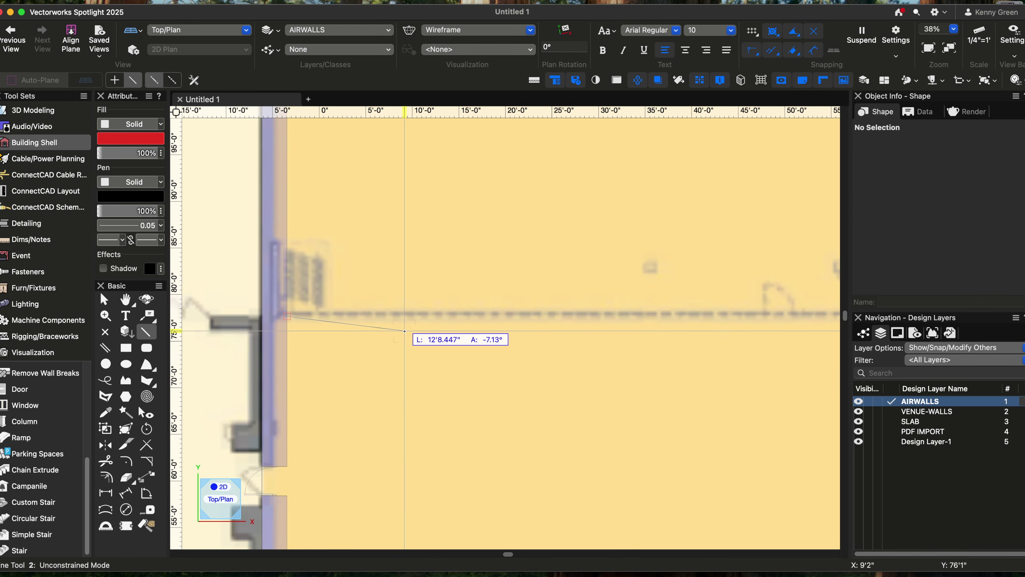
pyautogui.scroll(-1, 405, 323)
pyautogui.press('space')
pyautogui.moveTo(621, 337); pyautogui.dragTo(448, 346)
pyautogui.press('`')
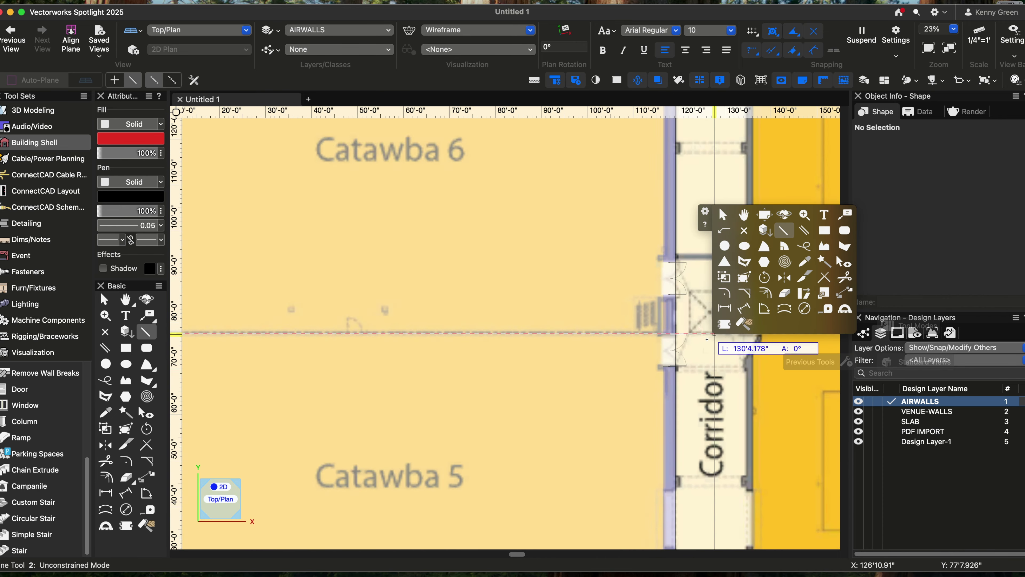
pyautogui.scroll(5, 693, 325)
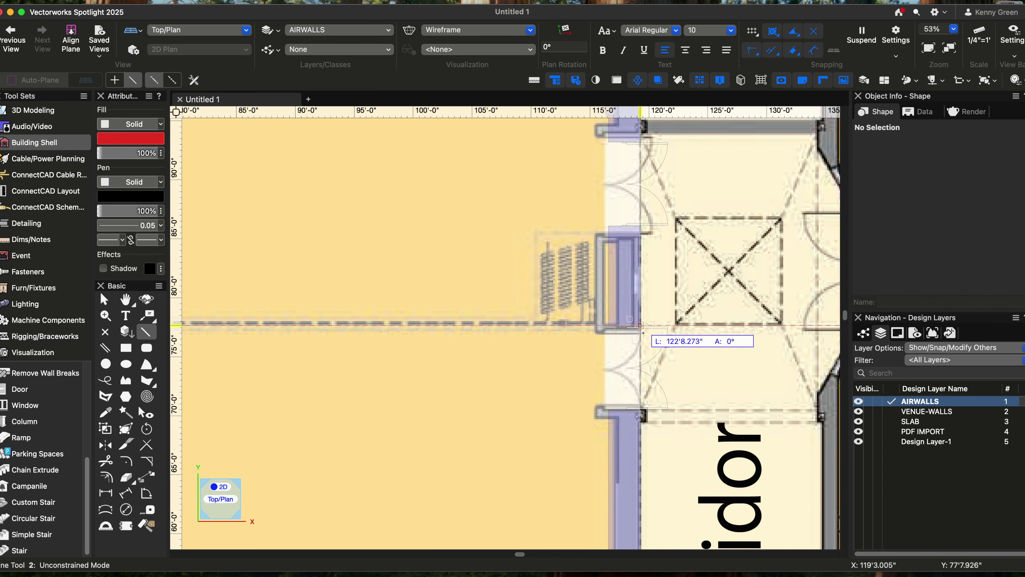
pyautogui.click(642, 332)
# Draw a horizontal line from the wall beside Catawba 3 along the dashed airwall separating Catawba 5 from Catawba 3 and 4.
pyautogui.scroll(-6, 559, 386)
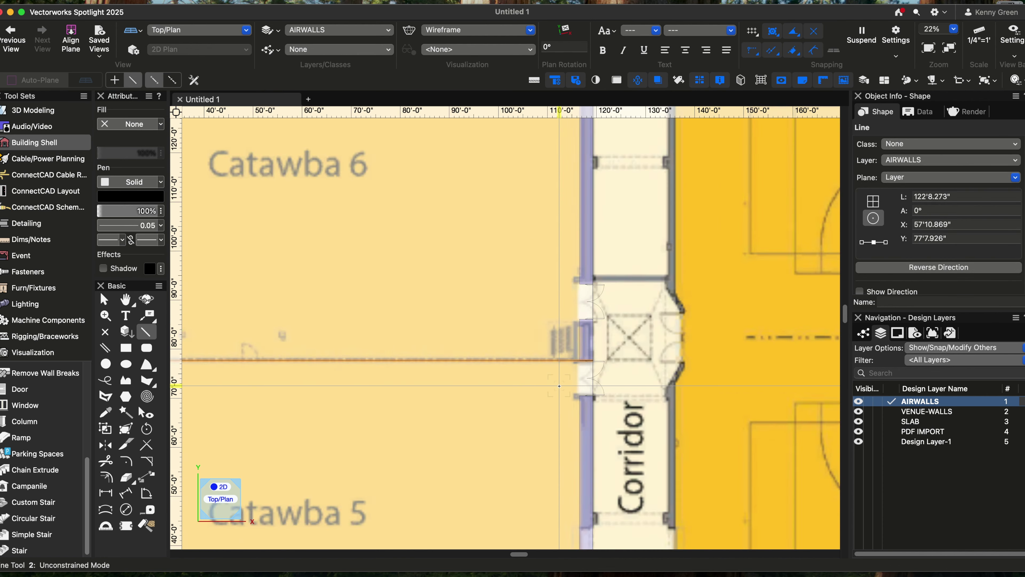
pyautogui.moveTo(523, 428); pyautogui.dragTo(623, 248, button='middle')
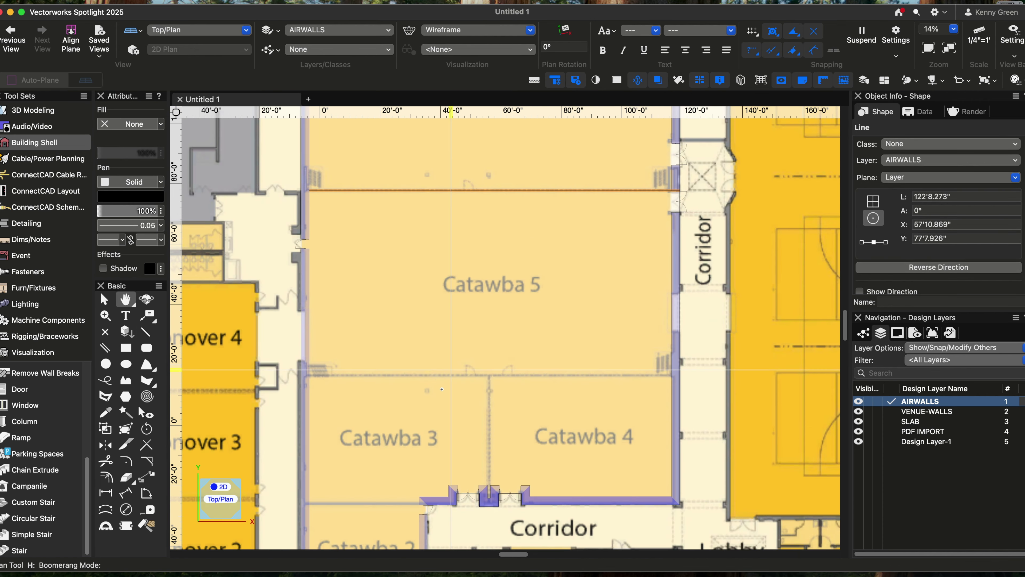
pyautogui.scroll(2, 431, 418)
pyautogui.moveTo(264, 363)
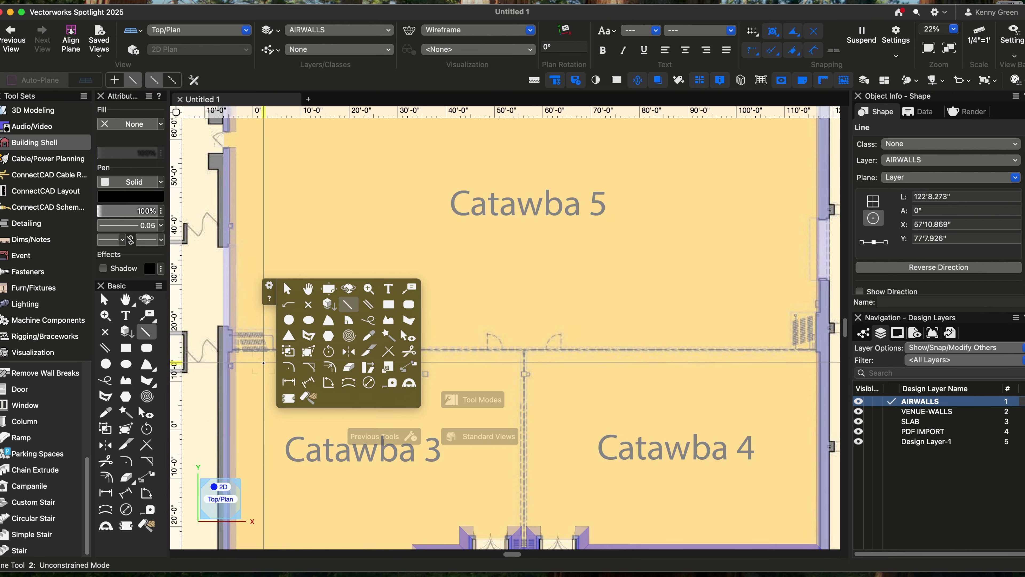
pyautogui.scroll(2, 264, 362)
pyautogui.scroll(1, 264, 362)
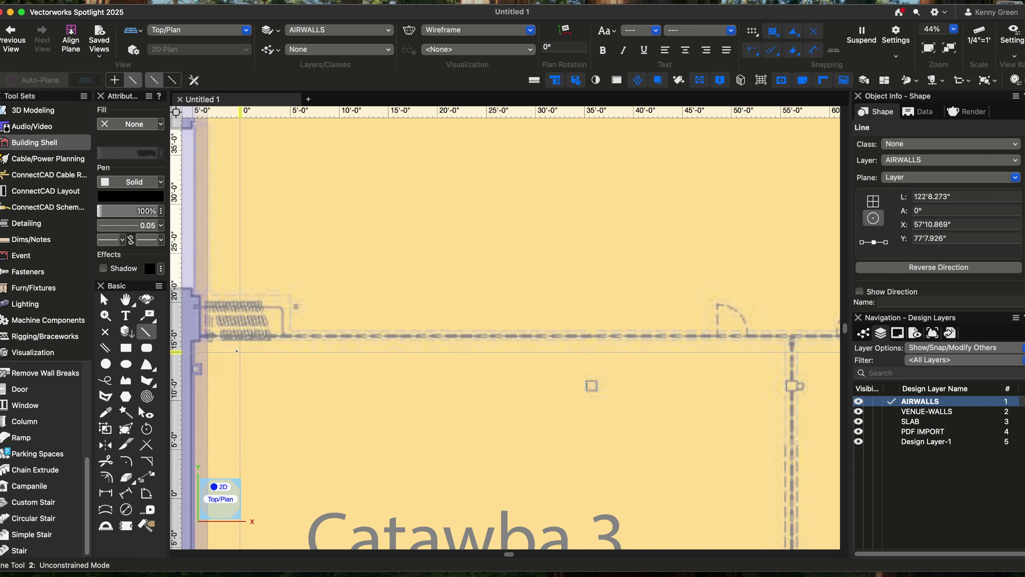
pyautogui.click(207, 338)
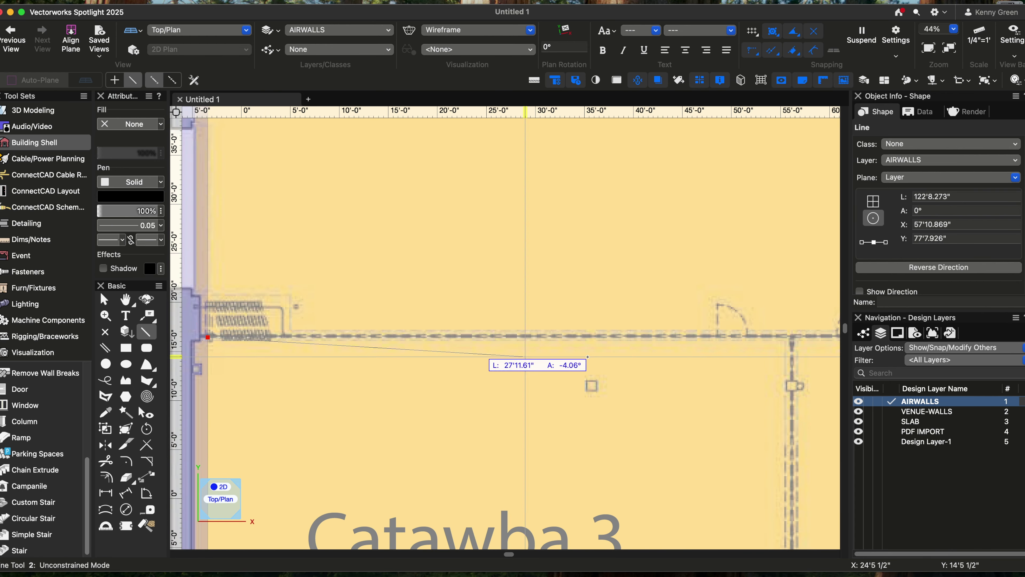
pyautogui.scroll(-2, 641, 356)
pyautogui.moveTo(822, 357); pyautogui.dragTo(543, 366, button='middle')
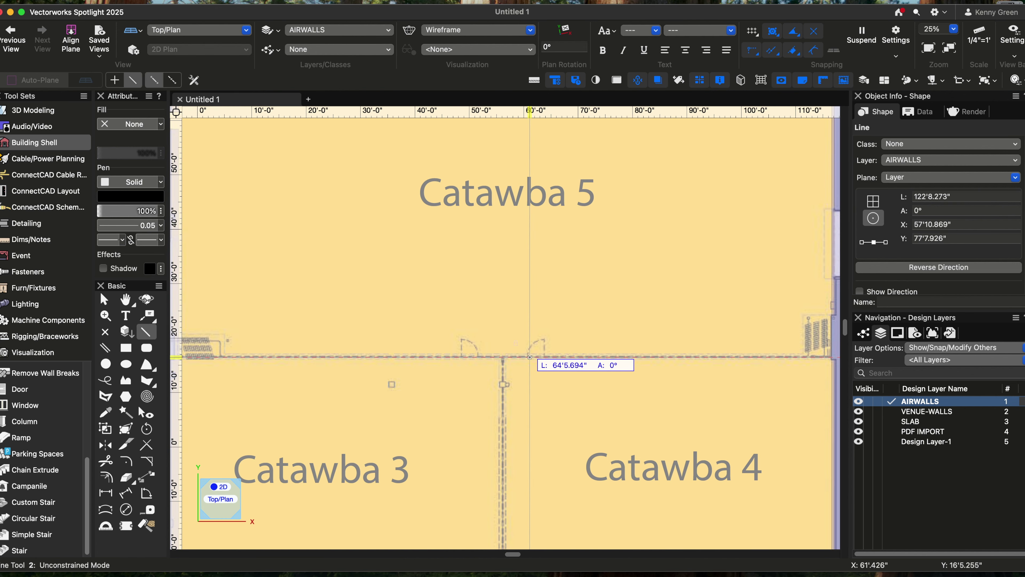
# Finish the horizontal airwall line dividing Catawba 5 from Catawba 3 and 4 at the east wall, 120' long.
pyautogui.press('h')
pyautogui.moveTo(690, 373); pyautogui.dragTo(631, 373, button='middle')
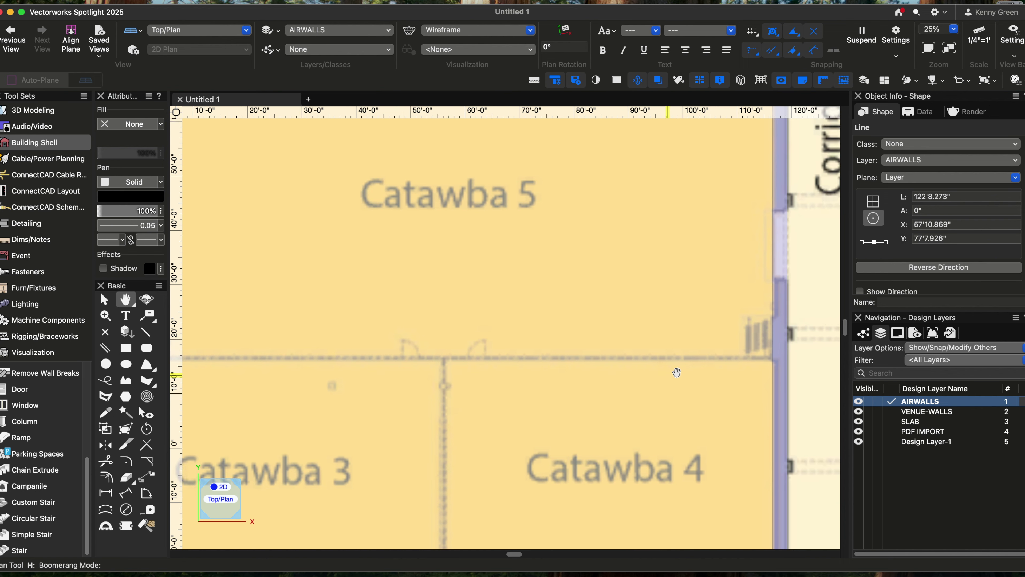
pyautogui.click(770, 359)
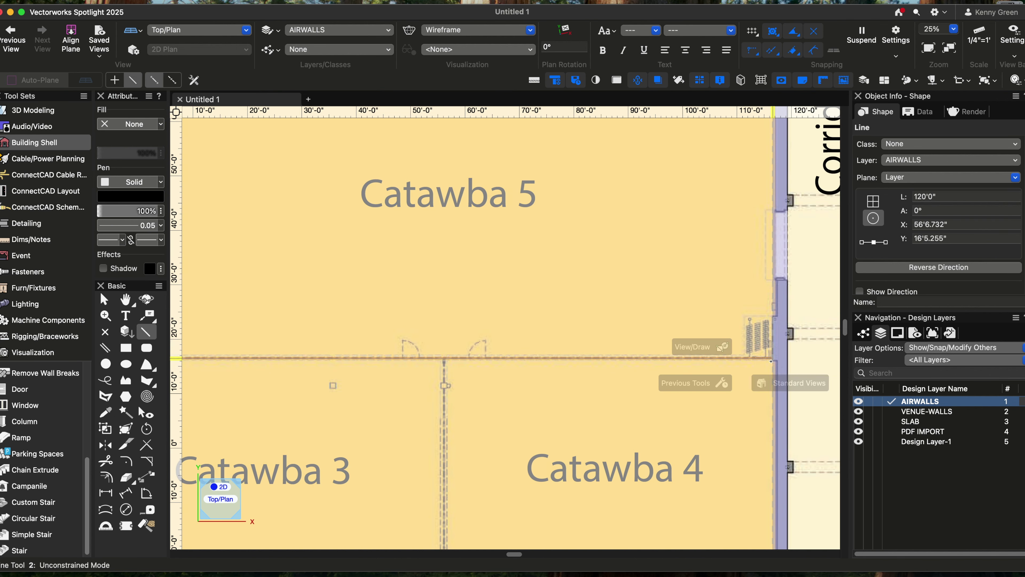
# Draw a vertical airwall line about 40'8" long between Catawba 3 and Catawba 4, from the horizontal airwall down to the wall pier.
pyautogui.scroll(-2, 593, 407)
pyautogui.scroll(-2, 592, 407)
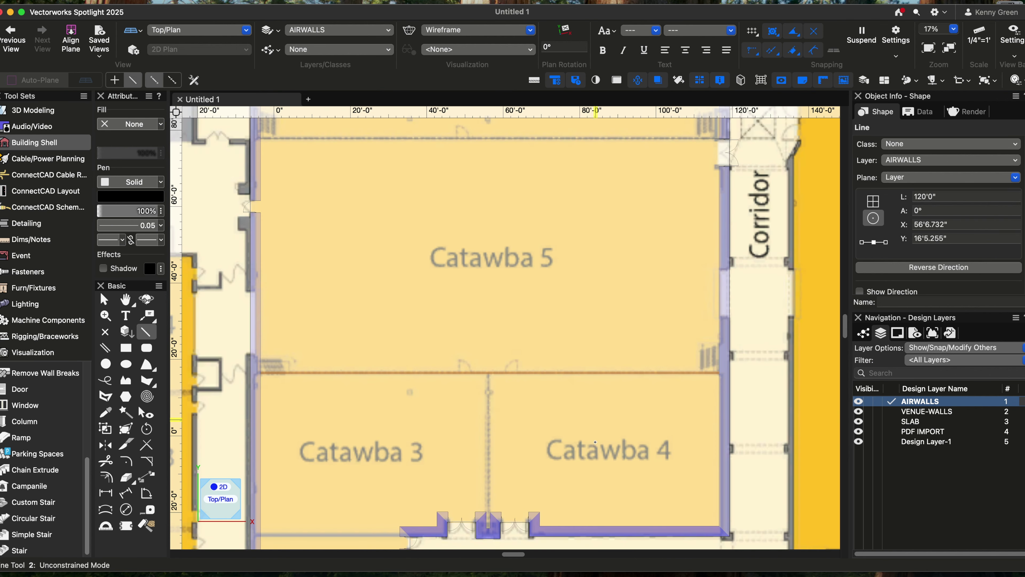
pyautogui.moveTo(524, 445); pyautogui.dragTo(544, 383, button='middle')
pyautogui.scroll(3, 529, 384)
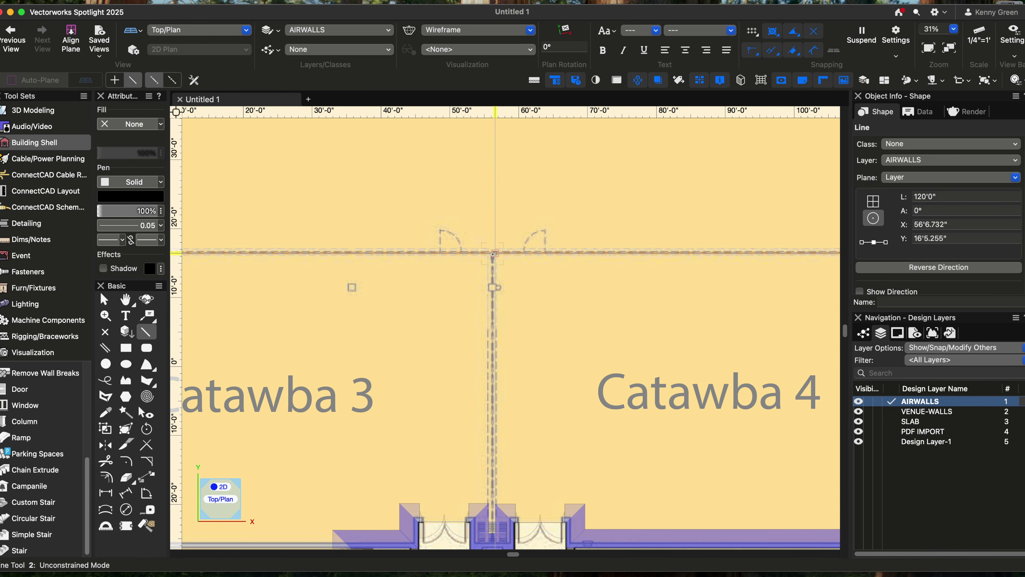
pyautogui.scroll(3, 492, 253)
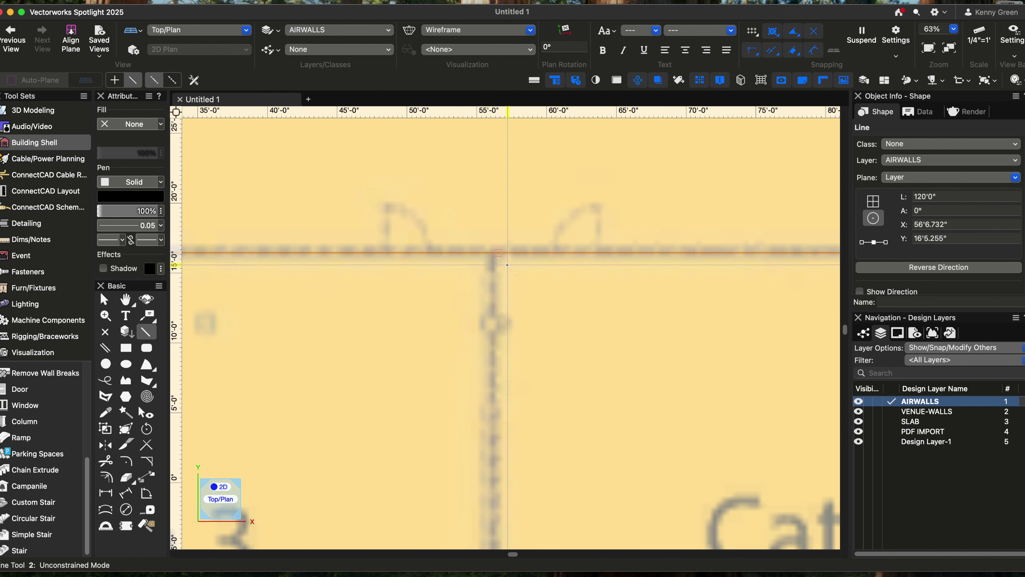
pyautogui.scroll(4, 487, 248)
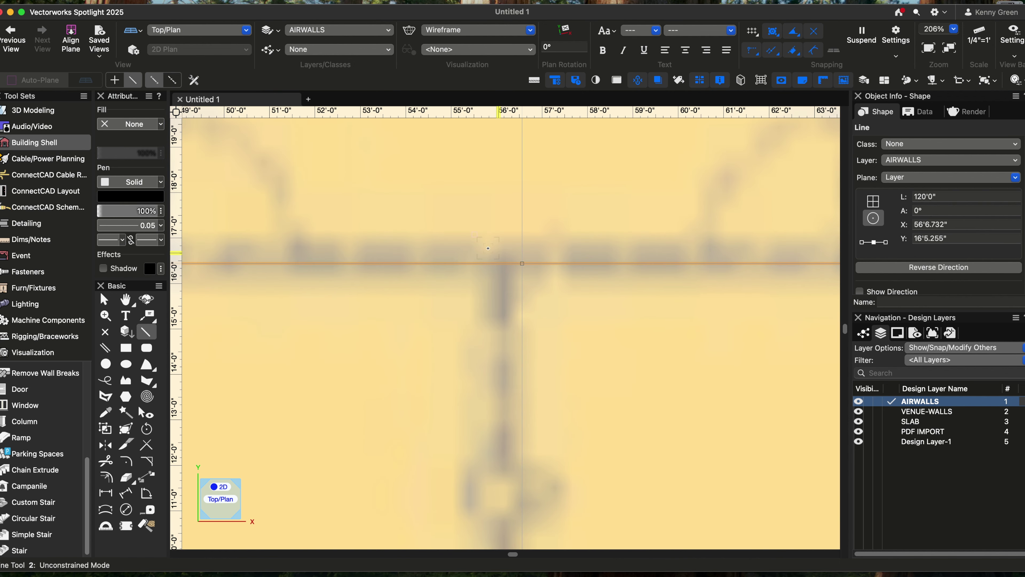
pyautogui.click(506, 263)
pyautogui.scroll(-6, 529, 421)
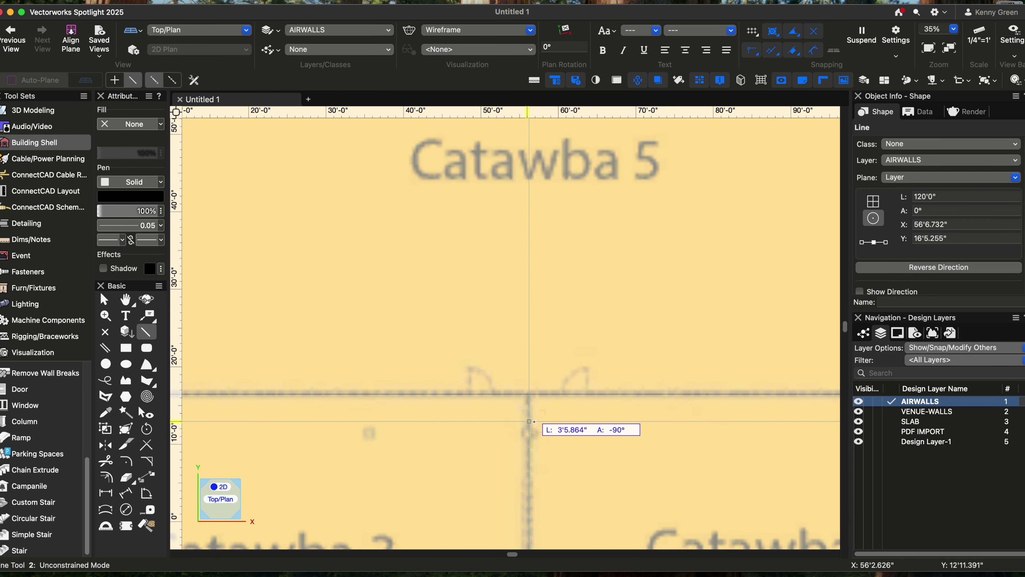
pyautogui.scroll(-2, 528, 421)
pyautogui.press('h')
pyautogui.moveTo(590, 488); pyautogui.dragTo(565, 275)
pyautogui.scroll(1, 503, 369)
pyautogui.scroll(6, 504, 363)
pyautogui.click(487, 504)
pyautogui.scroll(-8, 524, 365)
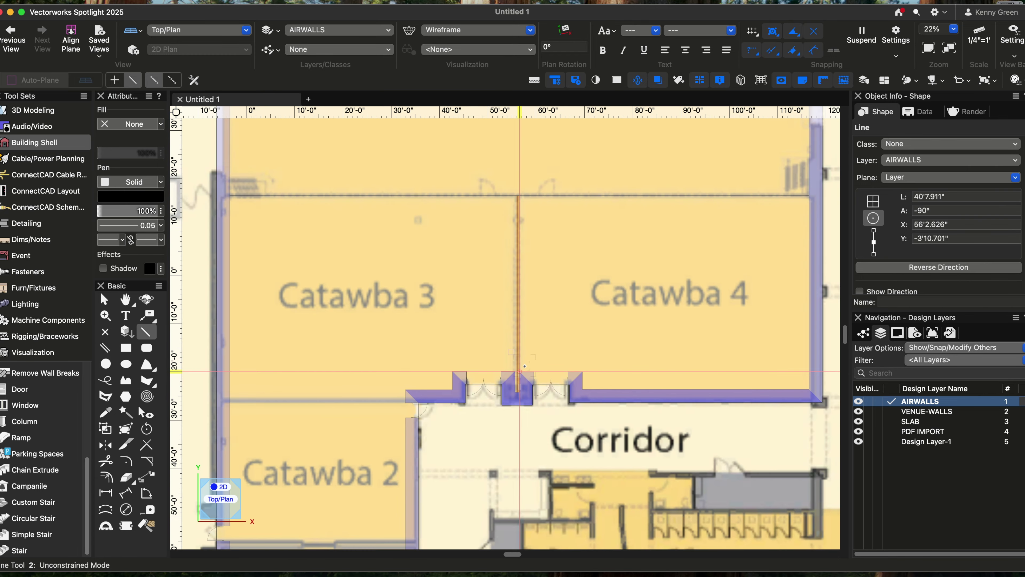
# Draw a horizontal airwall line about 36'5" long between Catawba 3 and Catawba 2, spanning from the west wall to the corridor wall corner.
pyautogui.scroll(3, 307, 407)
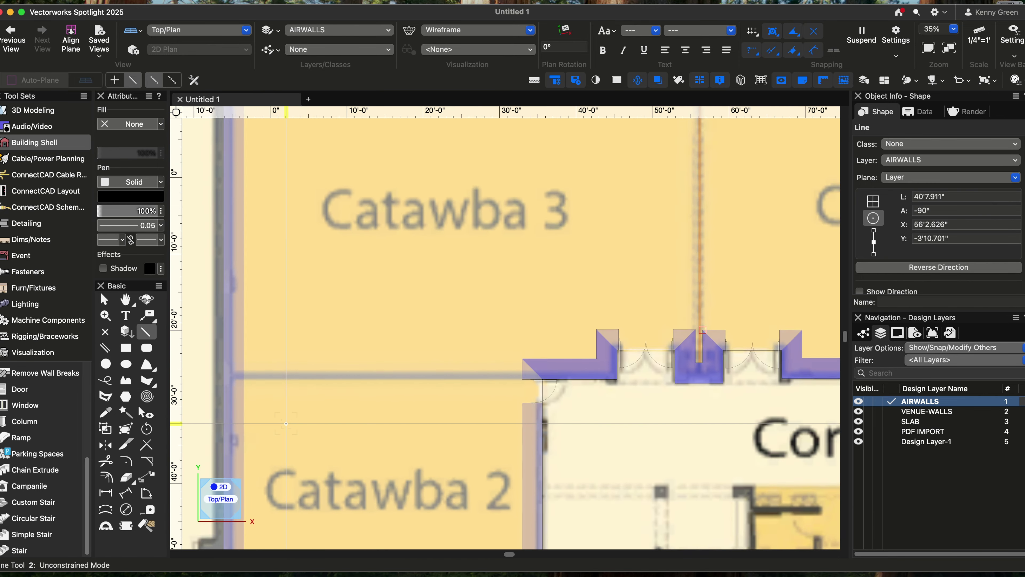
pyautogui.moveTo(423, 406); pyautogui.dragTo(516, 409, button='middle')
pyautogui.scroll(2, 444, 404)
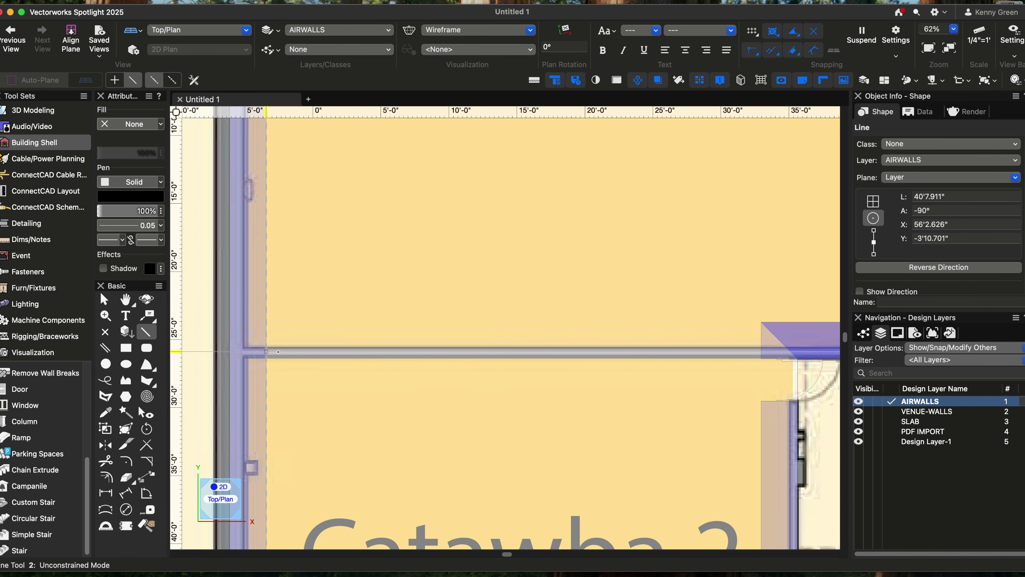
pyautogui.click(270, 351)
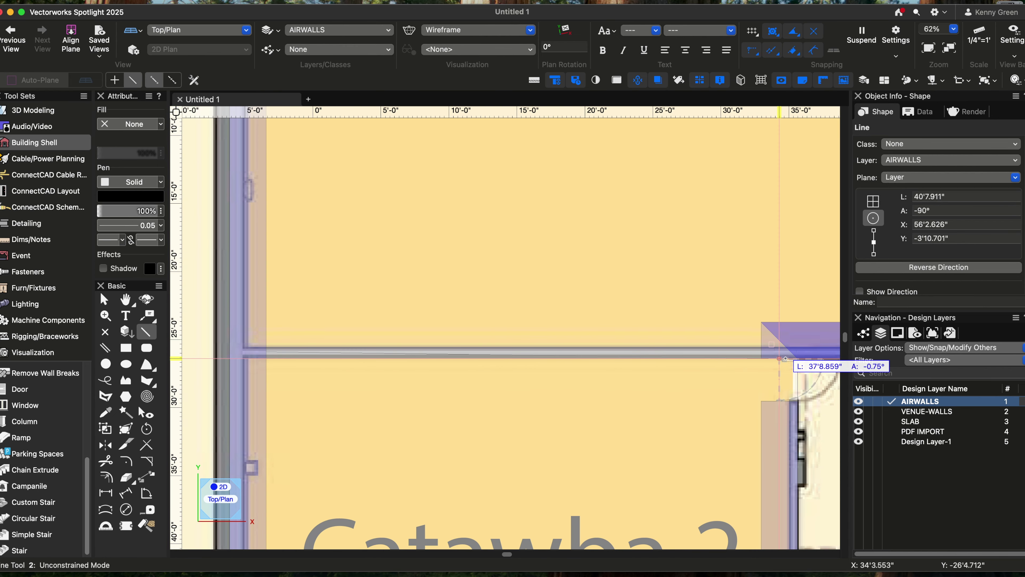
pyautogui.click(761, 357)
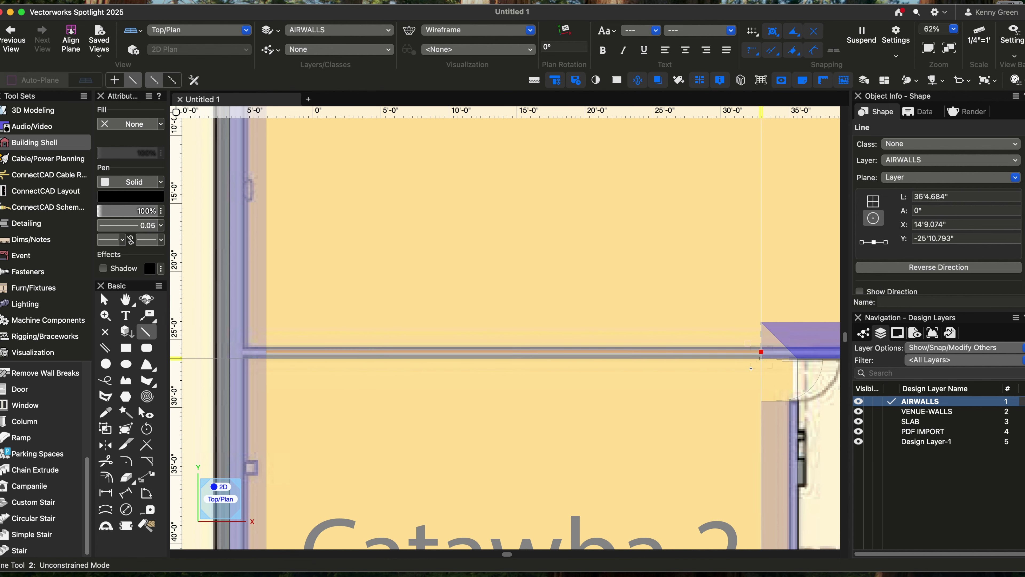
# Select all four airwall lines dividing the Catawba rooms together.
pyautogui.scroll(-3, 623, 385)
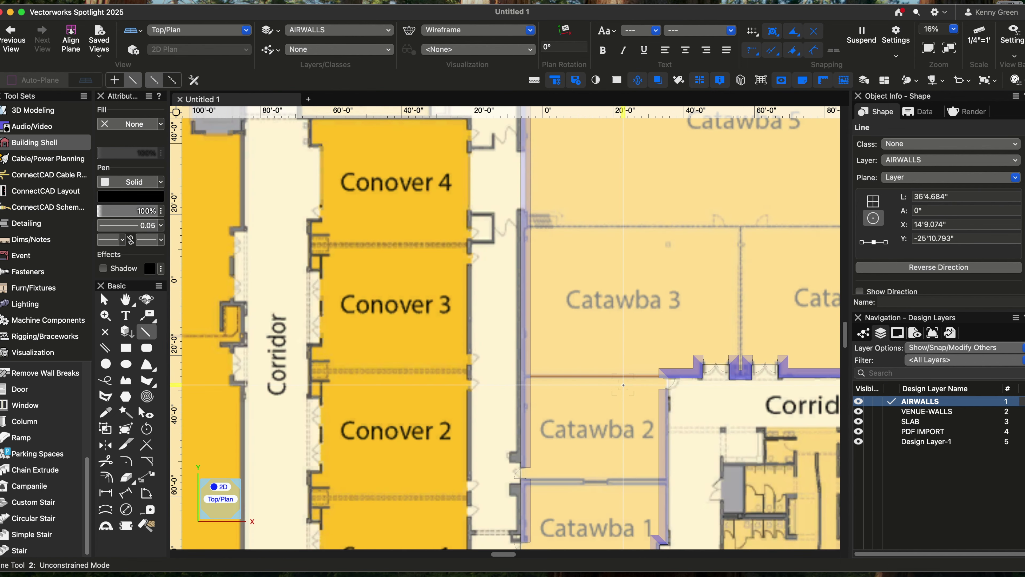
pyautogui.press('h')
pyautogui.moveTo(624, 466); pyautogui.dragTo(585, 355)
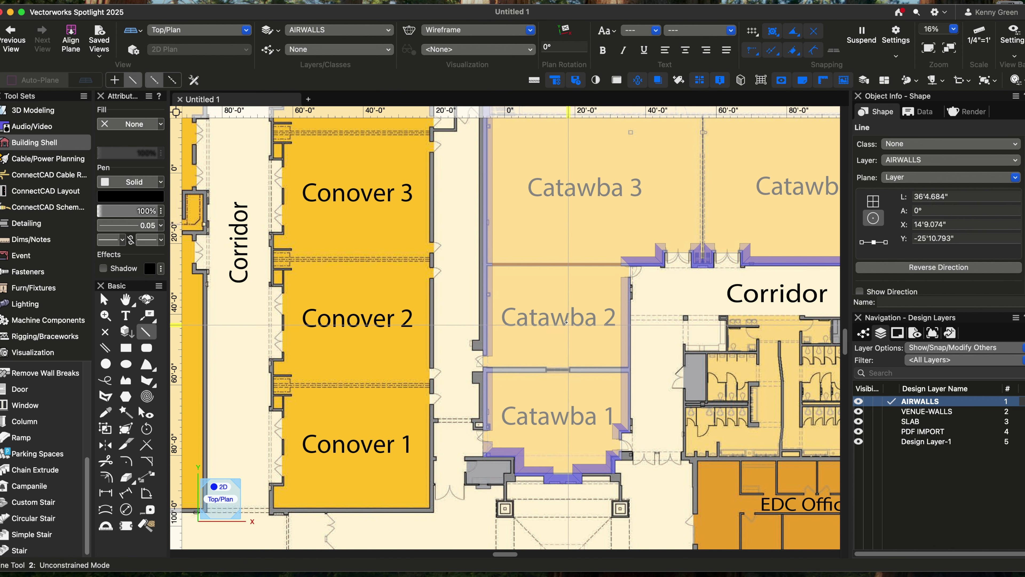
pyautogui.press('h')
pyautogui.moveTo(751, 218); pyautogui.dragTo(650, 359)
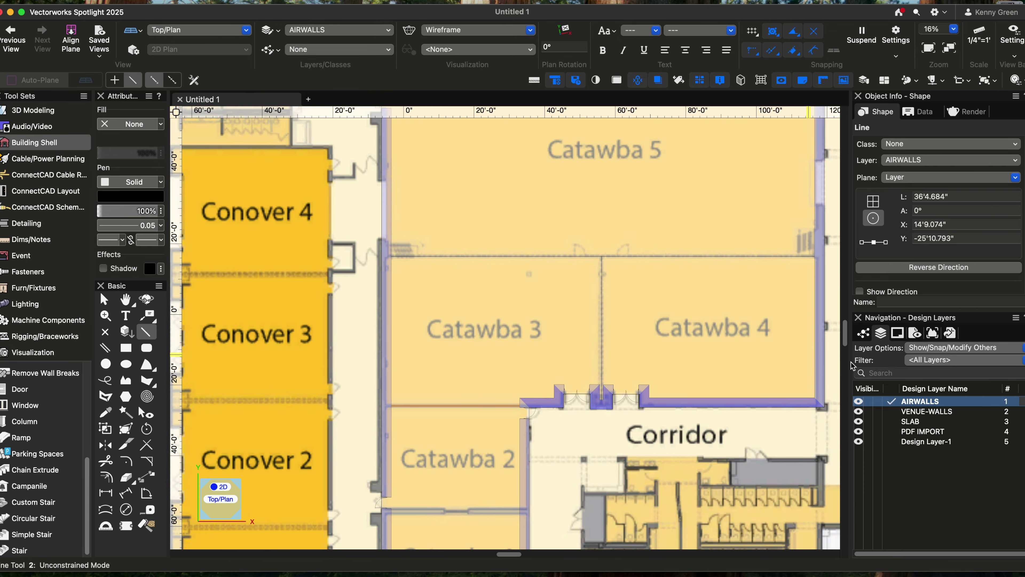
pyautogui.press('x')
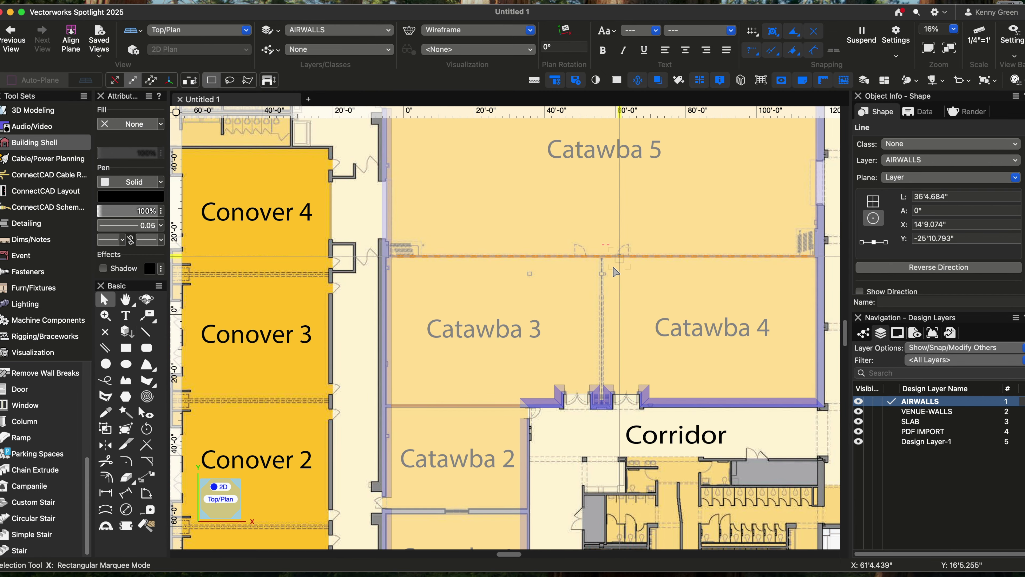
pyautogui.keyDown('shift'); pyautogui.click(619, 257); pyautogui.keyUp('shift')
pyautogui.keyDown('shift'); pyautogui.click(601, 276); pyautogui.keyUp('shift')
pyautogui.press('h')
pyautogui.moveTo(685, 241); pyautogui.dragTo(659, 419)
pyautogui.keyDown('shift'); pyautogui.click(664, 231); pyautogui.keyUp('shift')
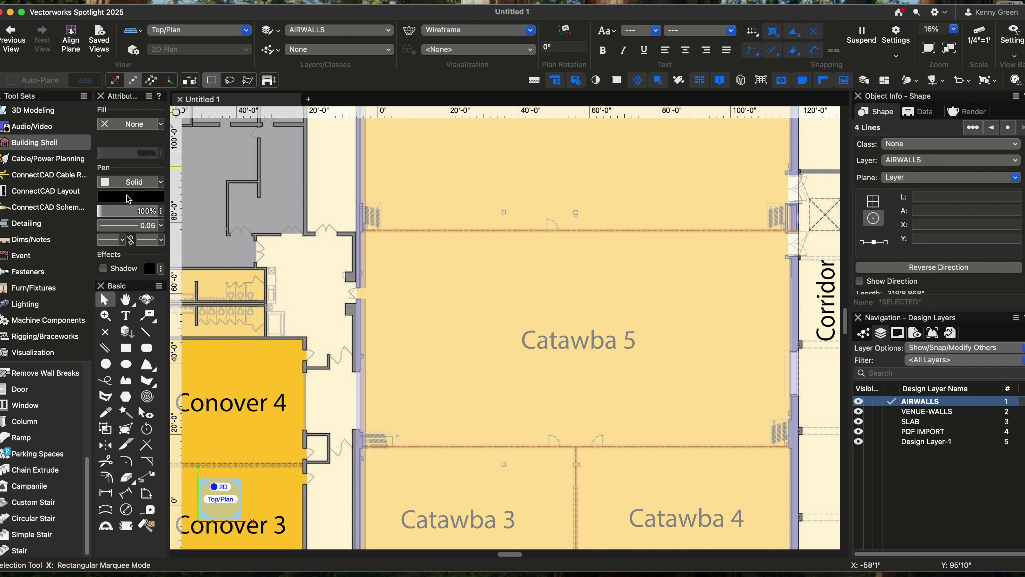
# Change the pen style of the selected airwall lines to the VW-01 Short Dashed line type.
pyautogui.click(128, 185)
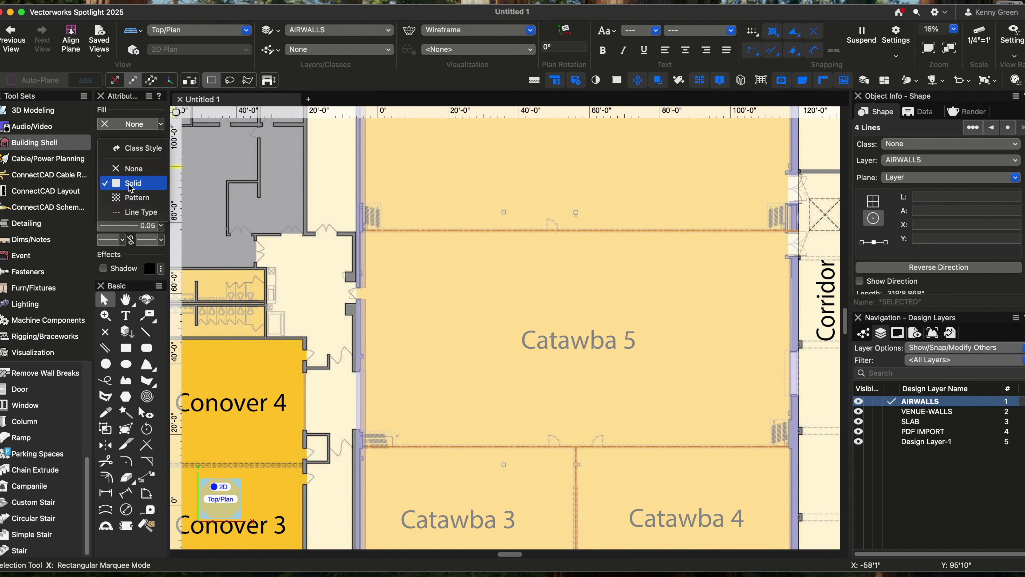
pyautogui.click(142, 212)
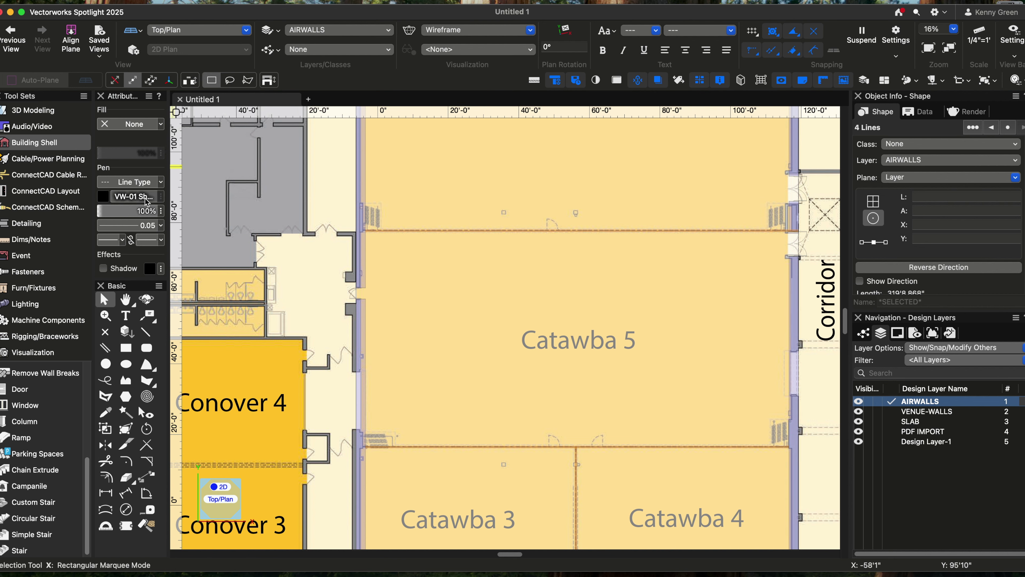
pyautogui.click(144, 197)
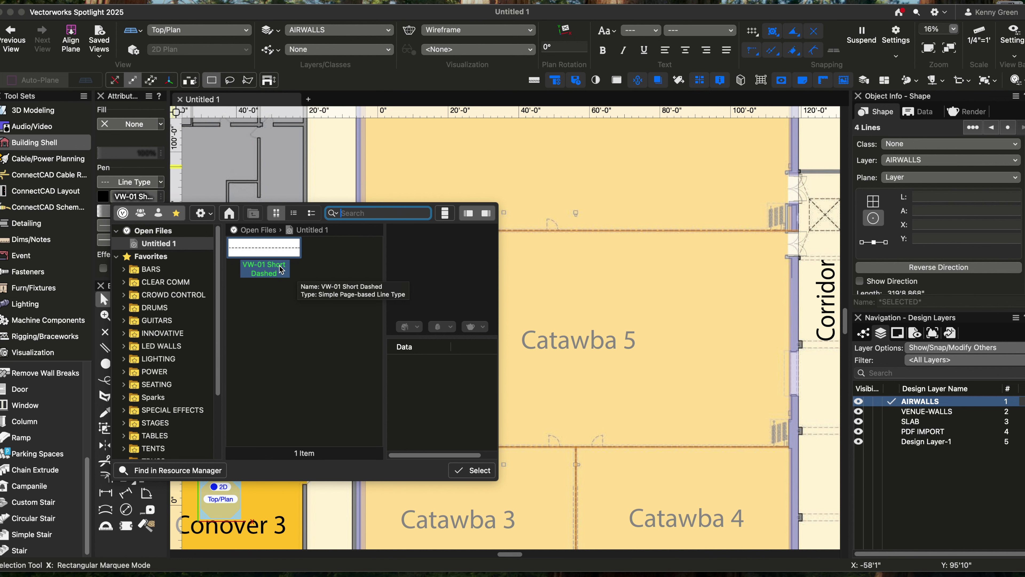
pyautogui.press('Return')
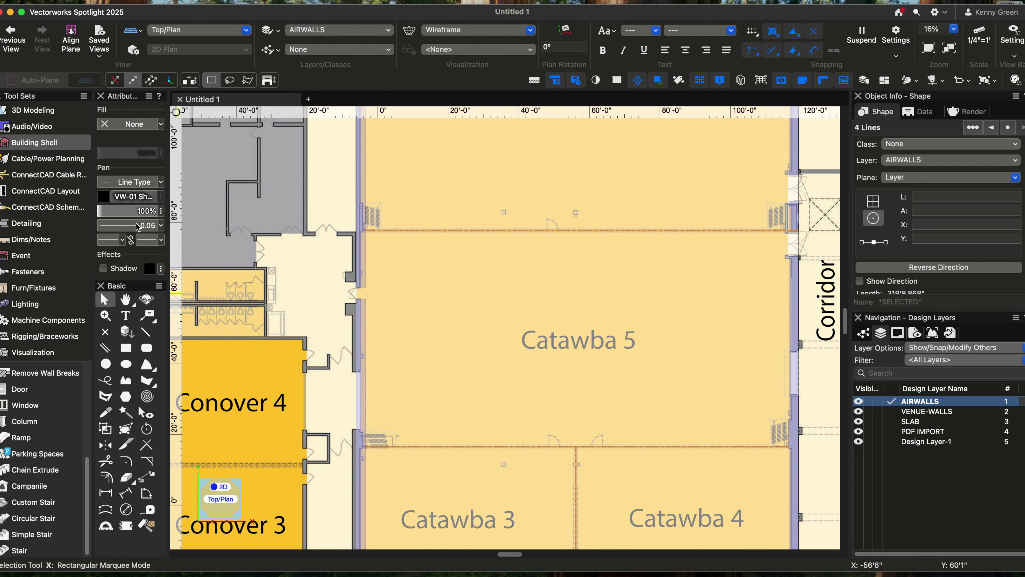
# Set the selected airwall lines' pen colour to red and their line thickness to 0.25.
pyautogui.click(104, 197)
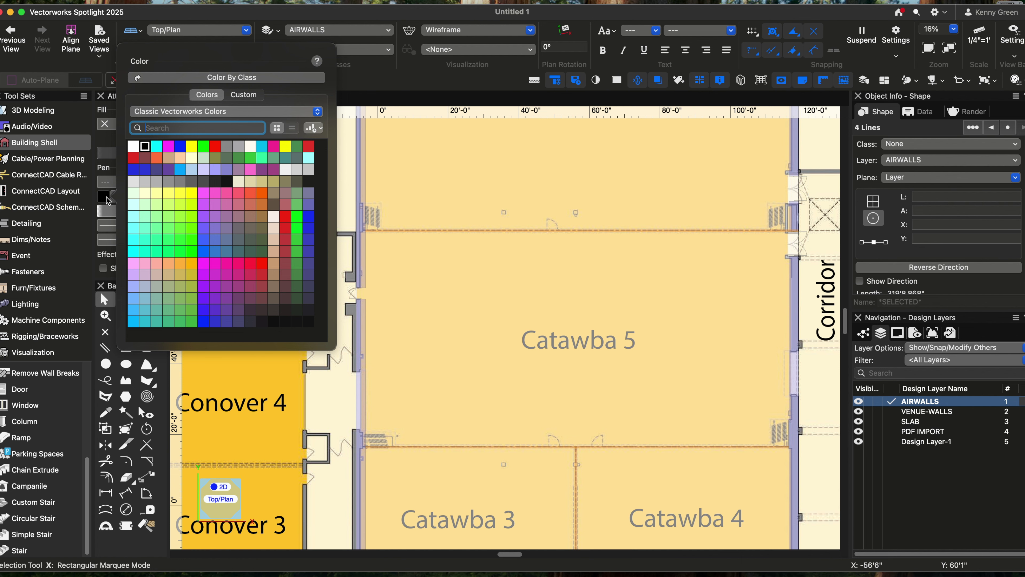
pyautogui.click(137, 161)
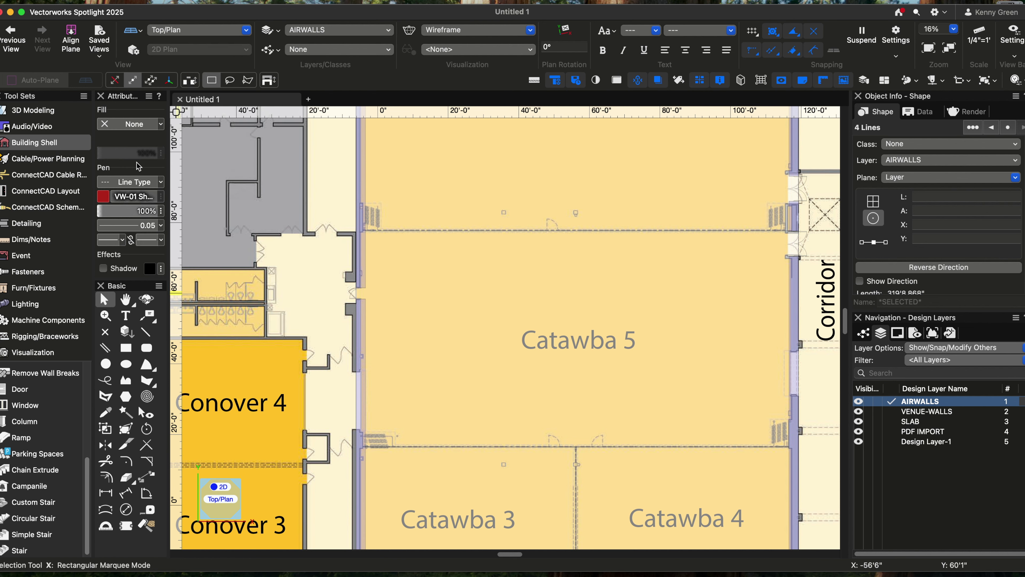
pyautogui.click(152, 226)
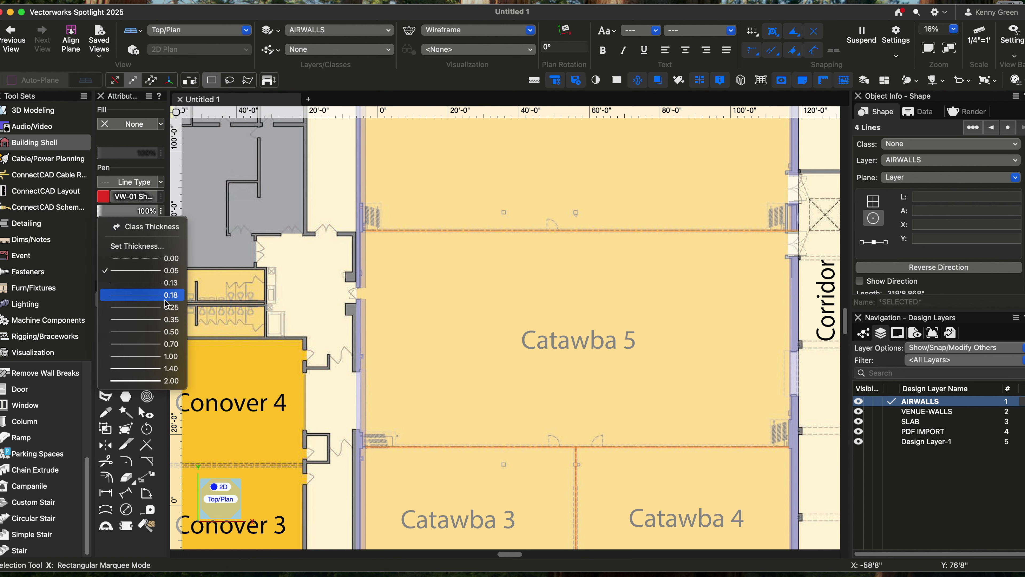
pyautogui.click(168, 308)
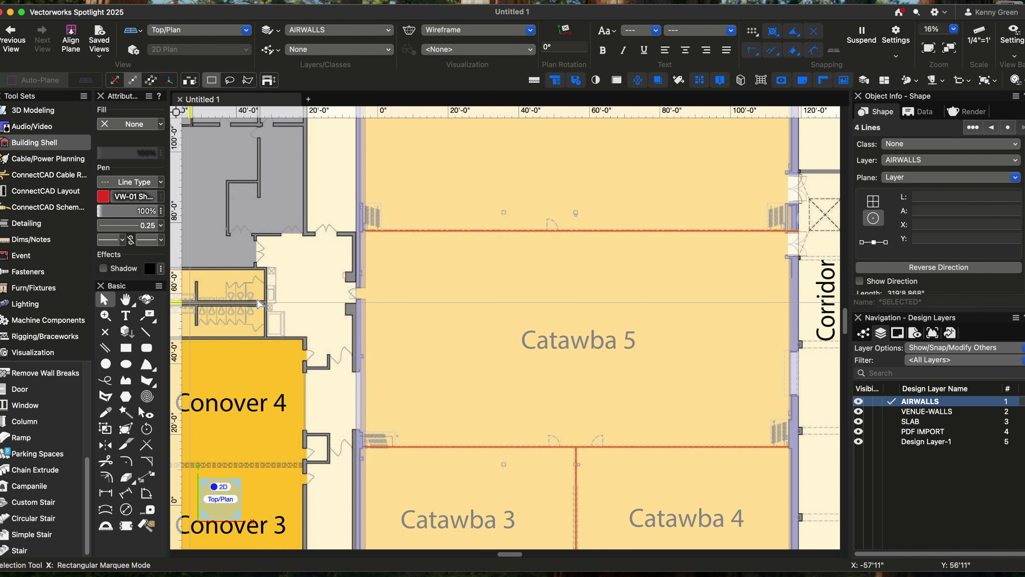
# Hide the PDF IMPORT layer to check the airwalls and venue walls on their own, and show the layer again.
pyautogui.scroll(-2, 537, 322)
pyautogui.scroll(-3, 537, 323)
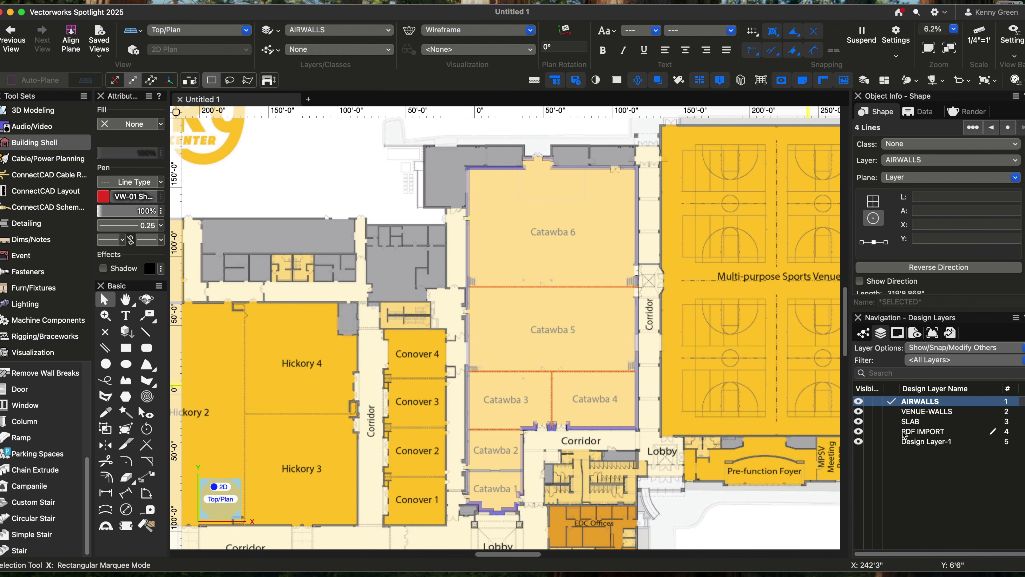
pyautogui.click(868, 431)
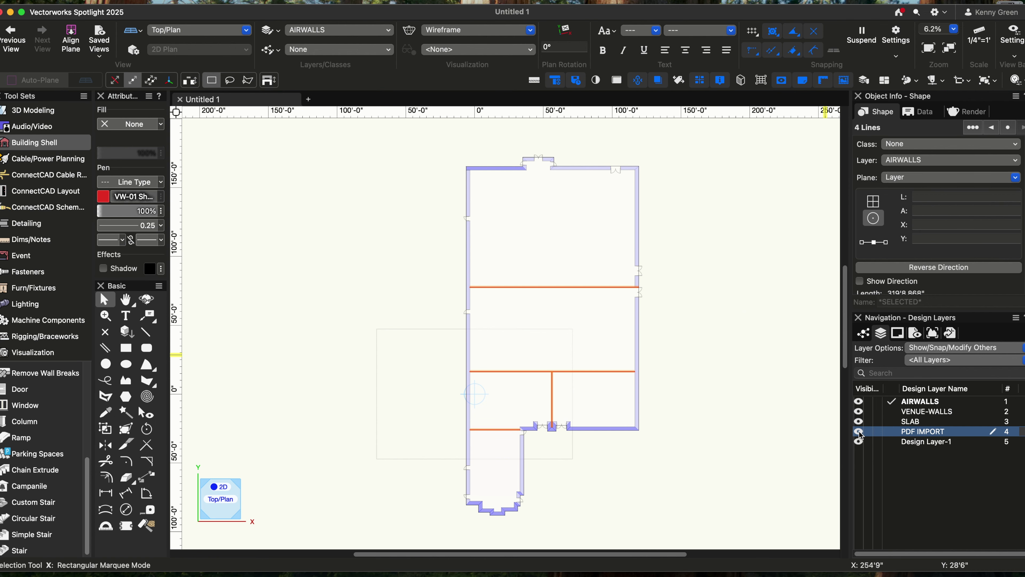
pyautogui.click(858, 431)
# Examine the venue's room data table for the Catawba ceiling heights and return to the Catawba rooms on the floor plan.
pyautogui.scroll(-3, 291, 404)
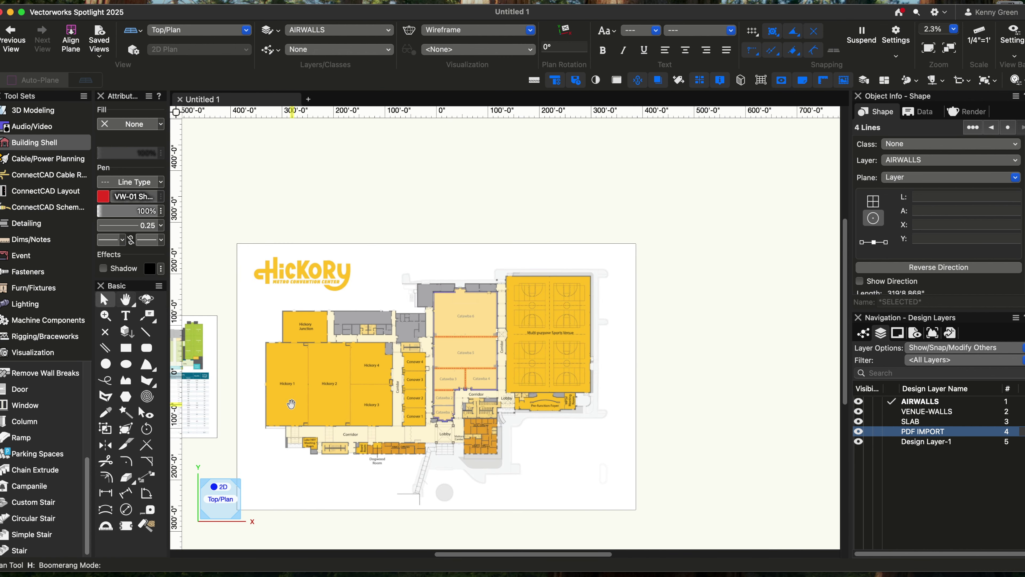
pyautogui.hscroll(-5, 422, 394)
pyautogui.scroll(2, 438, 384)
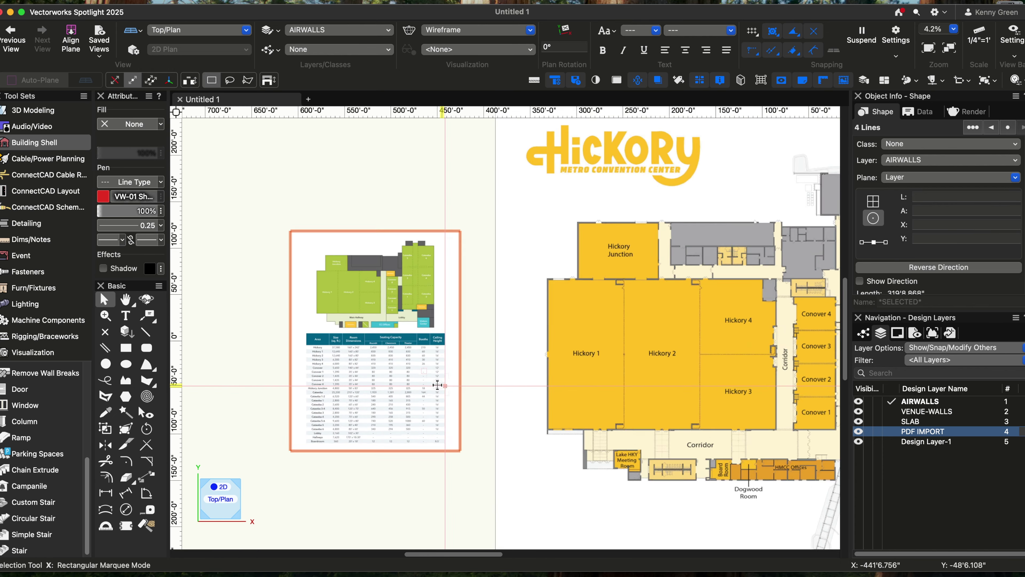
pyautogui.scroll(2, 437, 385)
pyautogui.scroll(3, 438, 382)
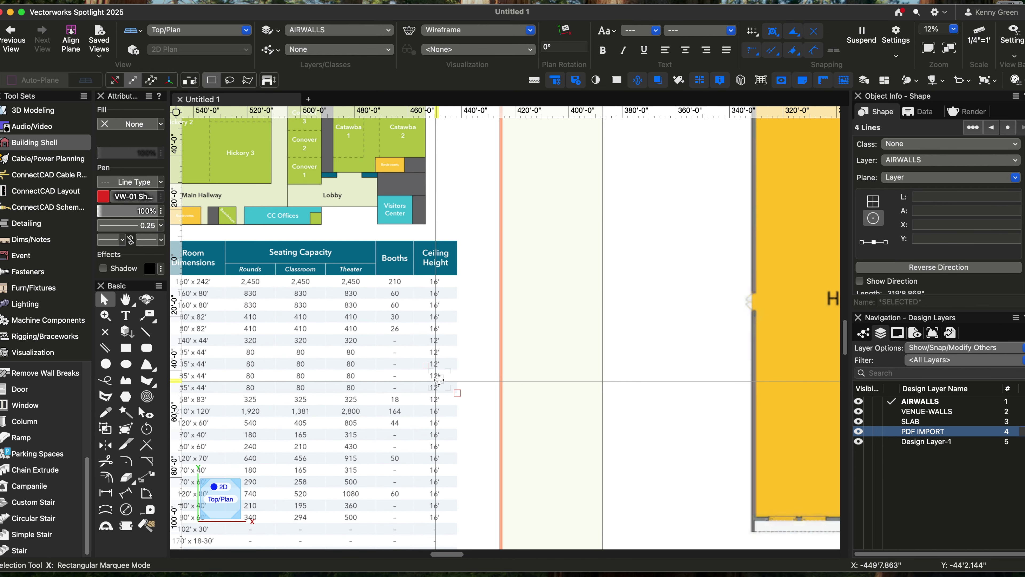
pyautogui.hscroll(-5, 438, 379)
pyautogui.scroll(-2, 438, 379)
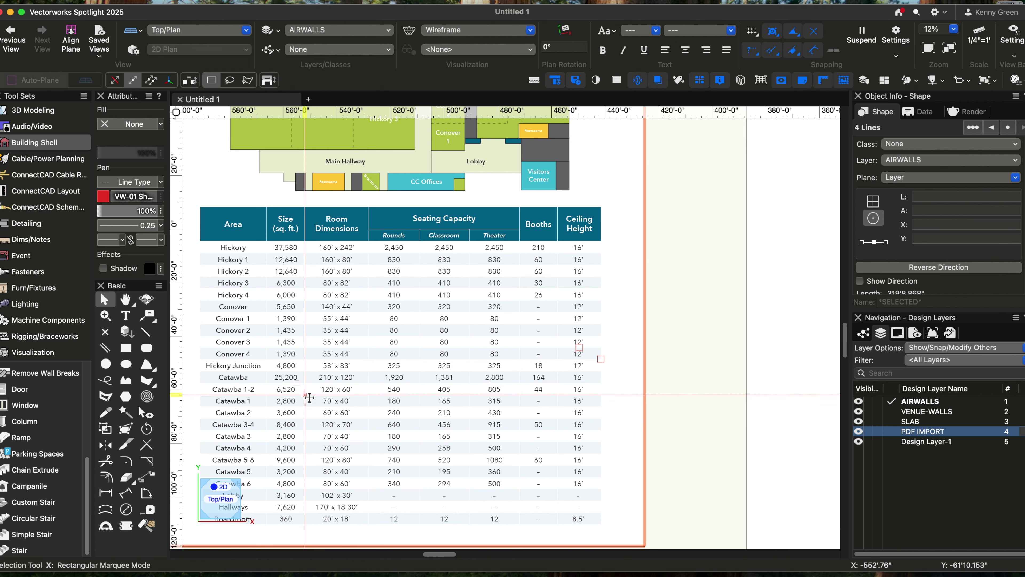
pyautogui.press('h')
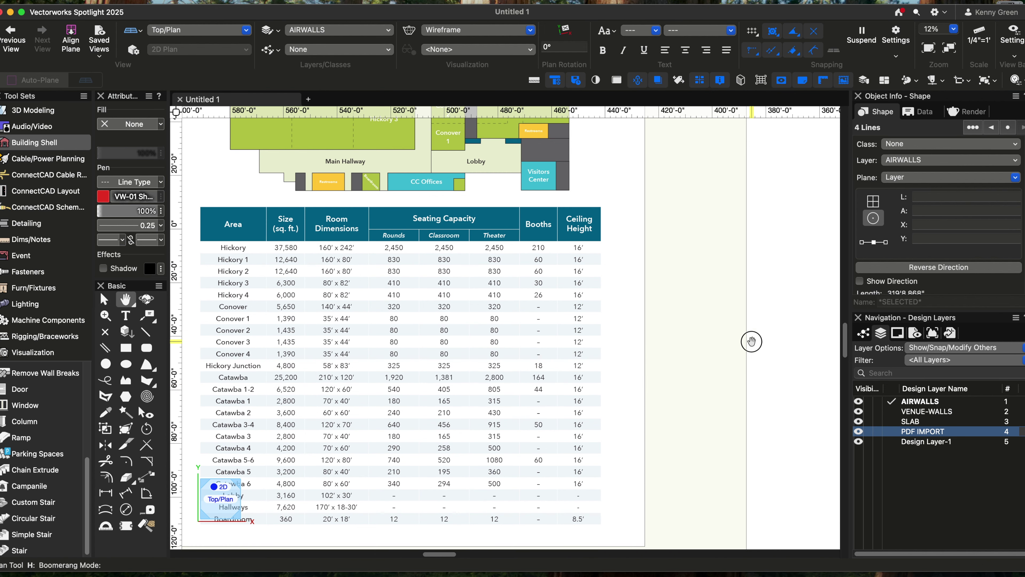
pyautogui.moveTo(752, 341); pyautogui.dragTo(203, 335)
pyautogui.press('x')
pyautogui.scroll(-5, 425, 321)
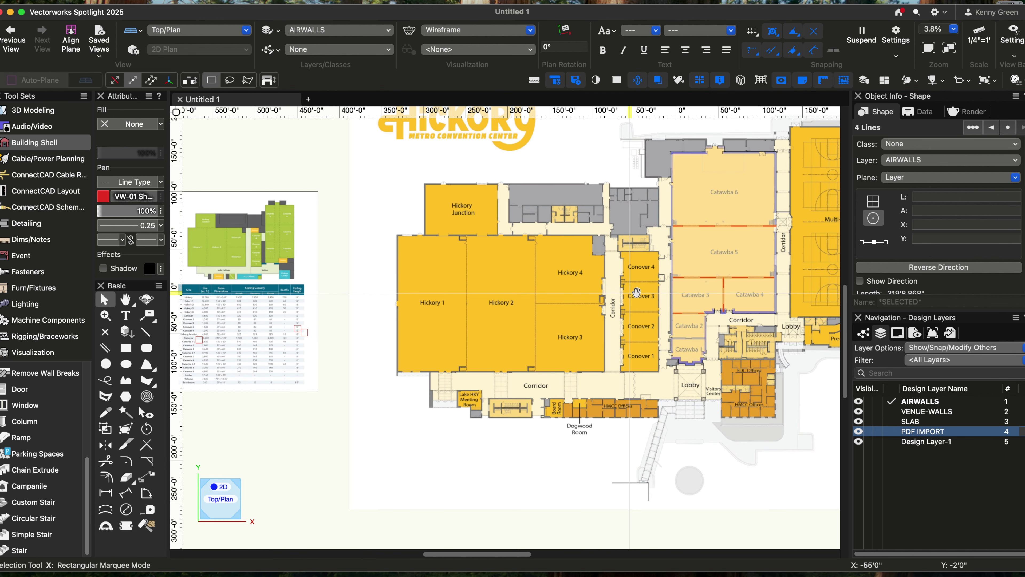
pyautogui.hscroll(5, 637, 292)
pyautogui.scroll(2, 556, 312)
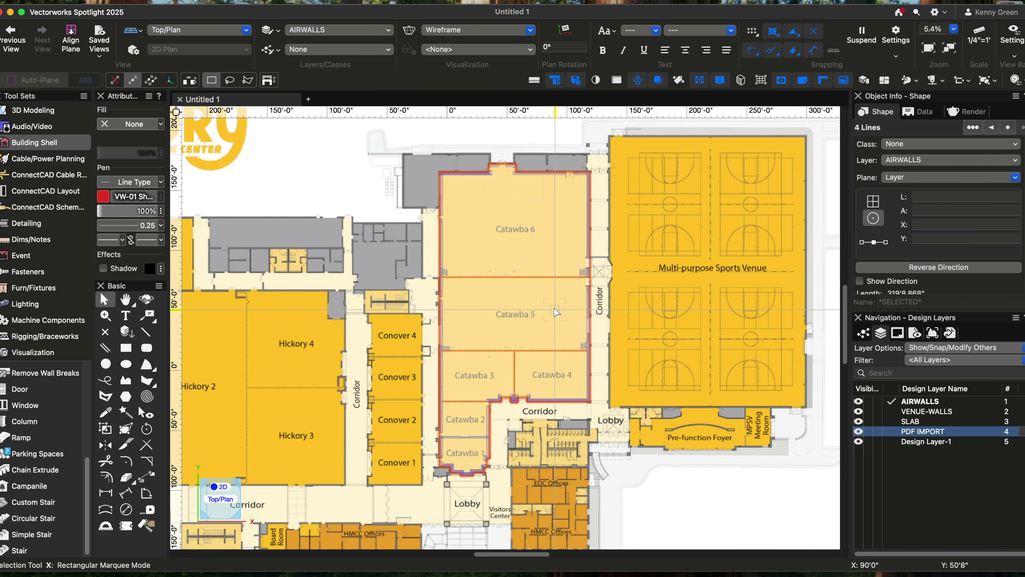
pyautogui.scroll(1, 556, 312)
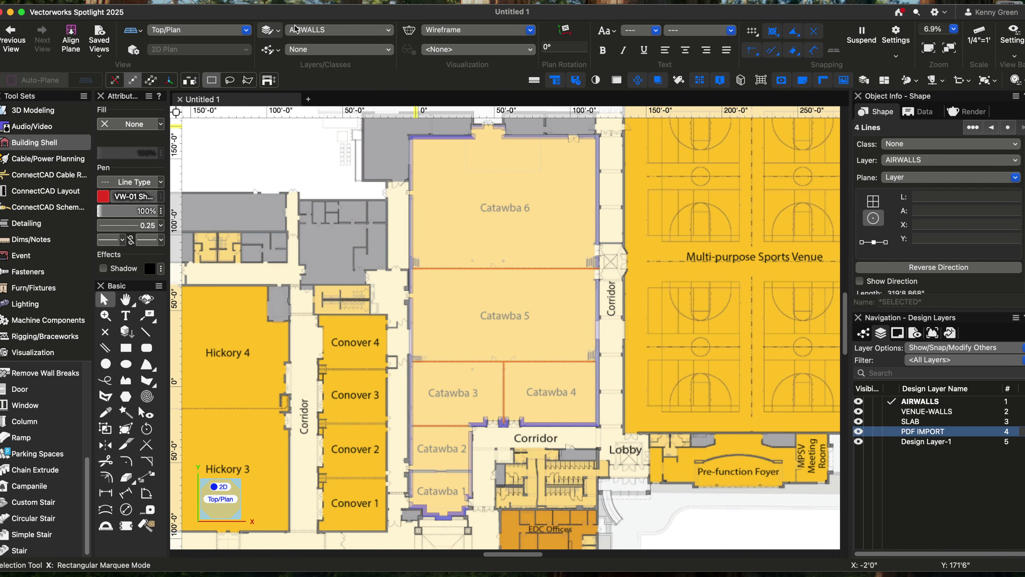
# Raise the four selected airwall lines in the Front view from the floor to the top edge of the venue walls.
pyautogui.click(313, 31)
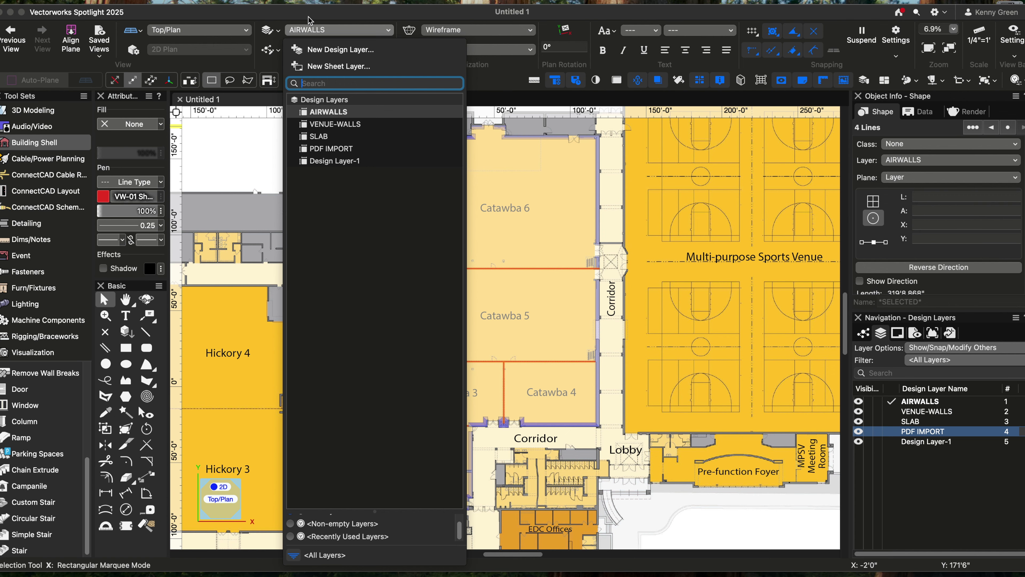
pyautogui.click(246, 31)
pyautogui.click(214, 33)
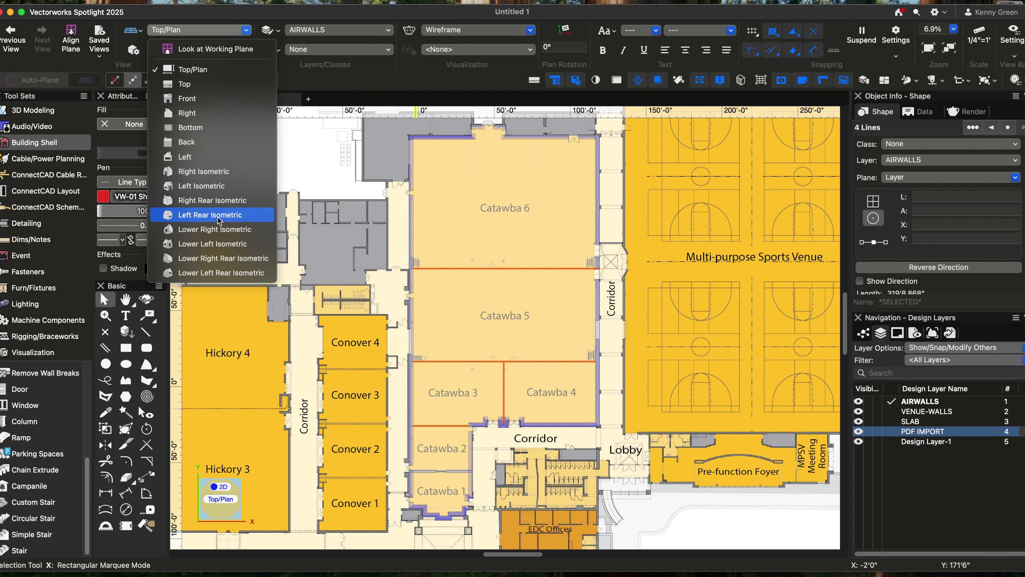
pyautogui.click(213, 100)
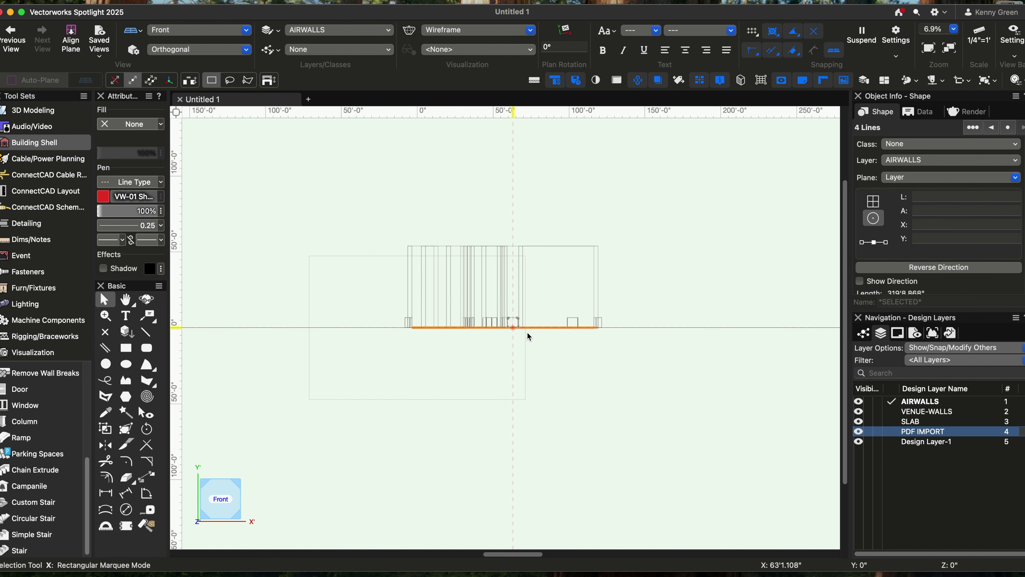
pyautogui.moveTo(532, 327); pyautogui.dragTo(535, 247)
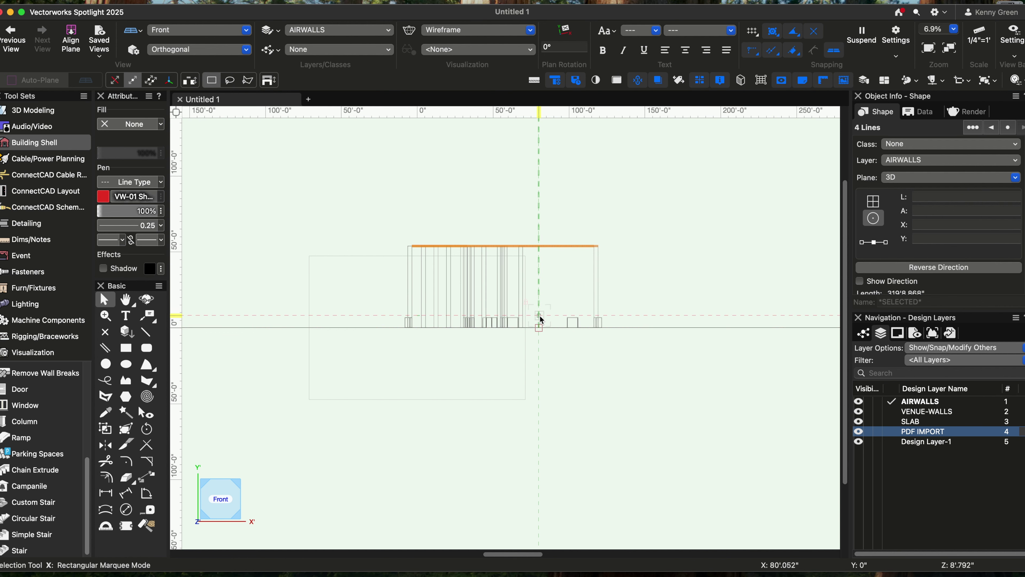
pyautogui.click(207, 36)
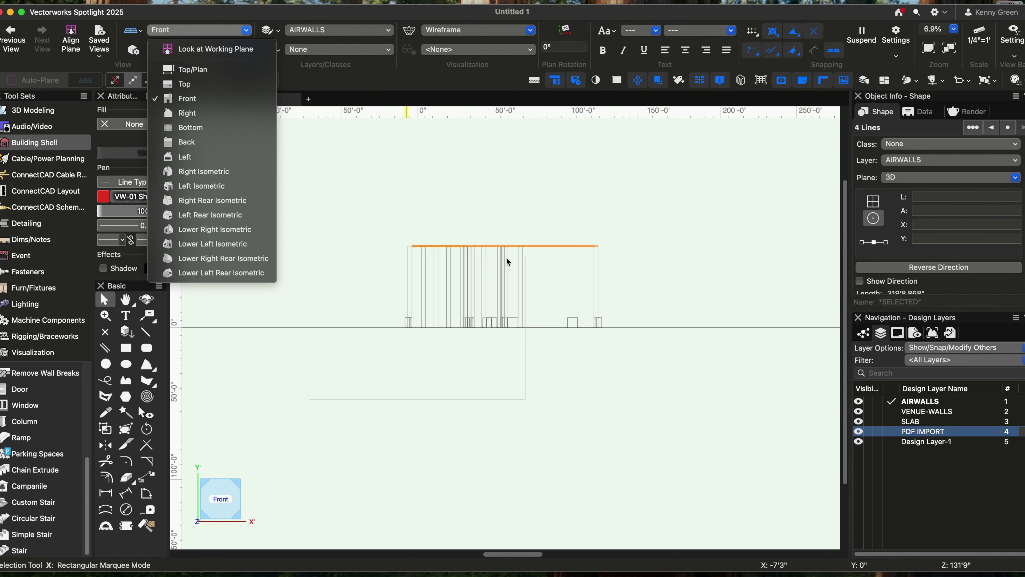
pyautogui.click(246, 13)
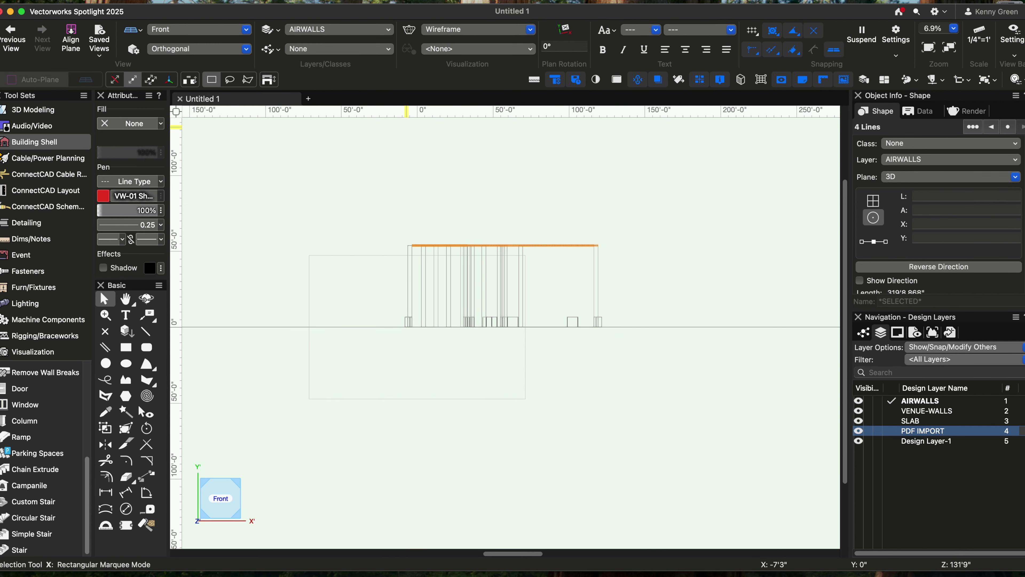
pyautogui.click(150, 0)
pyautogui.moveTo(158, 12)
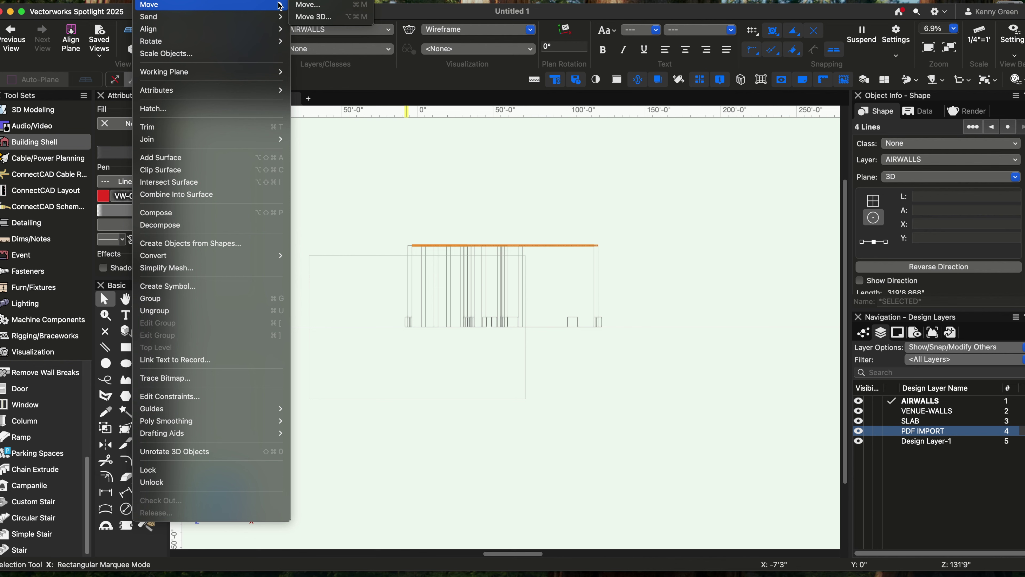
pyautogui.click(308, 4)
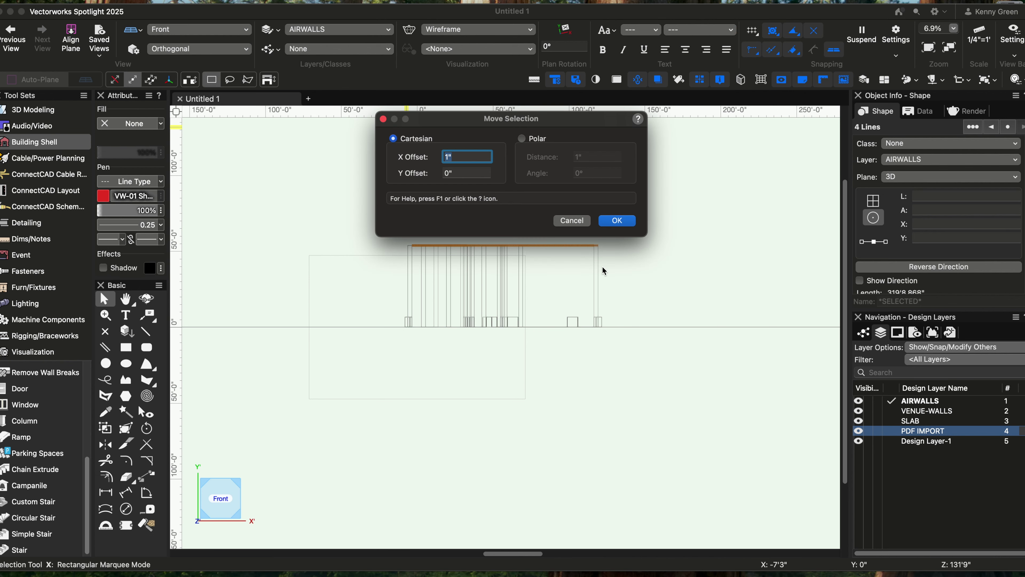
pyautogui.click(567, 221)
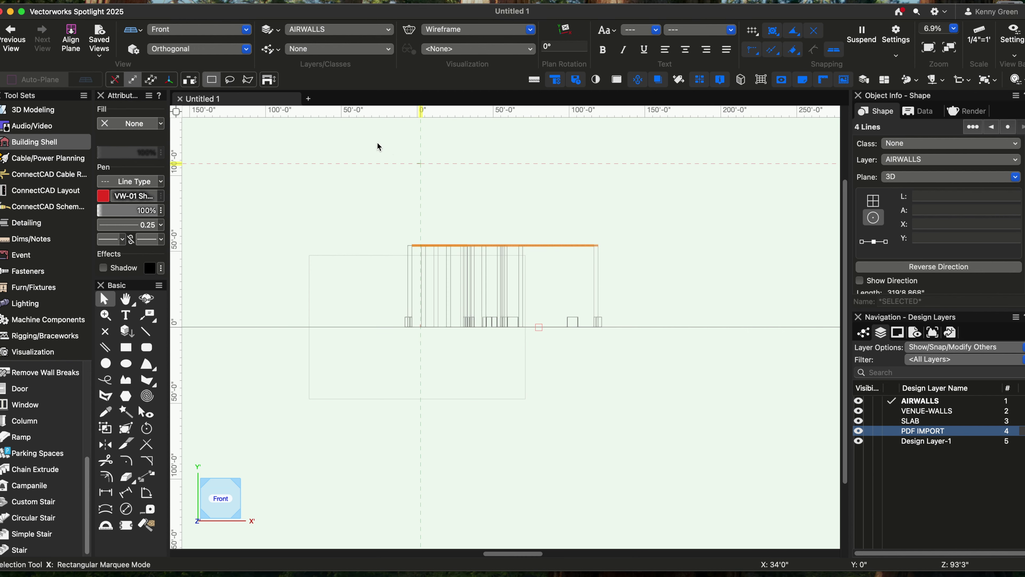
# Inspect the raised airwalls in a Right Isometric view with Normal Perspective and the PDF IMPORT layer hidden.
pyautogui.click(239, 484)
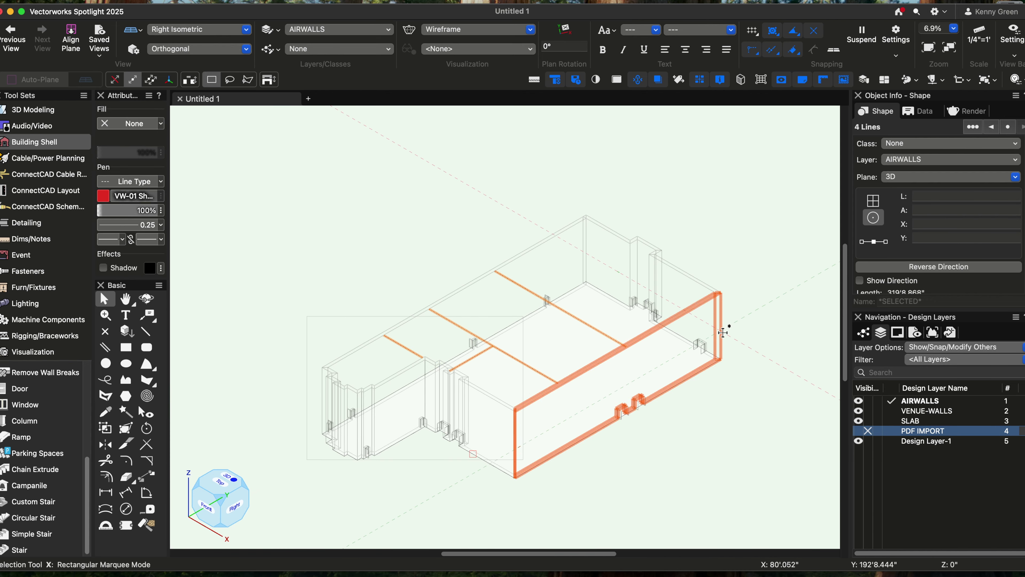
pyautogui.click(188, 50)
pyautogui.click(216, 104)
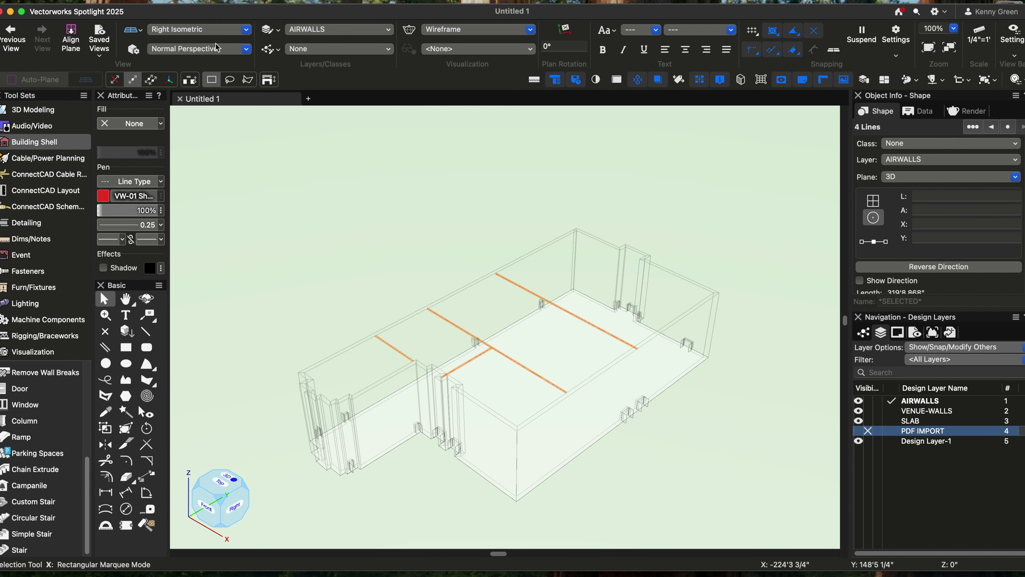
pyautogui.click(221, 49)
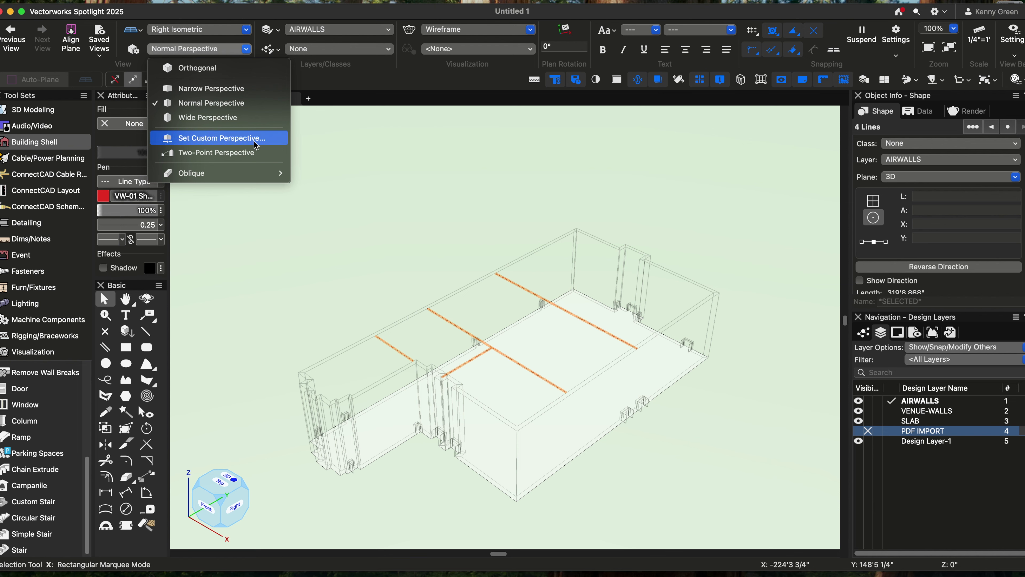
pyautogui.click(247, 153)
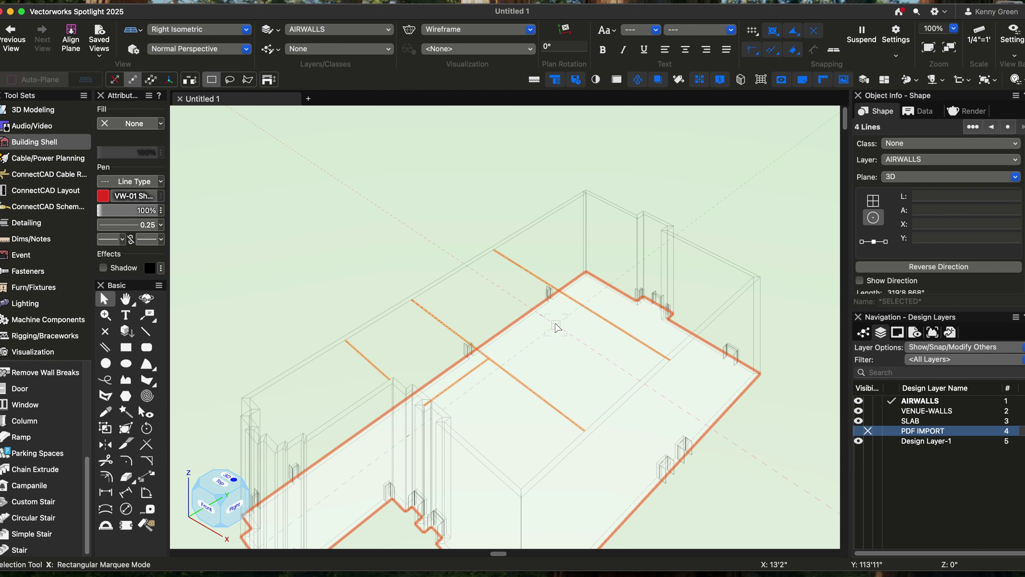
pyautogui.scroll(-3, 557, 325)
pyautogui.moveTo(597, 379); pyautogui.dragTo(620, 343, button='middle')
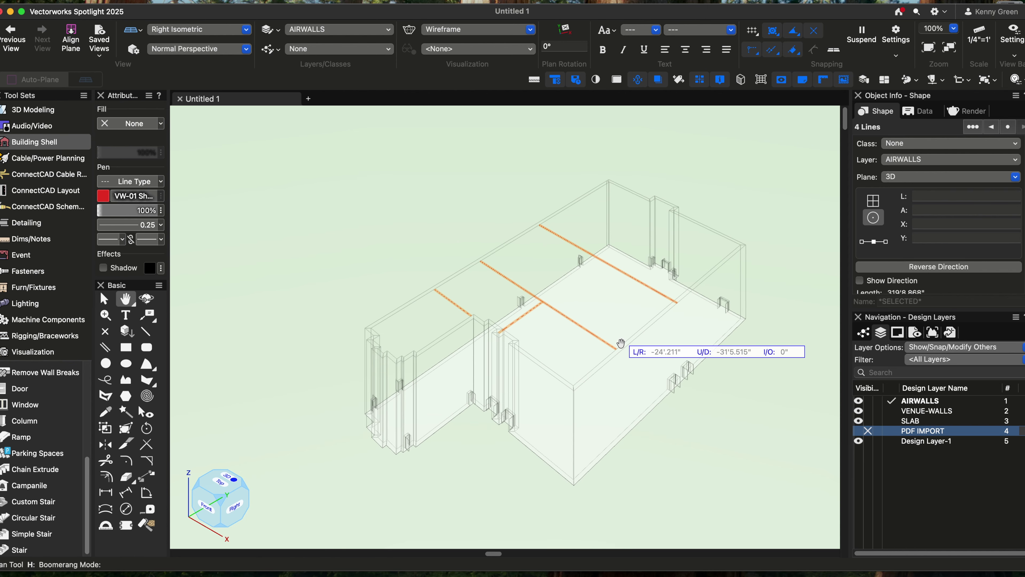
# Return to the Top/Plan view of the venue and deselect the airwall lines.
pyautogui.press('space')
pyautogui.moveTo(553, 363)
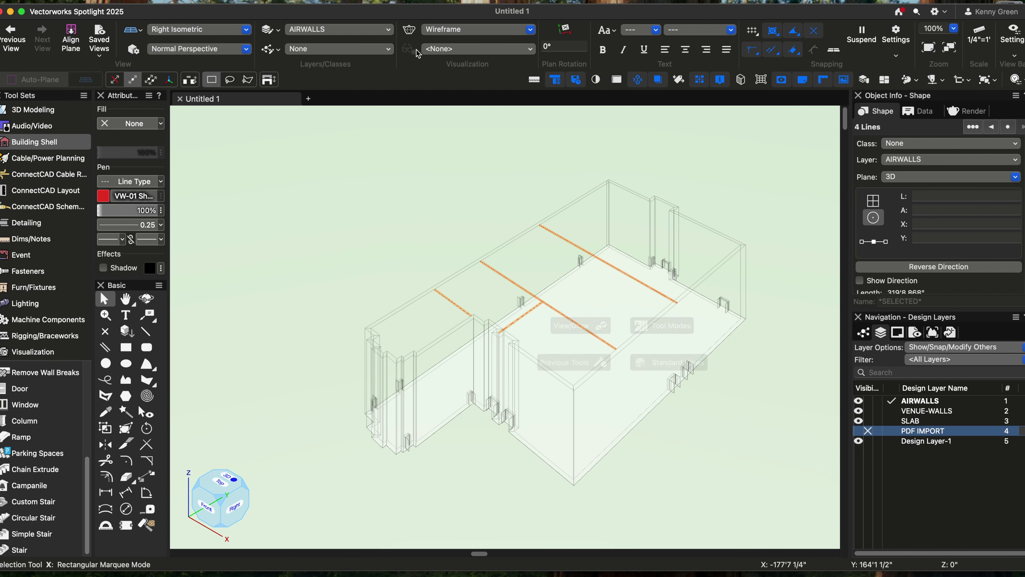
pyautogui.click(440, 27)
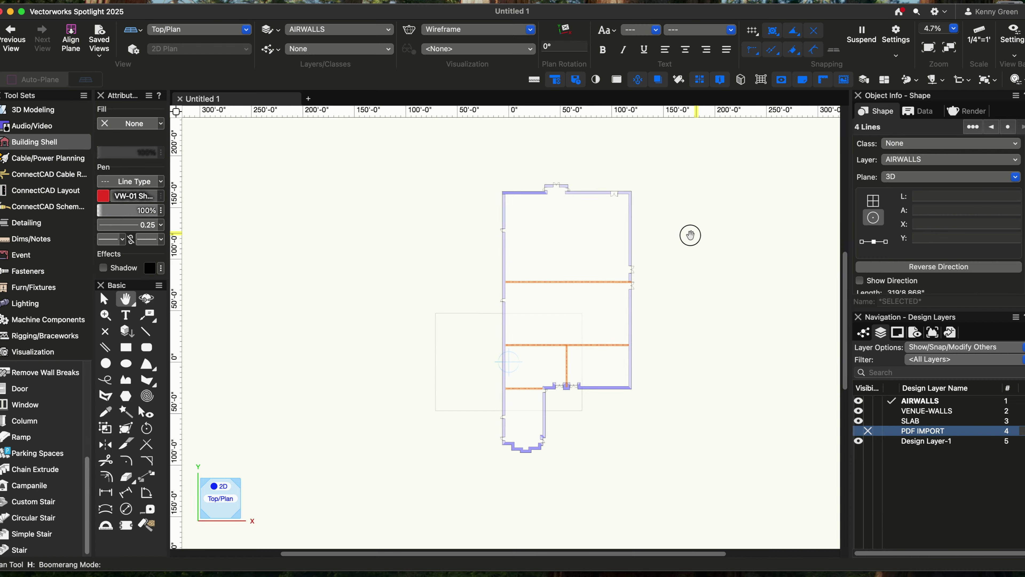
pyautogui.moveTo(690, 235); pyautogui.dragTo(675, 236)
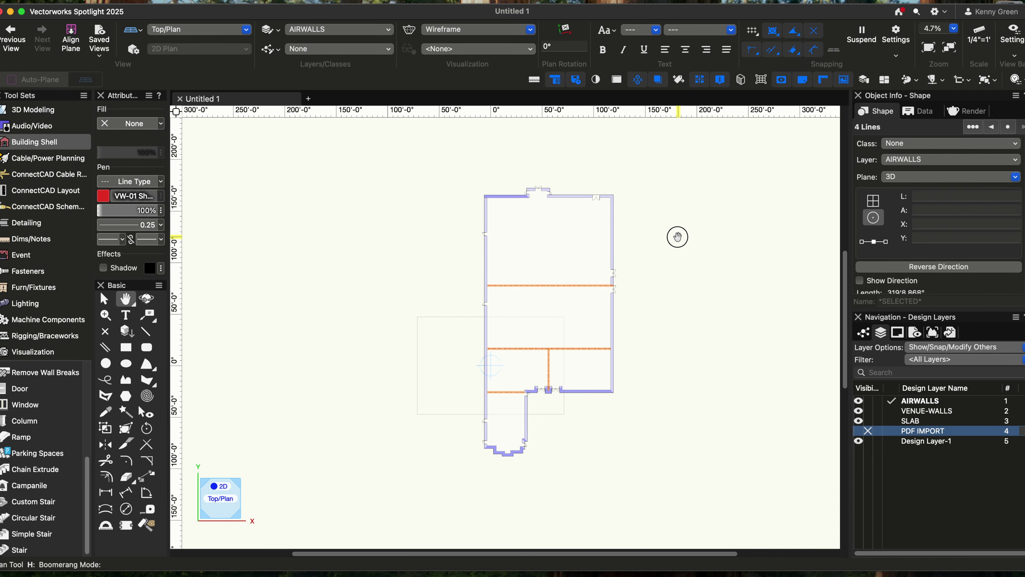
pyautogui.press('x')
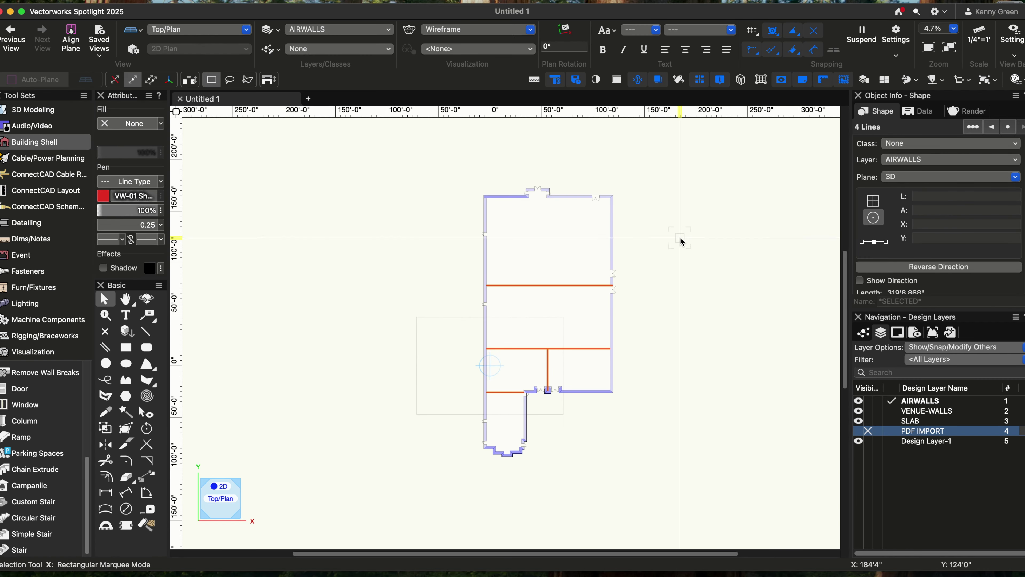
pyautogui.click(680, 238)
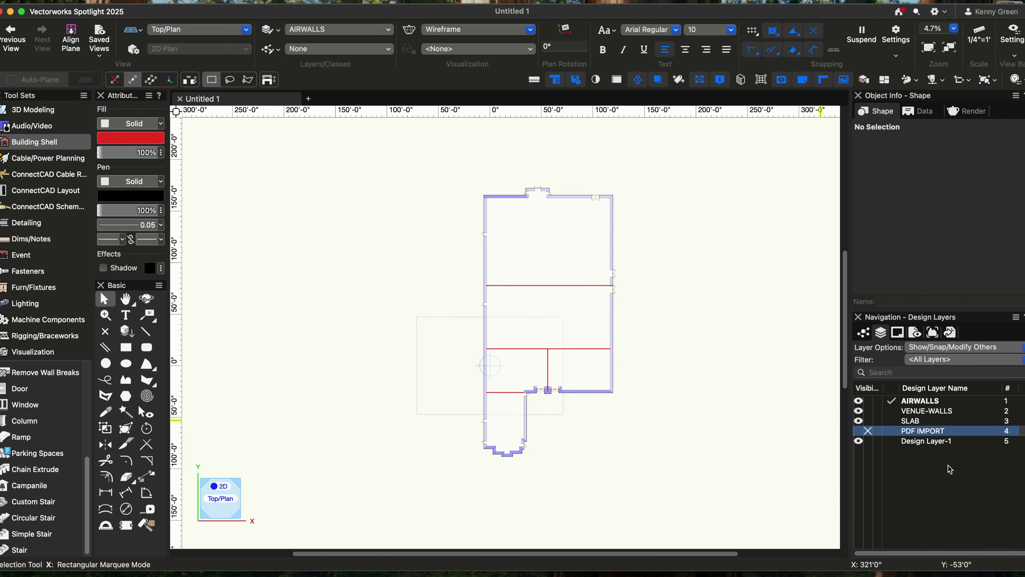
# Create a new design layer named TEXT and make the PDF IMPORT layer visible again.
pyautogui.rightClick(923, 438)
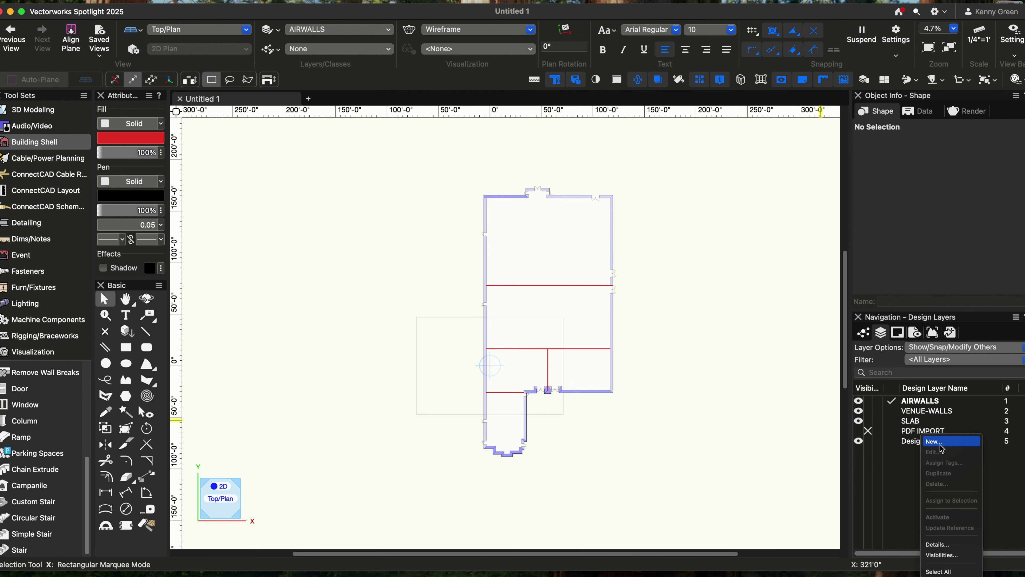
pyautogui.click(941, 444)
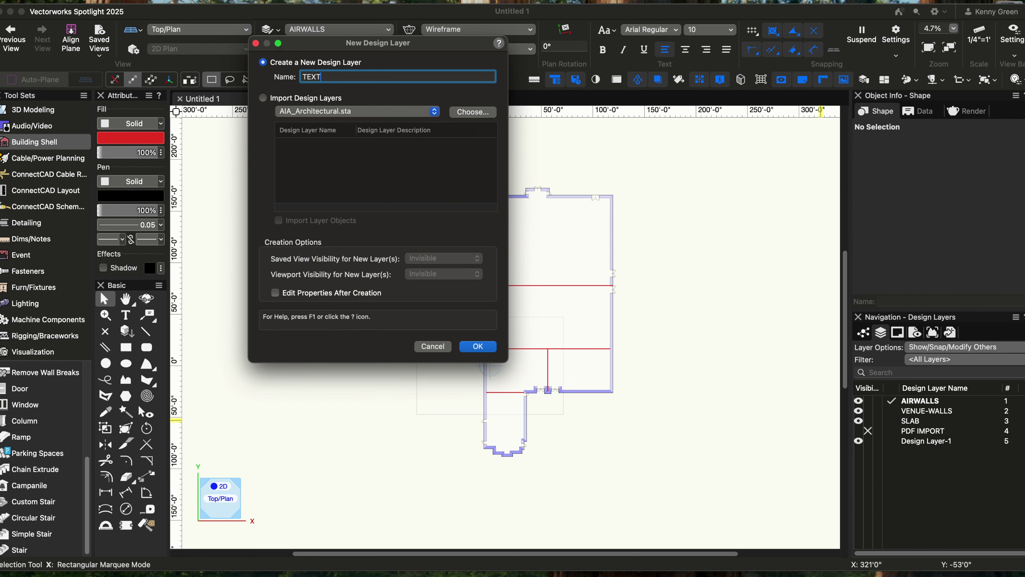
pyautogui.click(487, 346)
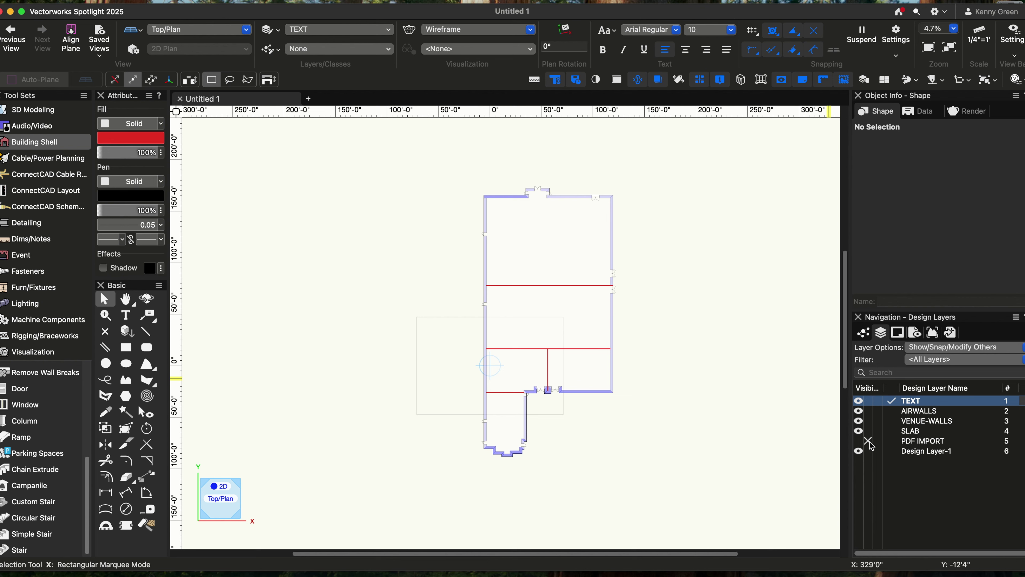
pyautogui.click(859, 441)
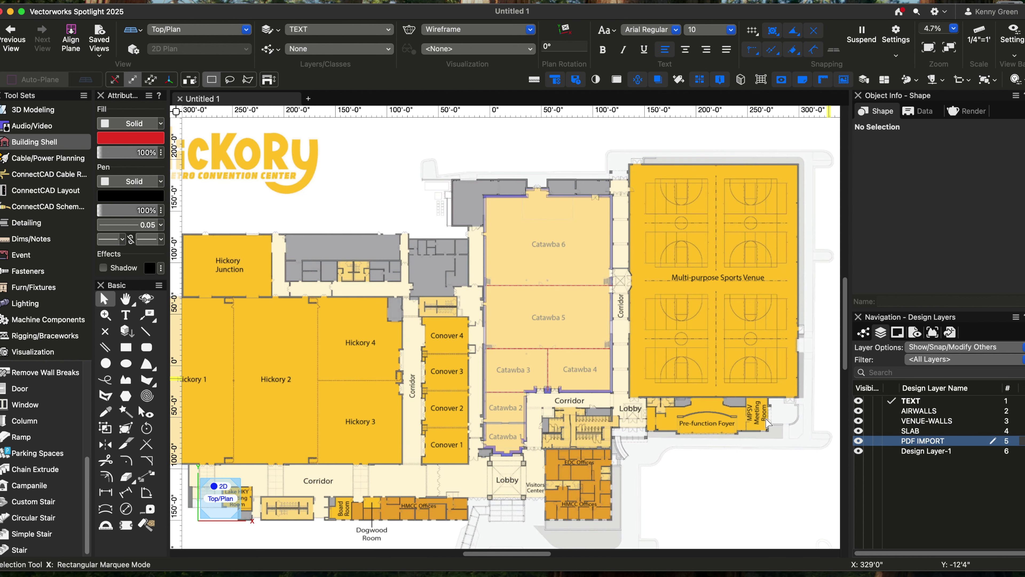
# Add a text block about 37'10" wide reading CATAWBA 6 above the plan's printed Catawba 6 room name.
pyautogui.scroll(3, 557, 253)
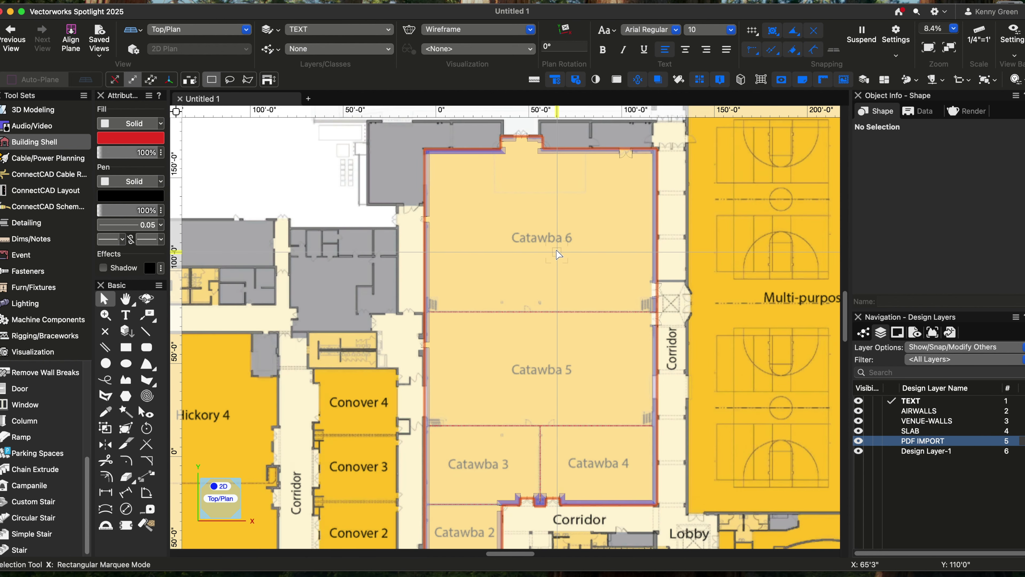
pyautogui.scroll(3, 557, 252)
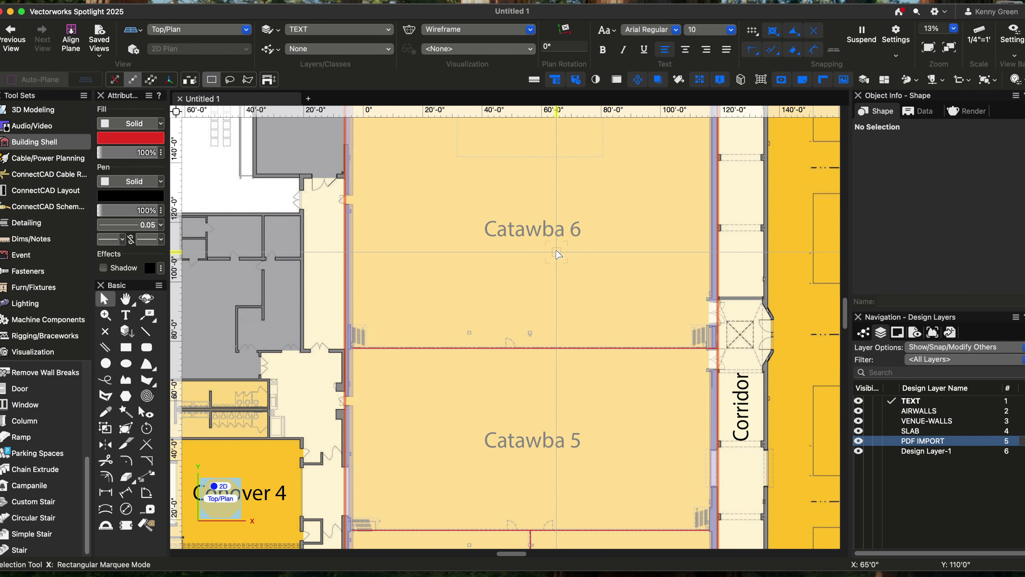
pyautogui.click(127, 315)
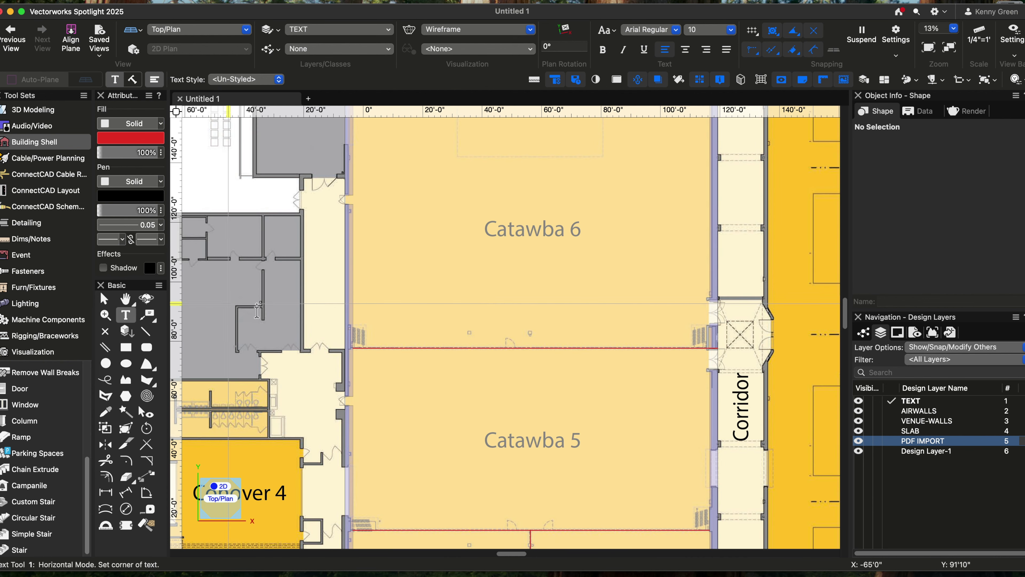
pyautogui.moveTo(534, 188); pyautogui.dragTo(596, 188)
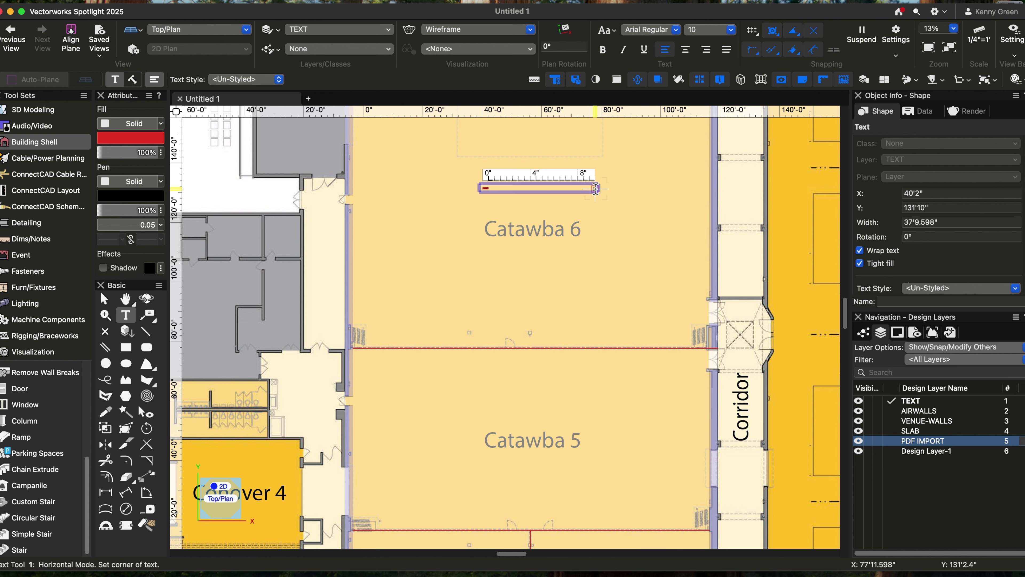
pyautogui.press('Escape')
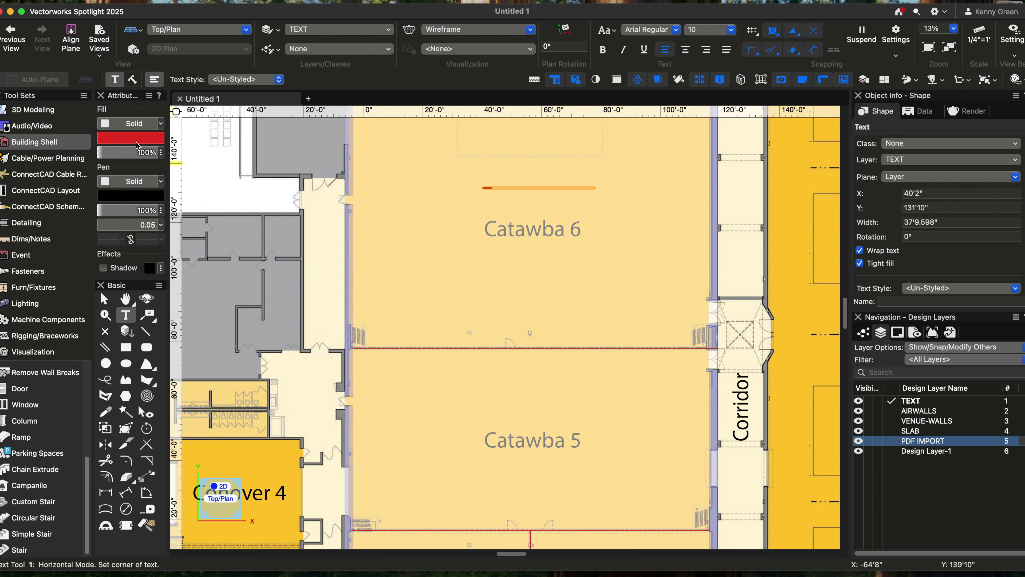
# Set the CATAWBA 6 label's fill to None and its text size to 48 pt.
pyautogui.click(138, 123)
pyautogui.click(138, 110)
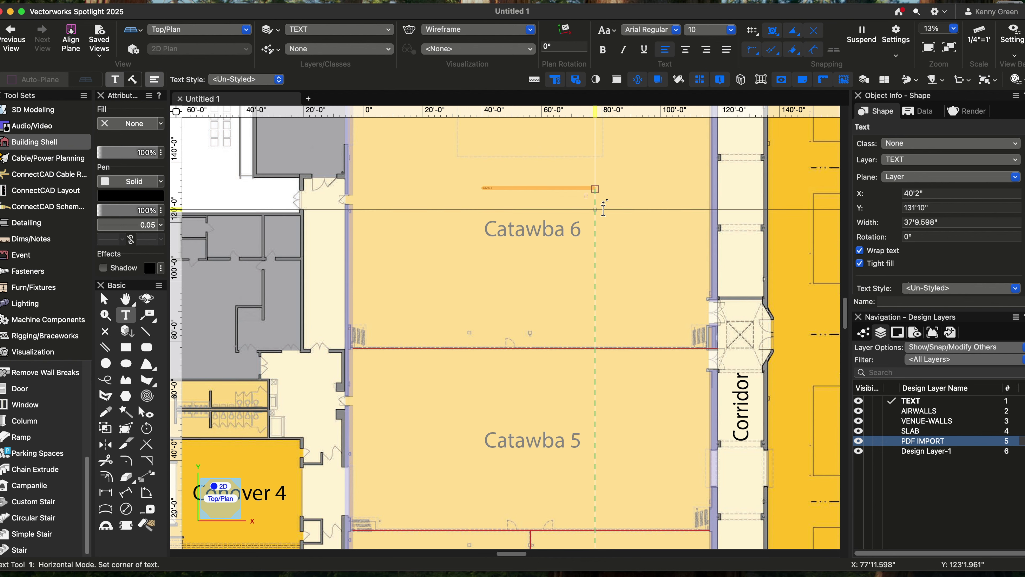
pyautogui.scroll(-2, 927, 254)
pyautogui.scroll(-5, 927, 253)
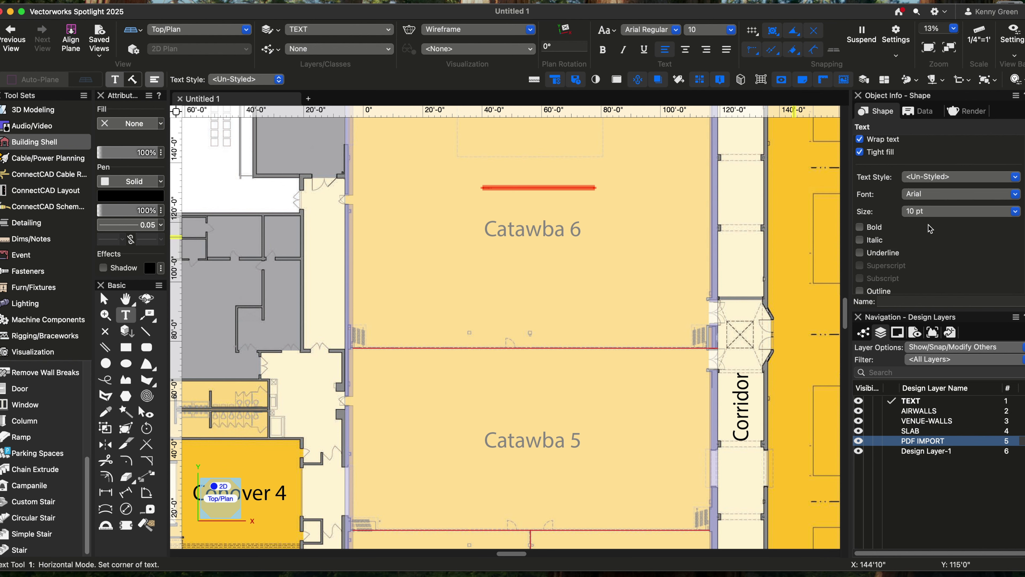
pyautogui.click(929, 210)
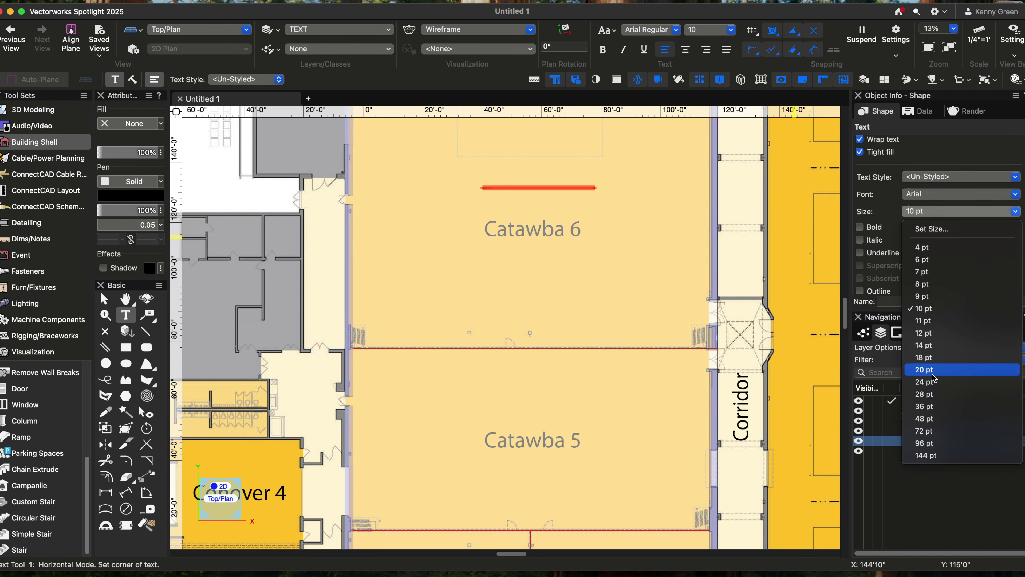
pyautogui.click(935, 382)
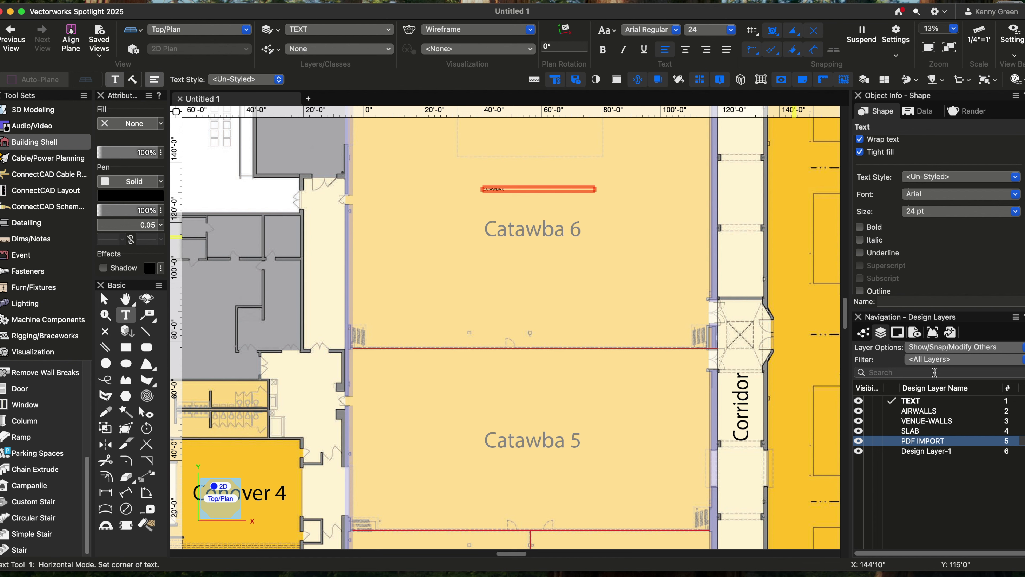
pyautogui.click(937, 213)
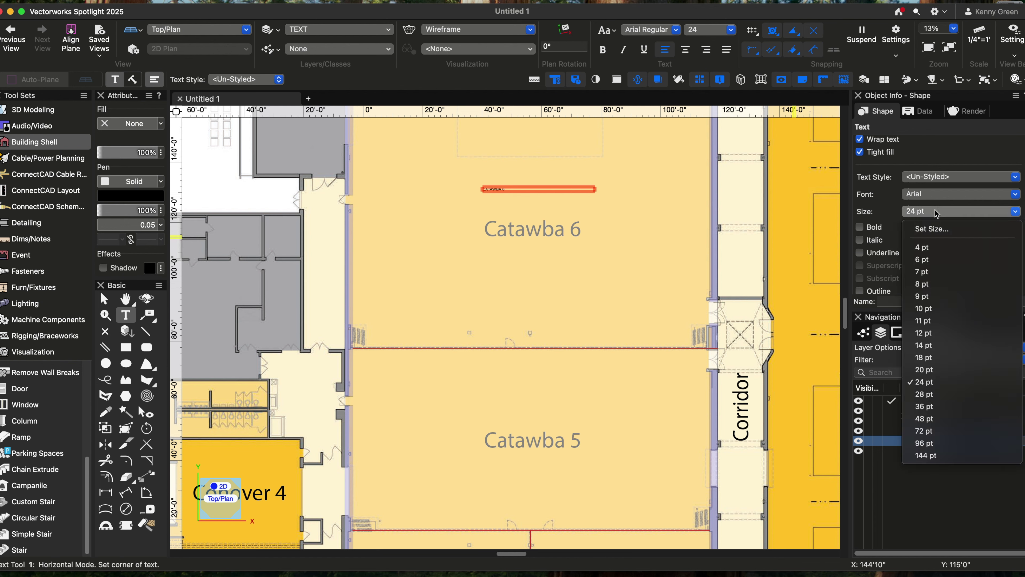
pyautogui.click(934, 422)
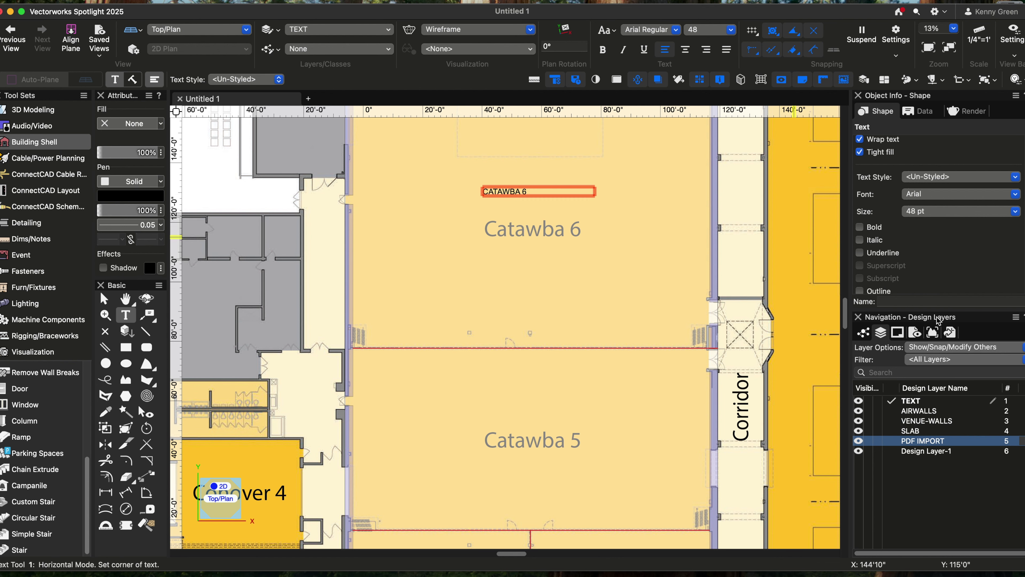
# Turn off Tight fill and Wrap text for the CATAWBA 6 label and return to the Selection tool.
pyautogui.click(861, 154)
pyautogui.click(859, 140)
pyautogui.click(105, 299)
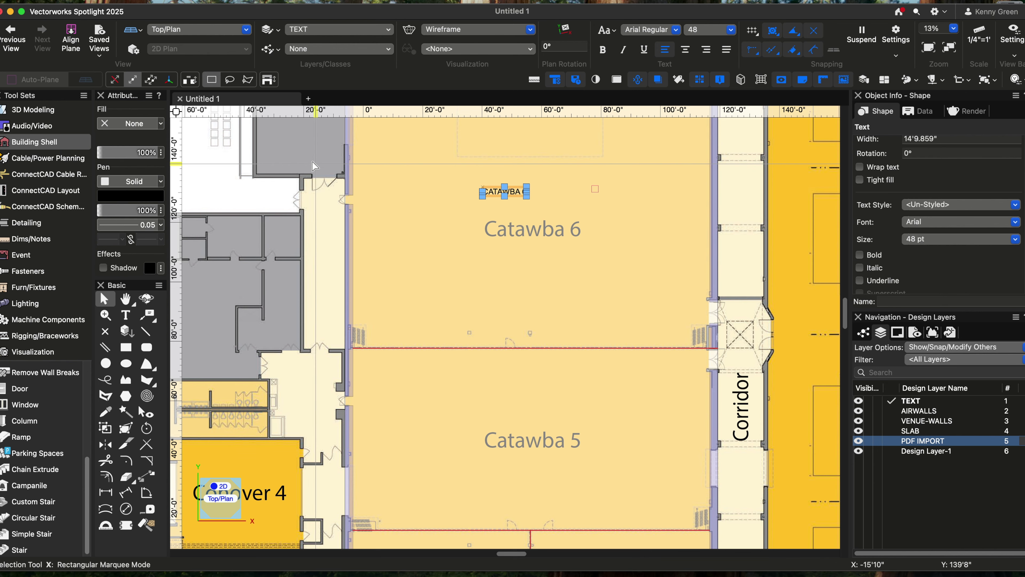
# Move the CATAWBA 6 label down onto the plan's printed Catawba 6 room name.
pyautogui.scroll(2, 526, 205)
pyautogui.scroll(1, 526, 205)
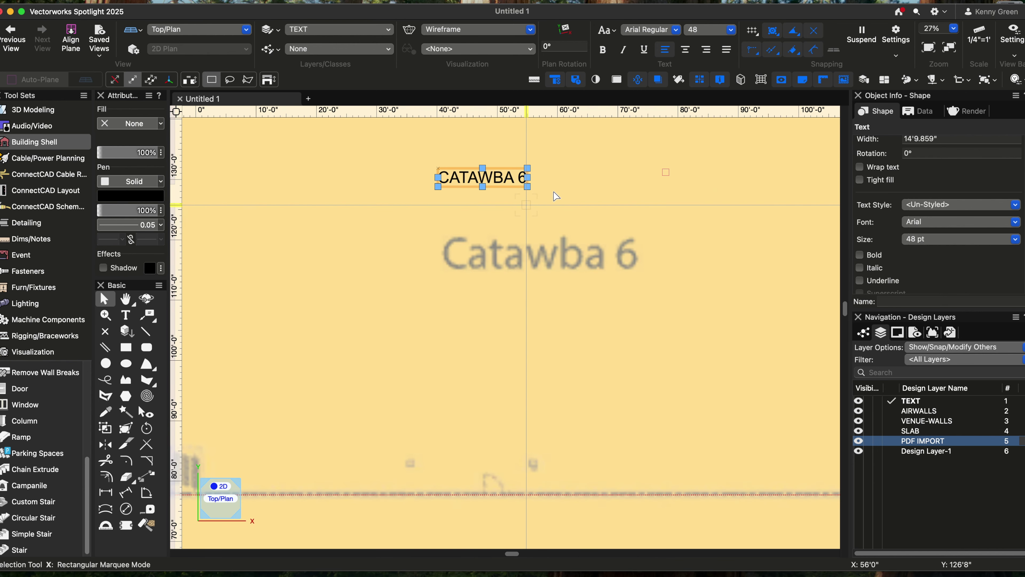
pyautogui.click(572, 195)
pyautogui.moveTo(482, 177); pyautogui.dragTo(529, 257)
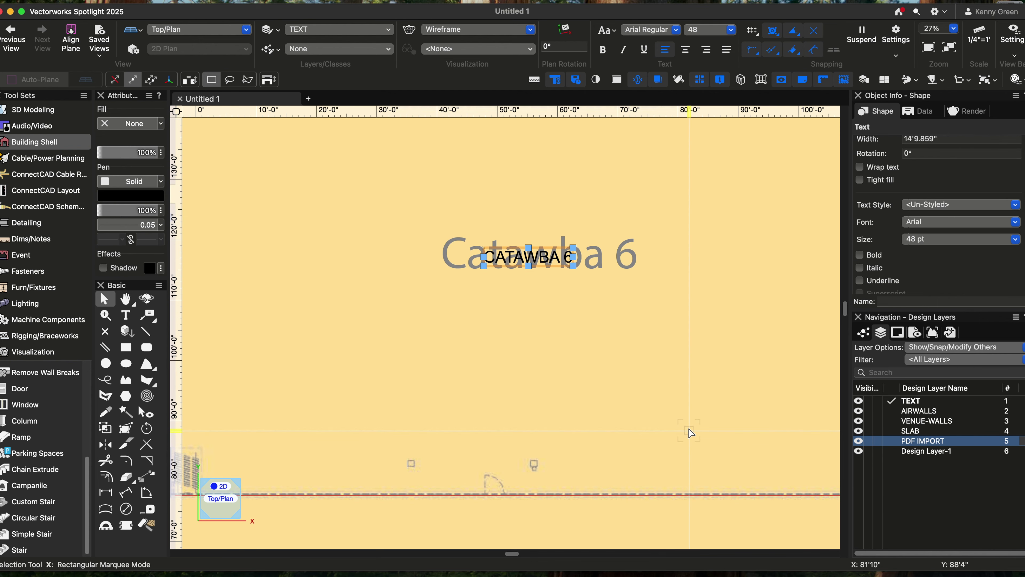
# Paste a copy of the CATAWBA 6 label onto the plan's printed Catawba 5 room name.
pyautogui.scroll(-3, 691, 432)
pyautogui.press('h')
pyautogui.moveTo(657, 373); pyautogui.dragTo(641, 244)
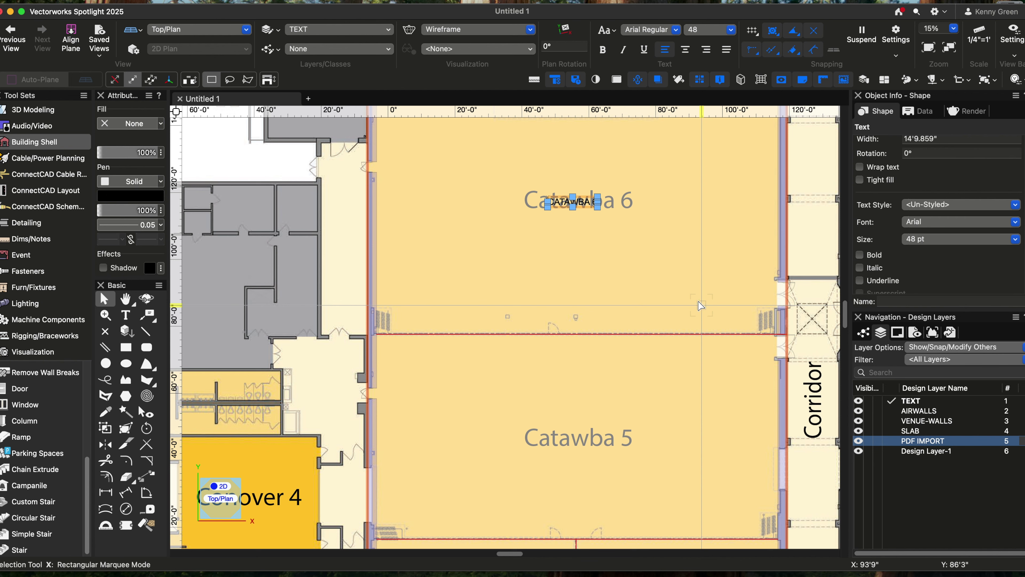
pyautogui.click(575, 443)
pyautogui.press('super+v')
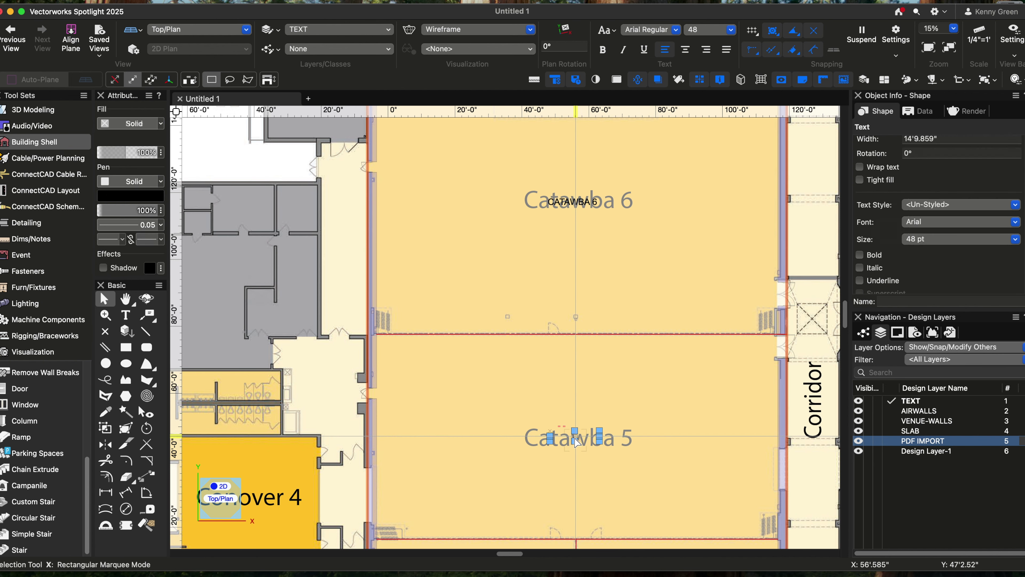
# Change the pasted label's text to CATAWBA 5.
pyautogui.scroll(3, 619, 485)
pyautogui.scroll(2, 619, 485)
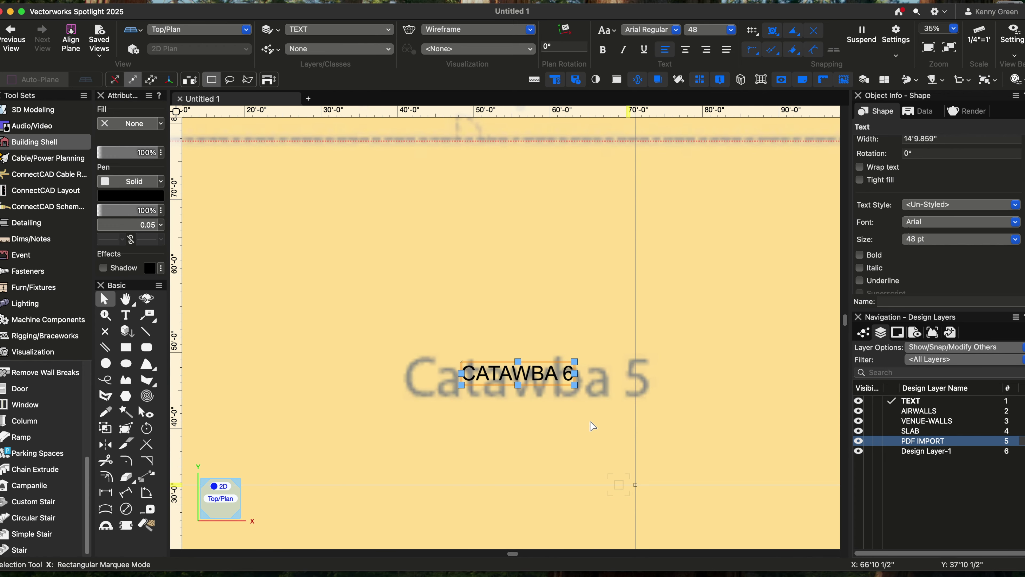
pyautogui.doubleClick(569, 376)
pyautogui.press('BackSpace')
pyautogui.write('5')
pyautogui.press('Escape')
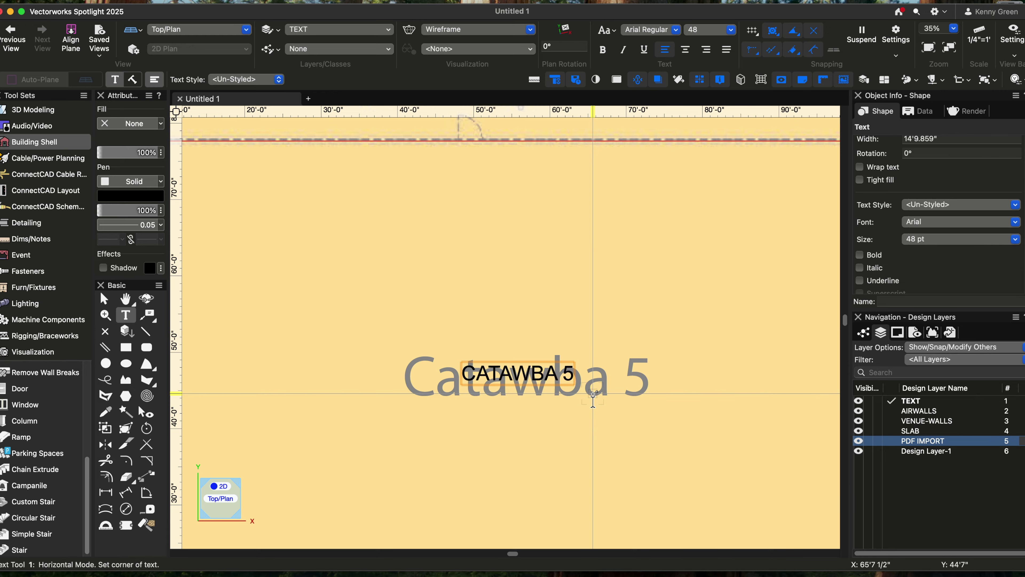
# Hide the PDF IMPORT layer and clear the label selection with the Selection tool.
pyautogui.scroll(-2, 593, 394)
pyautogui.scroll(-10, 633, 461)
pyautogui.scroll(-4, 622, 424)
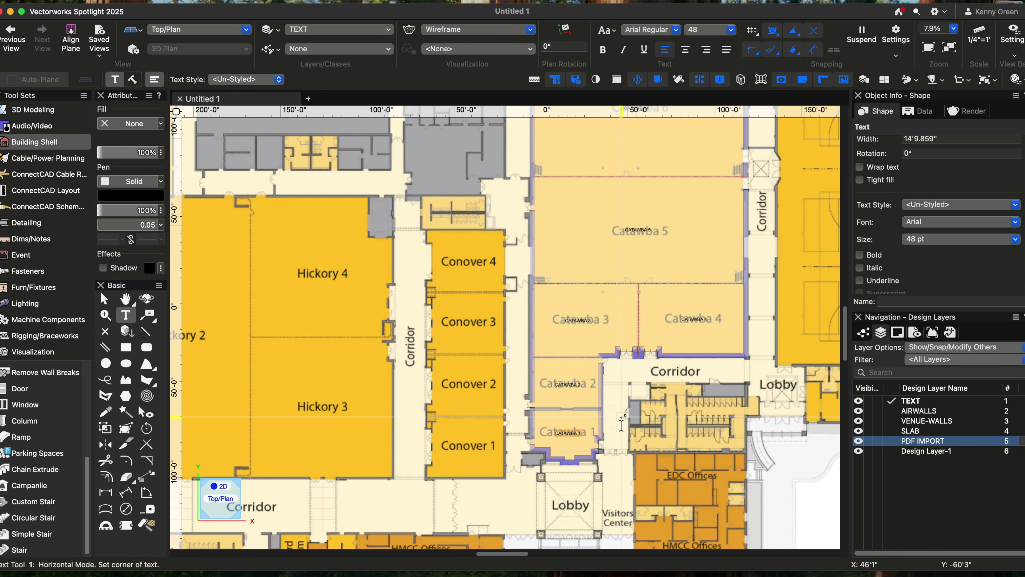
pyautogui.press('x')
pyautogui.scroll(-2, 639, 390)
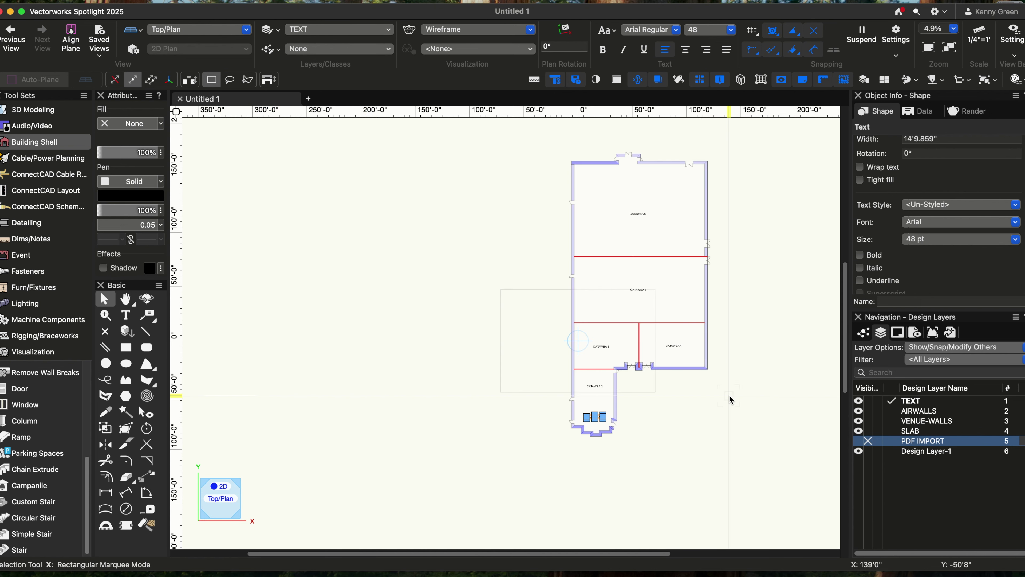
pyautogui.click(733, 402)
pyautogui.press('h')
pyautogui.moveTo(776, 305); pyautogui.dragTo(667, 344)
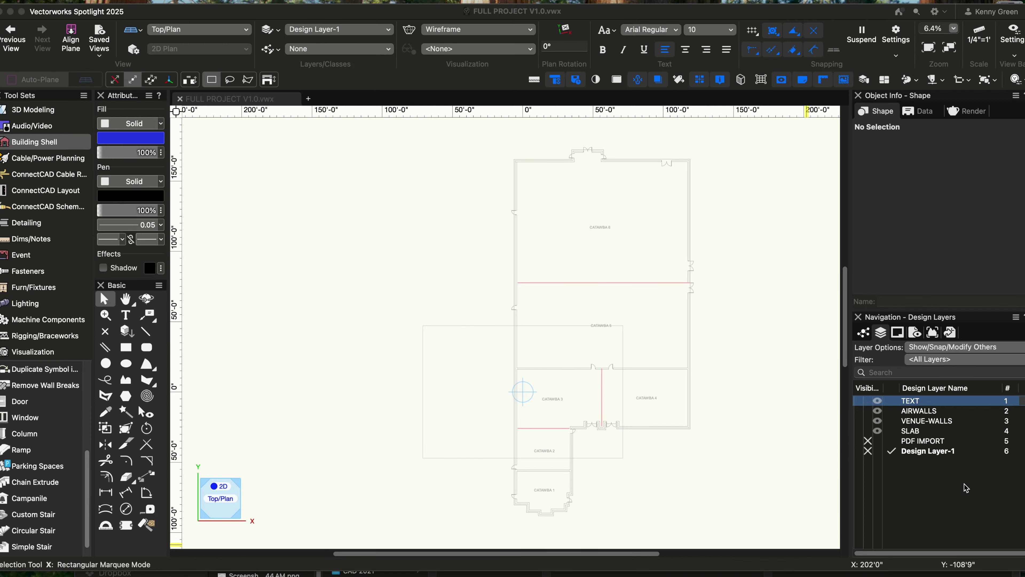
# Look over the file's class list and return to the list of design layers.
pyautogui.click(882, 338)
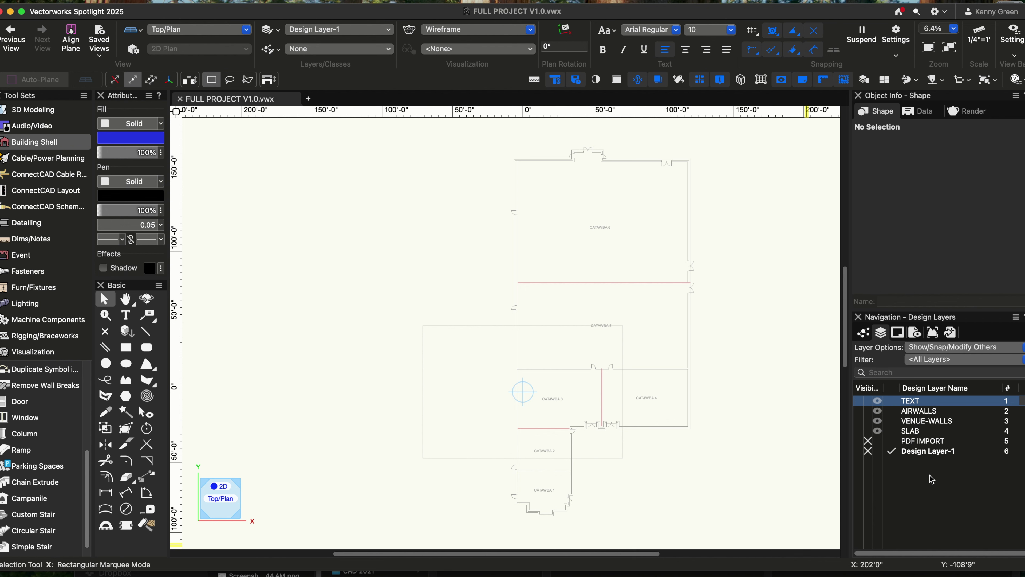
pyautogui.click(882, 336)
pyautogui.click(866, 335)
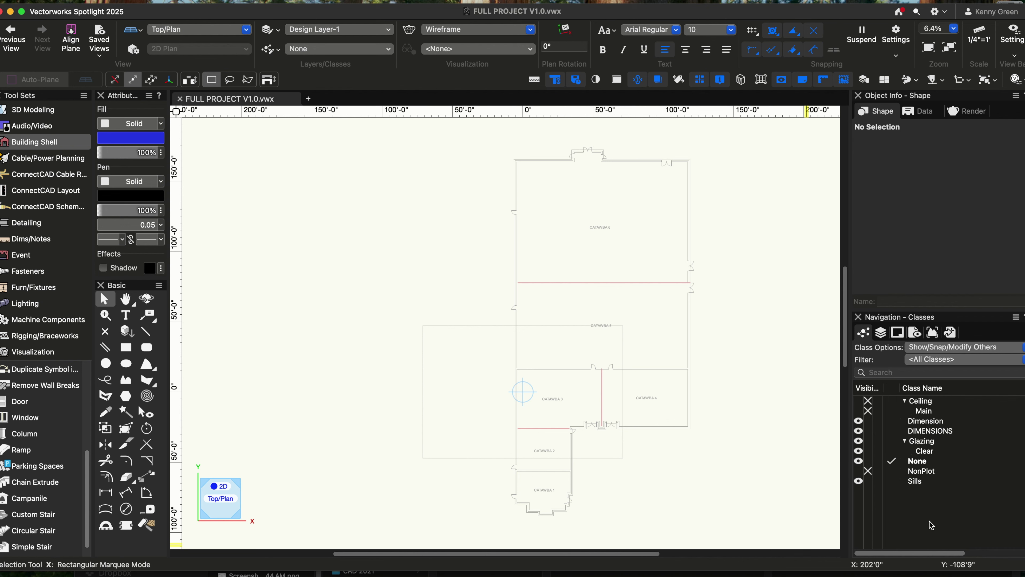
pyautogui.click(880, 332)
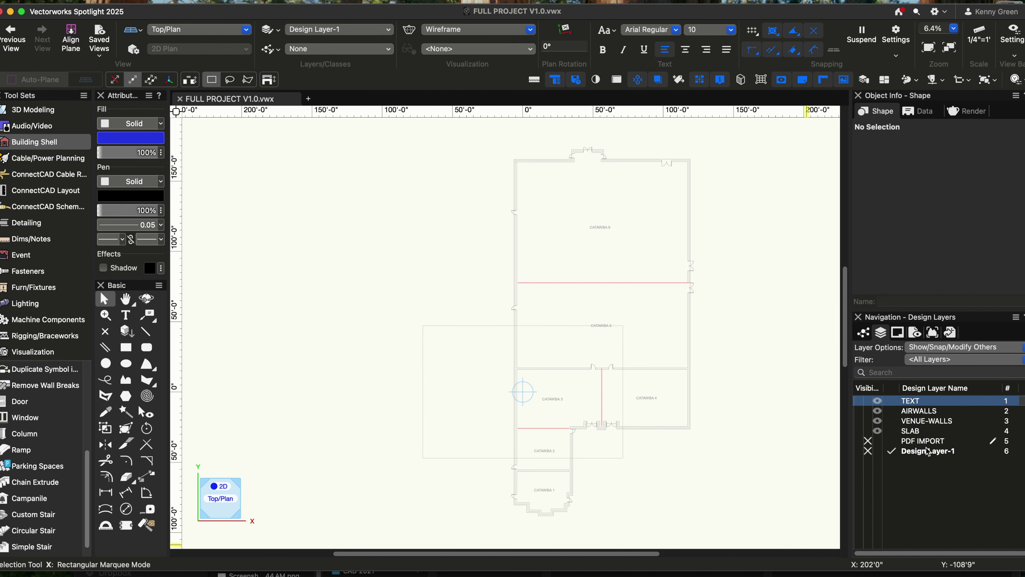
# Create a new design layer named ===VENUE=== as a heading above the venue layers.
pyautogui.click(925, 478)
pyautogui.rightClick(925, 477)
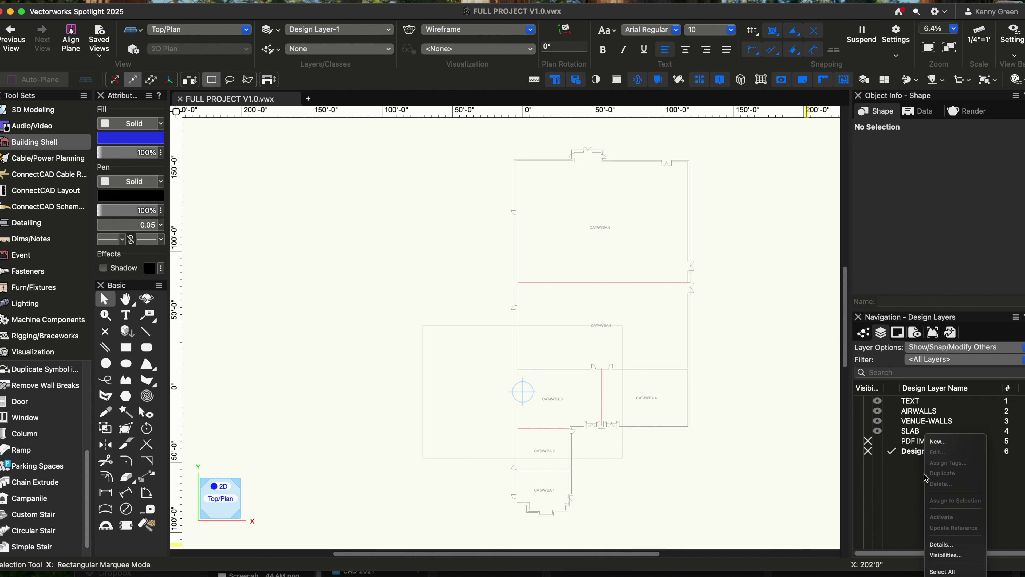
pyautogui.click(941, 442)
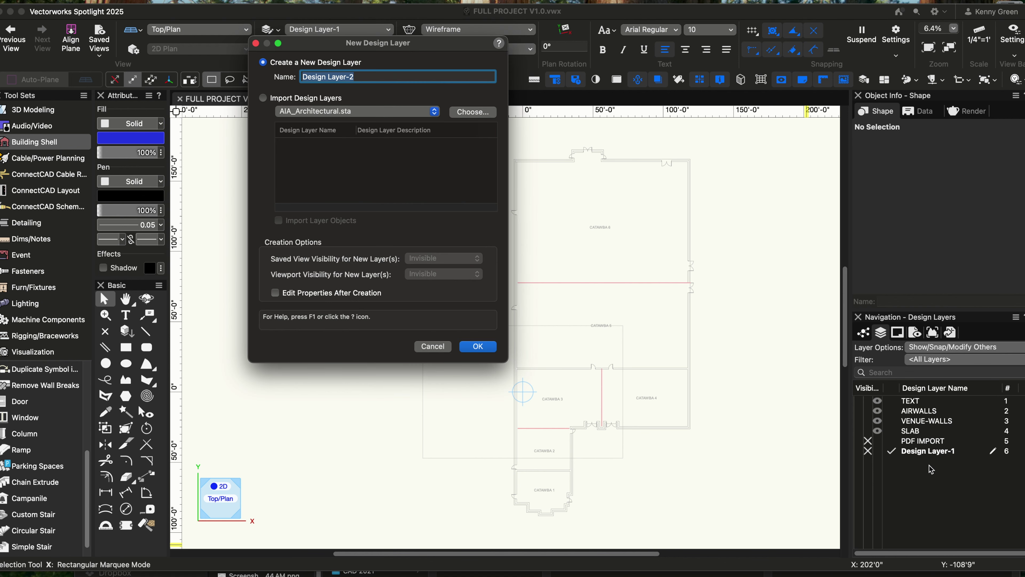
pyautogui.write('===VE')
pyautogui.write('NUE===')
pyautogui.click(478, 348)
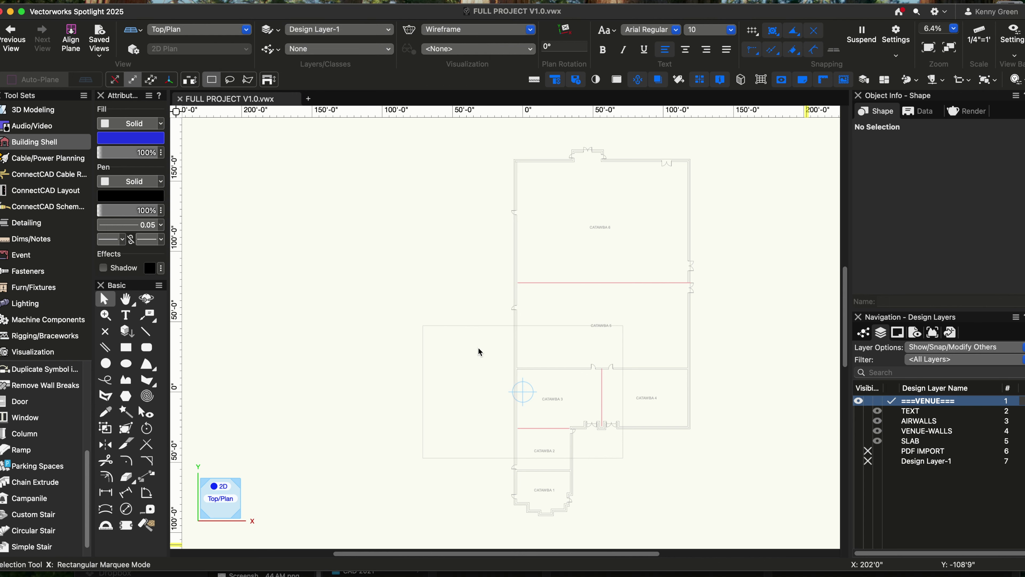
# Create a design layer named ===PRODUCTION=== and move it directly below PDF IMPORT in the layer order.
pyautogui.click(930, 484)
pyautogui.rightClick(930, 484)
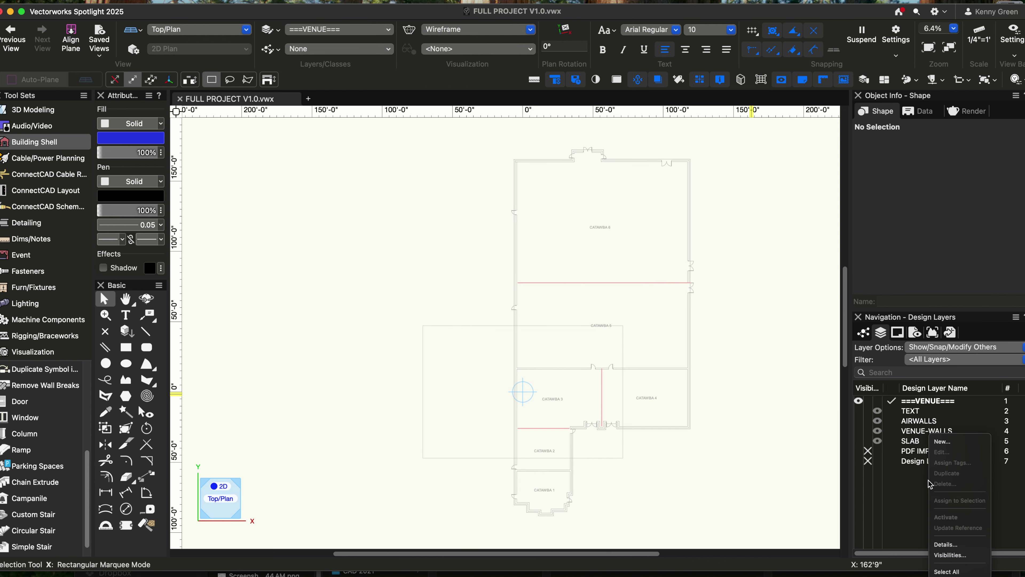
pyautogui.click(980, 447)
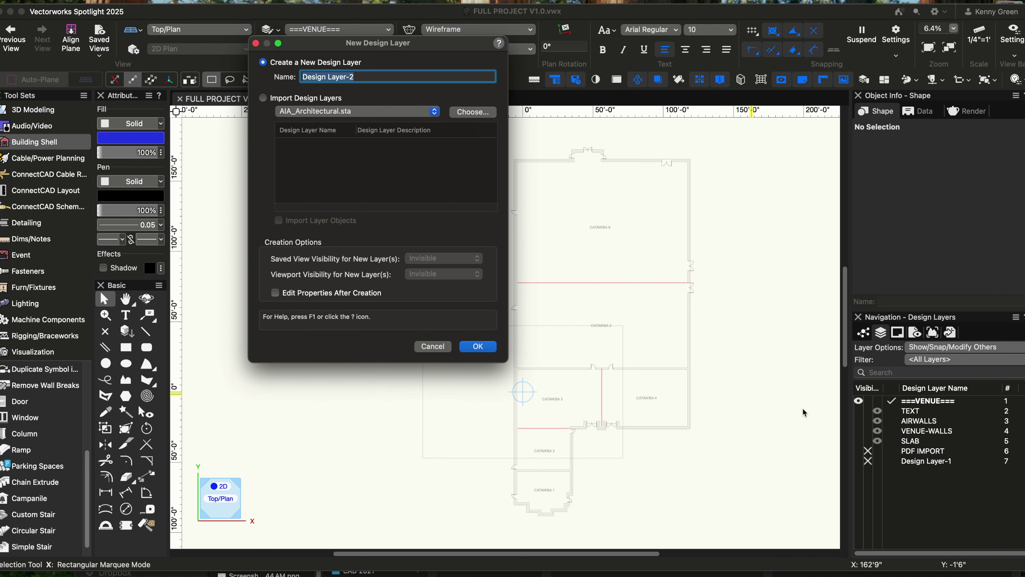
pyautogui.write('==')
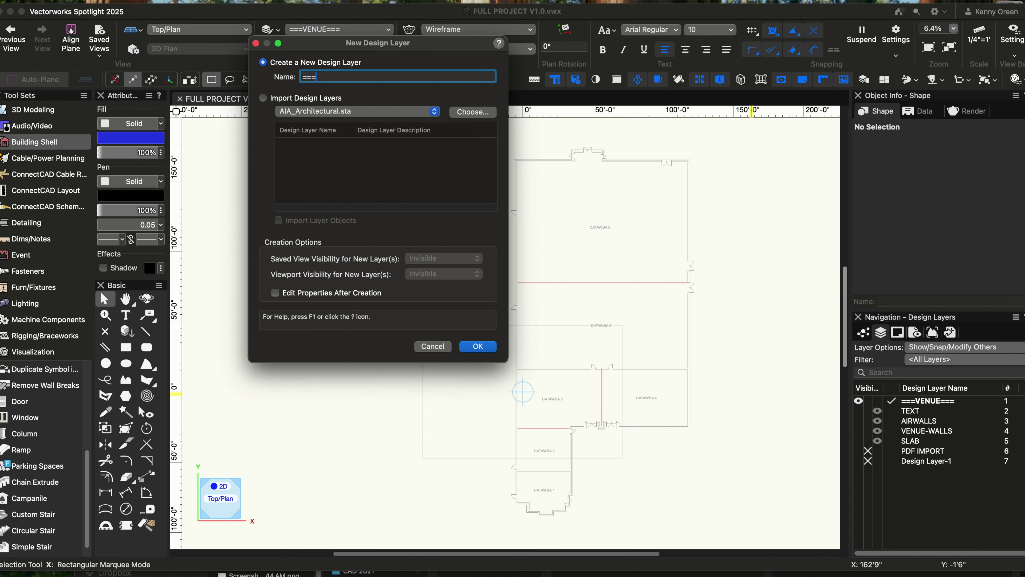
pyautogui.write('=PRODUCTION===')
pyautogui.click(487, 345)
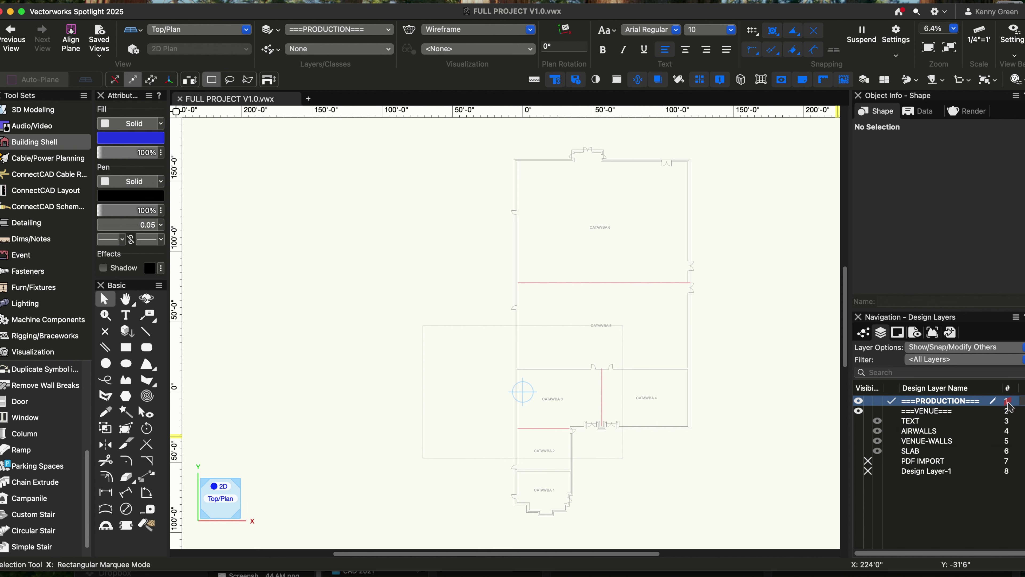
pyautogui.moveTo(1007, 405); pyautogui.dragTo(1004, 469)
pyautogui.click(949, 497)
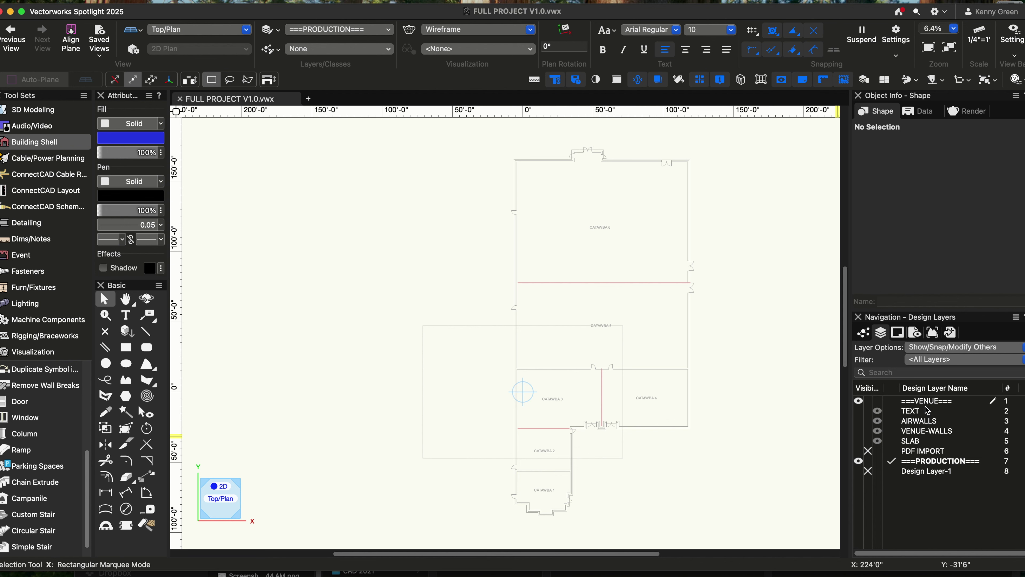
# Create a new design layer named ===IMPORTS===.
pyautogui.rightClick(946, 488)
pyautogui.click(971, 444)
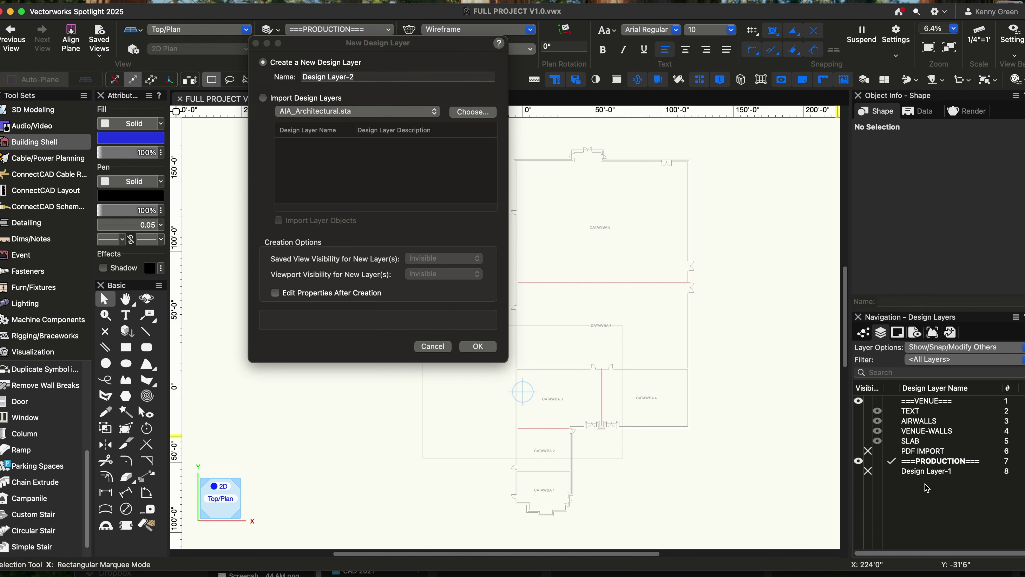
pyautogui.write('===')
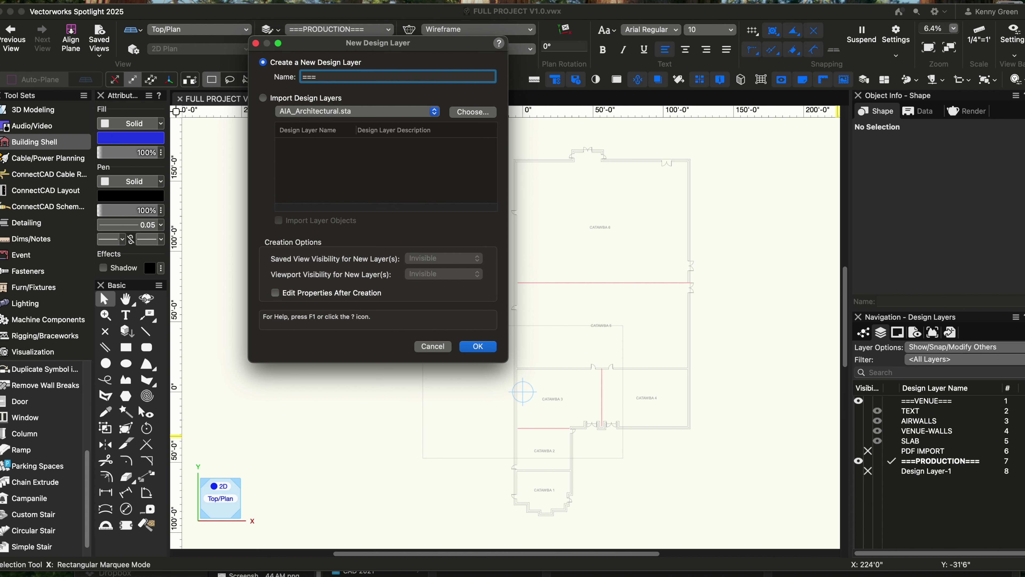
pyautogui.write('IMPOR')
pyautogui.press('BackSpace')
pyautogui.press('BackSpace')
pyautogui.press('BackSpace')
pyautogui.click(476, 346)
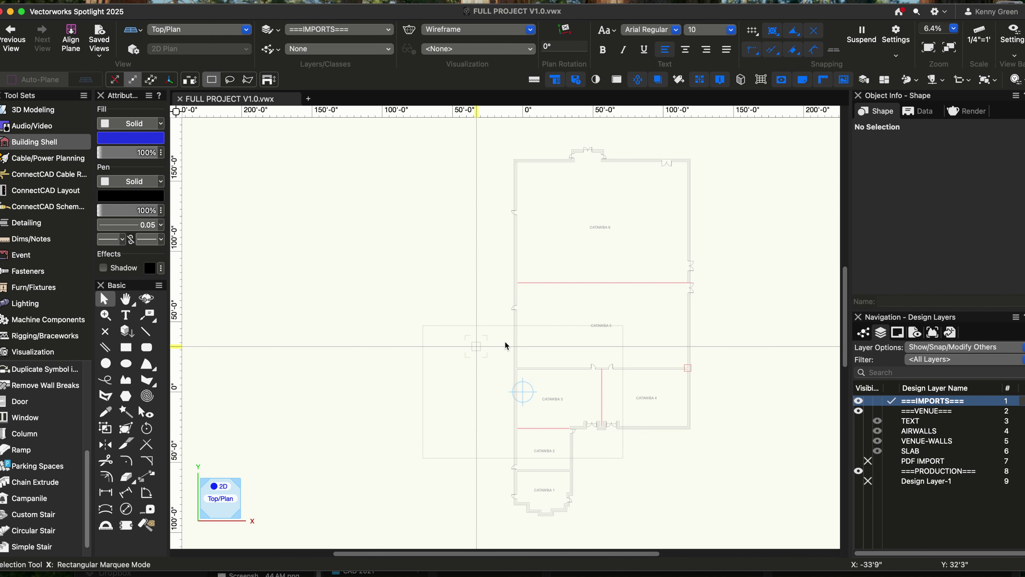
# Move the ===IMPORTS=== layer below Design Layer-1 and place PDF IMPORT directly beneath it.
pyautogui.click(1007, 400)
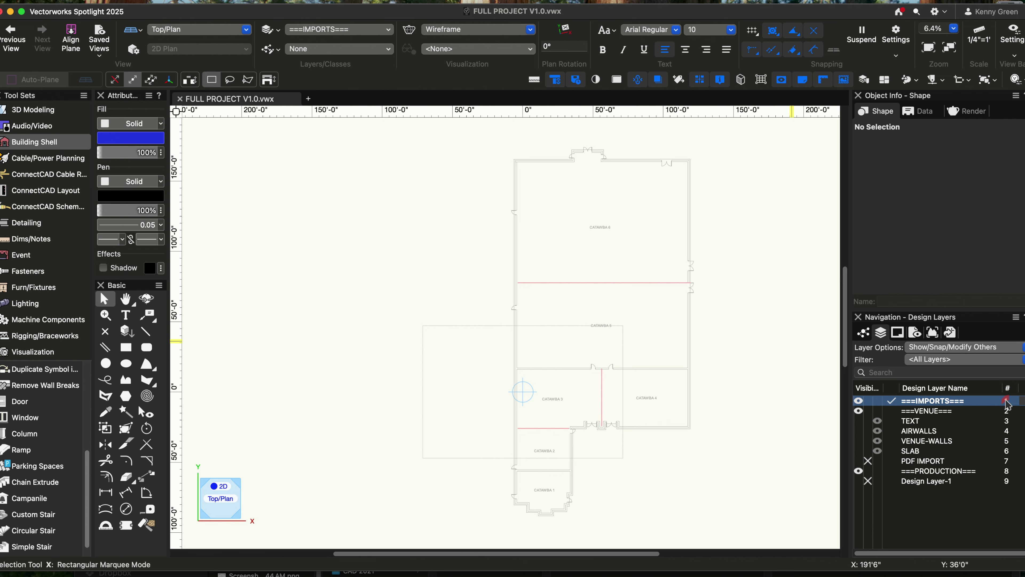
pyautogui.click(1005, 400)
pyautogui.moveTo(1006, 402); pyautogui.dragTo(1005, 493)
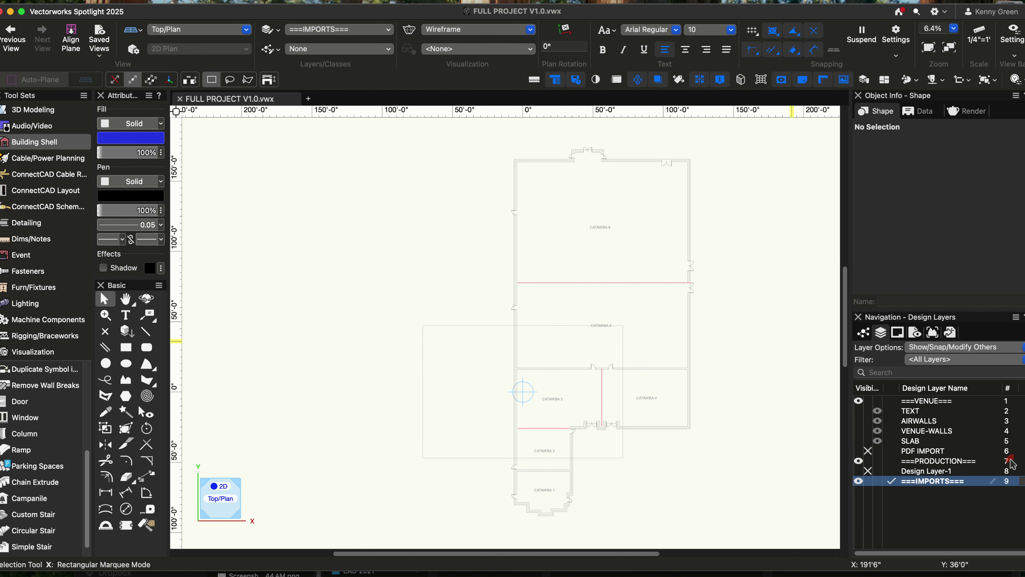
pyautogui.moveTo(1007, 452); pyautogui.dragTo(1005, 492)
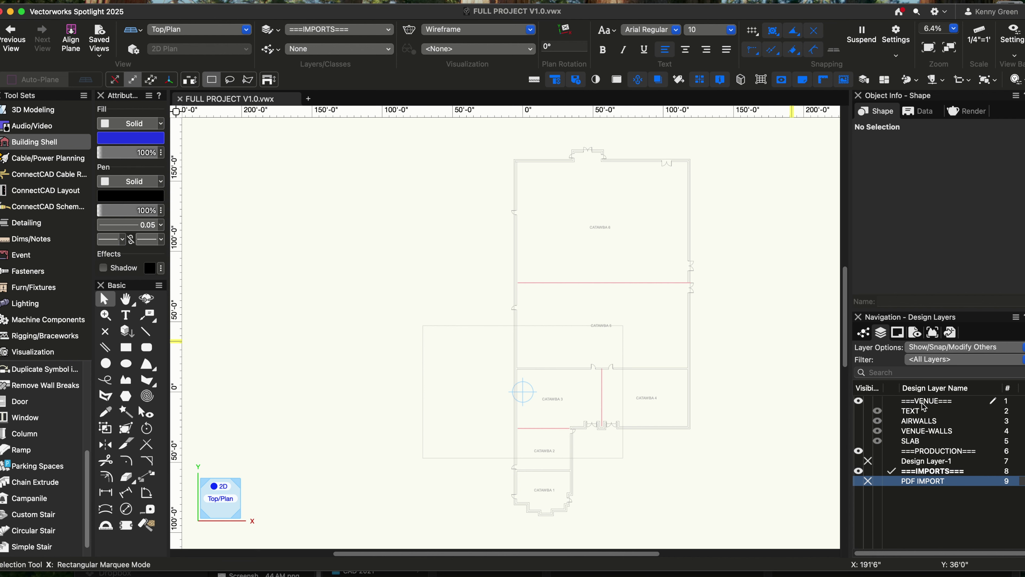
# Set the ===VENUE===, ===PRODUCTION=== and ===IMPORTS=== heading layers to invisible.
pyautogui.click(868, 401)
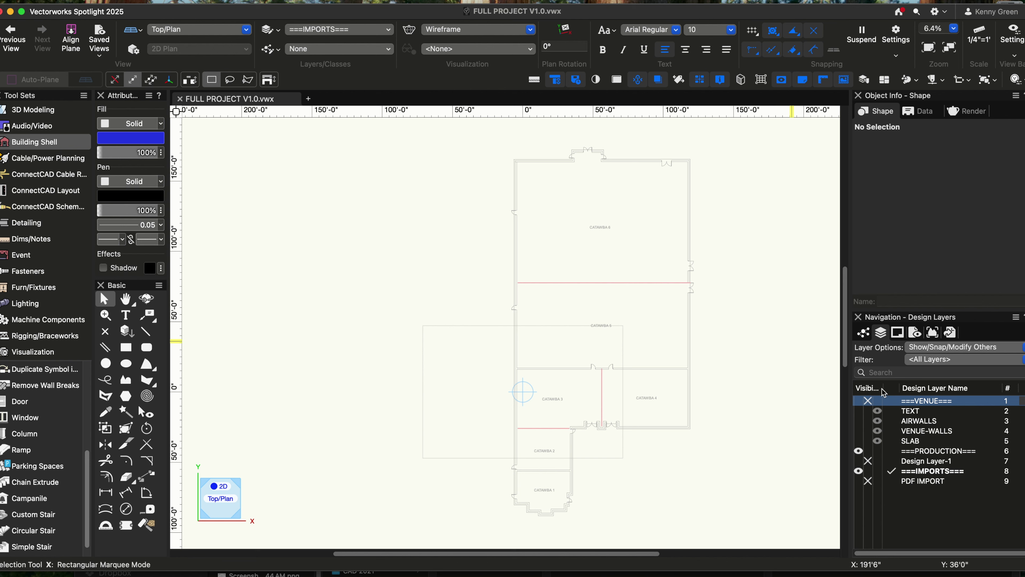
pyautogui.click(859, 401)
pyautogui.click(867, 400)
pyautogui.click(878, 400)
pyautogui.click(867, 400)
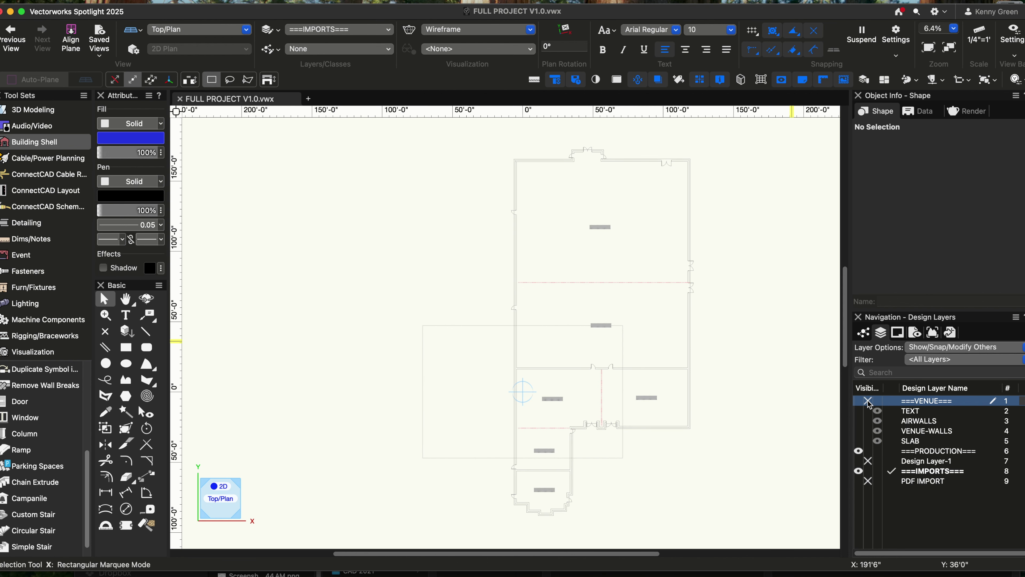
pyautogui.click(869, 451)
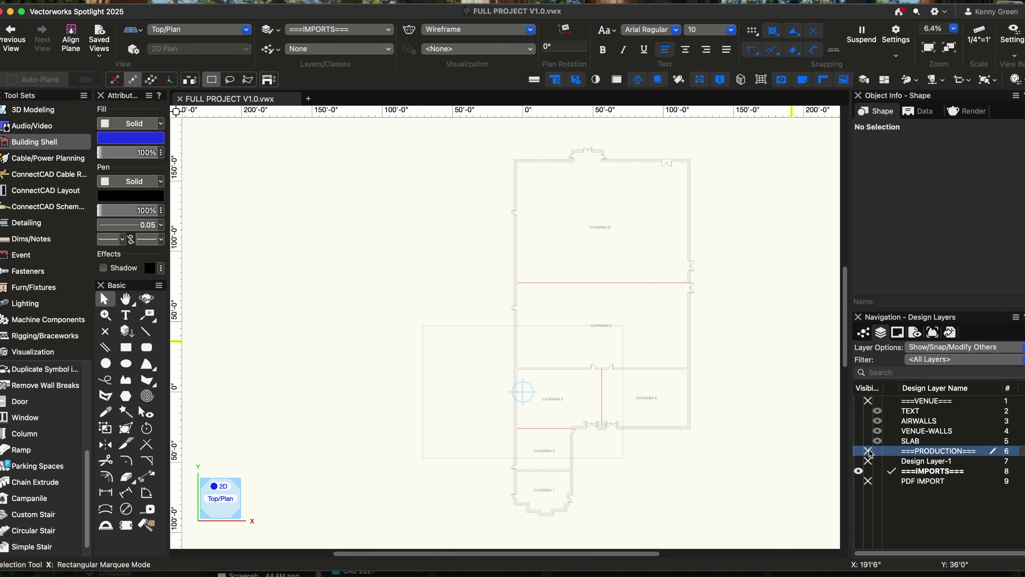
pyautogui.click(868, 470)
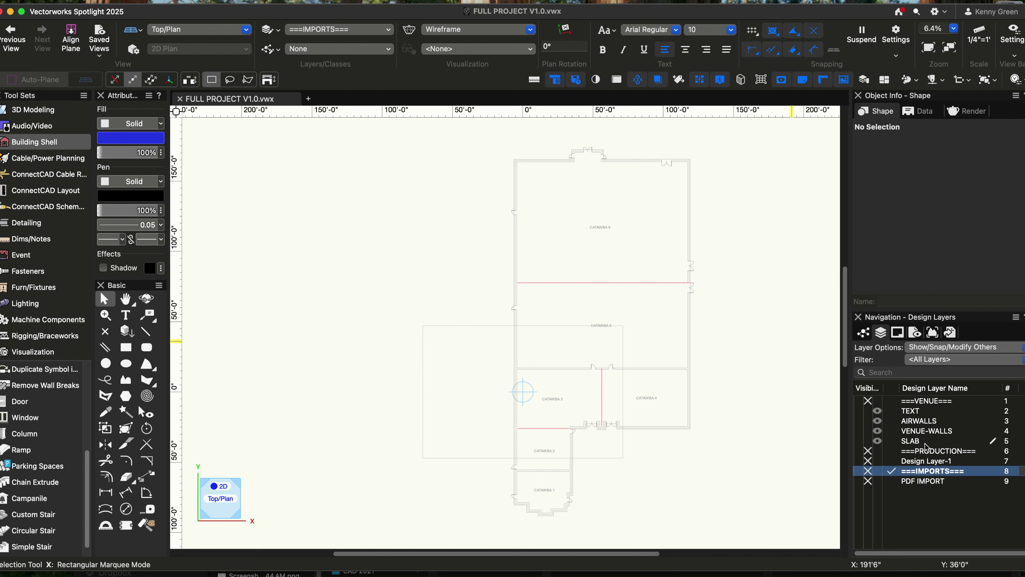
# Make the SLAB, VENUE-WALLS, AIRWALLS and TEXT layers fully visible and highlight the ===VENUE=== heading layer.
pyautogui.click(861, 443)
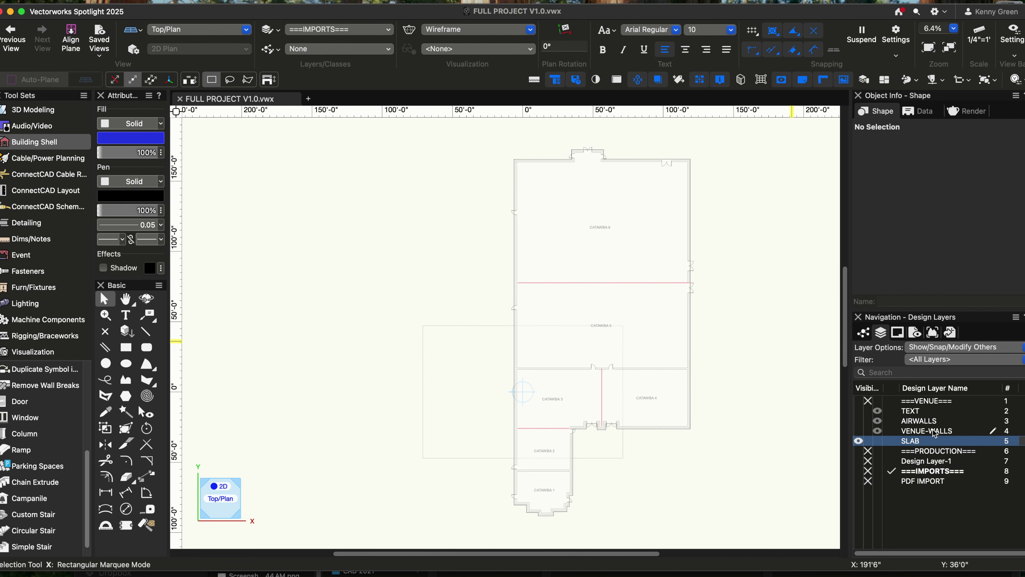
pyautogui.click(859, 430)
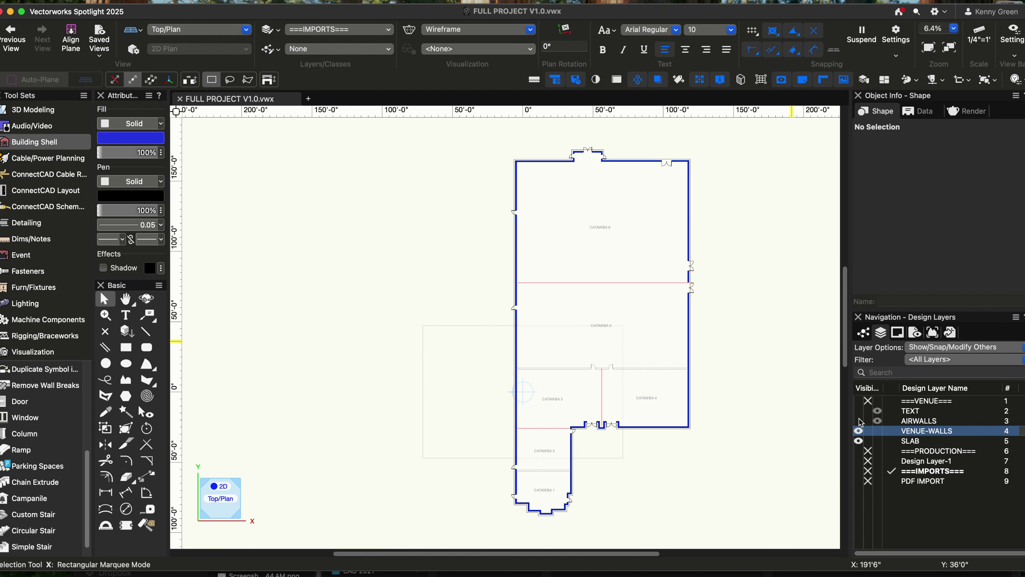
pyautogui.click(860, 421)
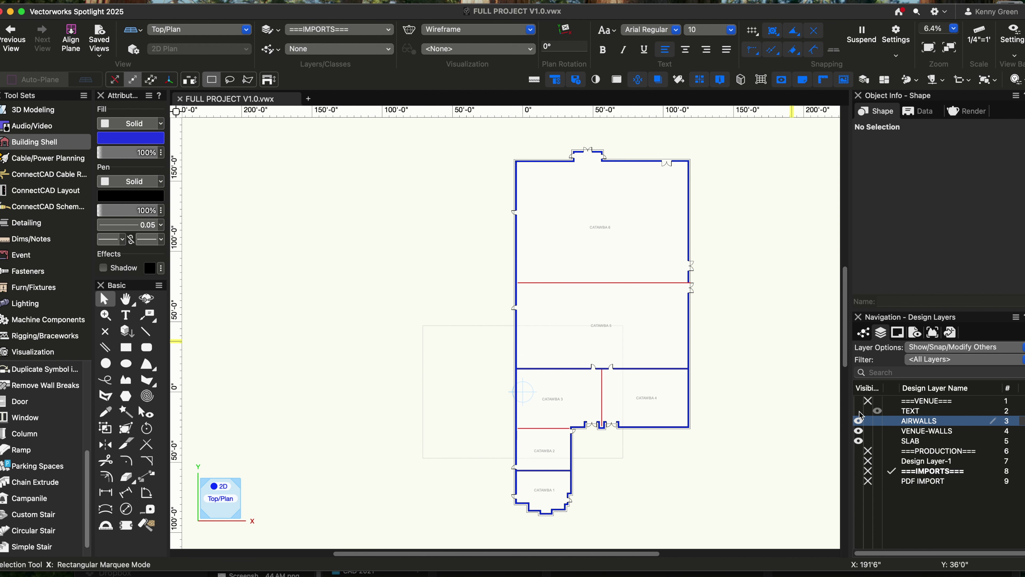
pyautogui.click(861, 411)
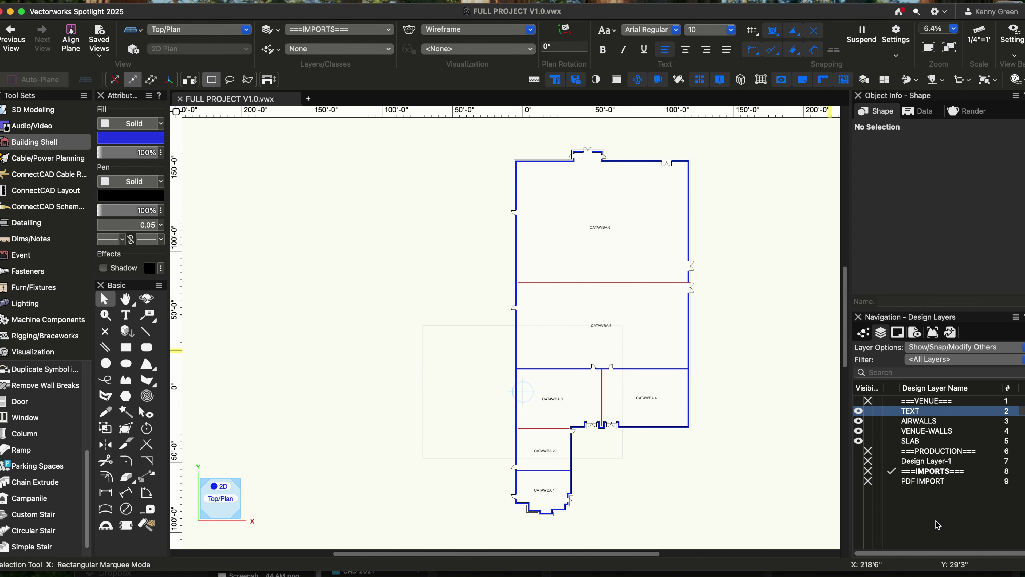
pyautogui.click(927, 402)
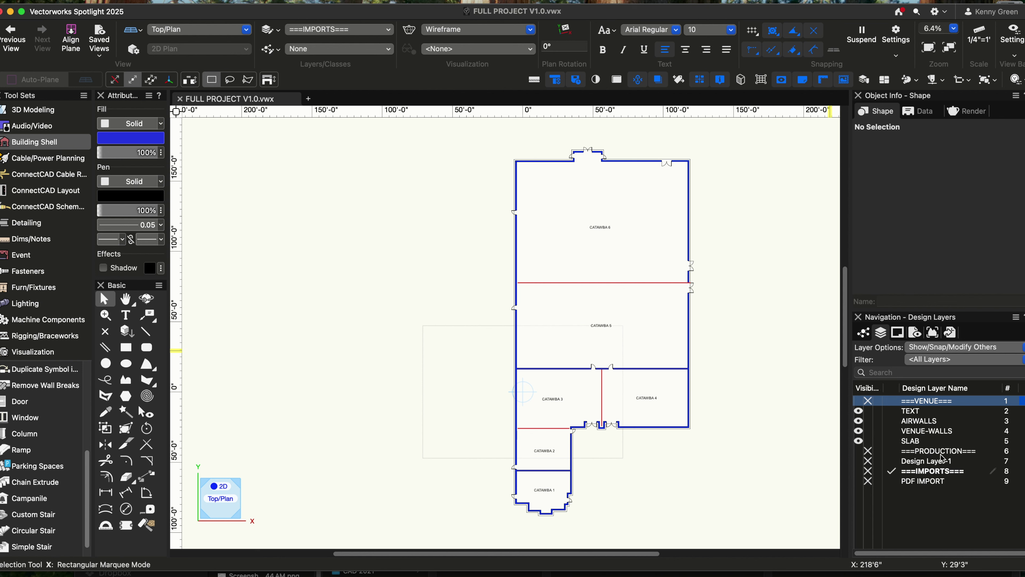
# Compare the file's class list with its design layer list.
pyautogui.click(863, 332)
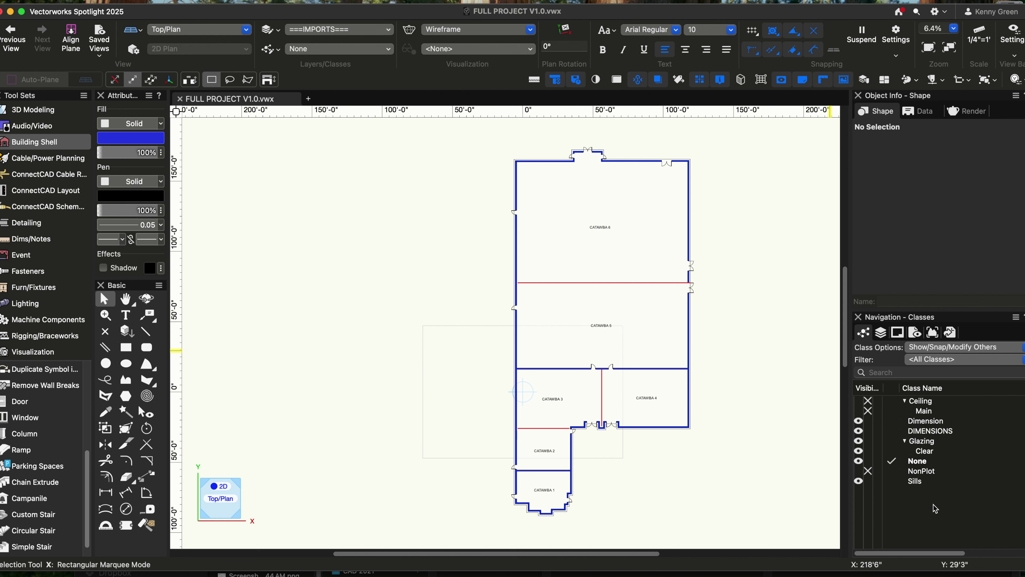
pyautogui.click(880, 332)
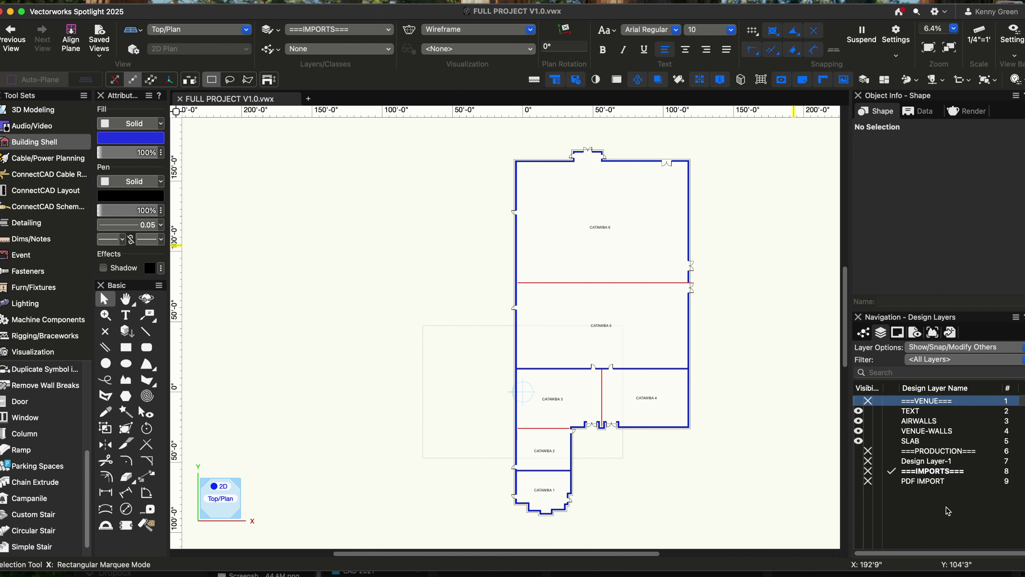
pyautogui.click(890, 371)
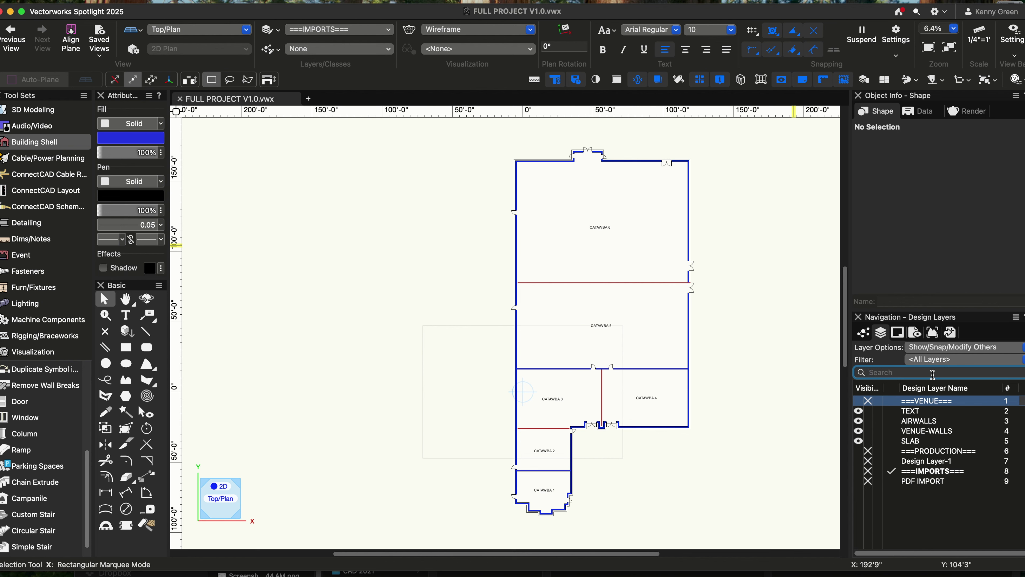
pyautogui.click(867, 332)
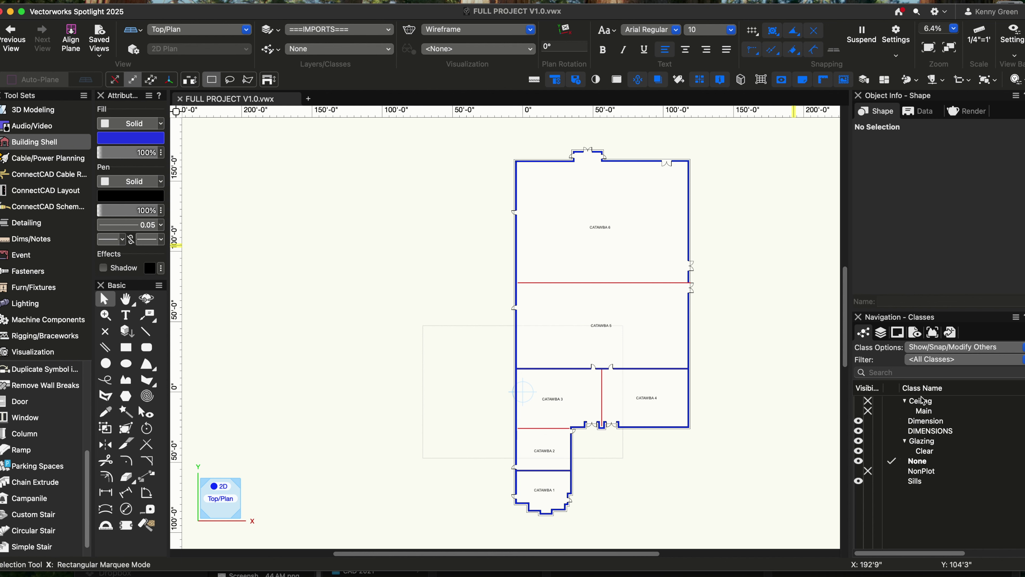
pyautogui.click(895, 373)
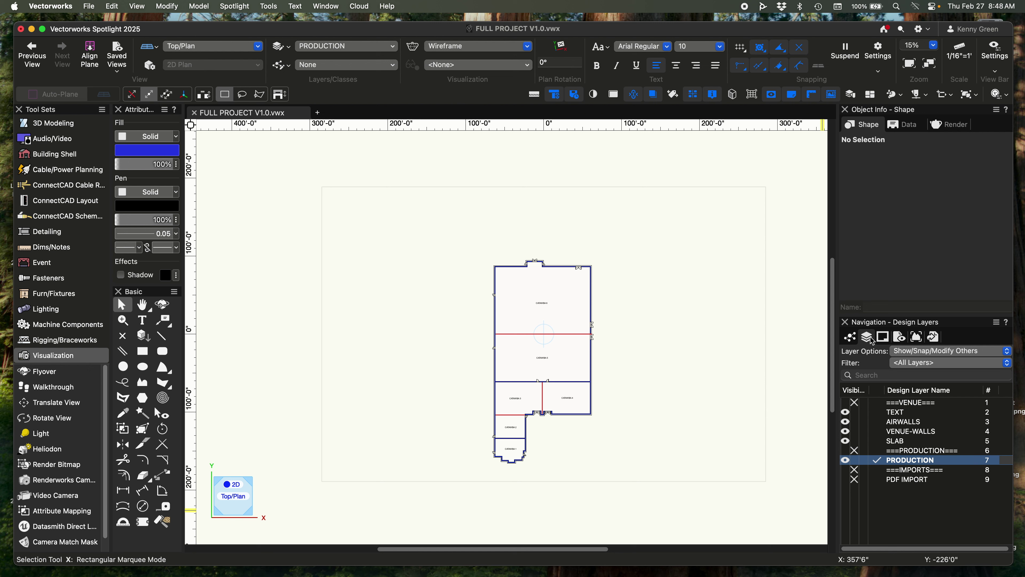
pyautogui.click(850, 339)
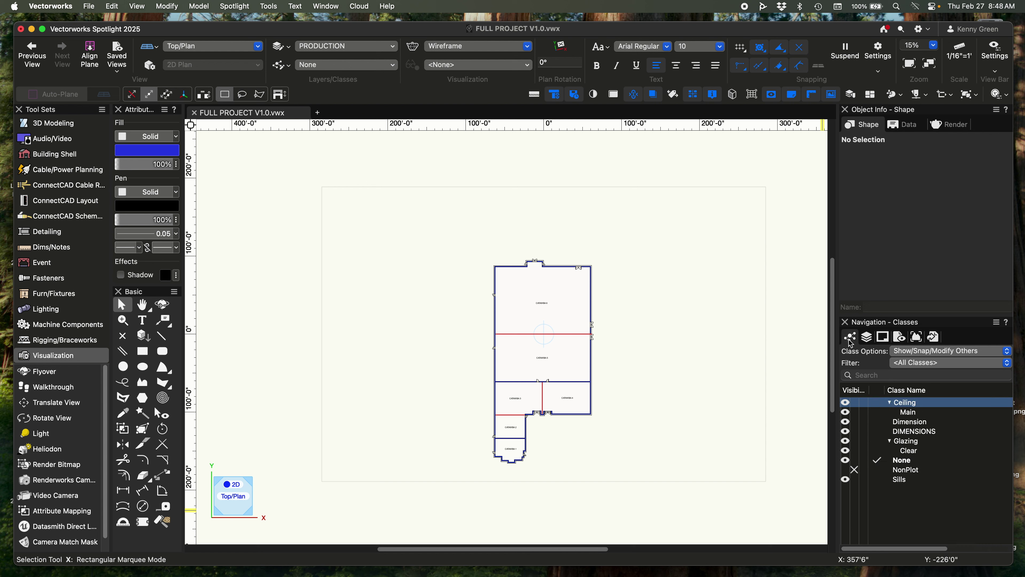
pyautogui.click(282, 66)
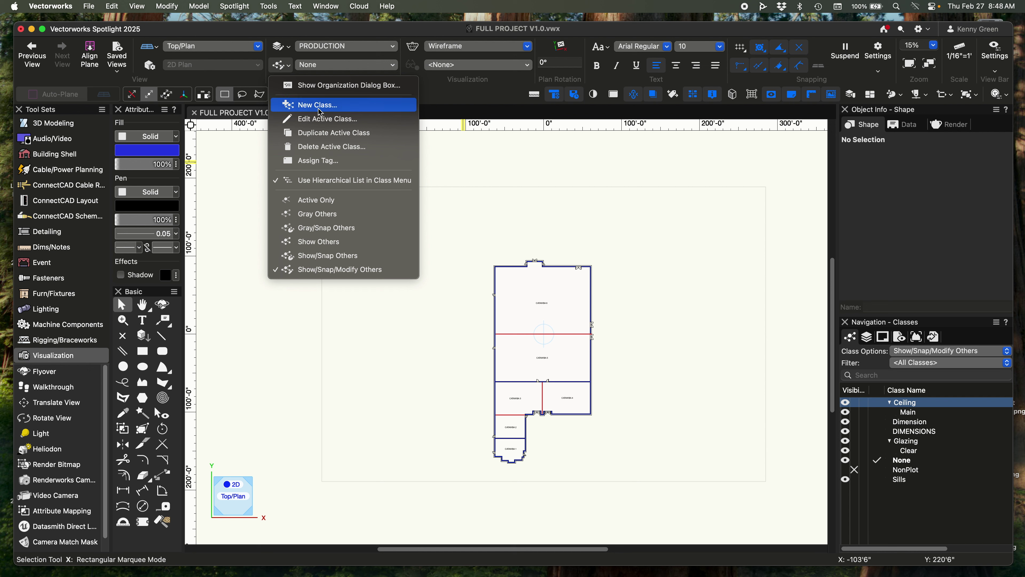
pyautogui.click(955, 504)
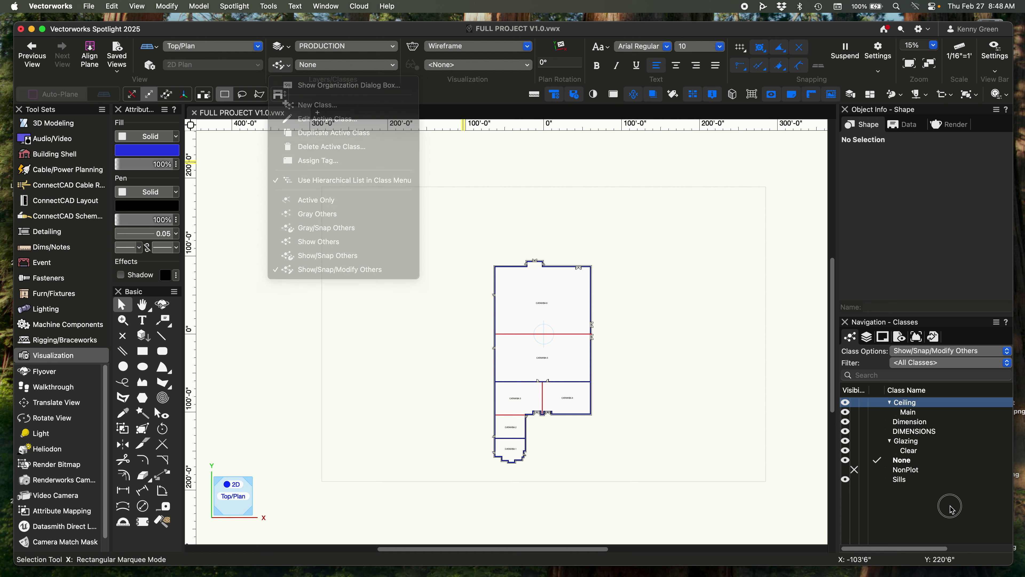
pyautogui.rightClick(920, 500)
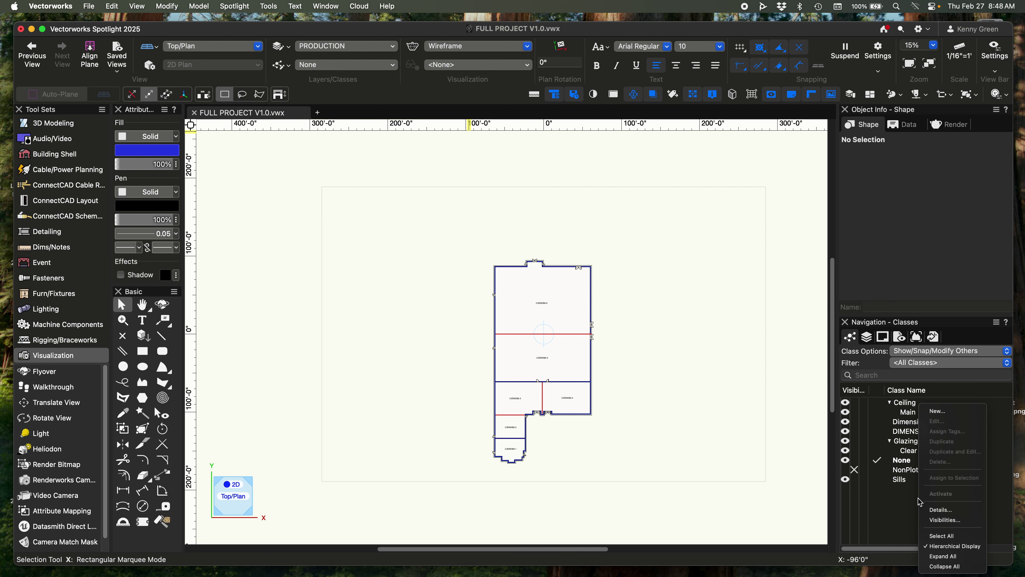
pyautogui.click(900, 503)
pyautogui.rightClick(899, 503)
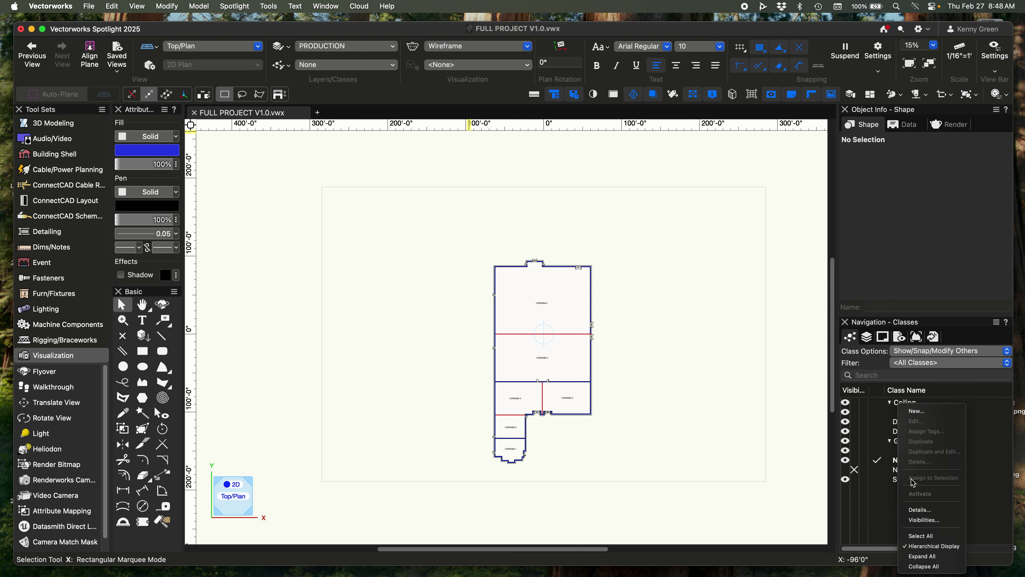
pyautogui.click(921, 414)
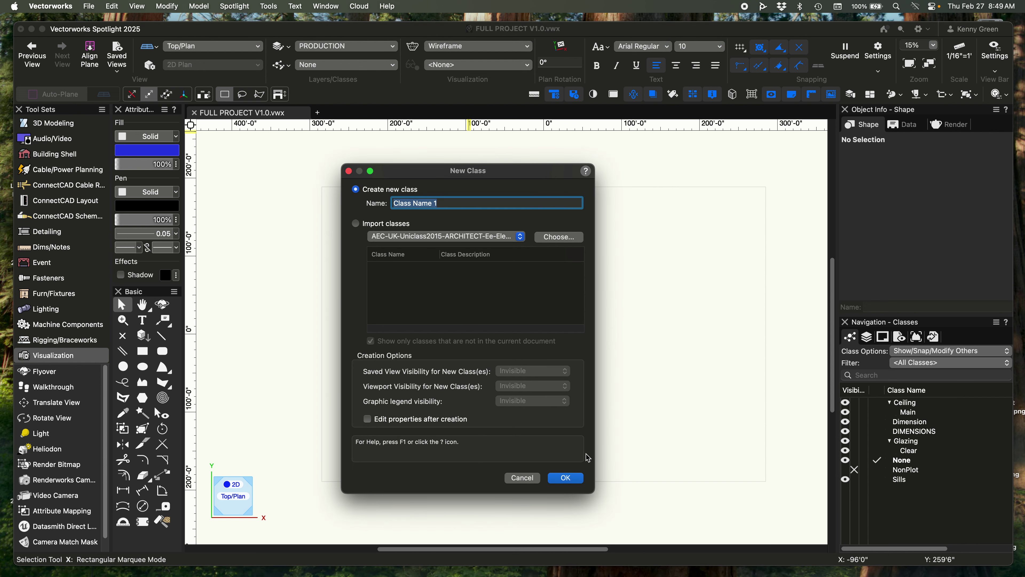
pyautogui.click(523, 477)
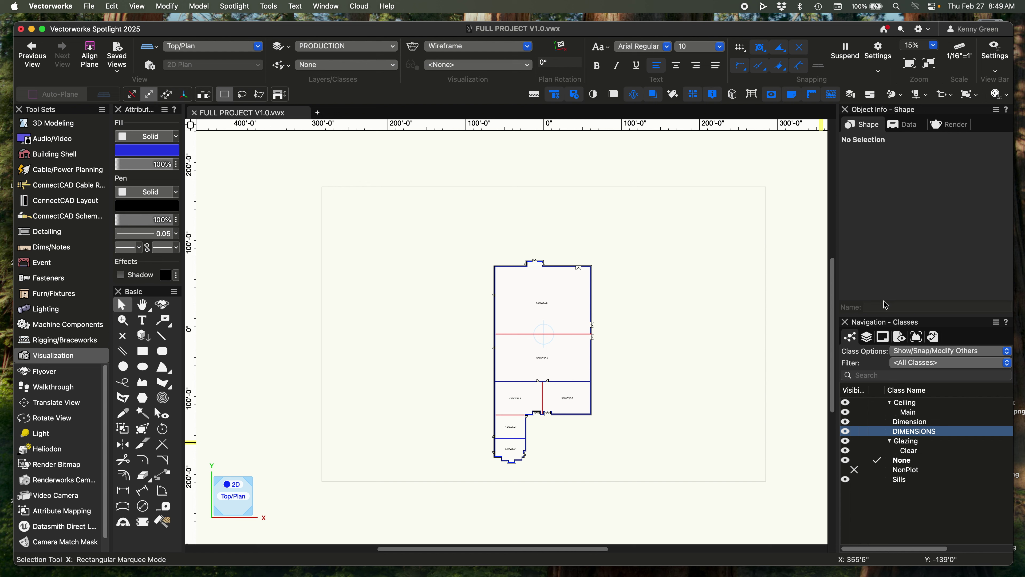
# Create a new class named PRODUCTION-RIGGING.
pyautogui.click(867, 337)
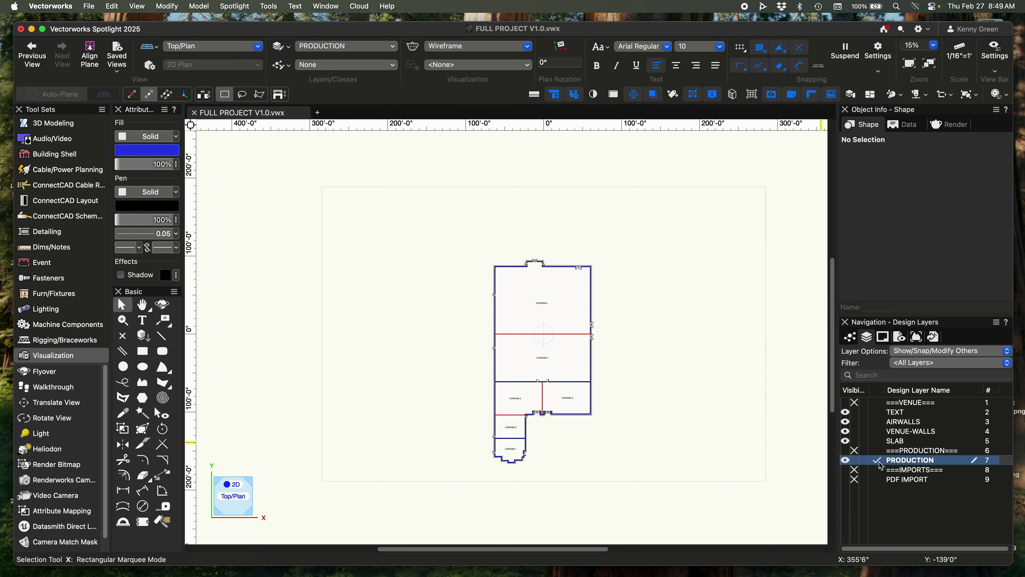
pyautogui.click(850, 337)
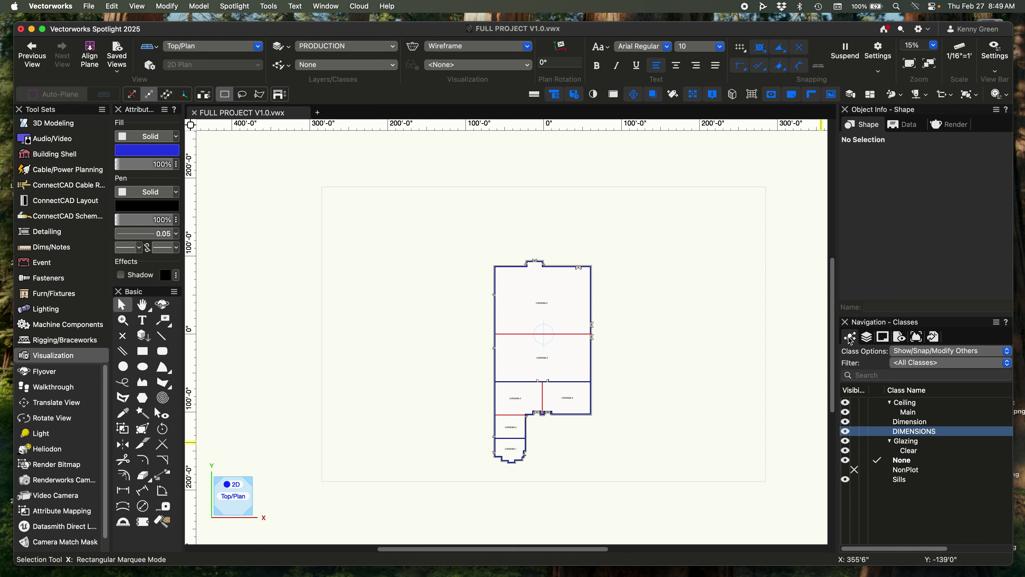
pyautogui.rightClick(906, 498)
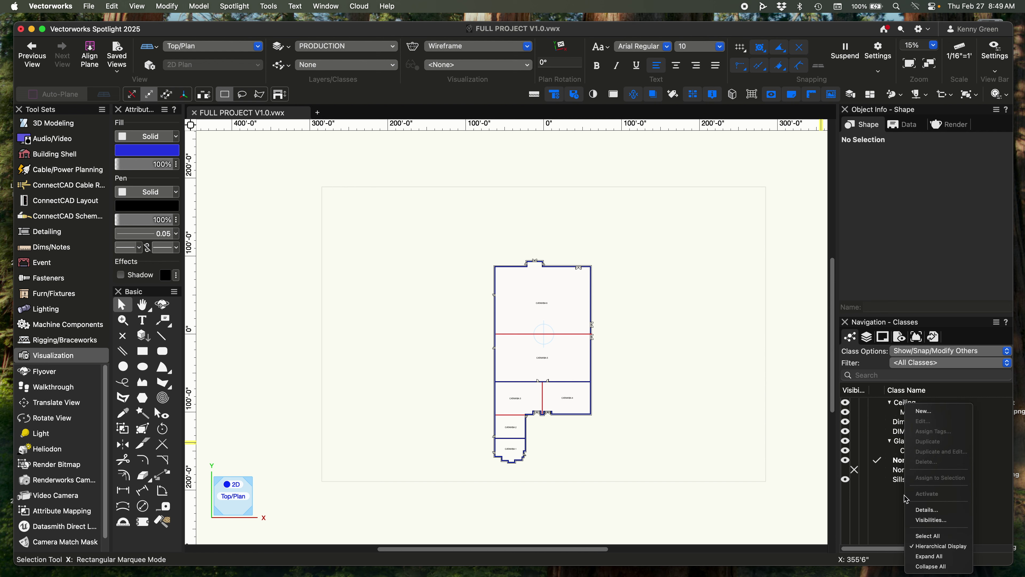
pyautogui.click(938, 412)
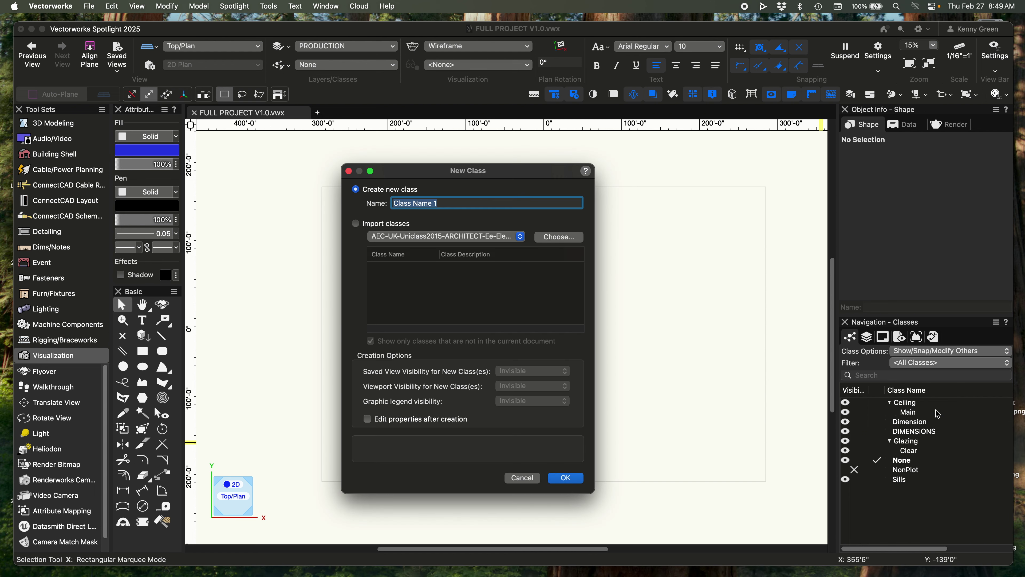
pyautogui.write('PRO')
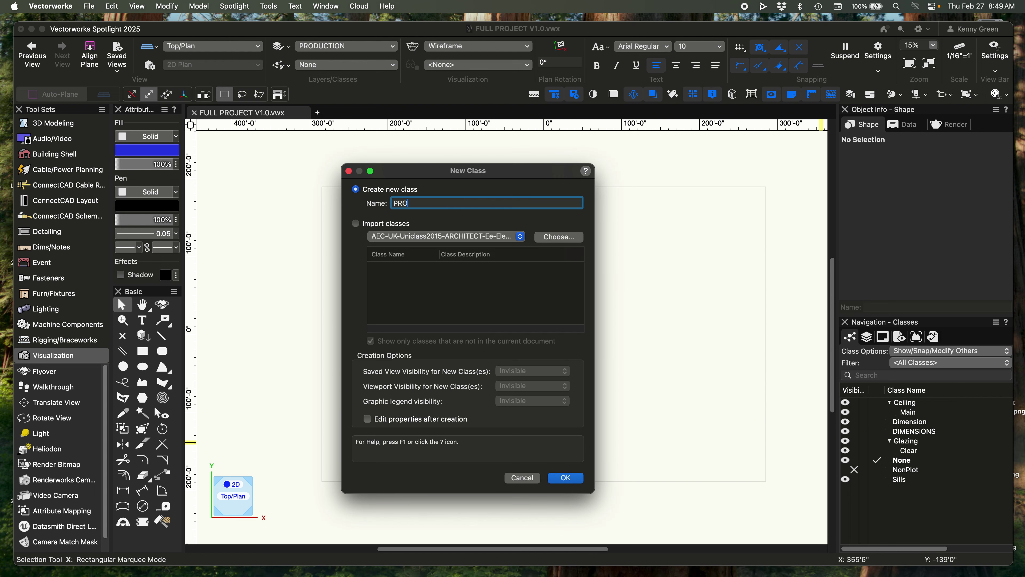
pyautogui.write('DUCTION-')
pyautogui.write('RIGGING')
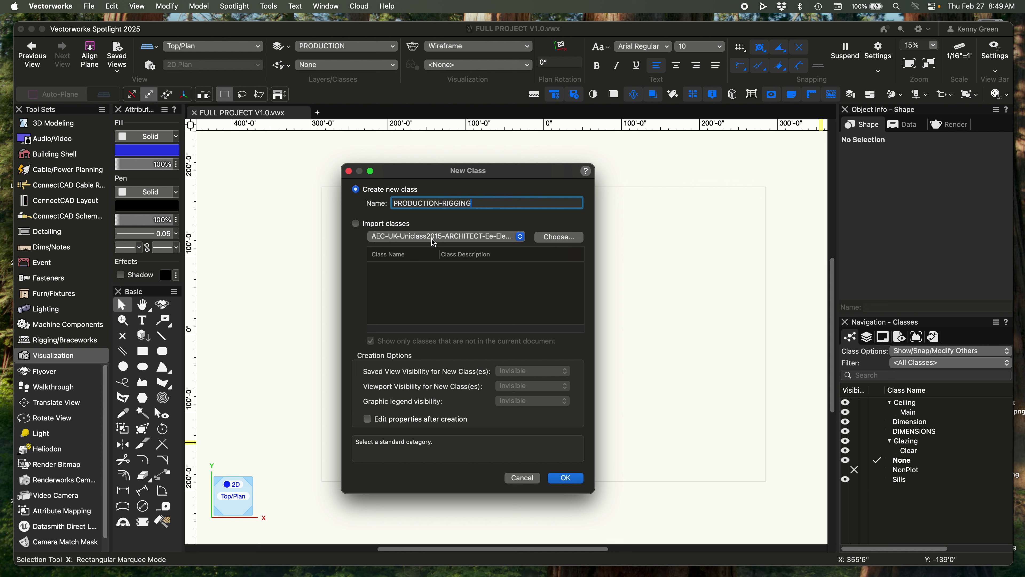
pyautogui.click(566, 477)
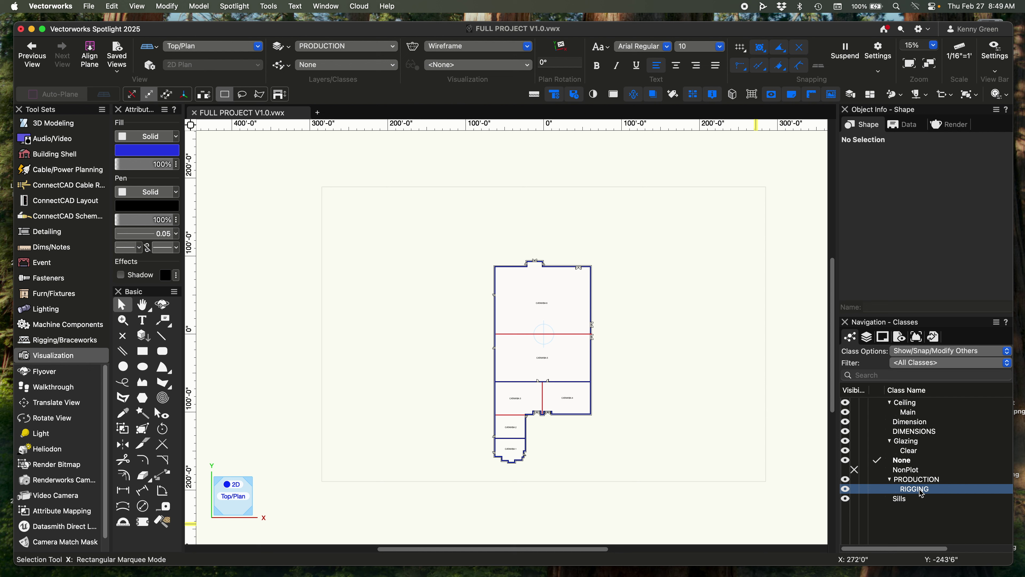
# Create a TRUSS class under the PRODUCTION group, named PRODUCTION-TRUSS.
pyautogui.click(927, 481)
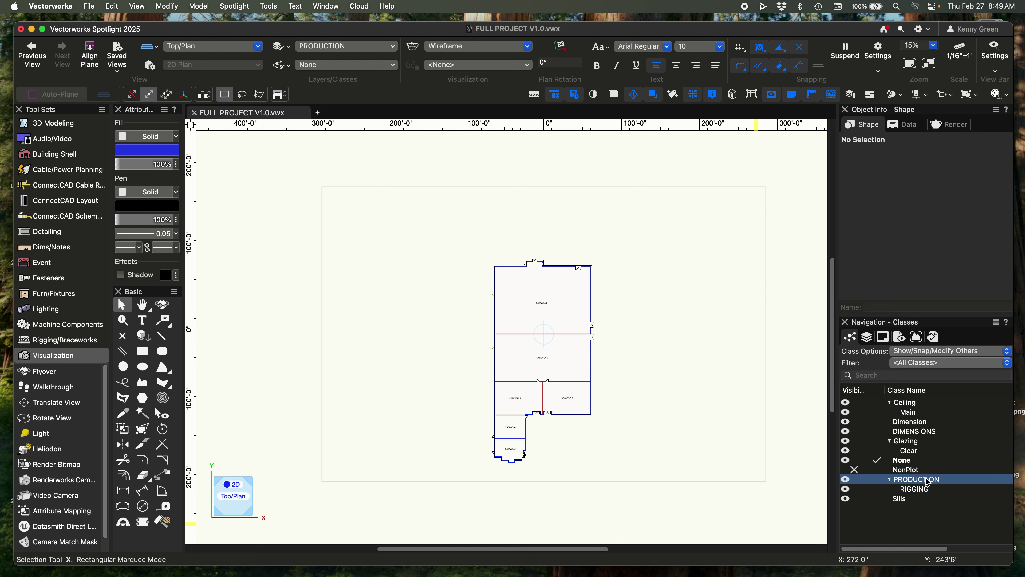
pyautogui.rightClick(936, 485)
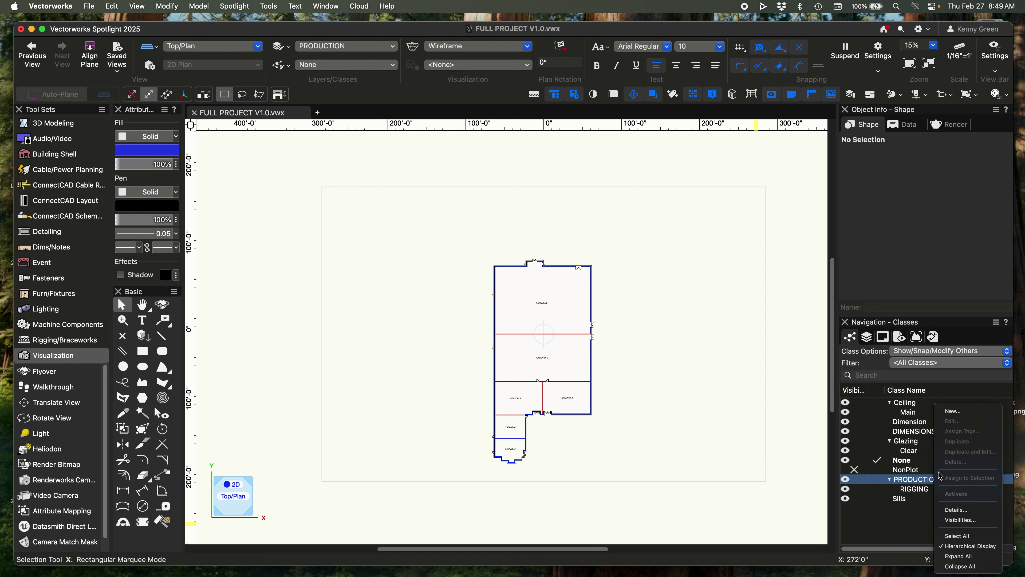
pyautogui.click(960, 415)
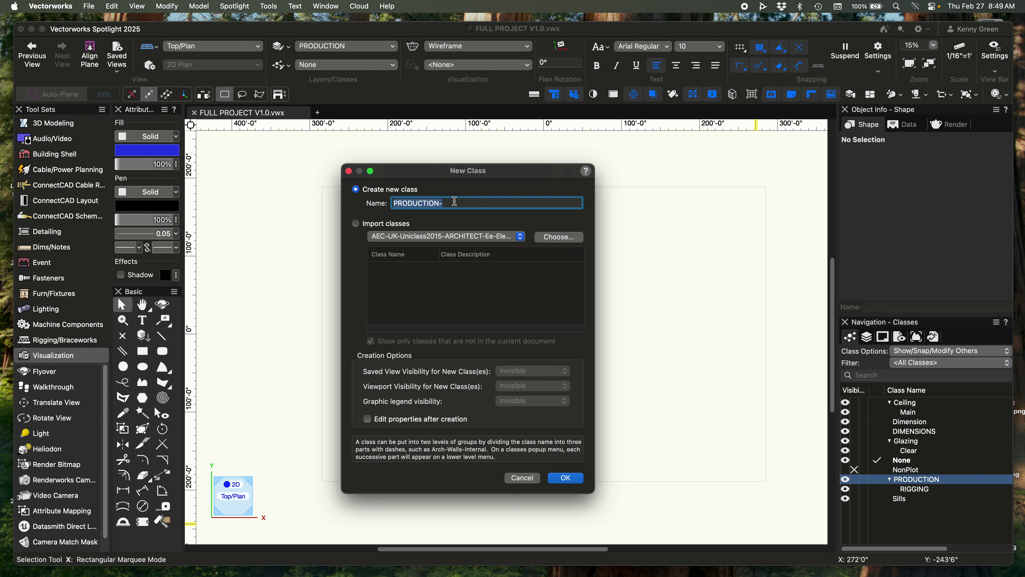
pyautogui.click(455, 201)
pyautogui.write('TRUSS')
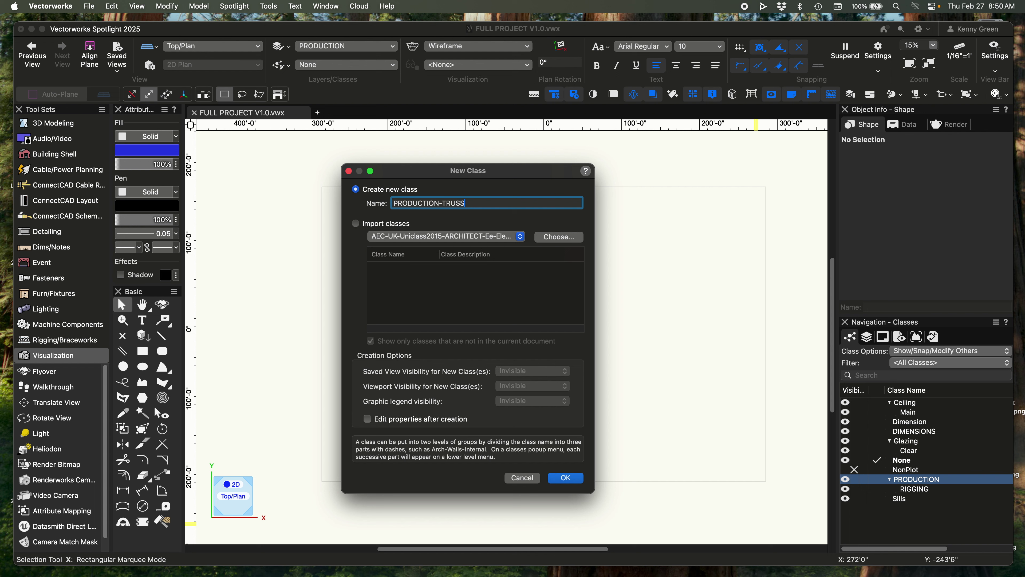
pyautogui.click(574, 479)
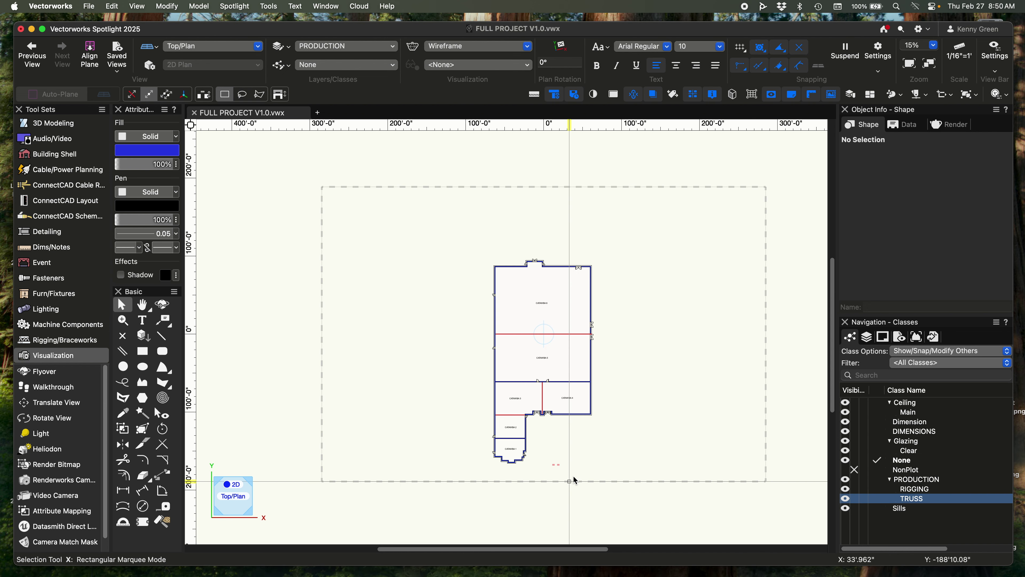
# Create a three-level class named PRODUCTION-LIGHTING-FLOWN under the PRODUCTION group.
pyautogui.click(934, 480)
pyautogui.rightClick(934, 481)
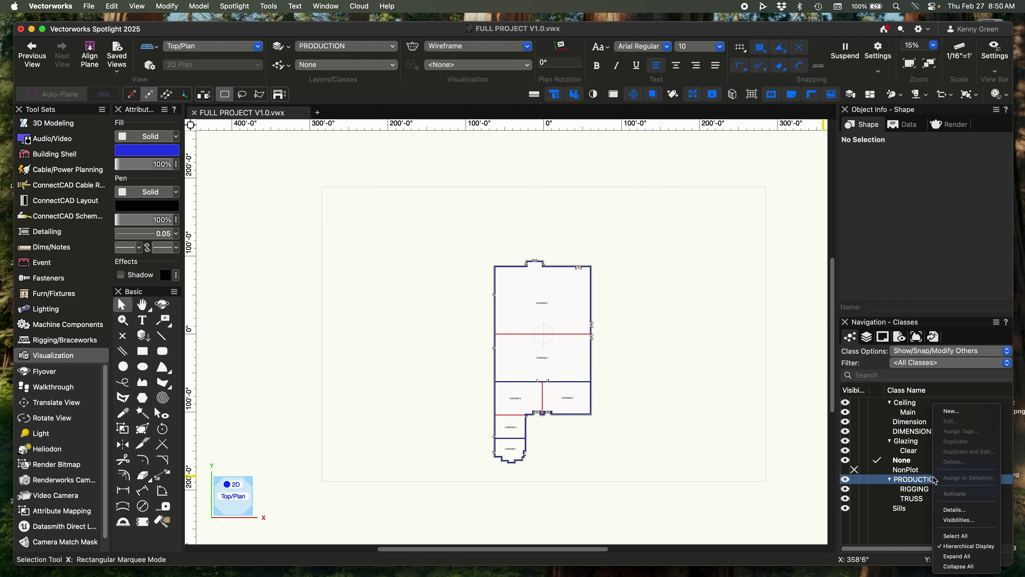
pyautogui.click(961, 415)
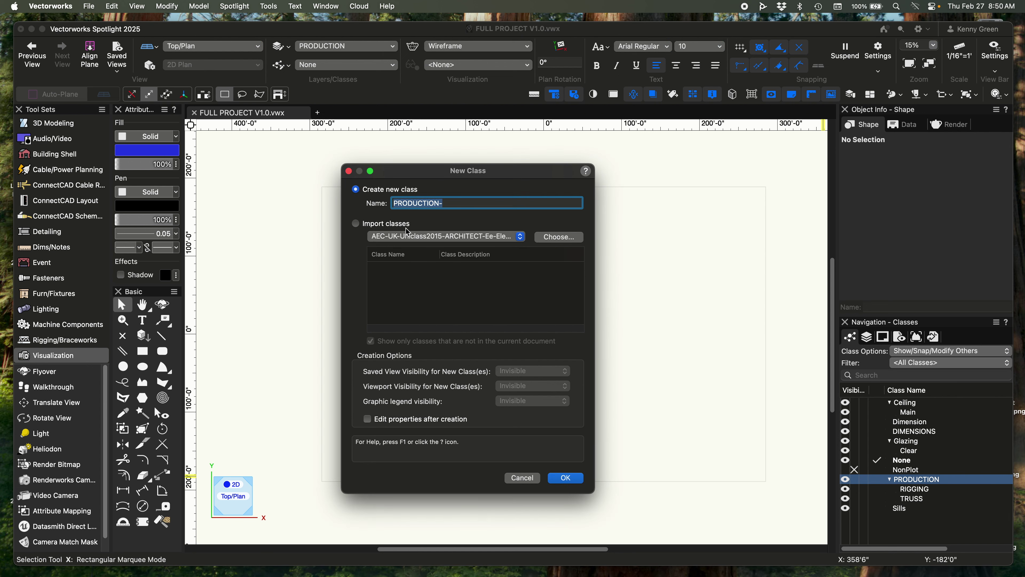
pyautogui.press('Right')
pyautogui.write('LIGHTIN')
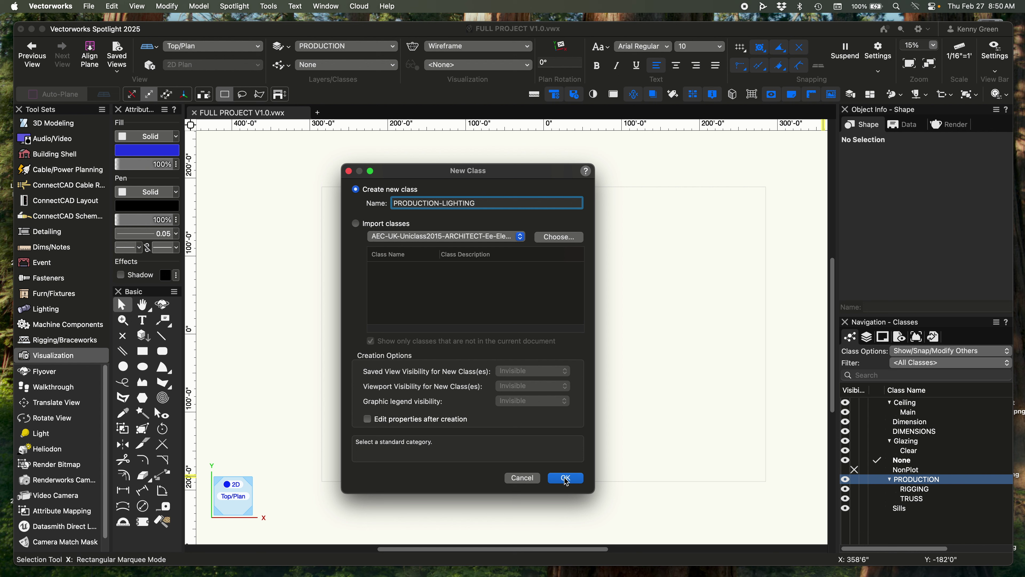
pyautogui.write('G-FLOWN')
pyautogui.click(567, 479)
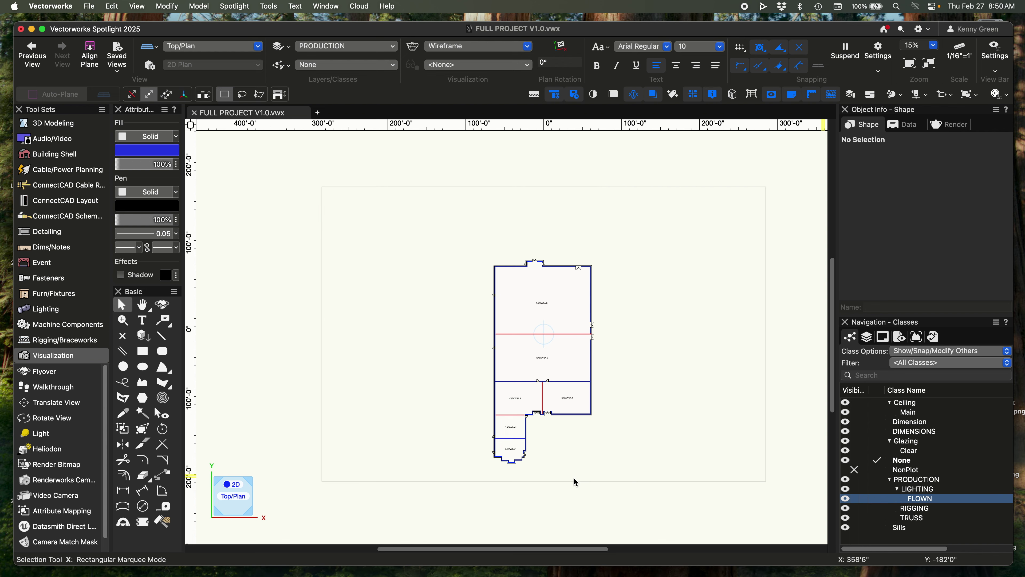
# Add a GROUND class to the LIGHTING subgroup, named PRODUCTION-LIGHTING-GROUND.
pyautogui.click(928, 490)
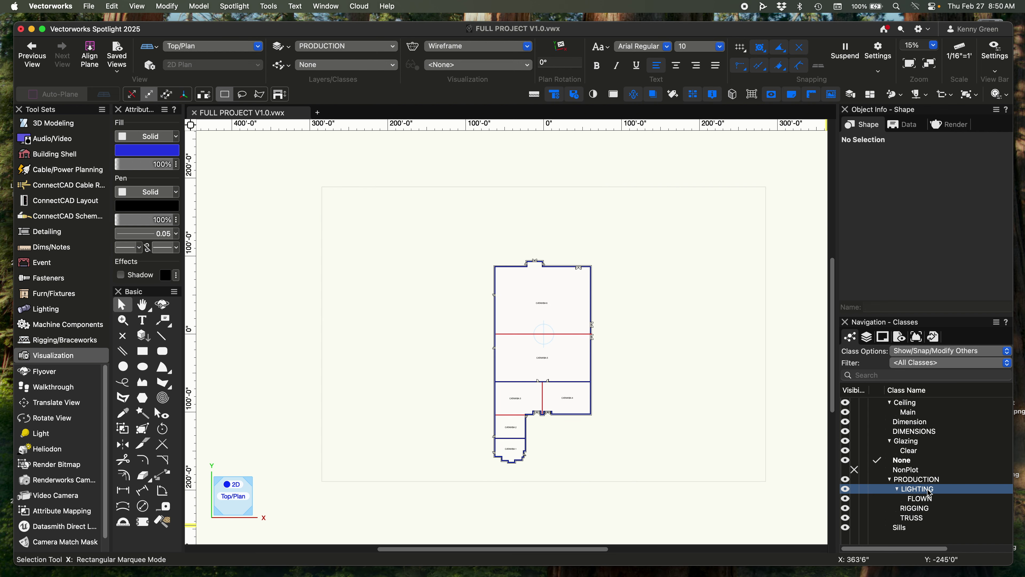
pyautogui.rightClick(953, 493)
pyautogui.click(996, 410)
pyautogui.click(503, 202)
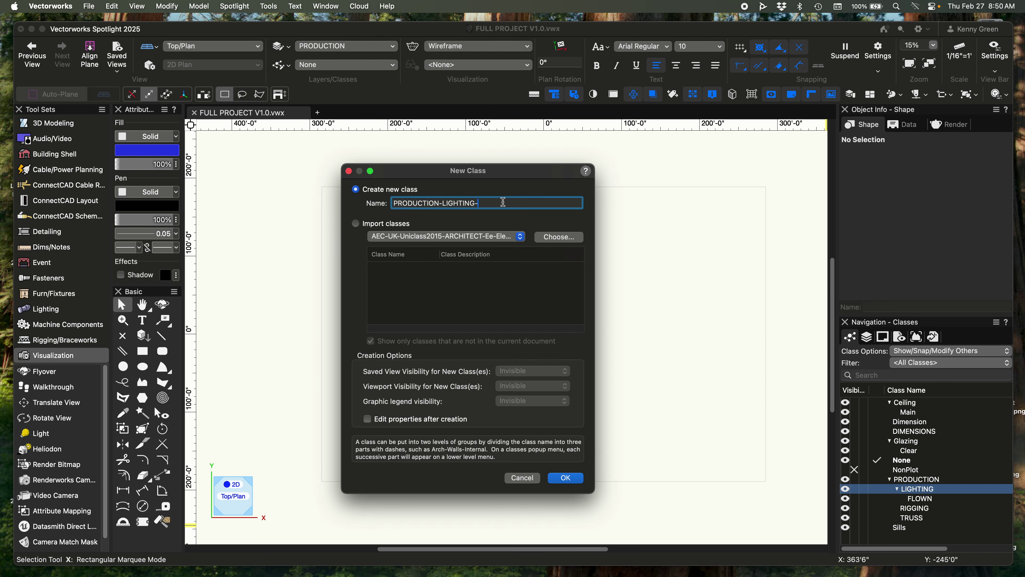
pyautogui.write('GROUND')
pyautogui.press('Return')
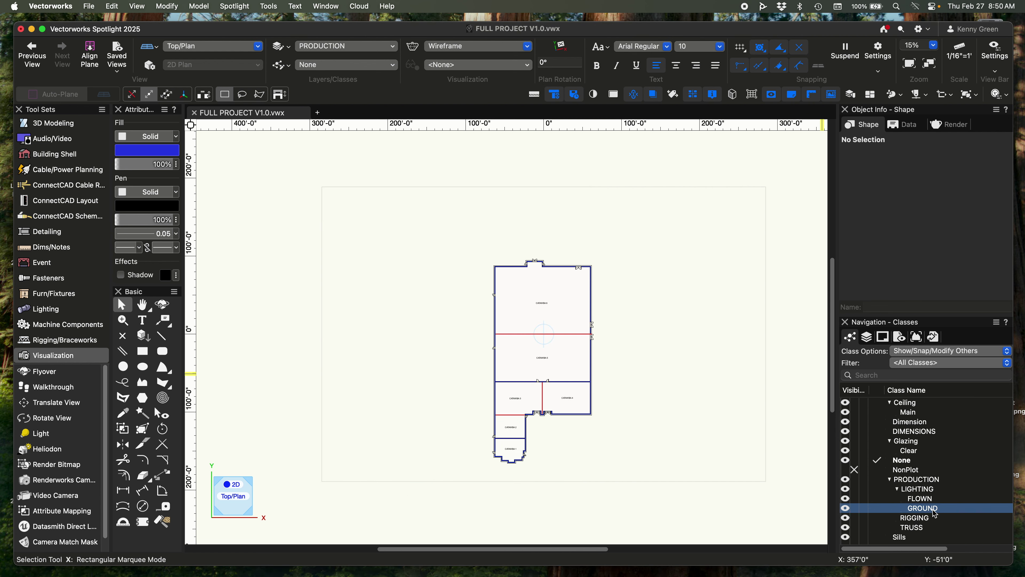
# Collapse the LIGHTING subgroup in the class list.
pyautogui.click(896, 489)
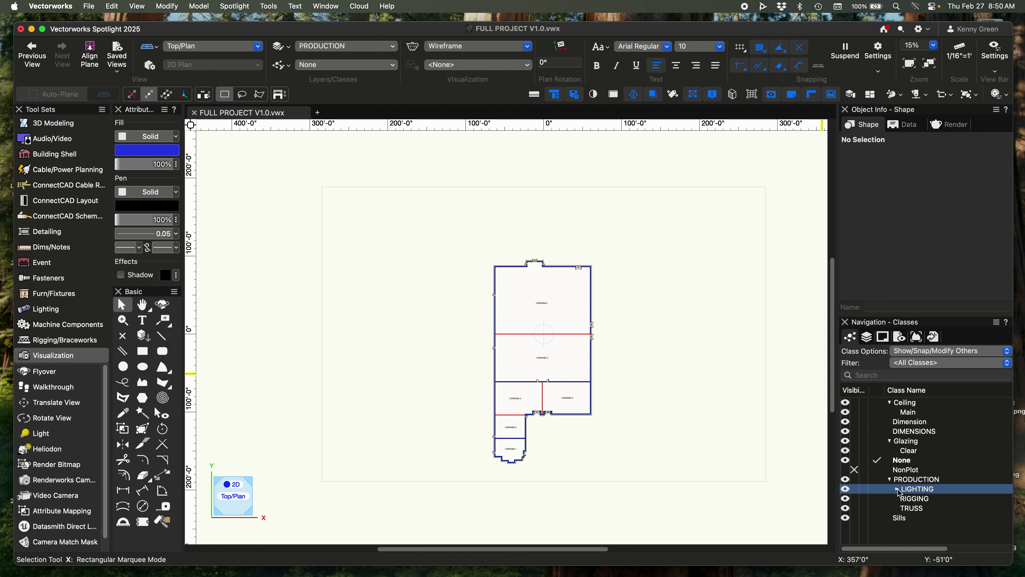
pyautogui.click(897, 490)
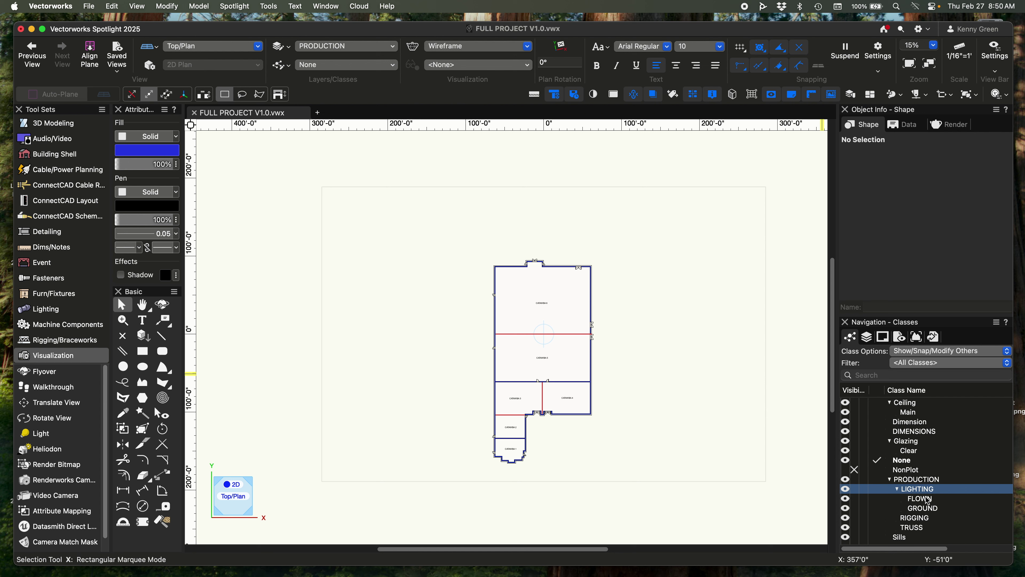
pyautogui.click(896, 489)
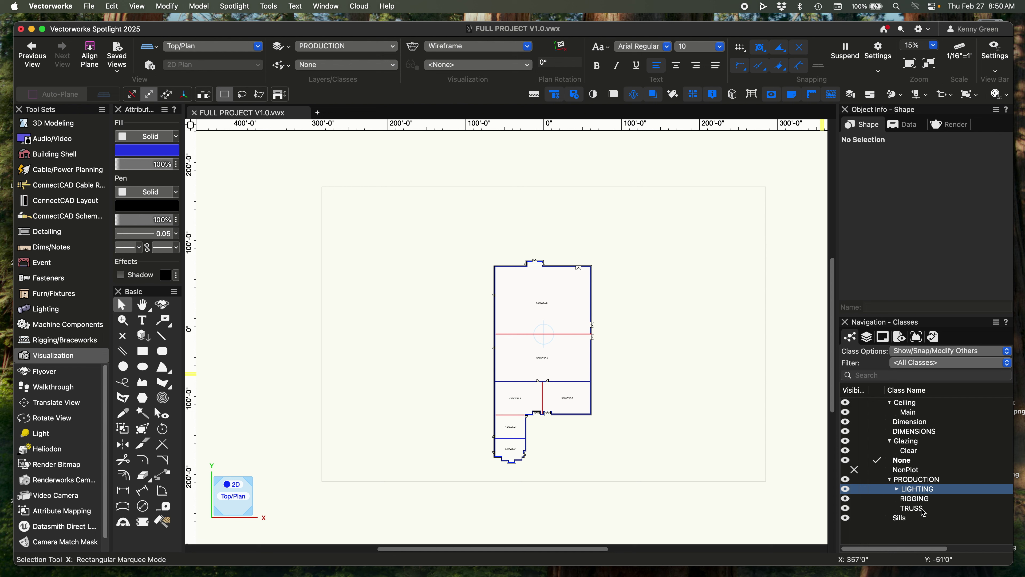
# Create an AUDIO class under the PRODUCTION group, named PRODUCTION-AUDIO.
pyautogui.click(918, 480)
pyautogui.rightClick(919, 482)
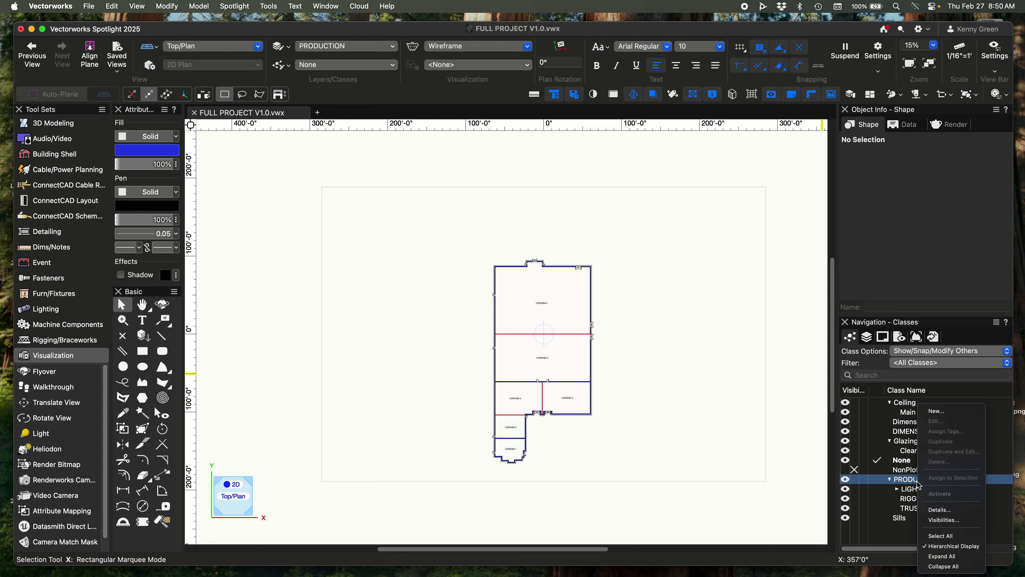
pyautogui.click(944, 413)
pyautogui.press('Right')
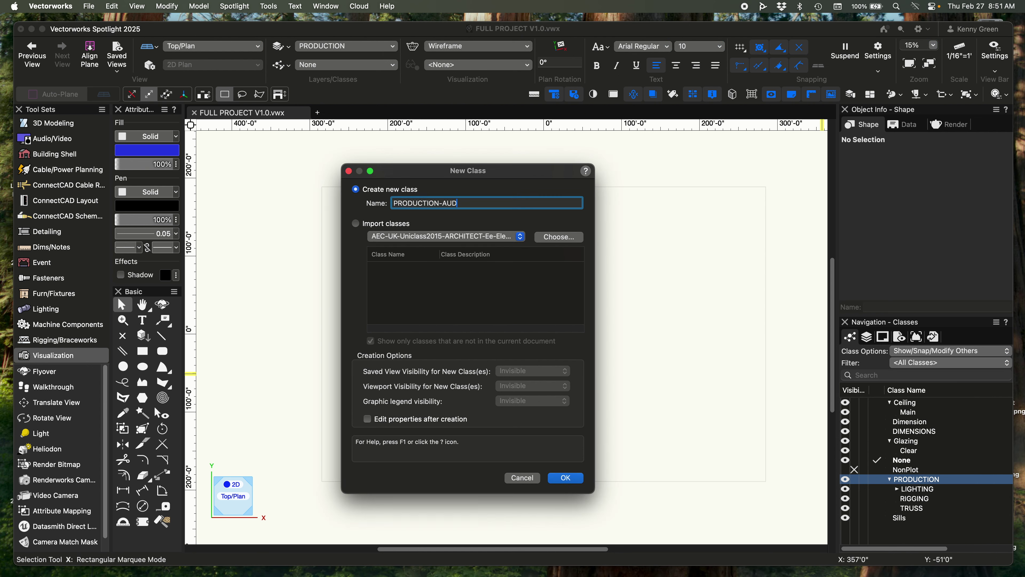
pyautogui.click(566, 478)
# Create a video projection class under the PRODUCTION group, named PRODUCTION-VIDEO PROJ.
pyautogui.rightClick(916, 479)
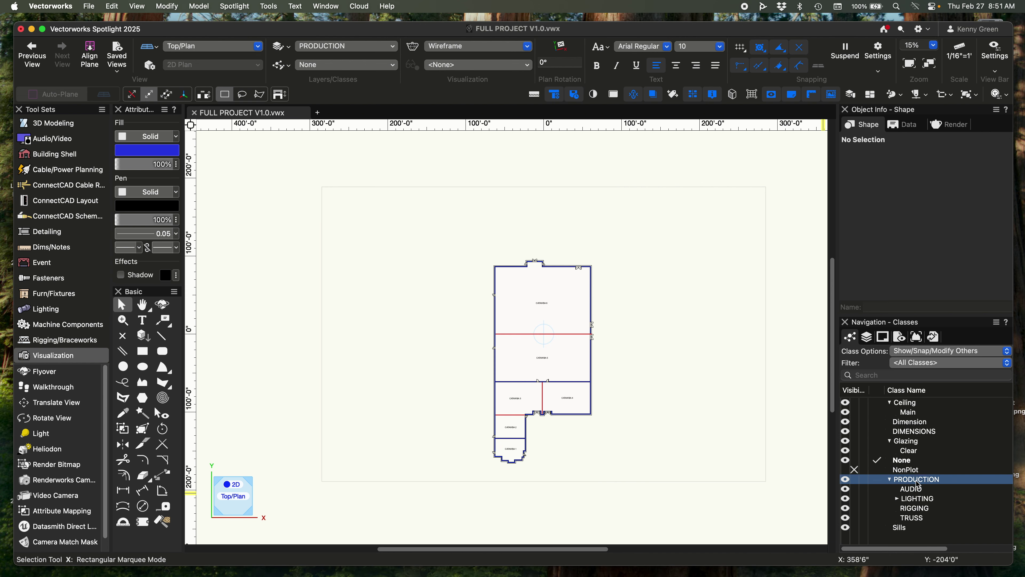
pyautogui.click(936, 412)
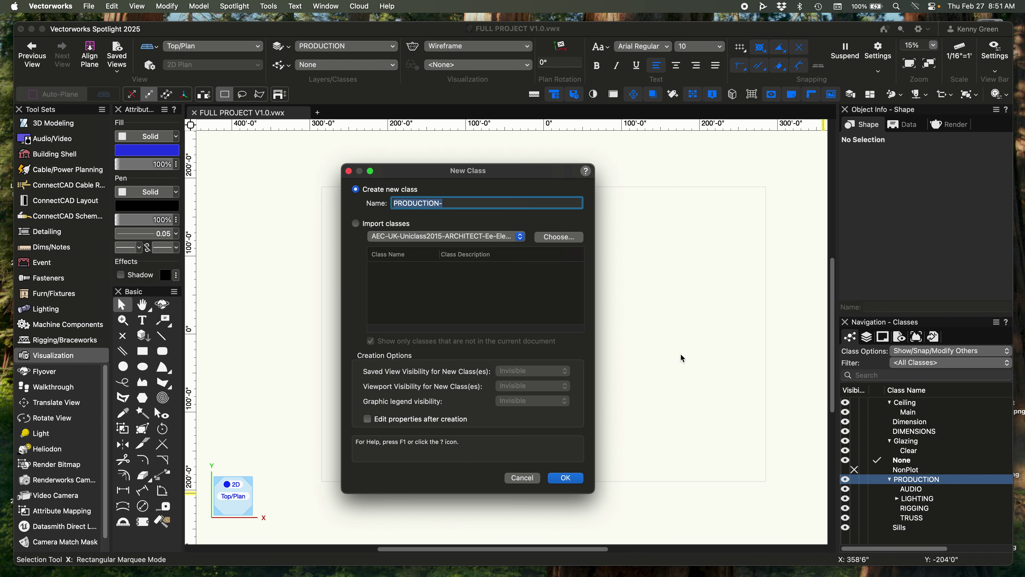
pyautogui.press('Right')
pyautogui.write('VIDEO')
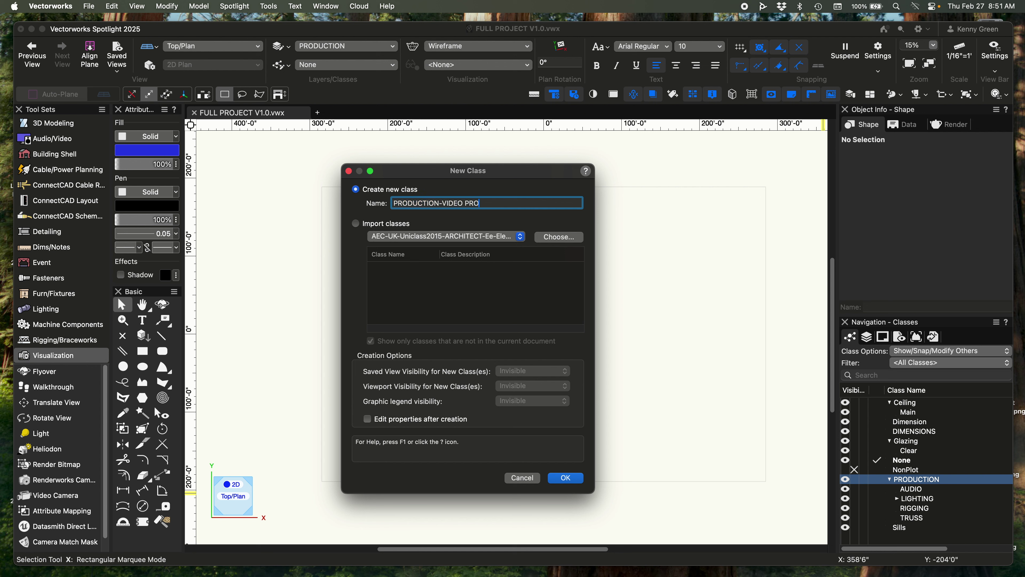
pyautogui.click(566, 478)
# Create an LED walls class under the PRODUCTION group, named PRODUCTION-LED WALLS.
pyautogui.click(940, 481)
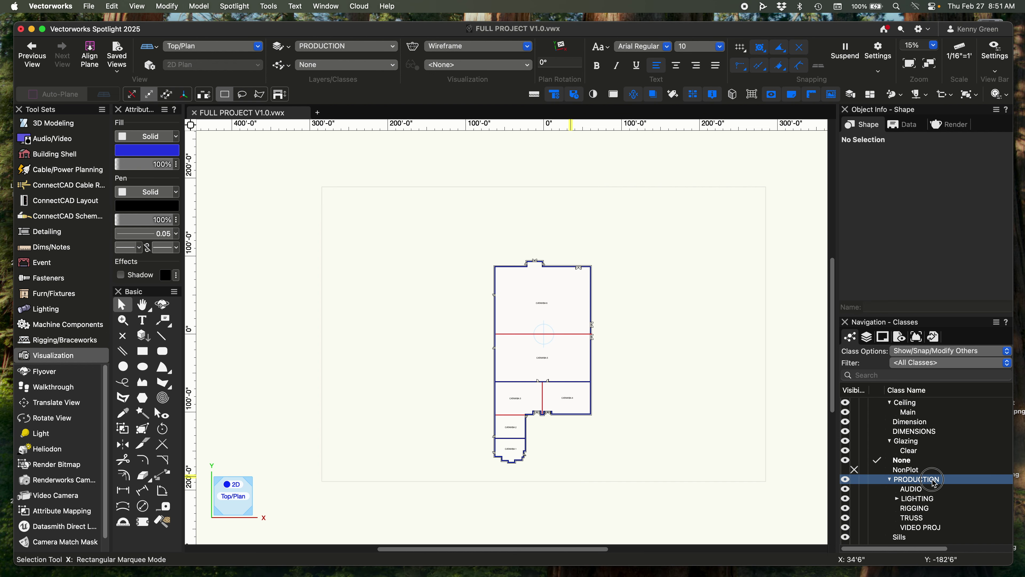
pyautogui.rightClick(934, 479)
pyautogui.click(953, 416)
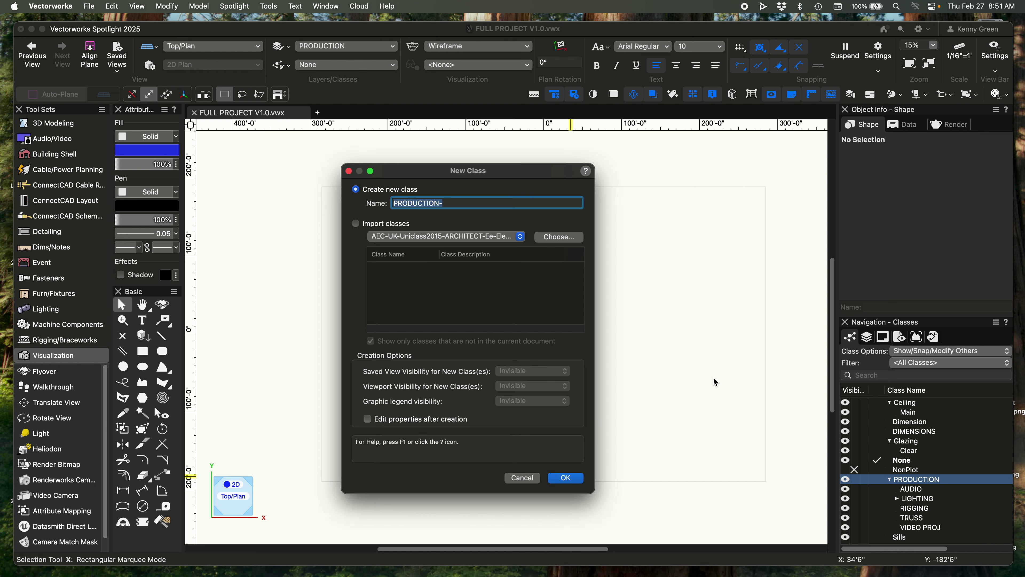
pyautogui.press('Right')
pyautogui.write('LED')
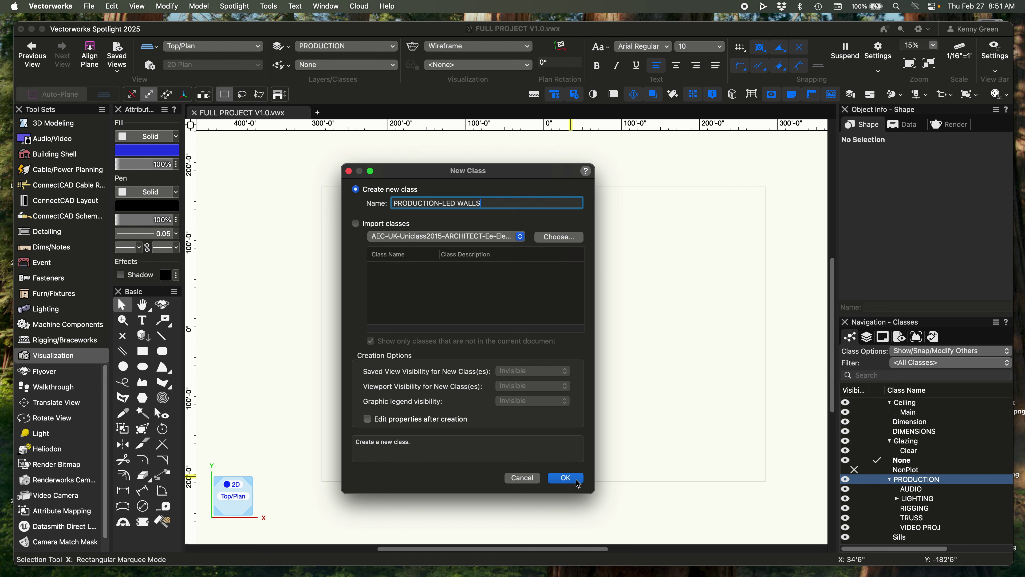
pyautogui.click(565, 478)
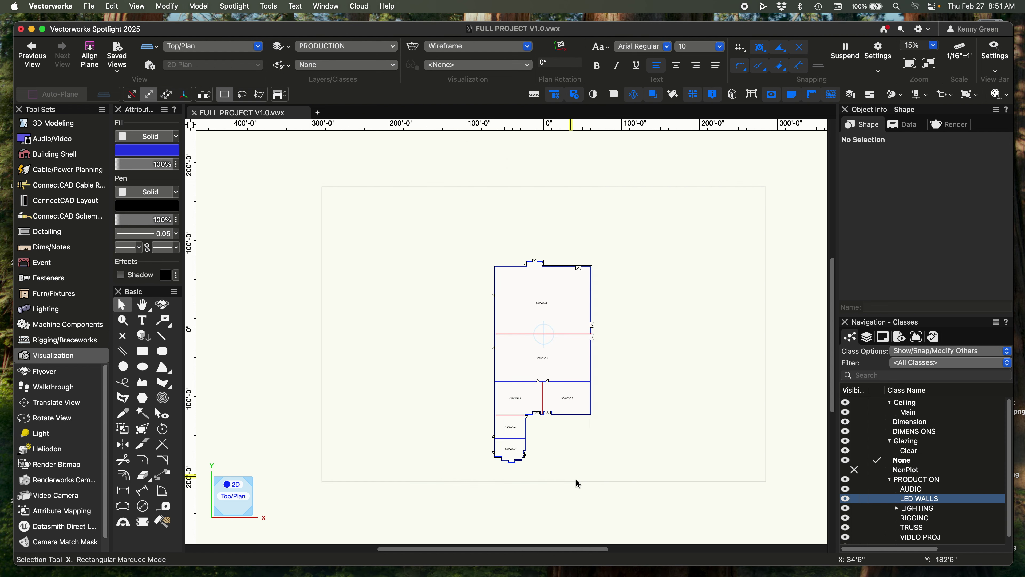
# Create a BACKSTAGE class under the PRODUCTION group, named PRODUCTION-BACKSTAGE.
pyautogui.scroll(-1, 923, 489)
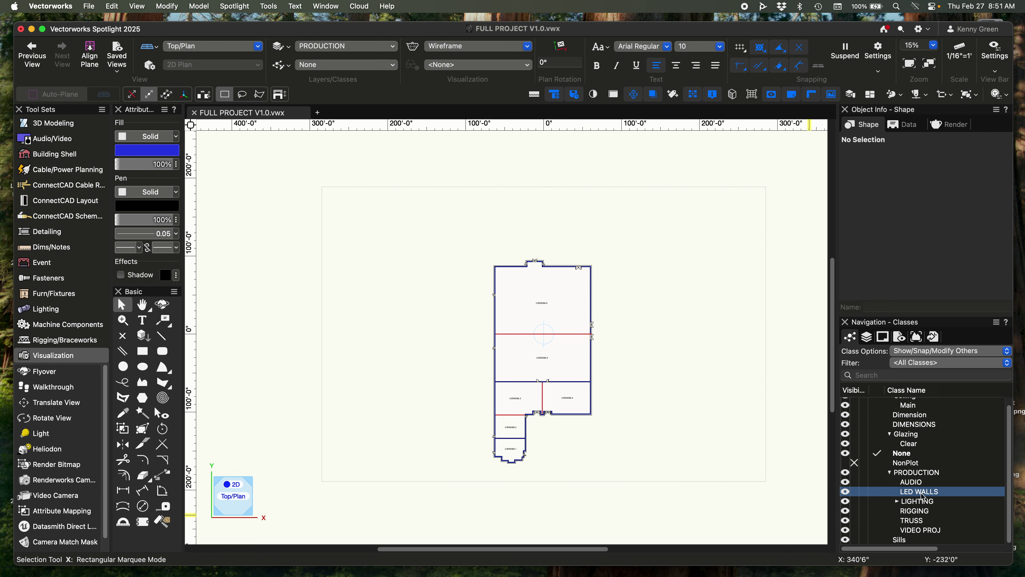
pyautogui.click(923, 473)
pyautogui.rightClick(925, 477)
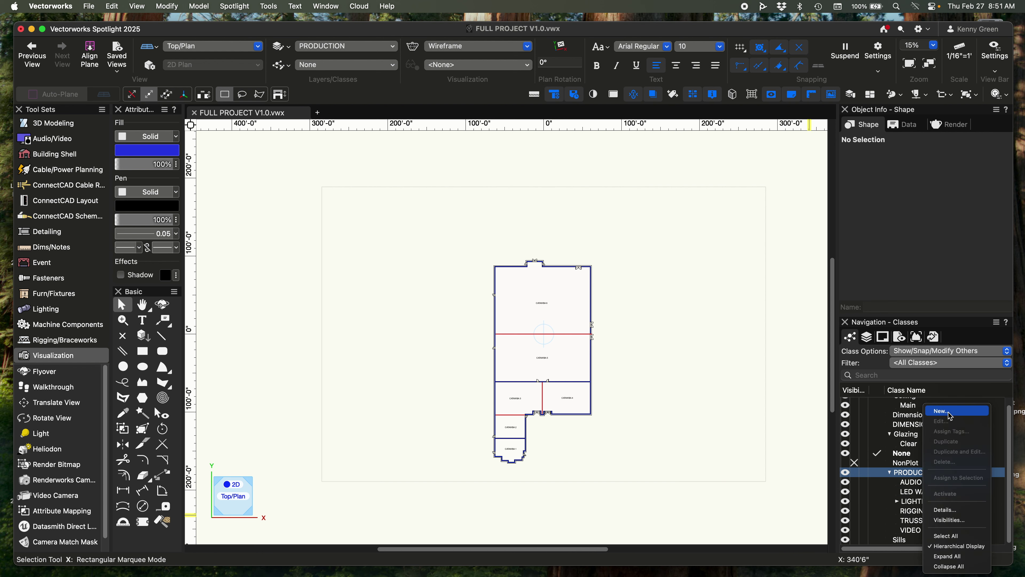
pyautogui.click(948, 415)
pyautogui.click(467, 201)
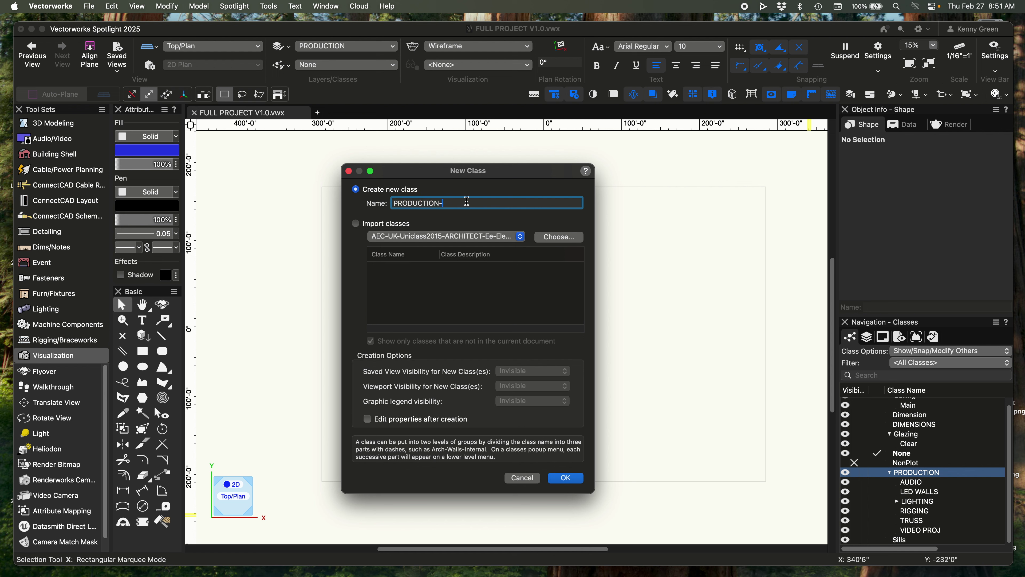
pyautogui.write('BACKSTAGE')
pyautogui.press('Return')
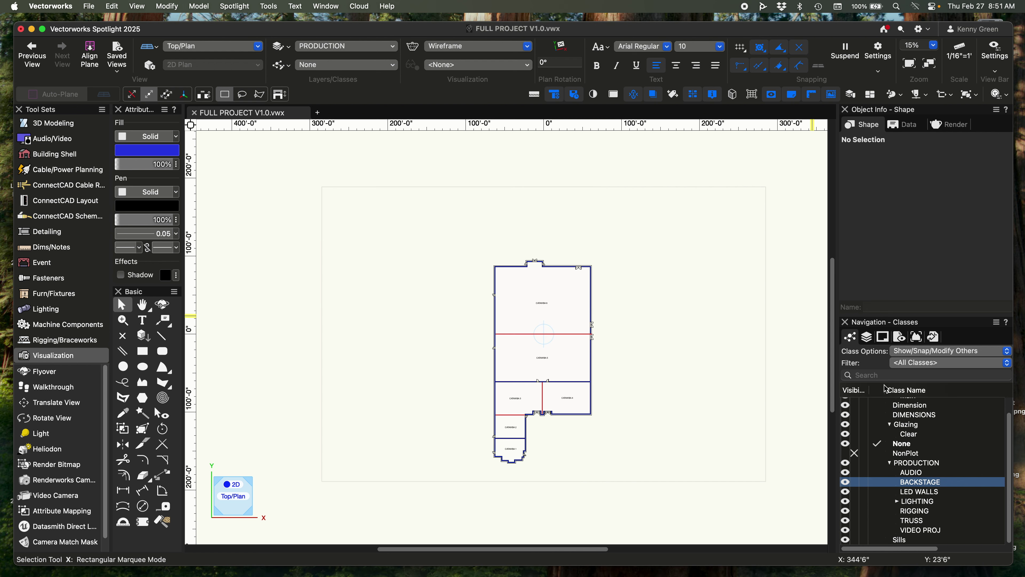
# Create an FOH class under the PRODUCTION group, named PRODUCTION-FOH.
pyautogui.rightClick(930, 463)
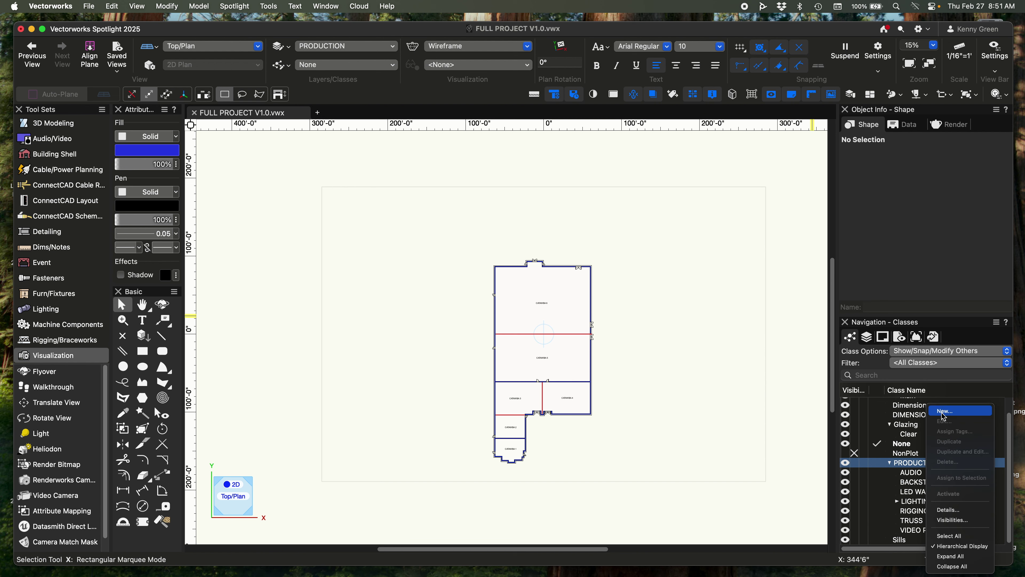
pyautogui.click(943, 412)
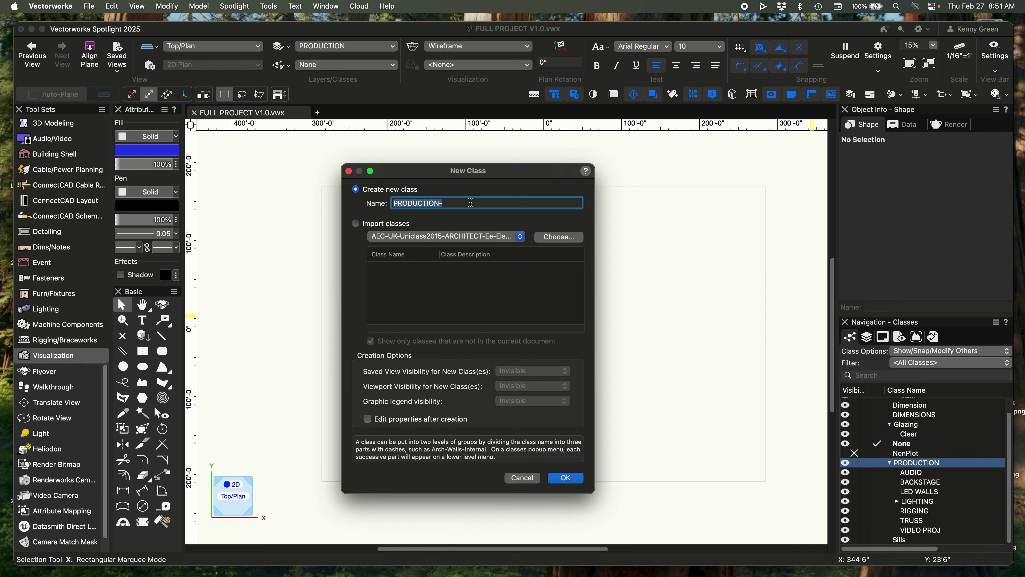
pyautogui.click(470, 202)
pyautogui.write('FOH')
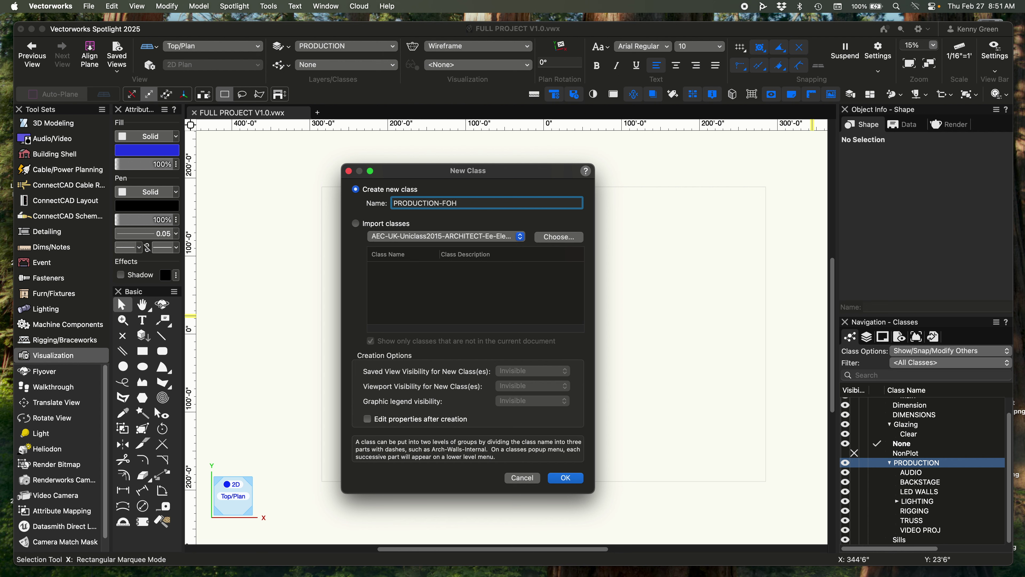
pyautogui.press('Return')
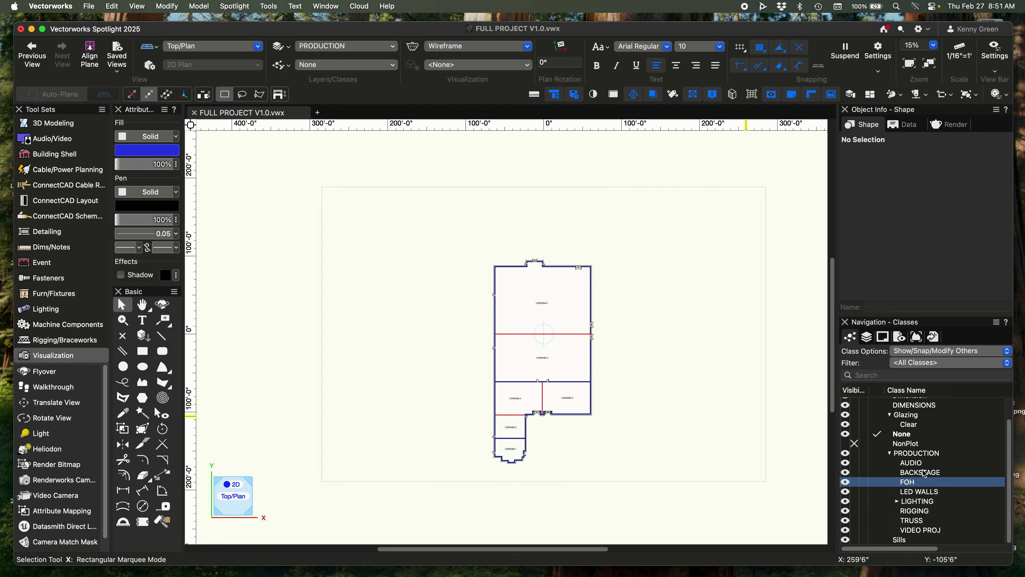
# Create a STAGE class under the PRODUCTION group, named PRODUCTION-STAGE.
pyautogui.click(919, 452)
pyautogui.rightClick(918, 452)
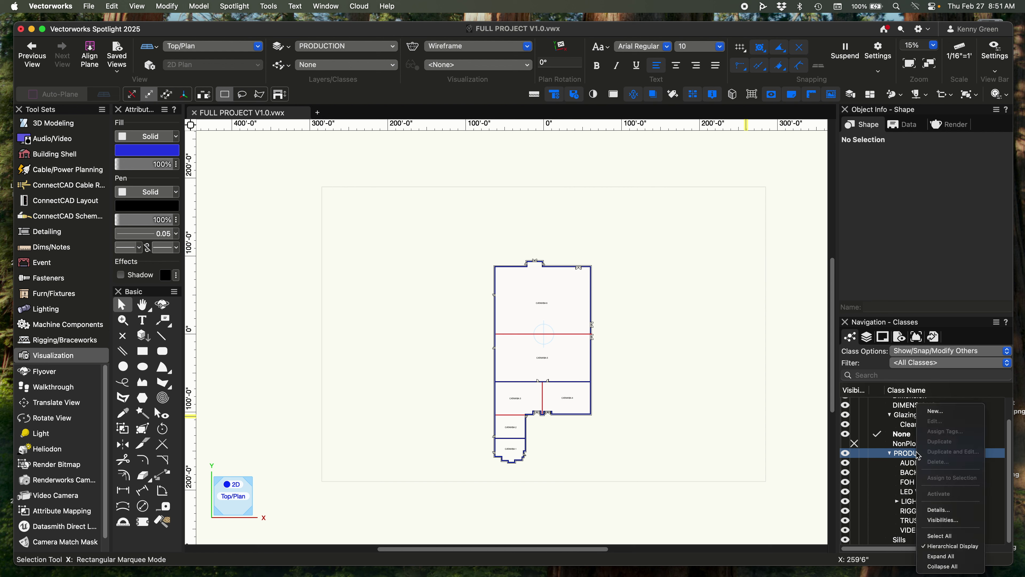
pyautogui.click(940, 412)
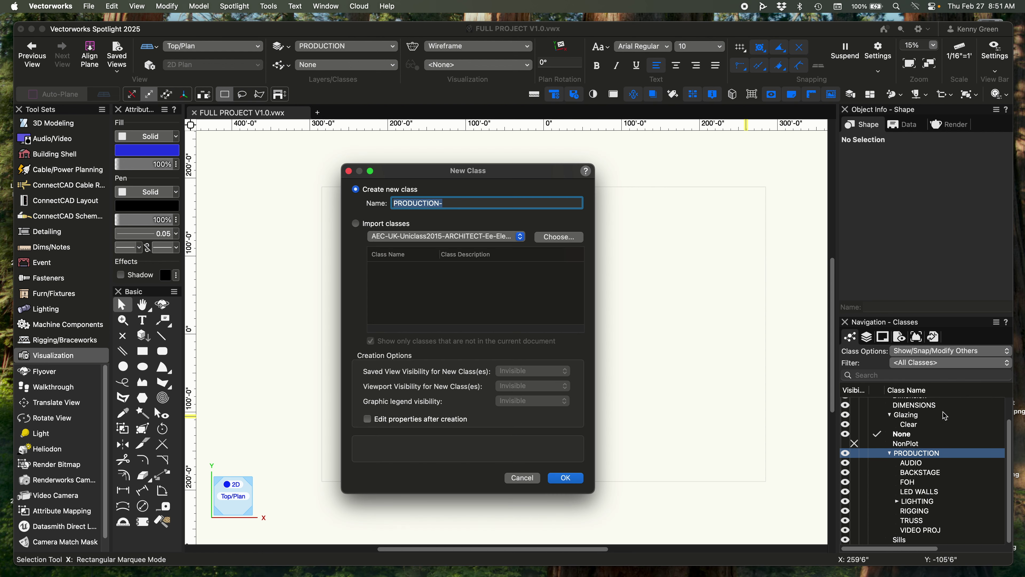
pyautogui.click(450, 204)
pyautogui.write('STAGE')
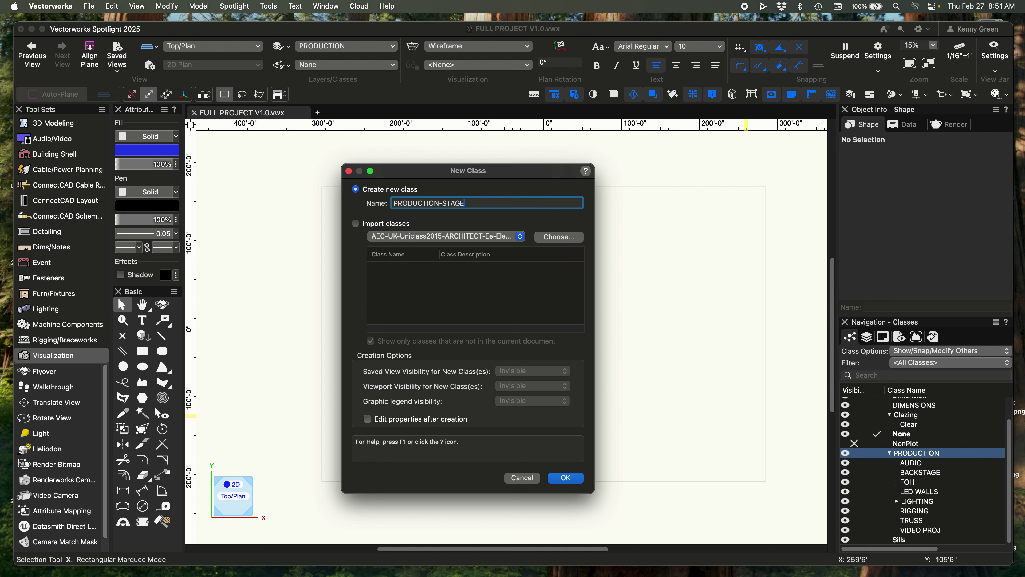
pyautogui.press('Return')
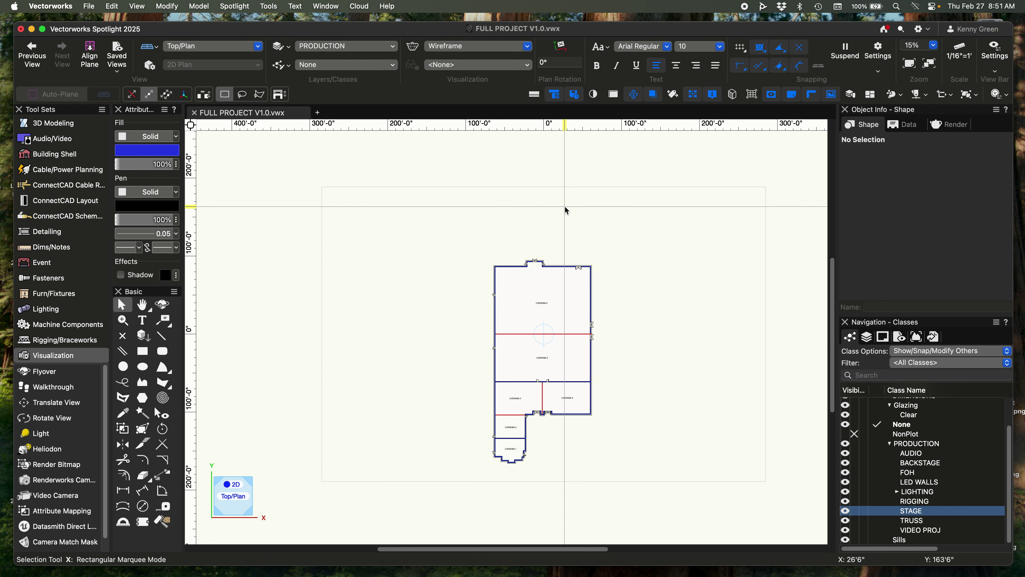
# Create a pipe and drape class under the PRODUCTION group, named PRODUCTION-PIPE DRAPE.
pyautogui.scroll(-1, 934, 448)
pyautogui.rightClick(935, 448)
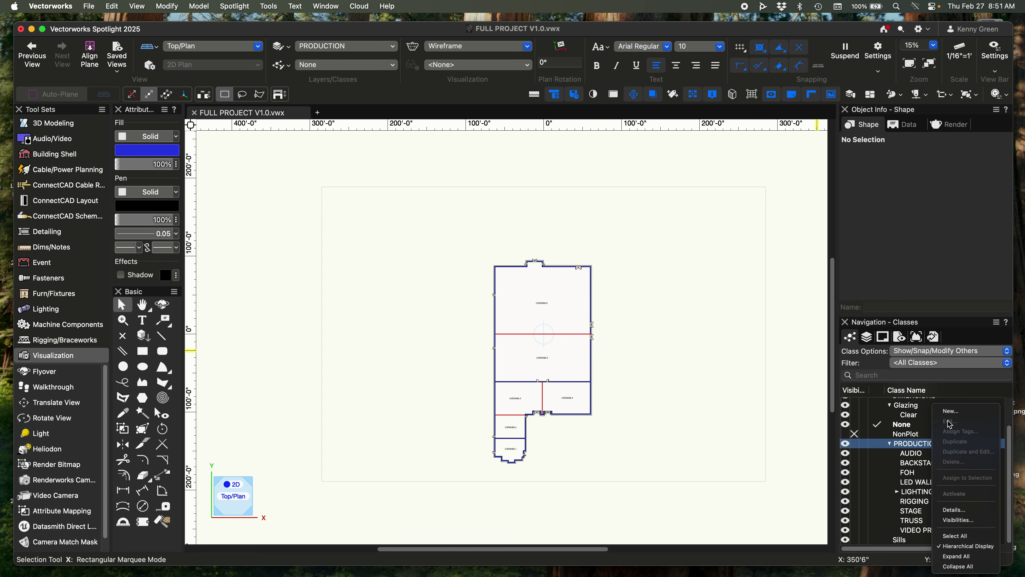
pyautogui.click(955, 414)
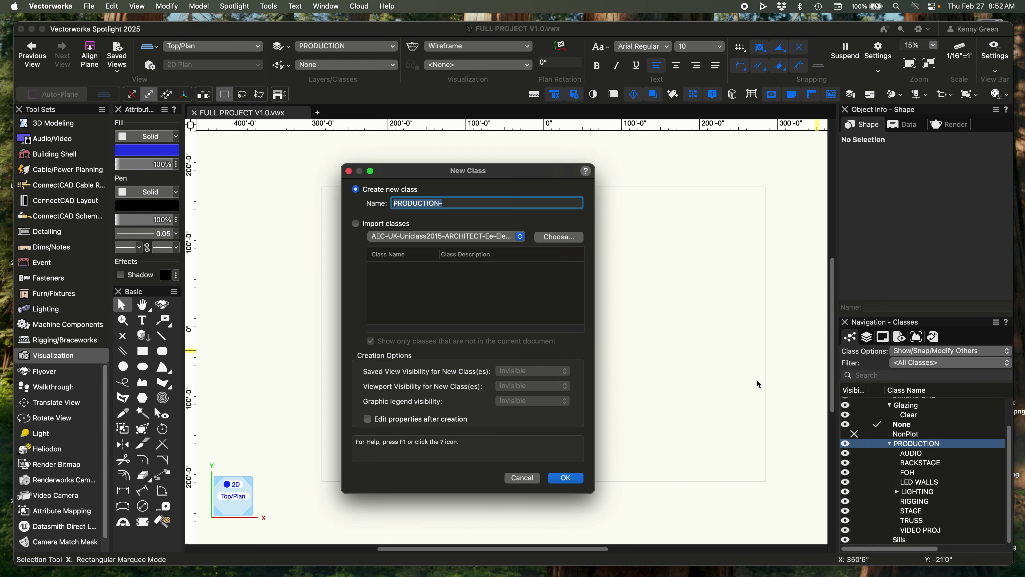
pyautogui.press('Right')
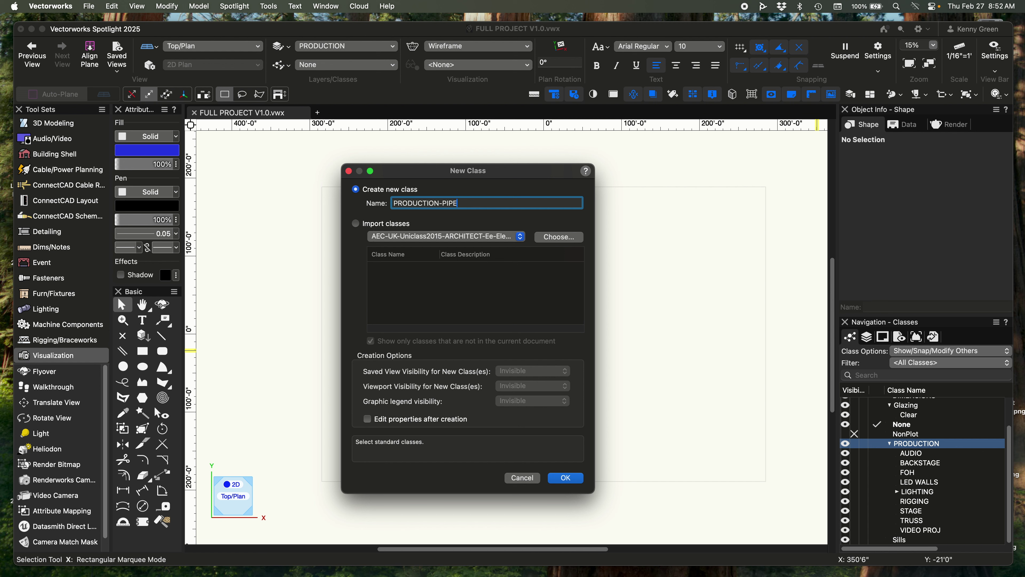
pyautogui.write('PIPE DRAPE')
pyautogui.press('Return')
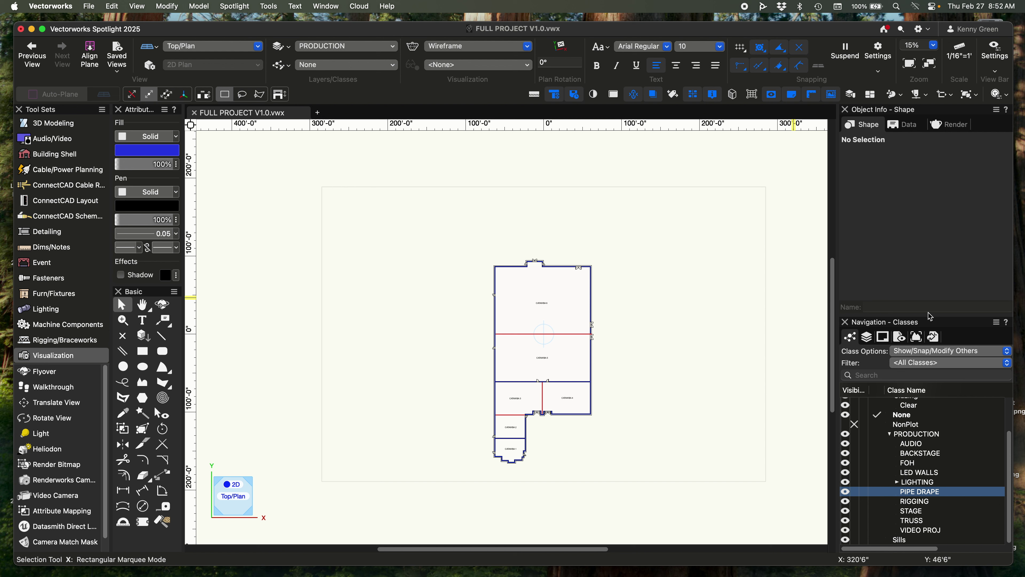
# Enlarge the class list to fit the whole hierarchy and expand the LIGHTING subgroup under PRODUCTION.
pyautogui.moveTo(928, 314); pyautogui.dragTo(926, 230)
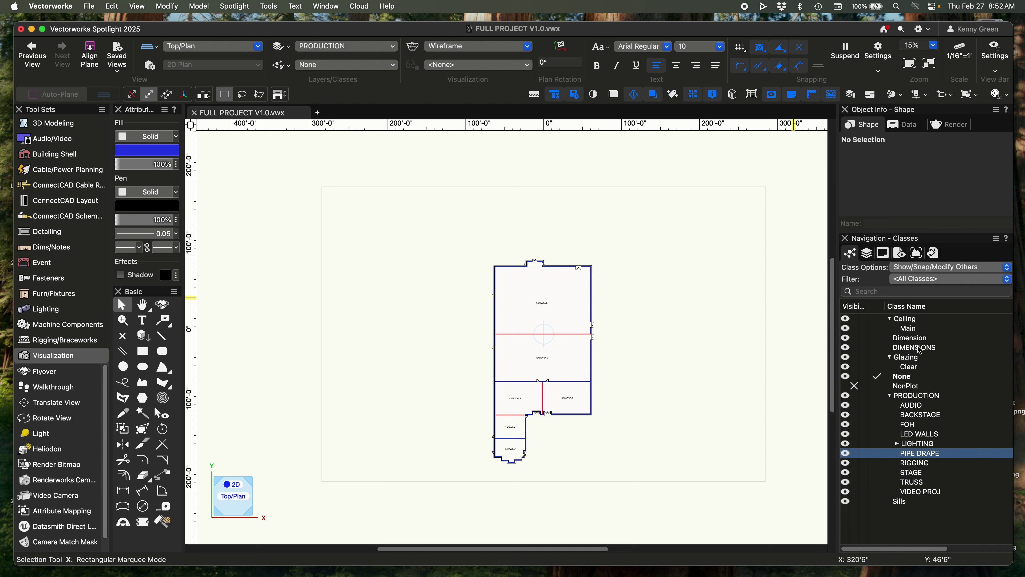
pyautogui.click(903, 397)
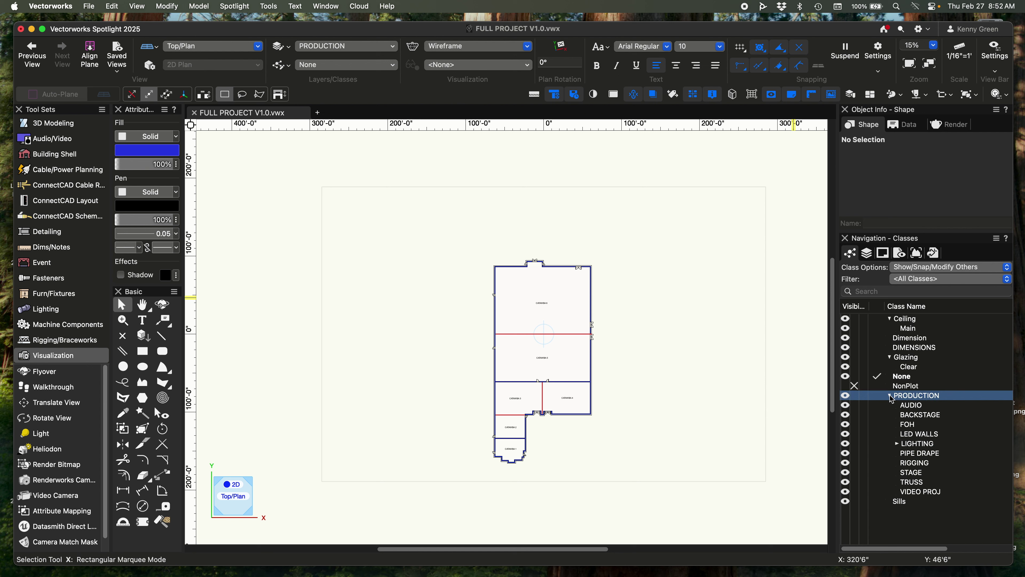
pyautogui.click(891, 395)
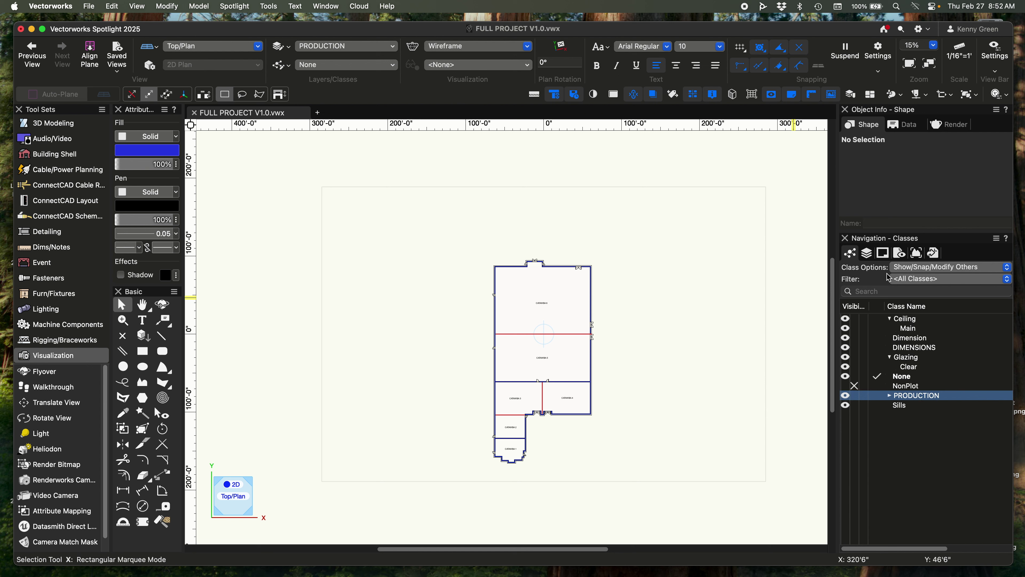
pyautogui.click(890, 396)
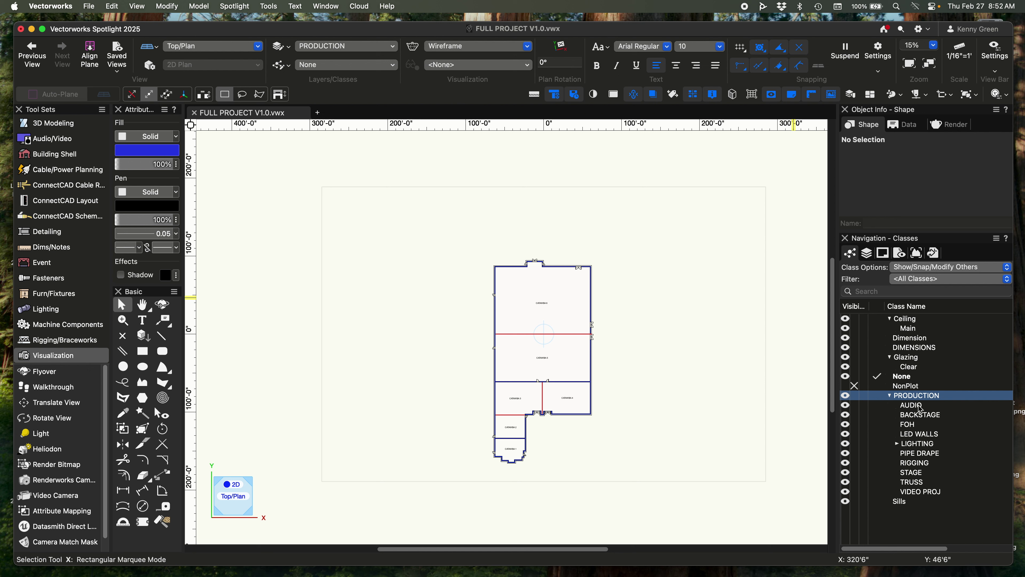
pyautogui.click(897, 444)
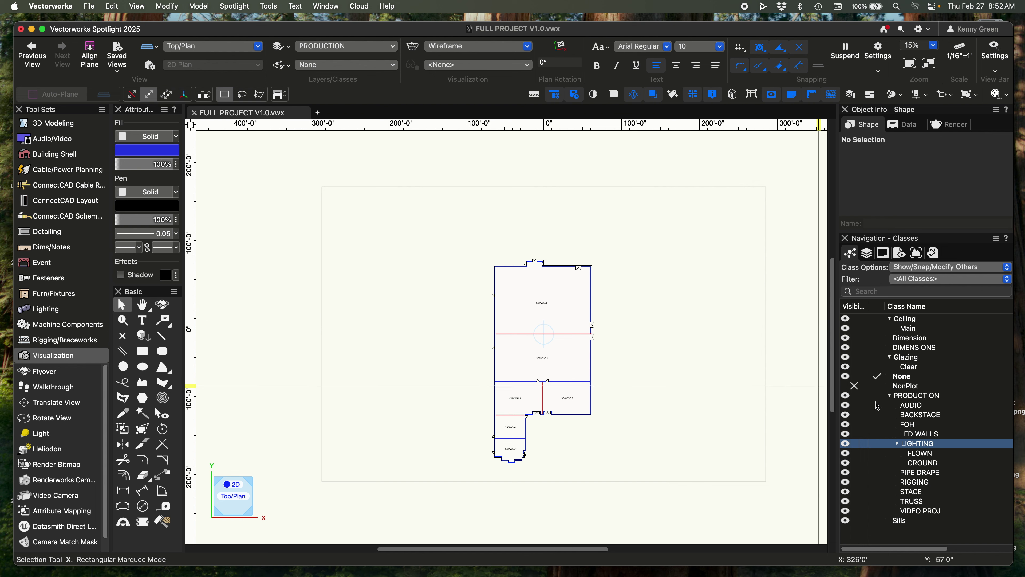
# Compare the design layer list with the class list, viewing the PRODUCTION class group both collapsed and expanded.
pyautogui.click(867, 254)
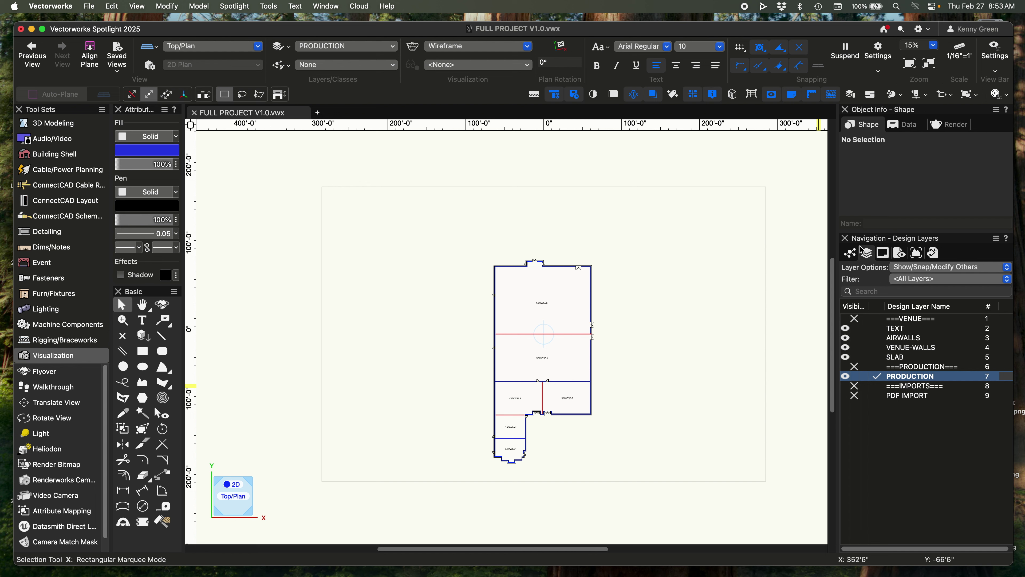
pyautogui.click(855, 255)
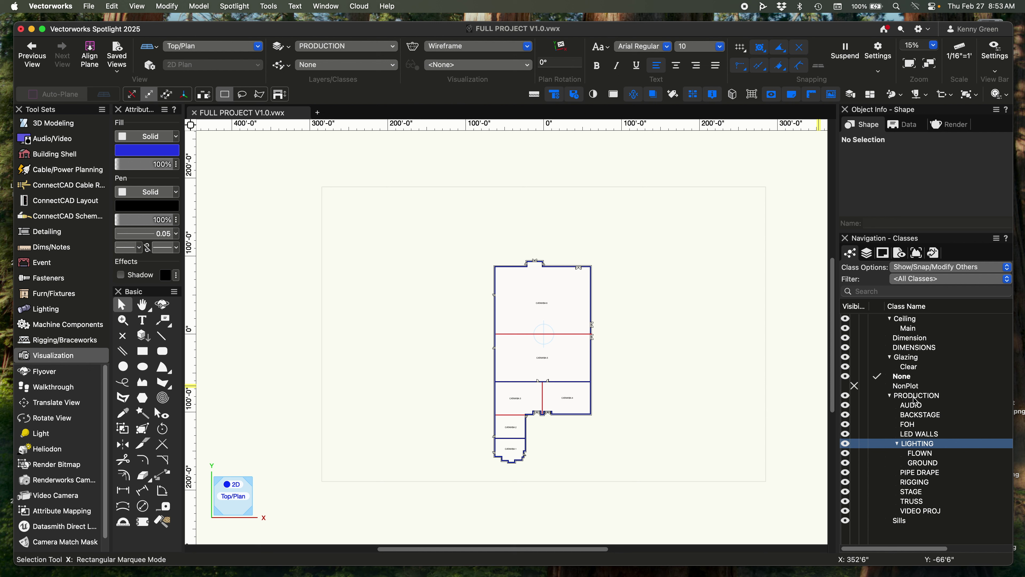
pyautogui.click(890, 395)
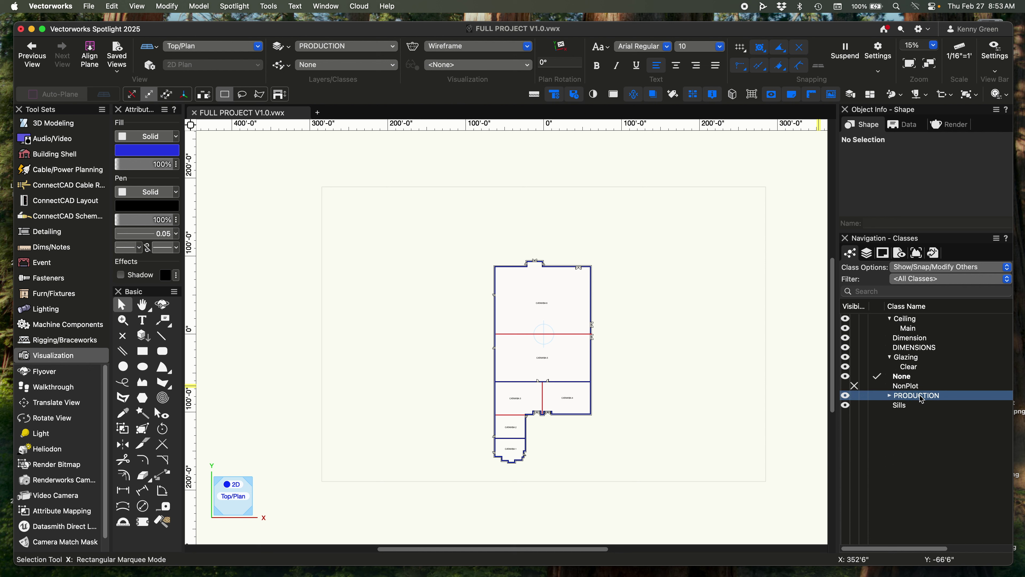
pyautogui.click(891, 395)
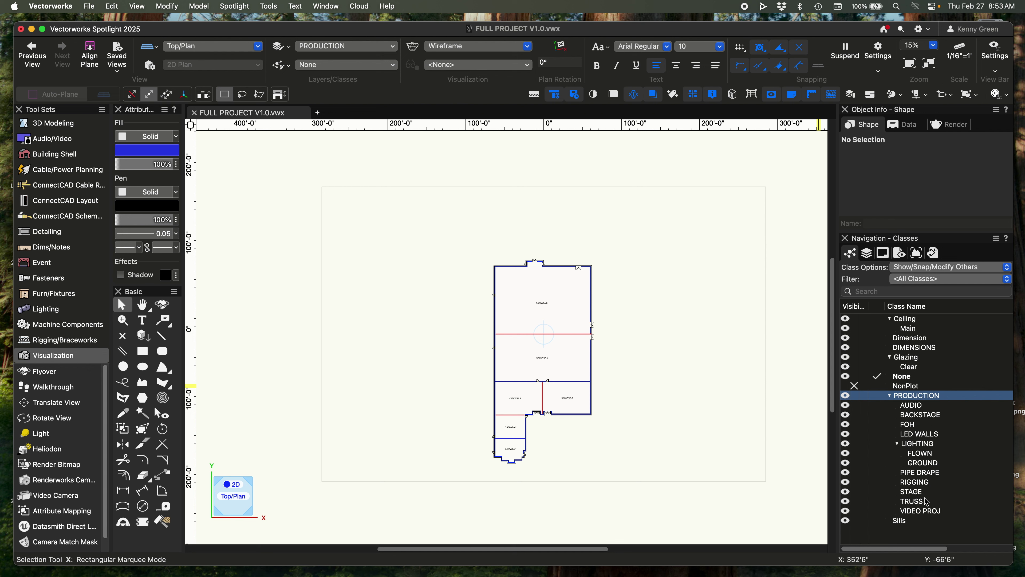
pyautogui.rightClick(924, 394)
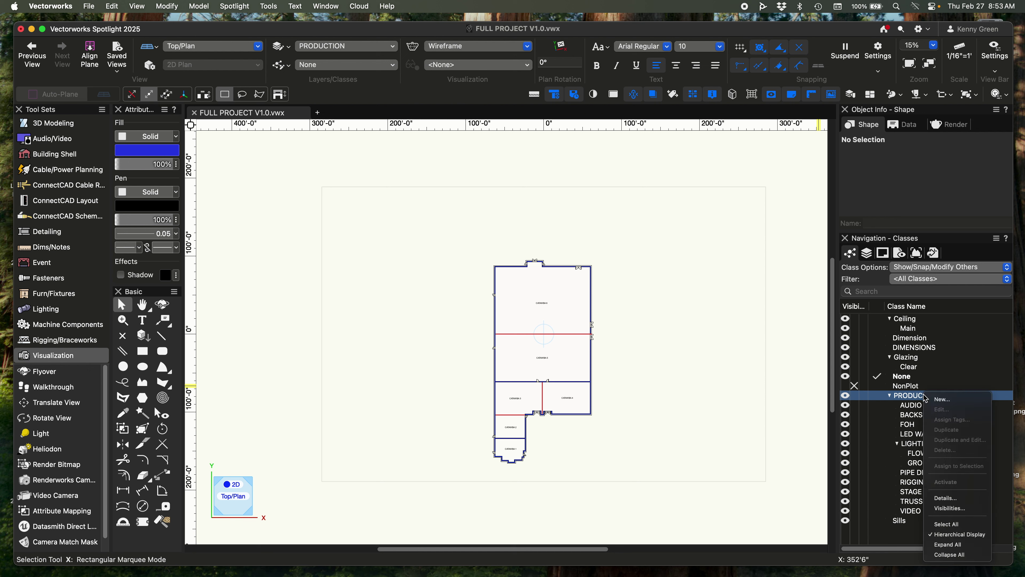
pyautogui.click(912, 406)
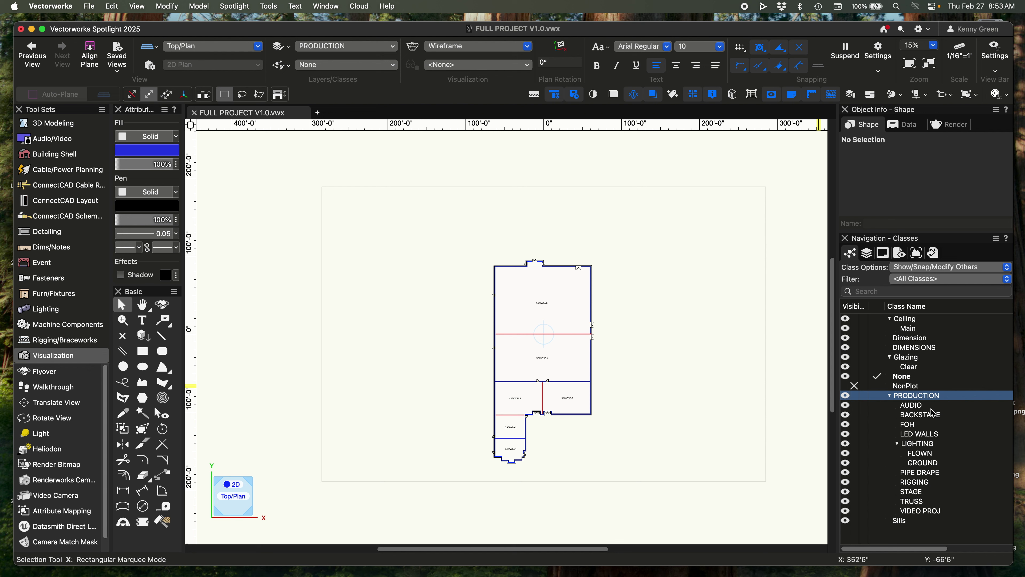
pyautogui.rightClick(954, 399)
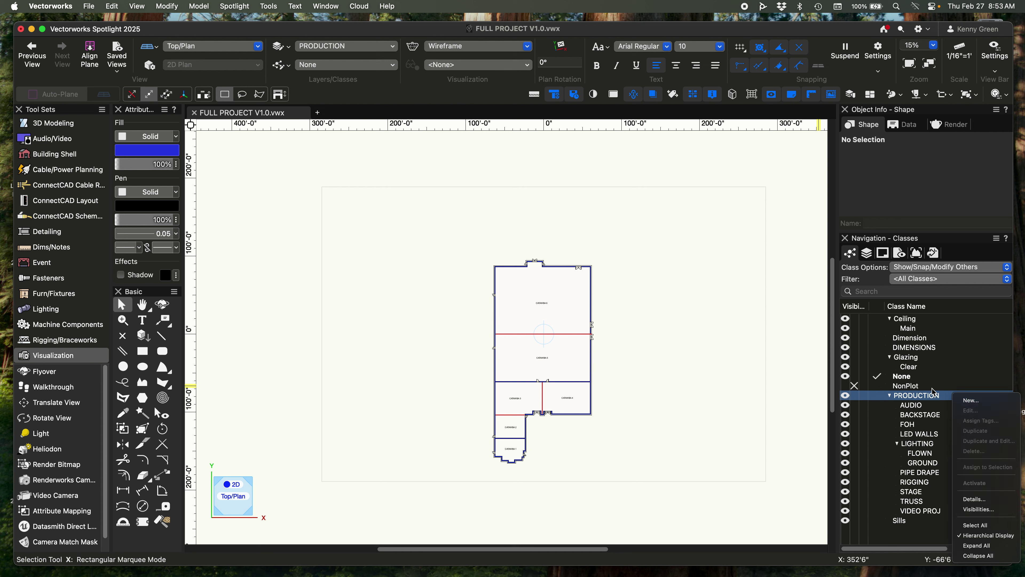
pyautogui.click(960, 378)
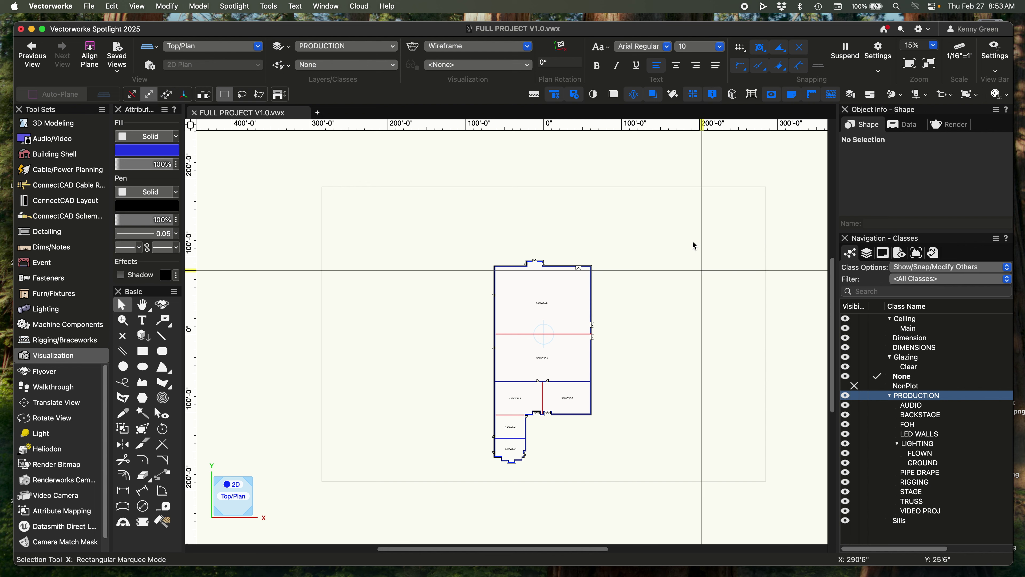
pyautogui.click(95, 7)
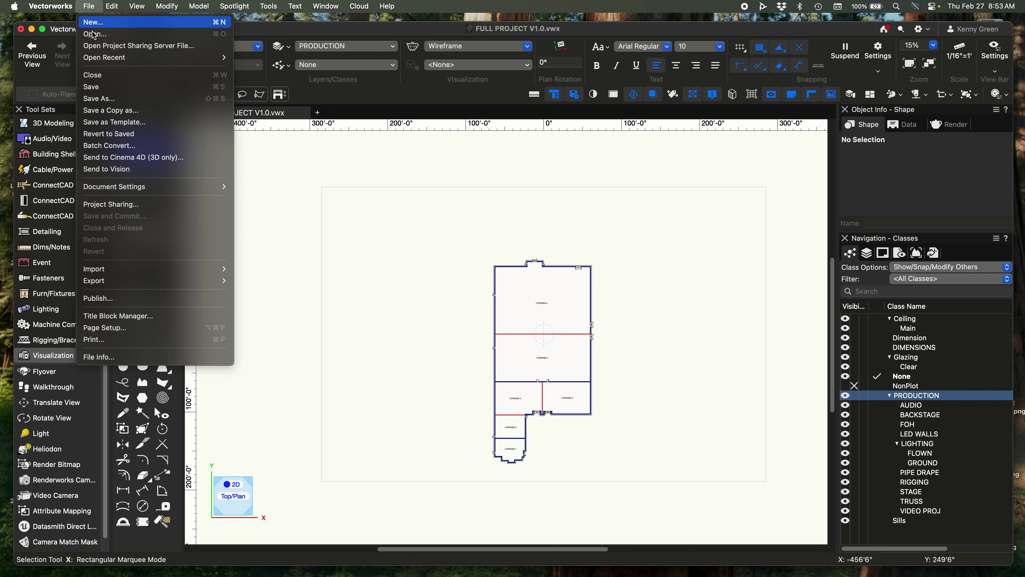
pyautogui.click(106, 122)
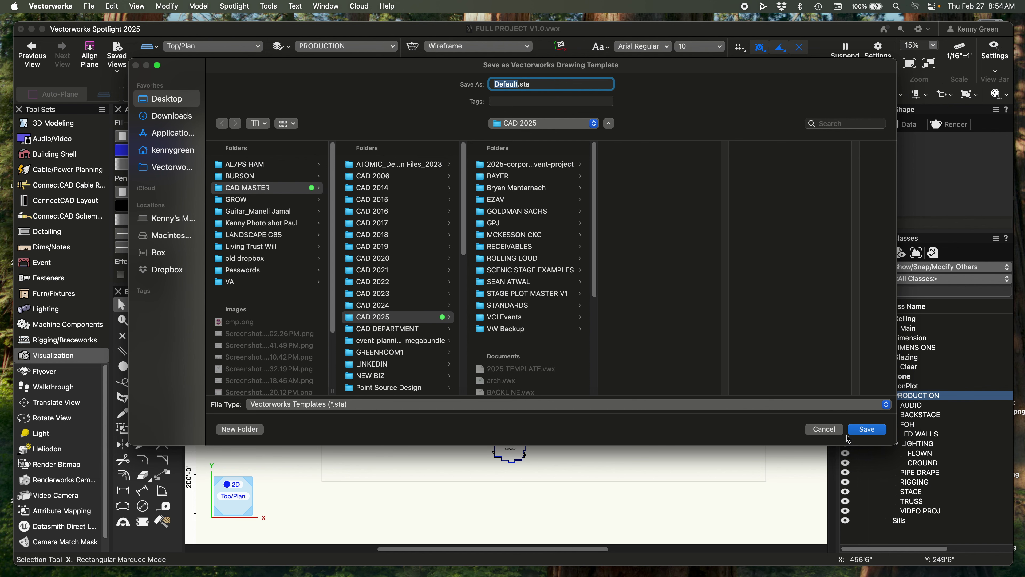
pyautogui.click(823, 429)
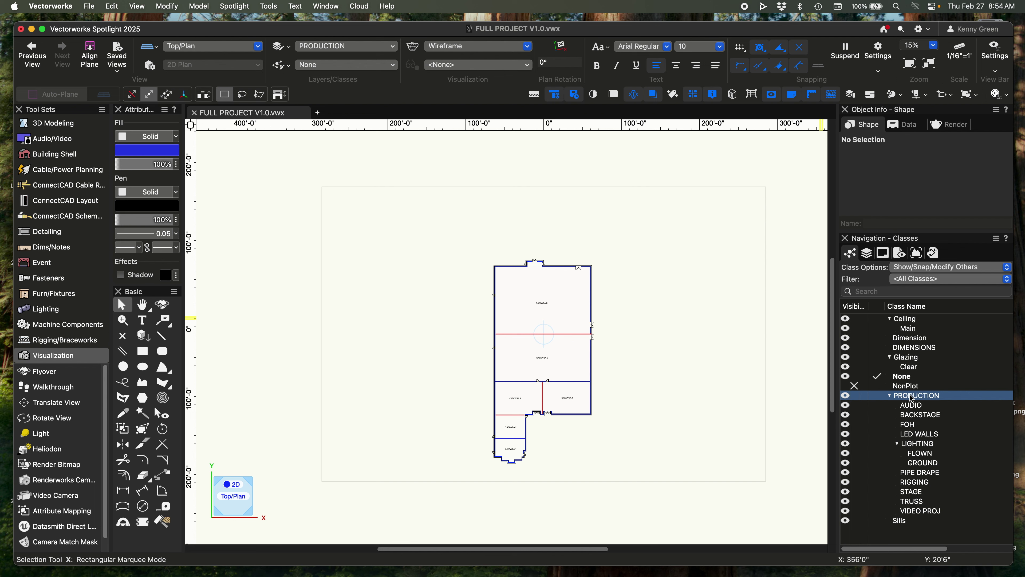
pyautogui.click(867, 255)
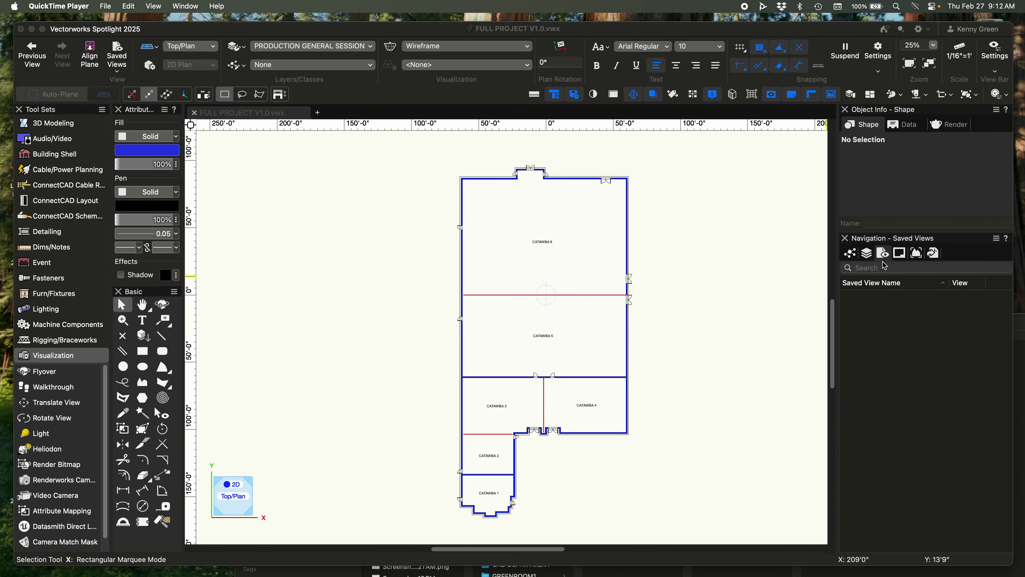
pyautogui.click(867, 253)
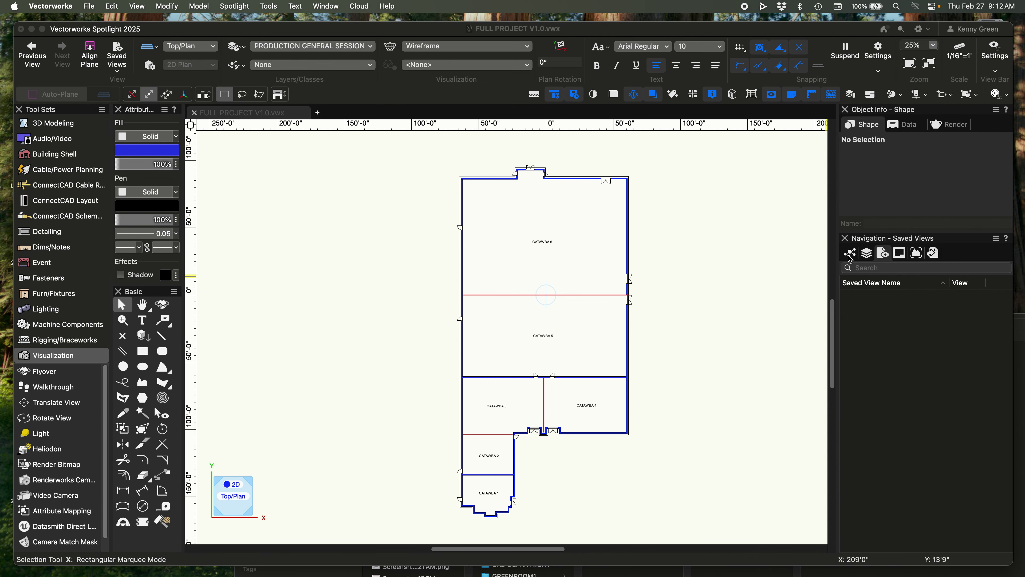
pyautogui.click(885, 255)
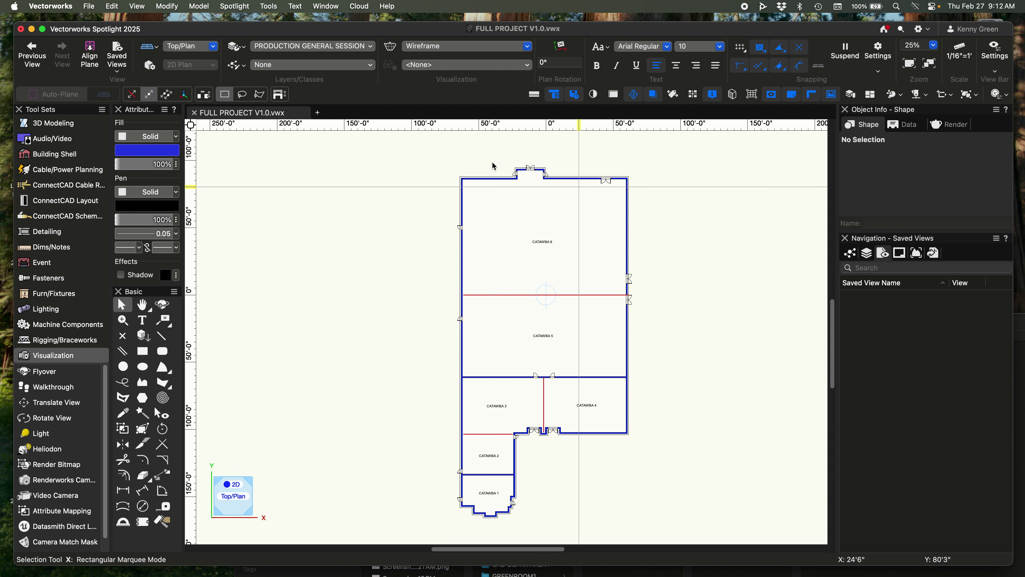
pyautogui.click(122, 60)
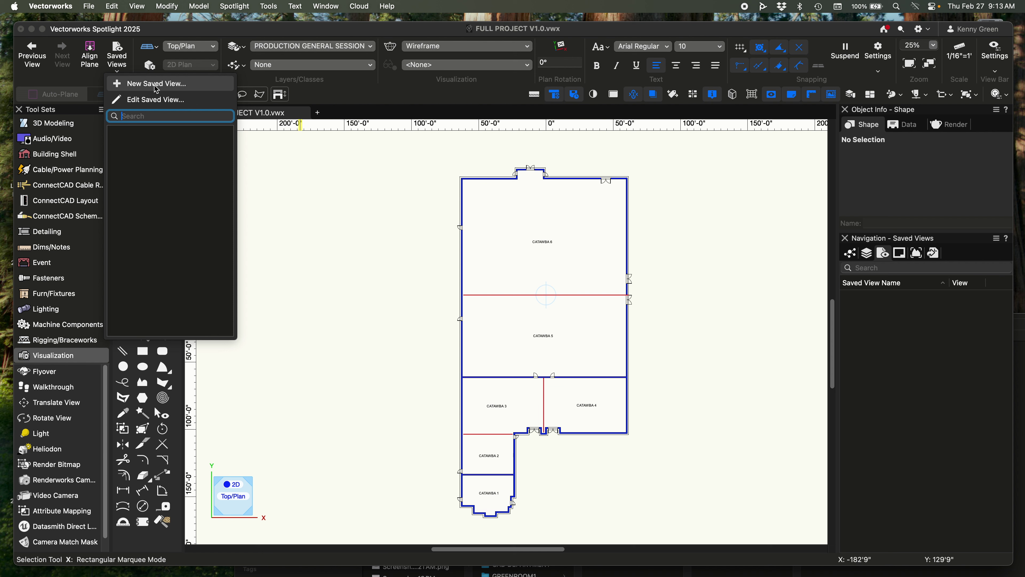
pyautogui.click(919, 355)
pyautogui.rightClick(917, 343)
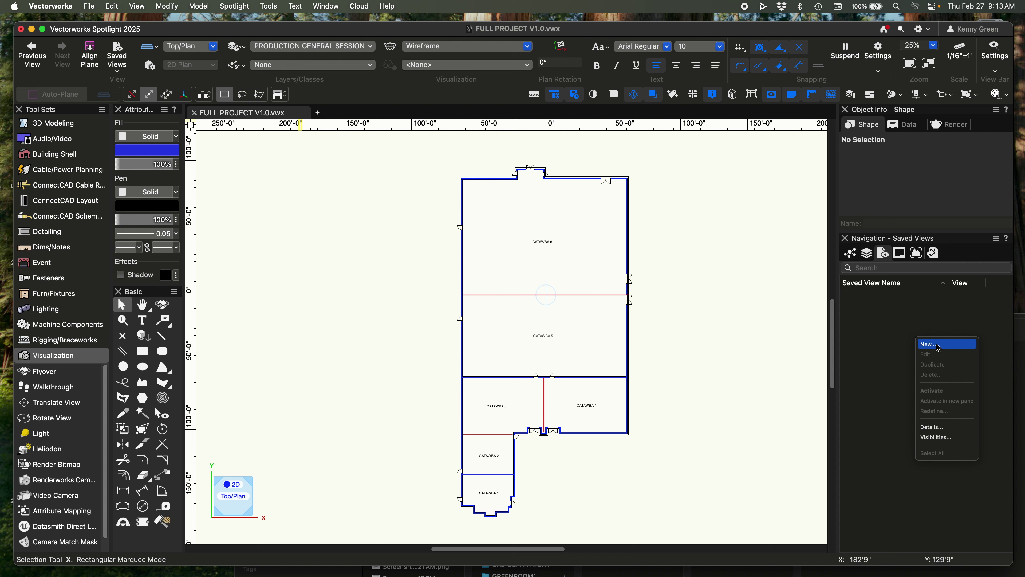
pyautogui.click(914, 324)
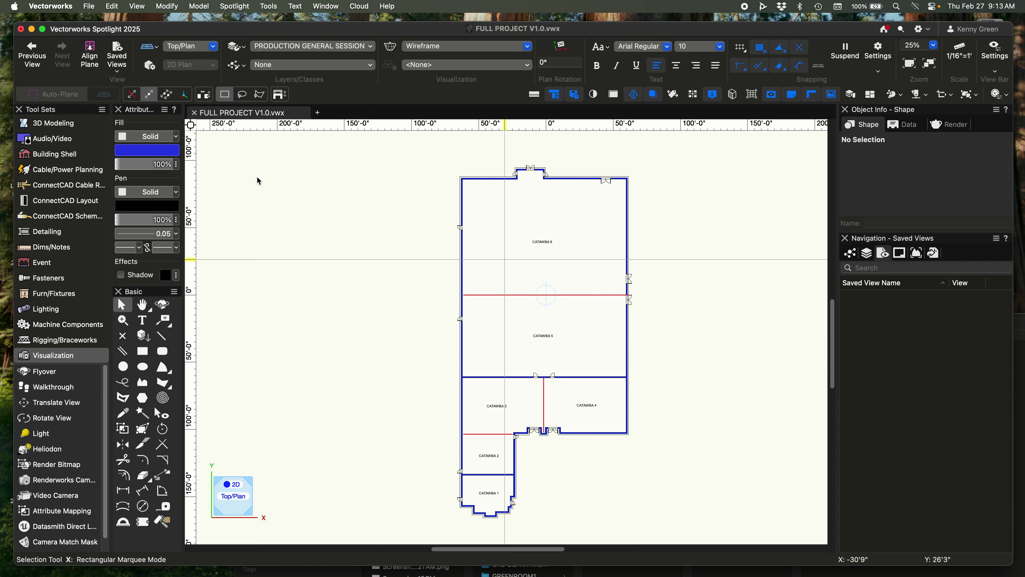
# Create a saved view of the current ballroom plan named VENUE NO PRODUCTION, keeping the default save options.
pyautogui.click(120, 55)
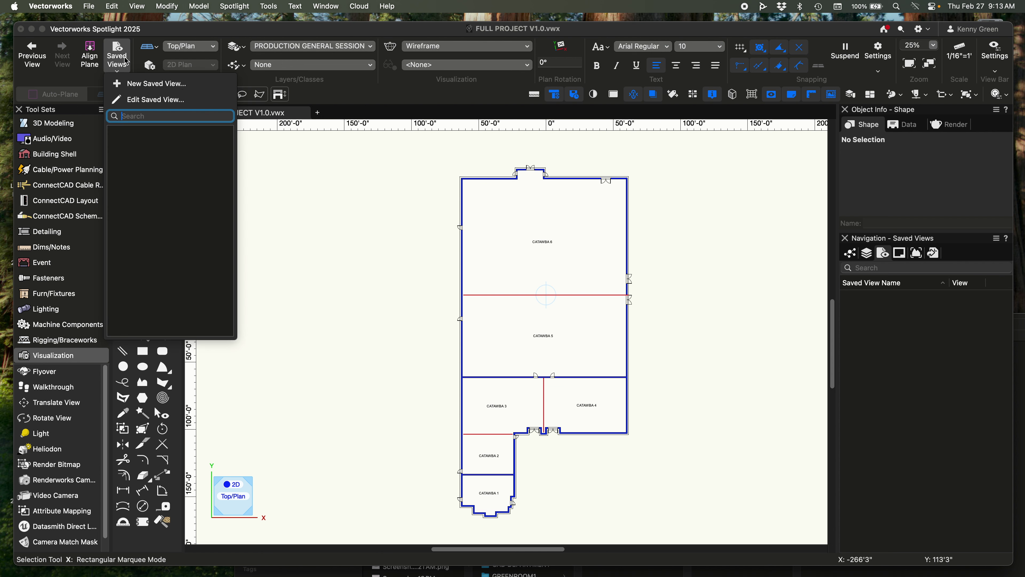
pyautogui.click(143, 84)
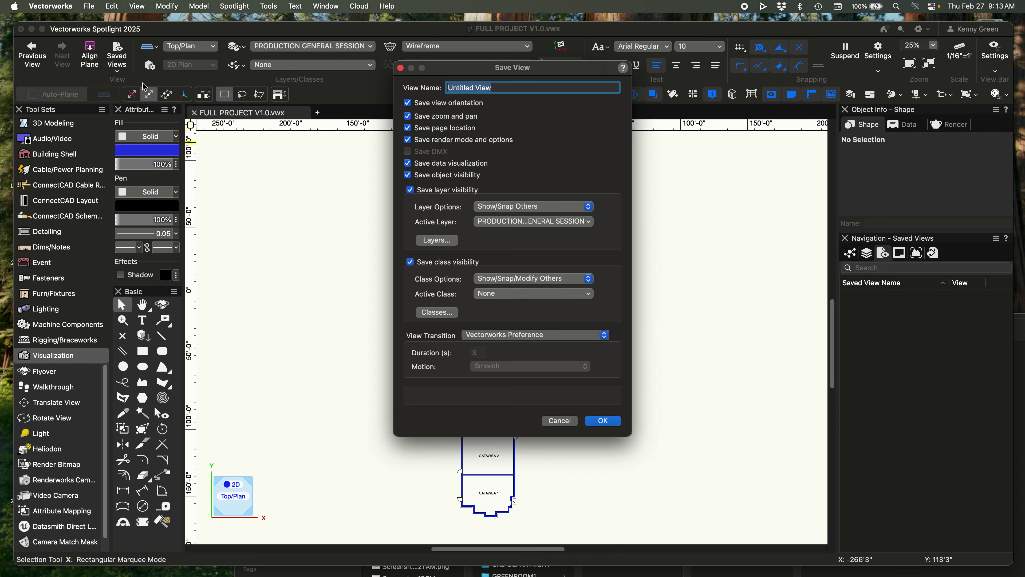
pyautogui.moveTo(559, 71); pyautogui.dragTo(362, 117)
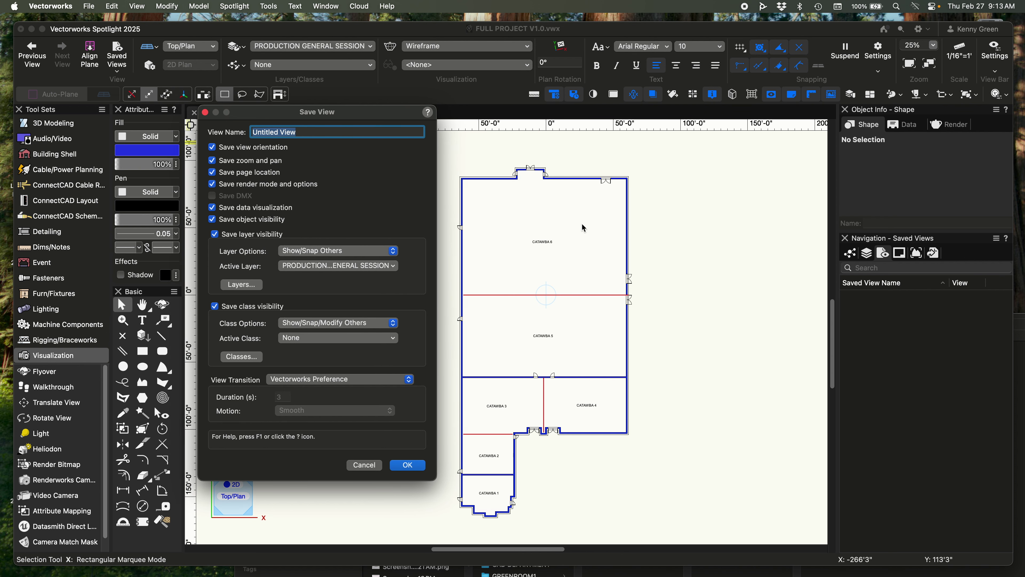
pyautogui.write('V')
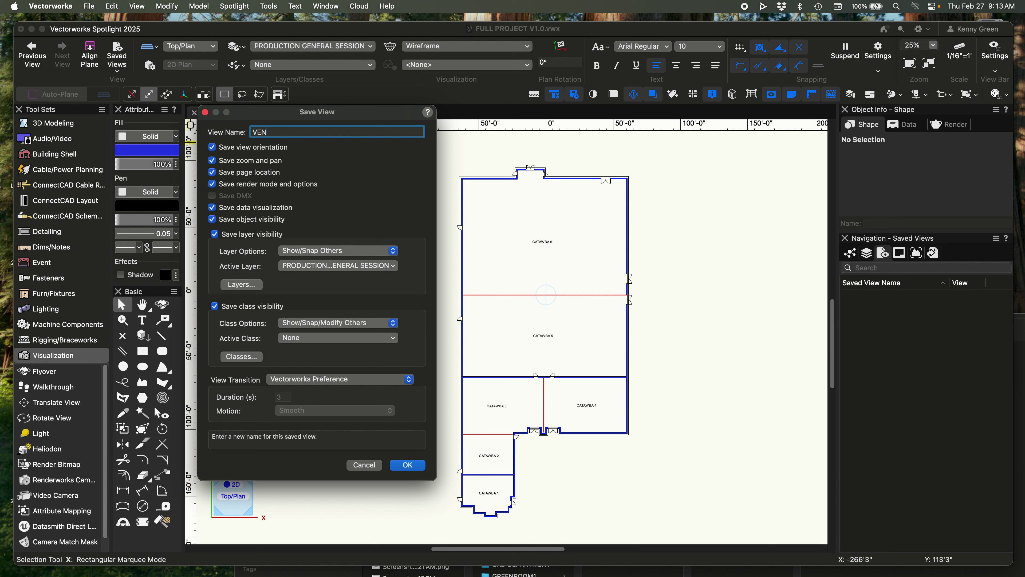
pyautogui.write('ENUE NP PRODUCTION')
pyautogui.doubleClick(289, 132)
pyautogui.write('NO')
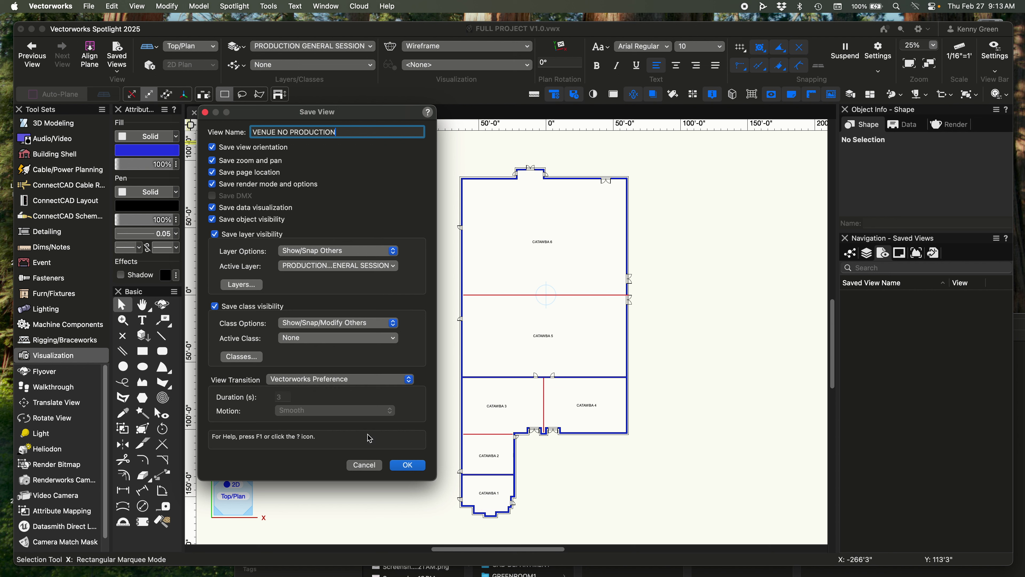
pyautogui.click(407, 465)
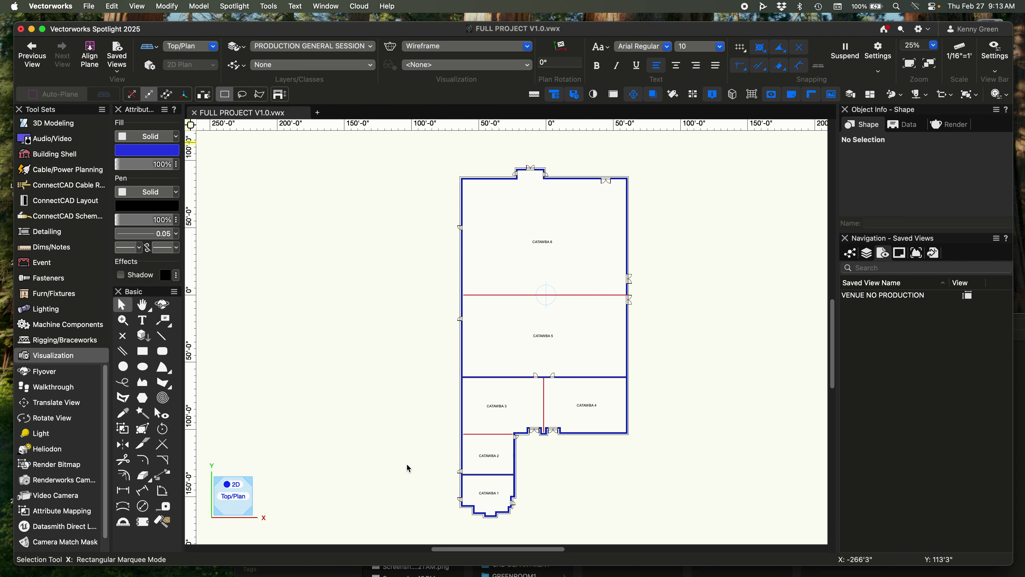
# Duplicate the VENUE NO PRODUCTION saved view.
pyautogui.click(896, 299)
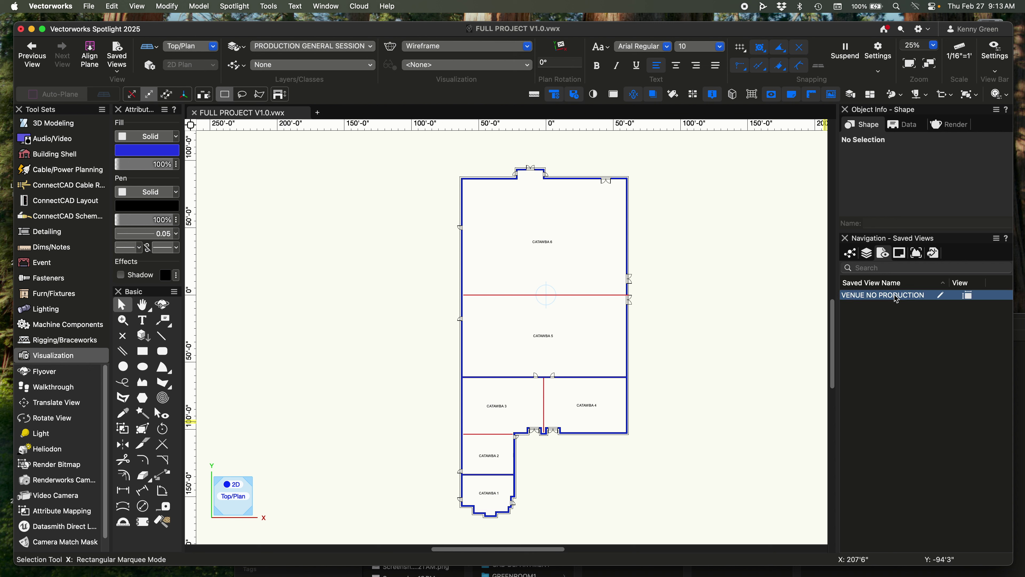
pyautogui.rightClick(897, 299)
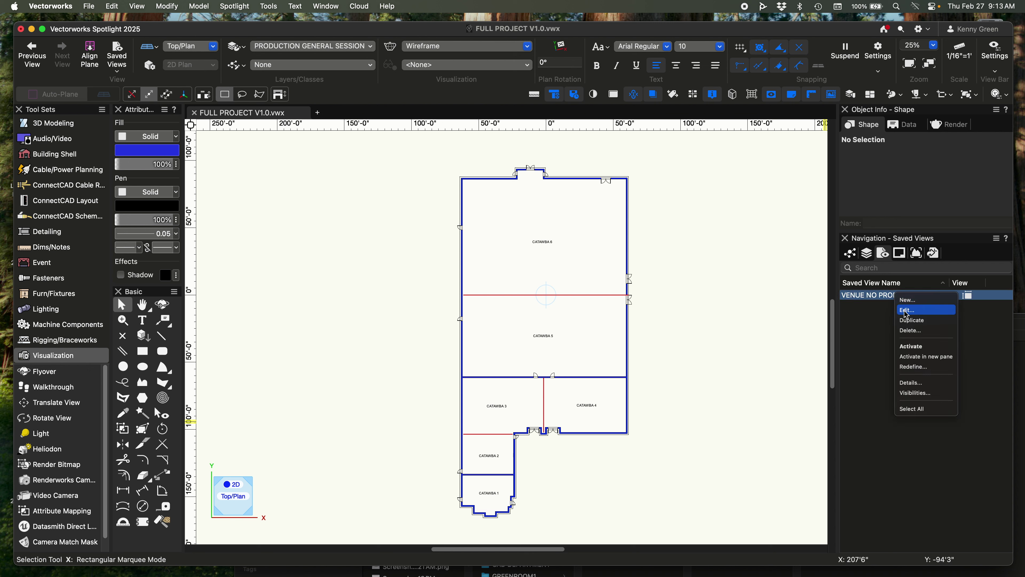
pyautogui.click(911, 325)
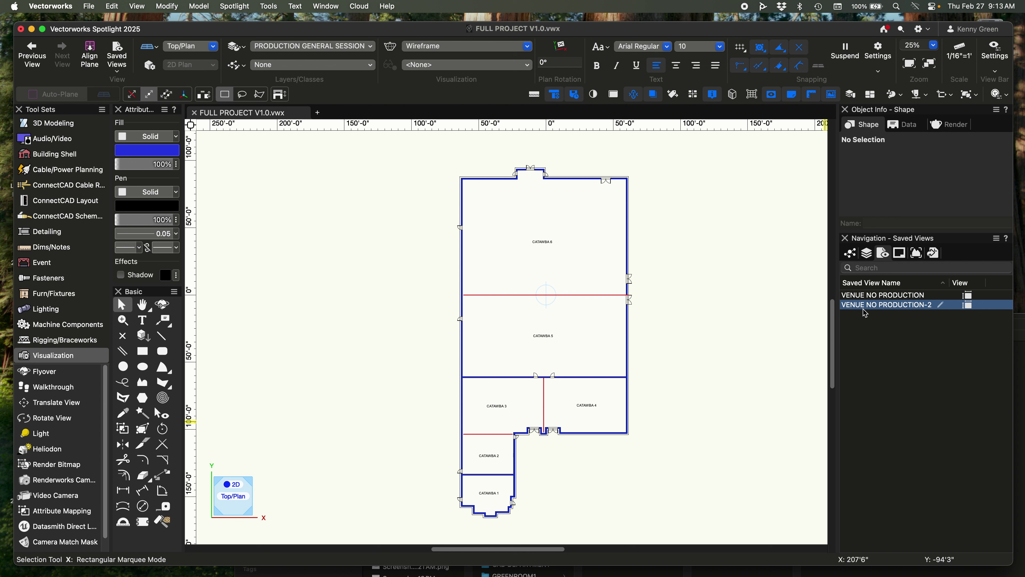
# Rename the duplicated saved view as VENUE PRODUCTION.
pyautogui.doubleClick(906, 303)
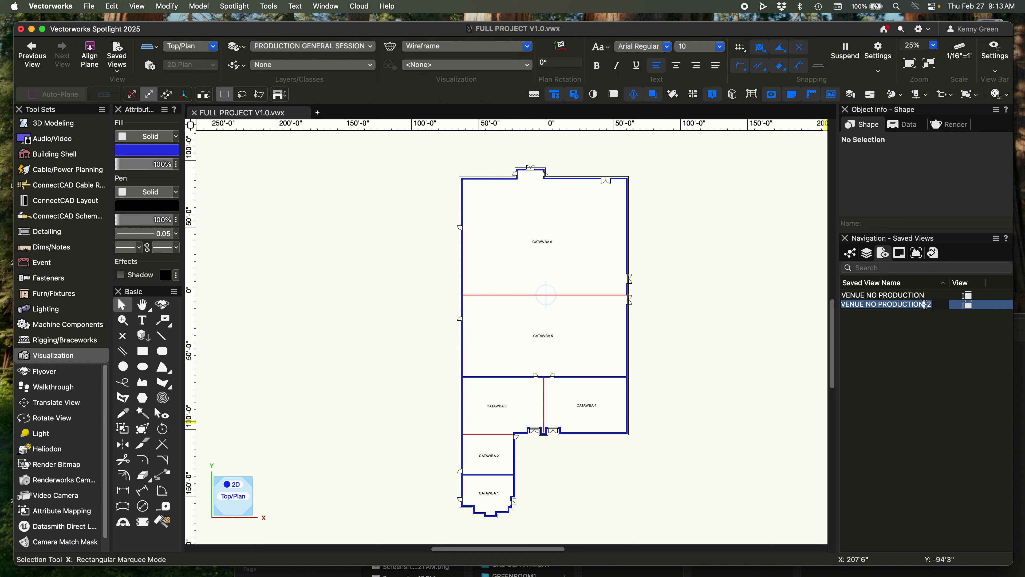
pyautogui.click(929, 325)
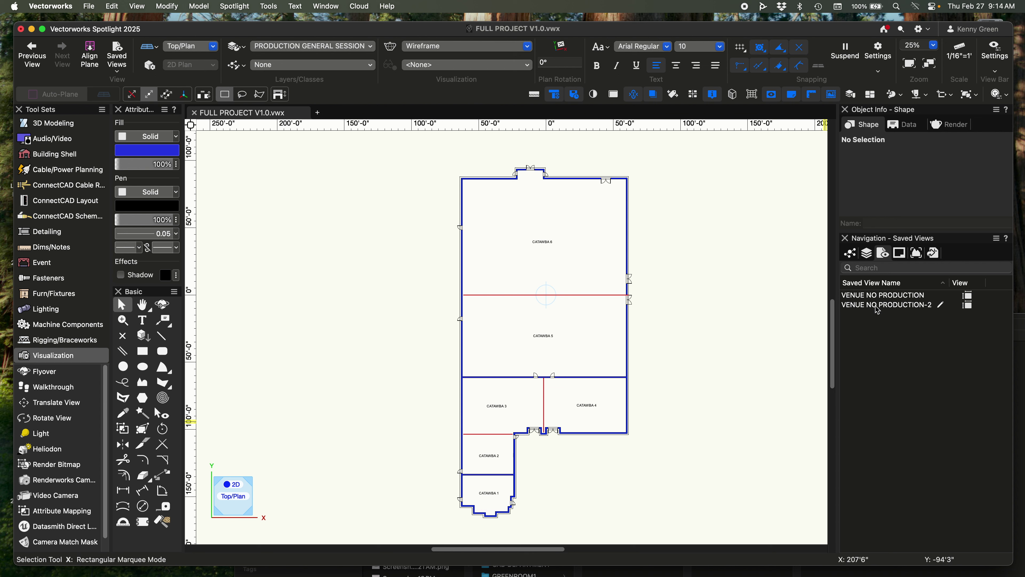
pyautogui.click(942, 305)
pyautogui.click(940, 305)
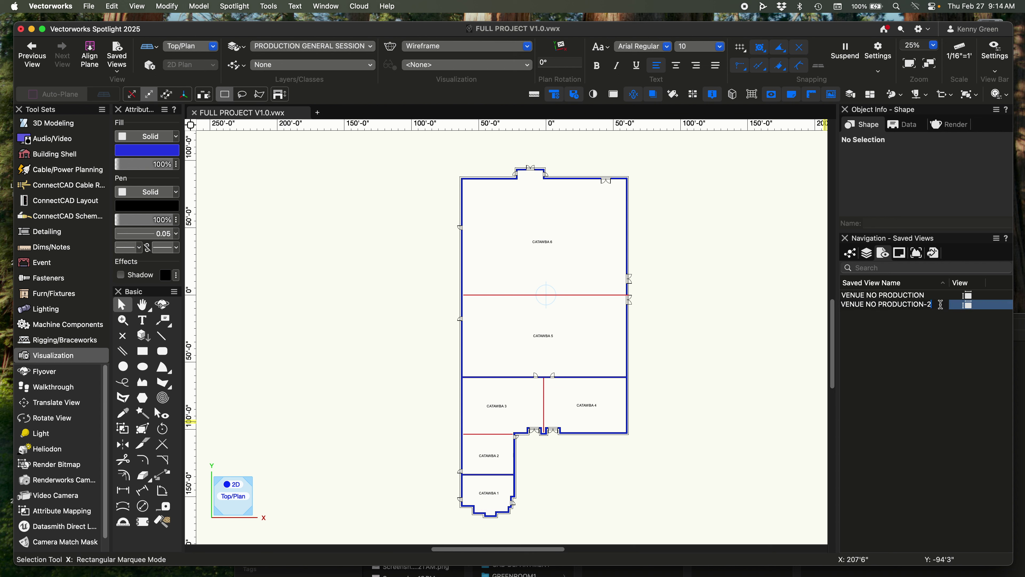
pyautogui.press('BackSpace')
pyautogui.press('BackSpace')
pyautogui.click(880, 304)
pyautogui.press('BackSpace')
pyautogui.press('BackSpace')
pyautogui.press('BackSpace')
pyautogui.press('Return')
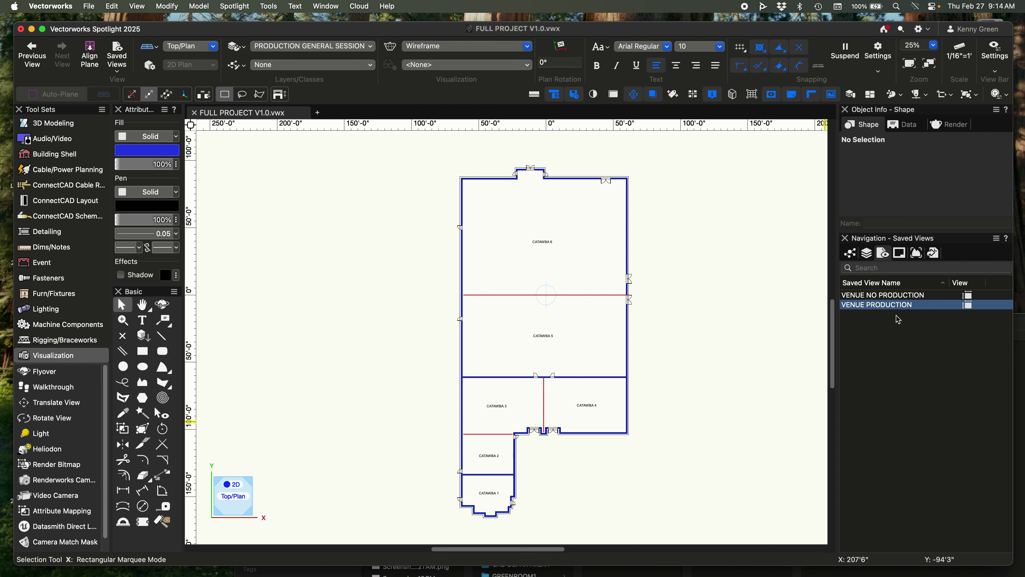
pyautogui.doubleClick(884, 308)
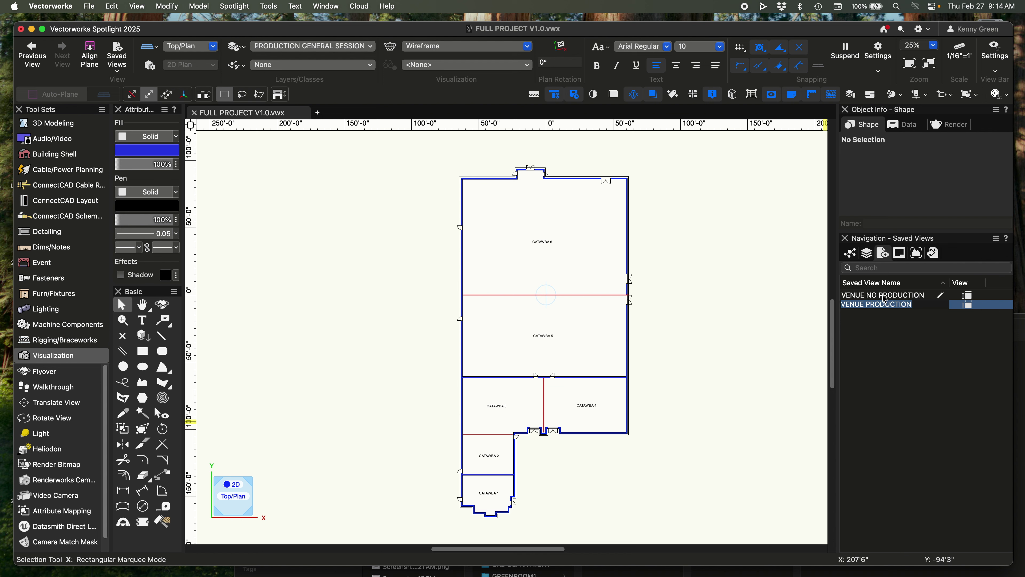
# Edit the VENUE NO PRODUCTION saved view's class visibilities, making all classes from PRODUCTION-AUDIO through PRODUCTION-VIDEO PROJ invisible.
pyautogui.click(883, 295)
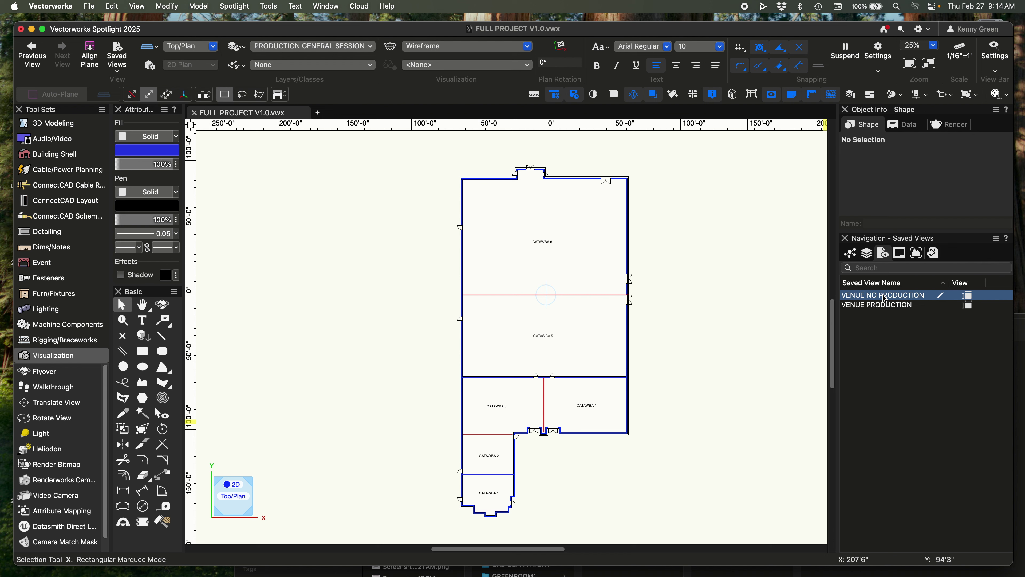
pyautogui.rightClick(885, 297)
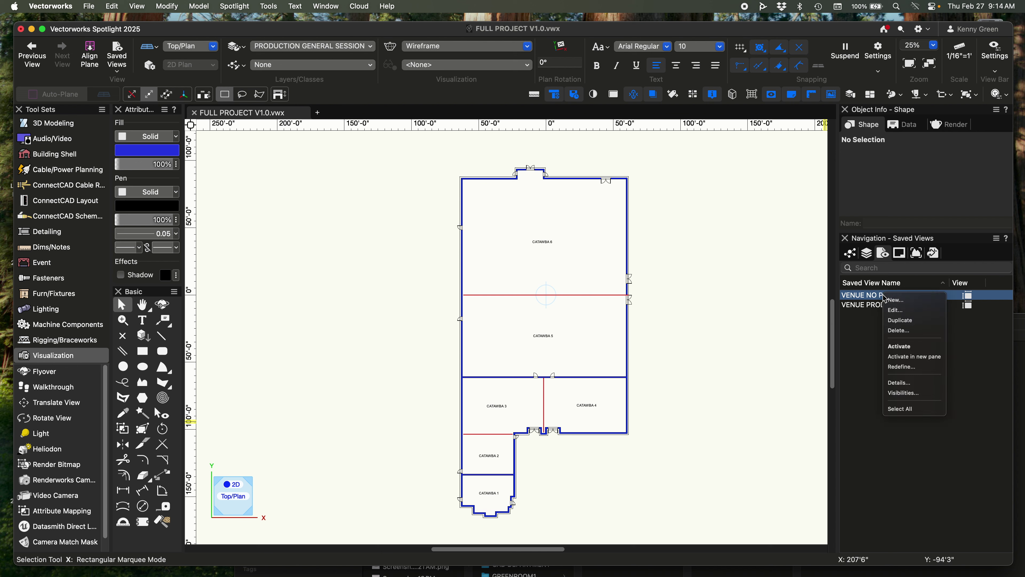
pyautogui.click(902, 309)
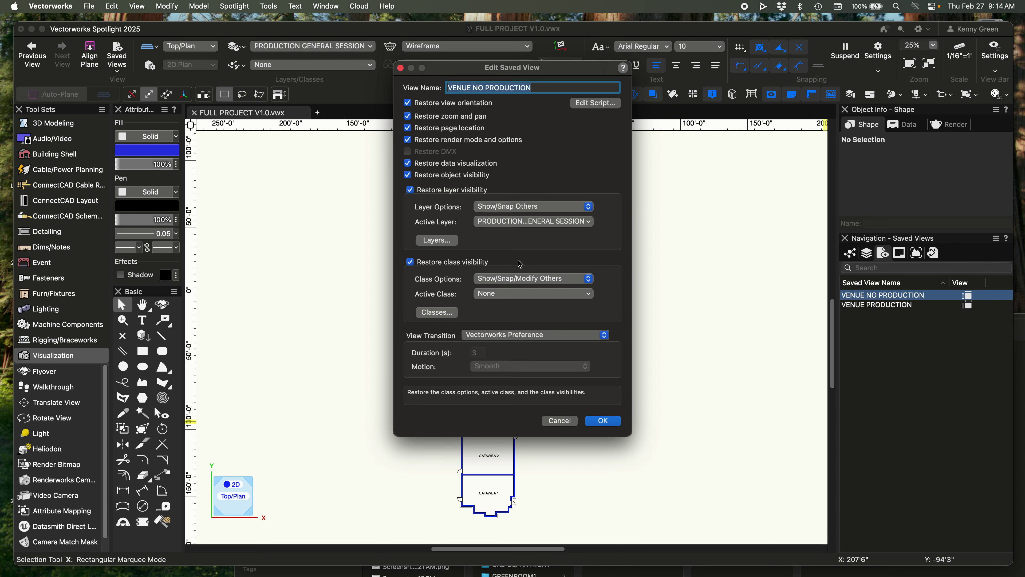
pyautogui.click(437, 312)
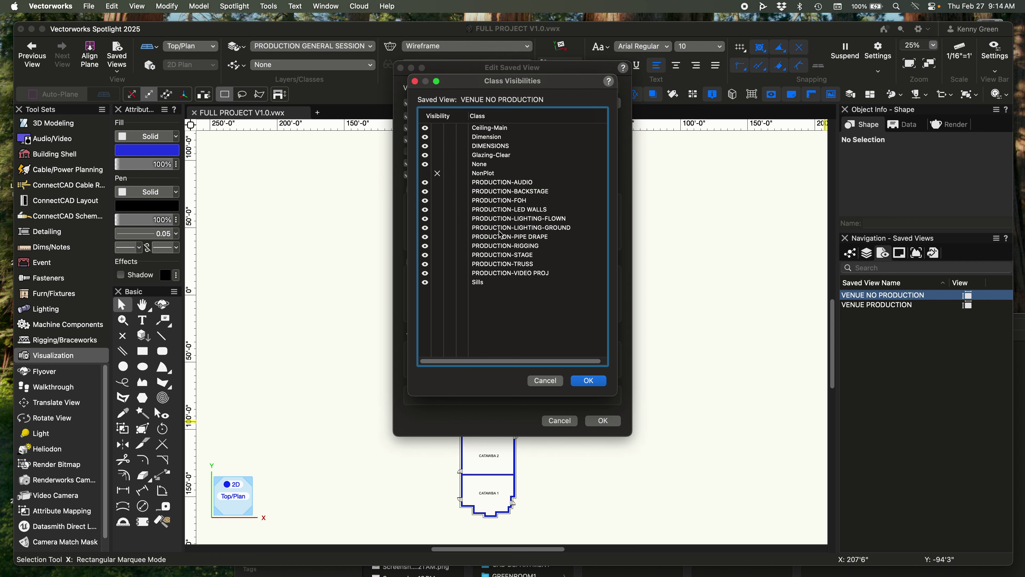
pyautogui.click(506, 184)
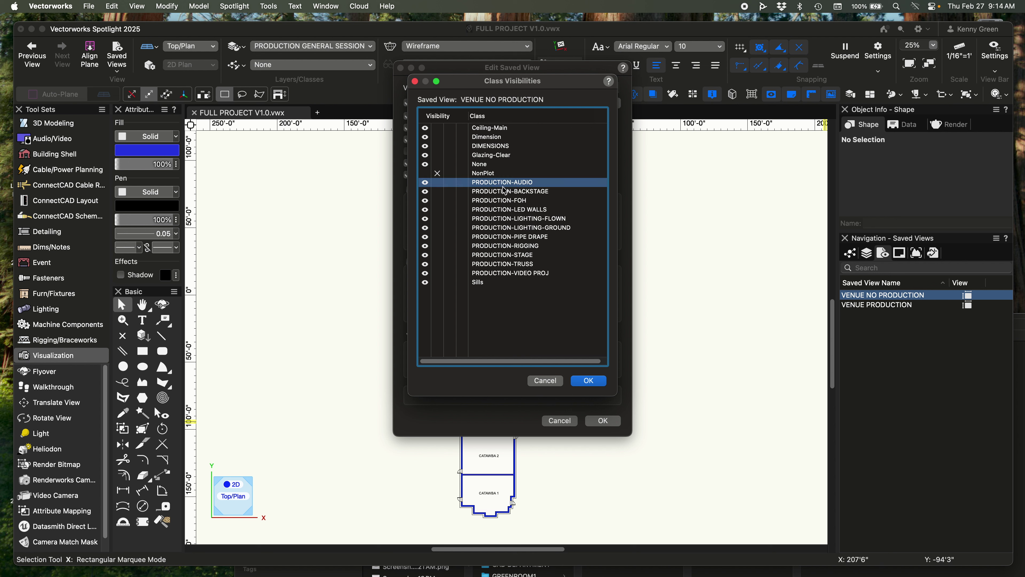
pyautogui.keyDown('shift'); pyautogui.click(504, 273); pyautogui.keyUp('shift')
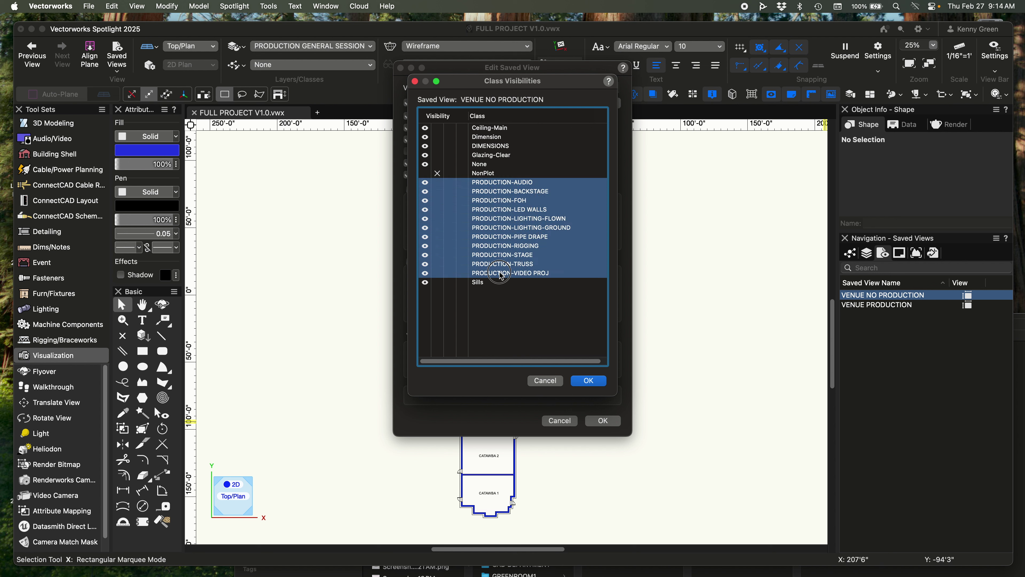
pyautogui.click(437, 273)
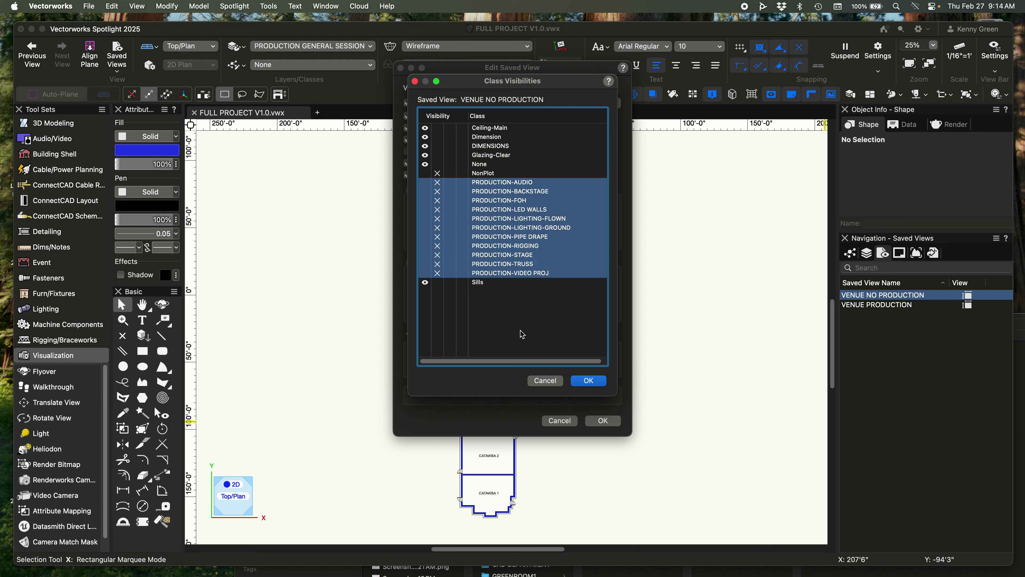
pyautogui.click(588, 381)
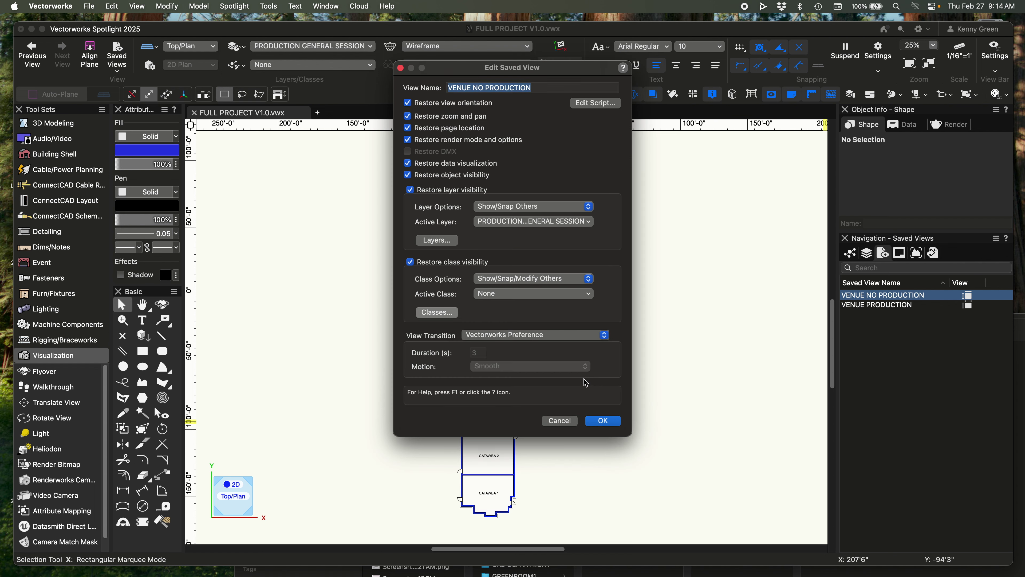
# Save the VENUE NO PRODUCTION view's edits, and review the class visibilities stored in the VENUE PRODUCTION saved view.
pyautogui.click(603, 421)
pyautogui.click(887, 323)
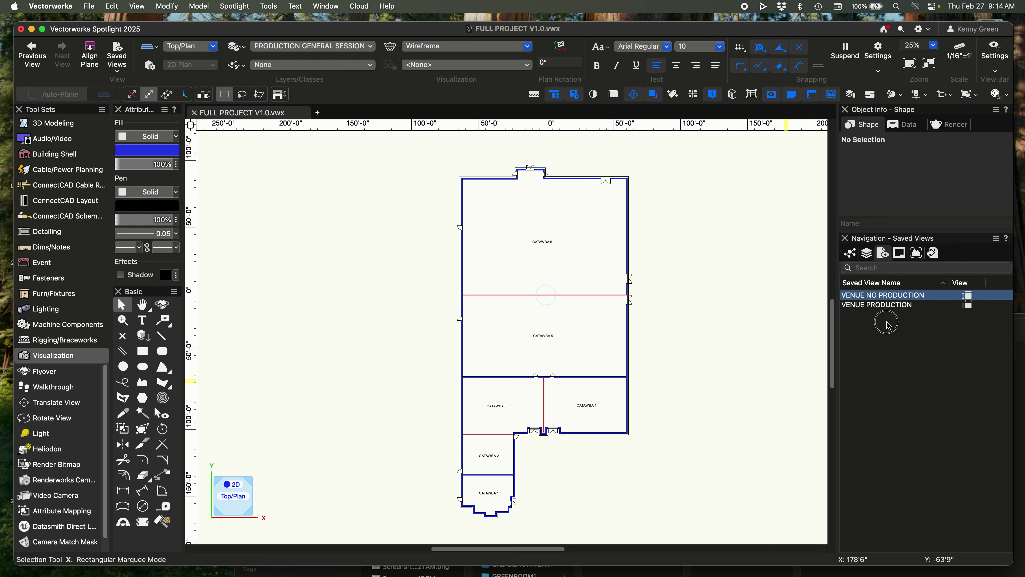
pyautogui.rightClick(898, 306)
pyautogui.click(902, 315)
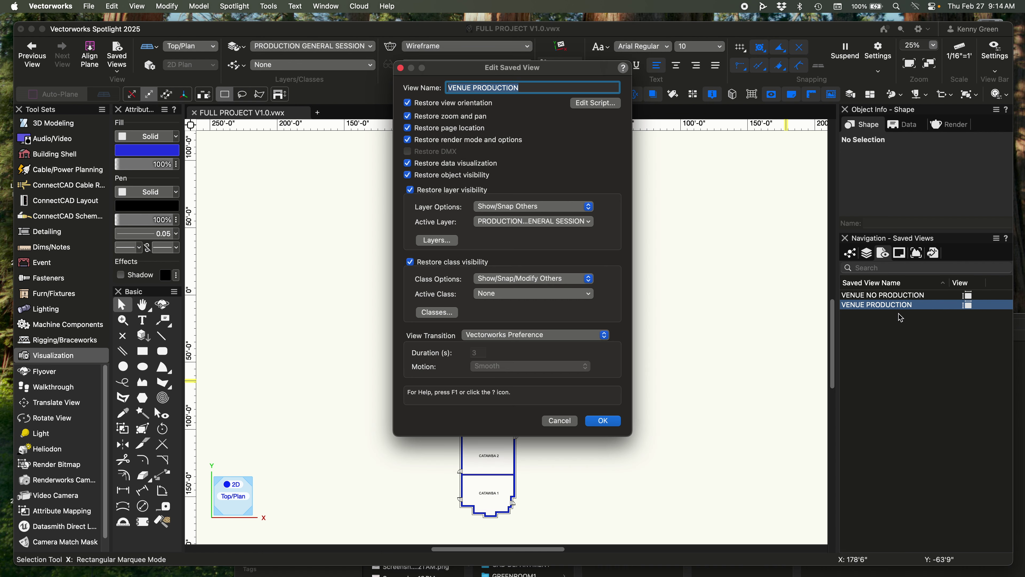
pyautogui.click(437, 312)
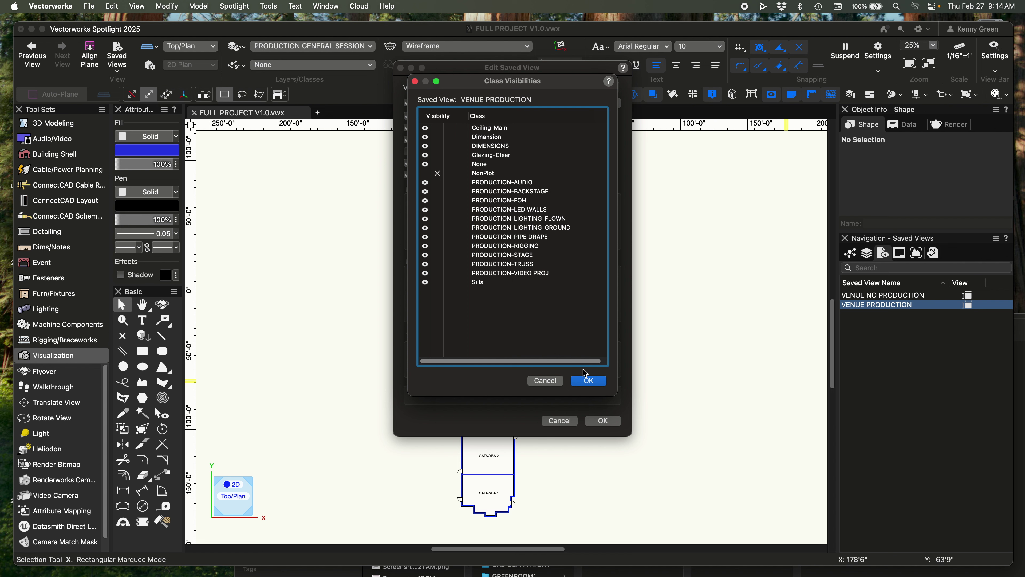
pyautogui.click(589, 381)
pyautogui.click(614, 422)
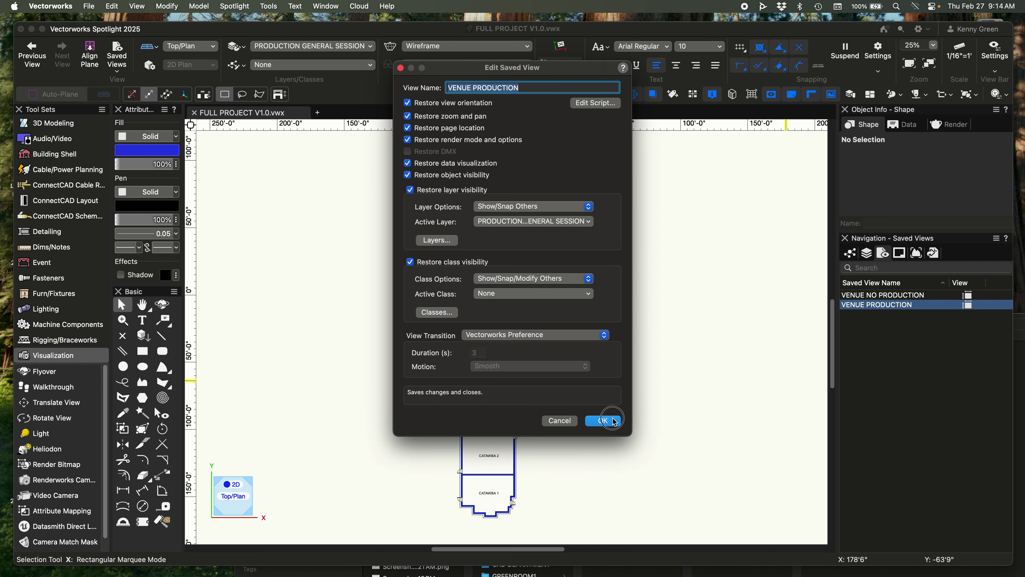
pyautogui.click(890, 335)
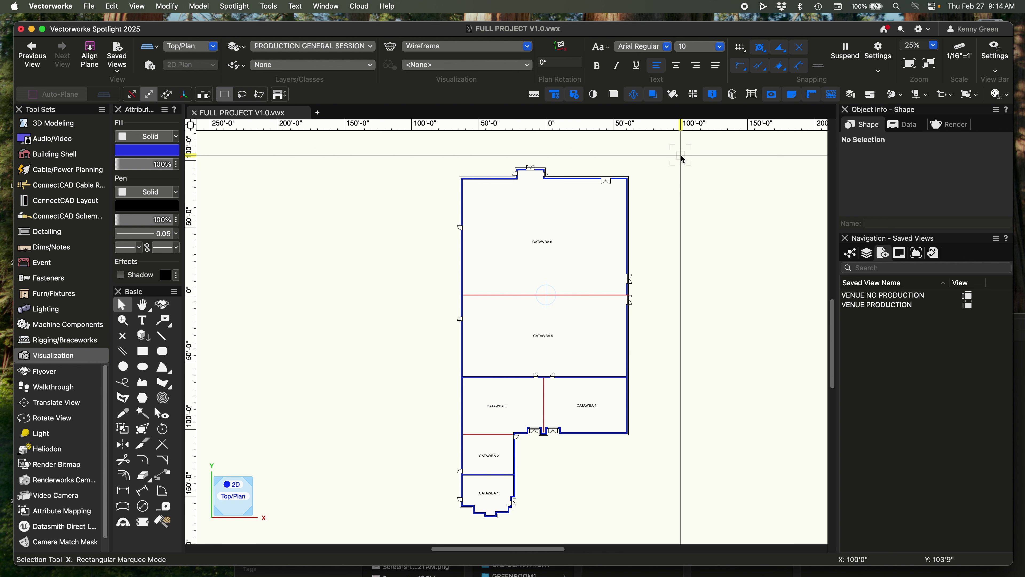
# Display the ballroom model in Right Isometric view with Shaded rendering, centred and enlarged in the drawing area.
pyautogui.click(202, 47)
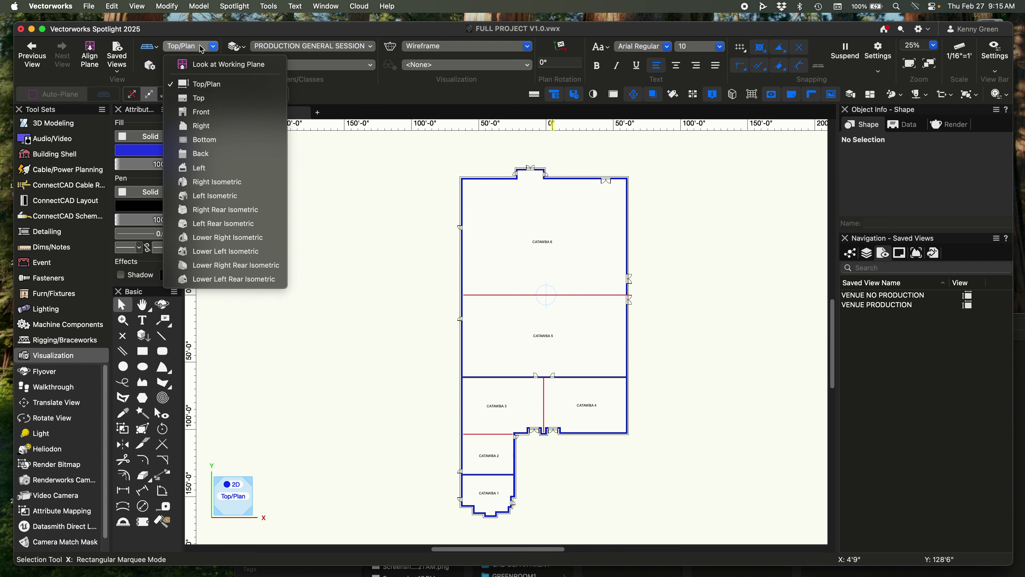
pyautogui.click(223, 182)
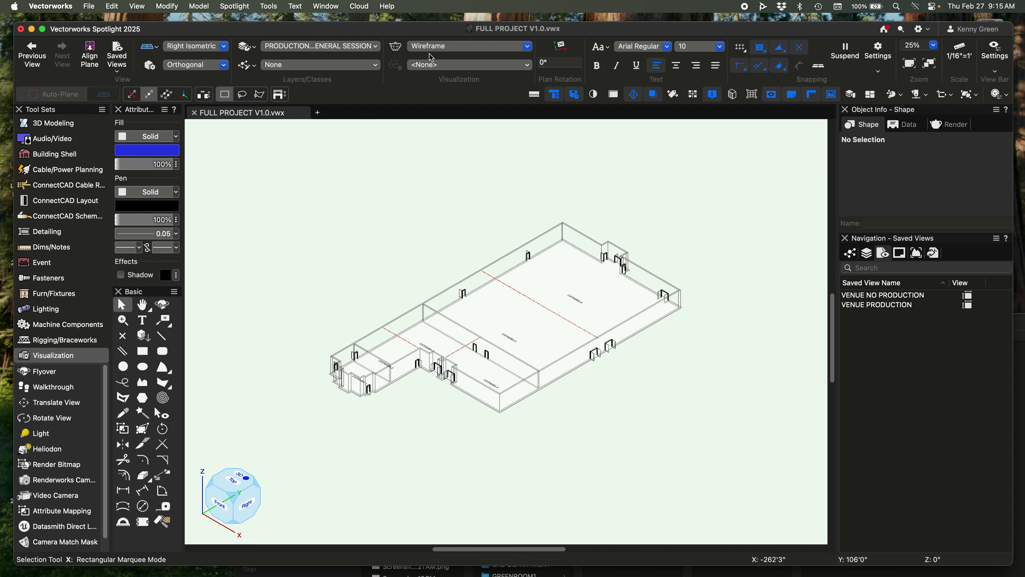
pyautogui.click(433, 46)
pyautogui.click(444, 85)
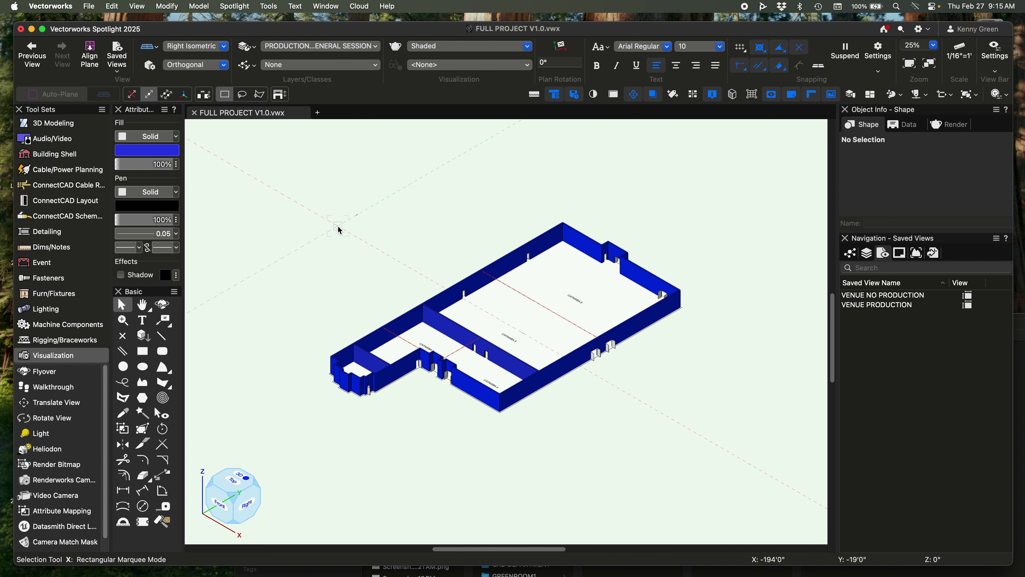
pyautogui.scroll(3, 340, 230)
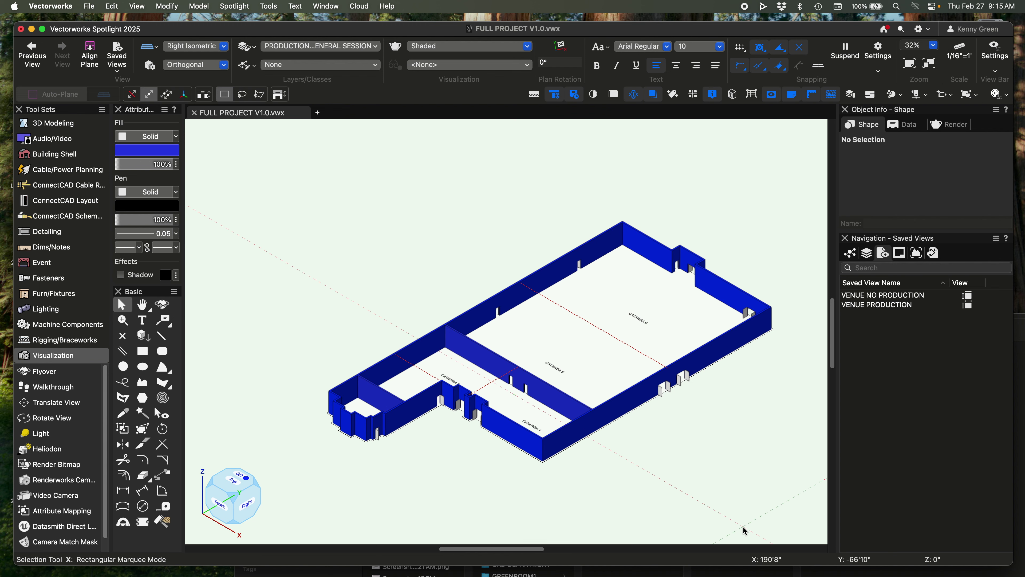
pyautogui.press('h')
pyautogui.moveTo(630, 454); pyautogui.dragTo(620, 441)
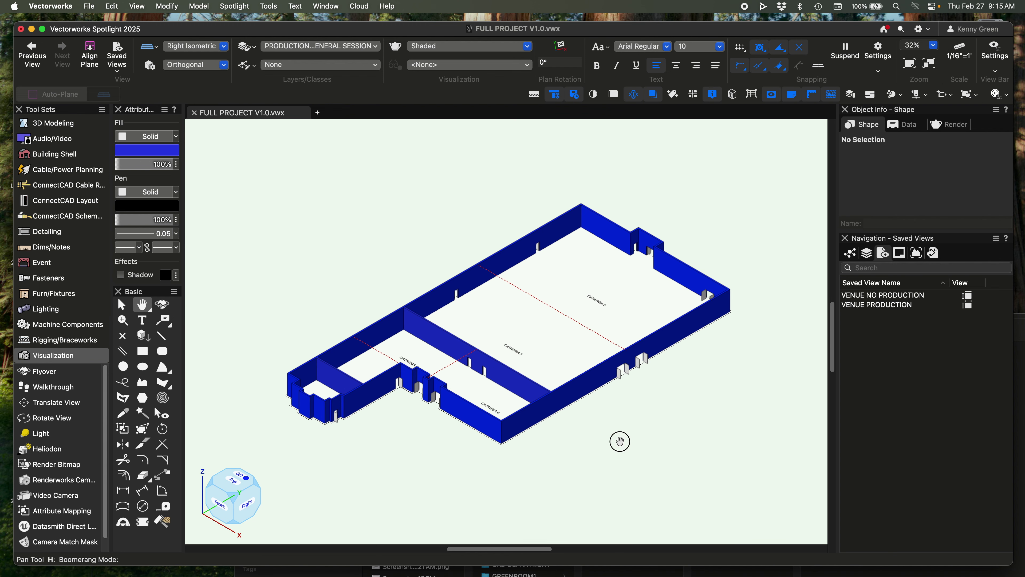
pyautogui.press('x')
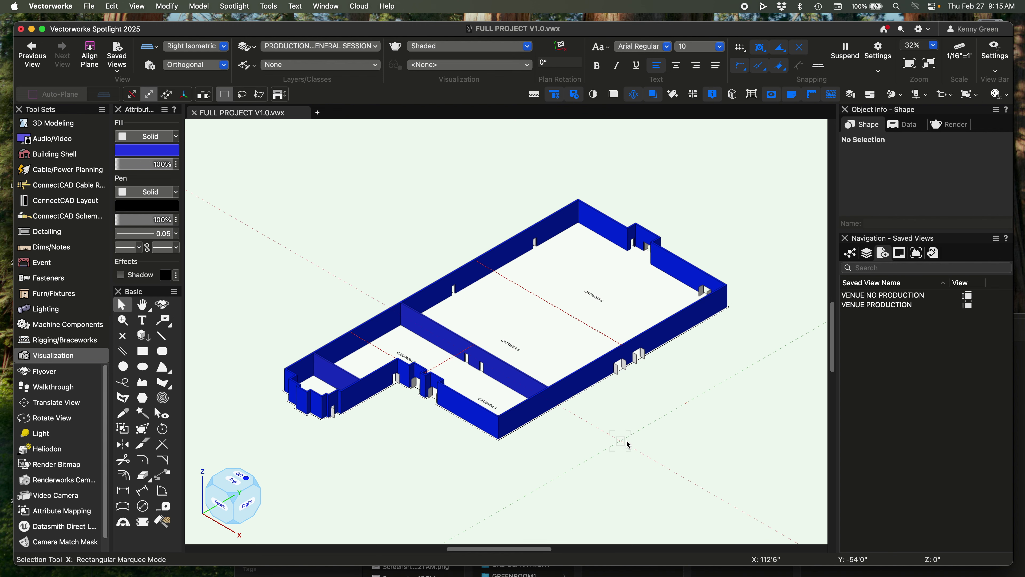
# Create a saved view of the shaded isometric named RT ISO NO PRODUCTION, keeping the default save options.
pyautogui.rightClick(894, 339)
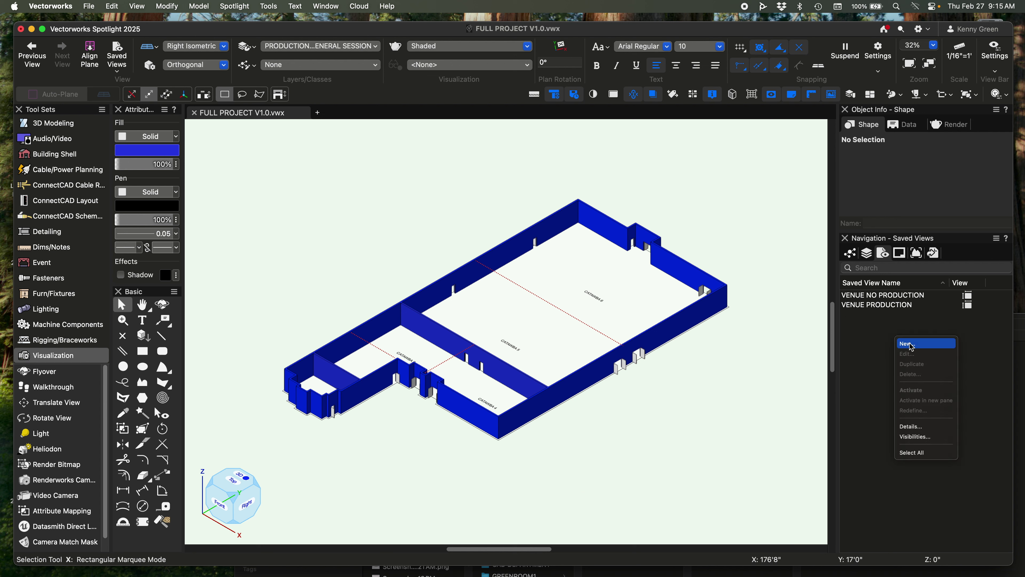
pyautogui.click(913, 343)
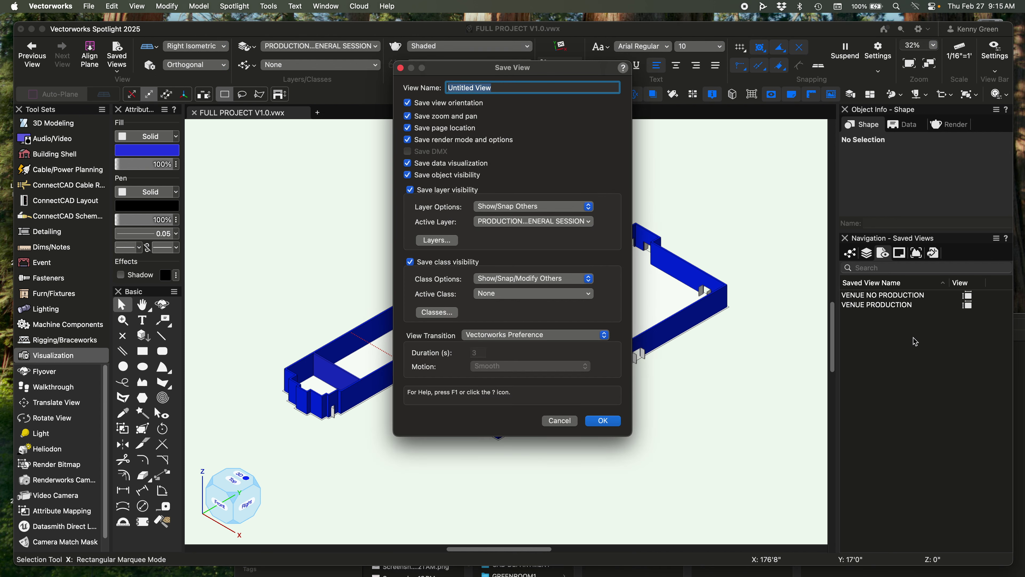
pyautogui.write('RT ISO NO PRODUCTION')
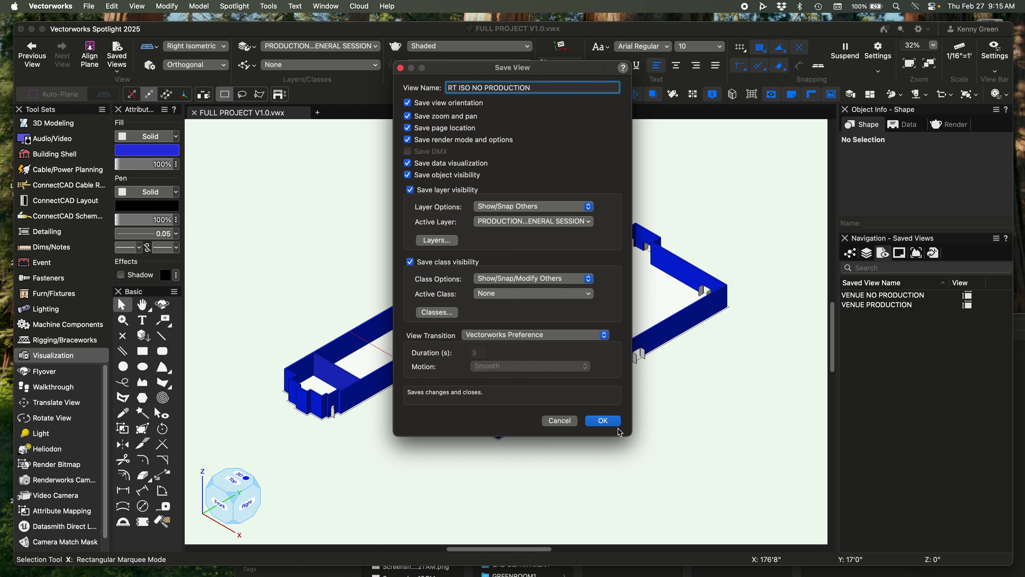
pyautogui.click(610, 421)
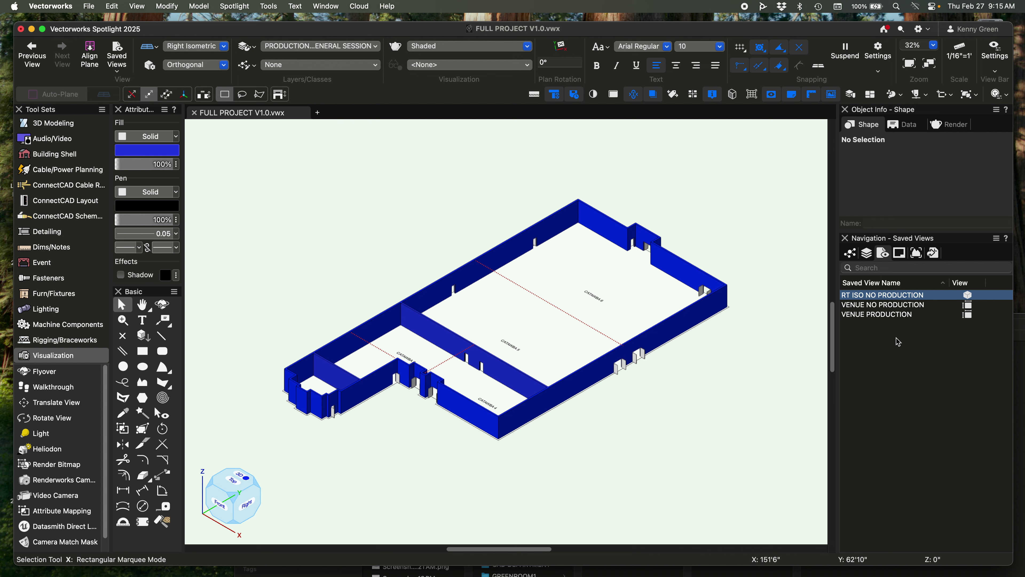
# Duplicate the RT ISO NO PRODUCTION saved view and rename the copy as RT ISO PRODUCTION.
pyautogui.rightClick(895, 297)
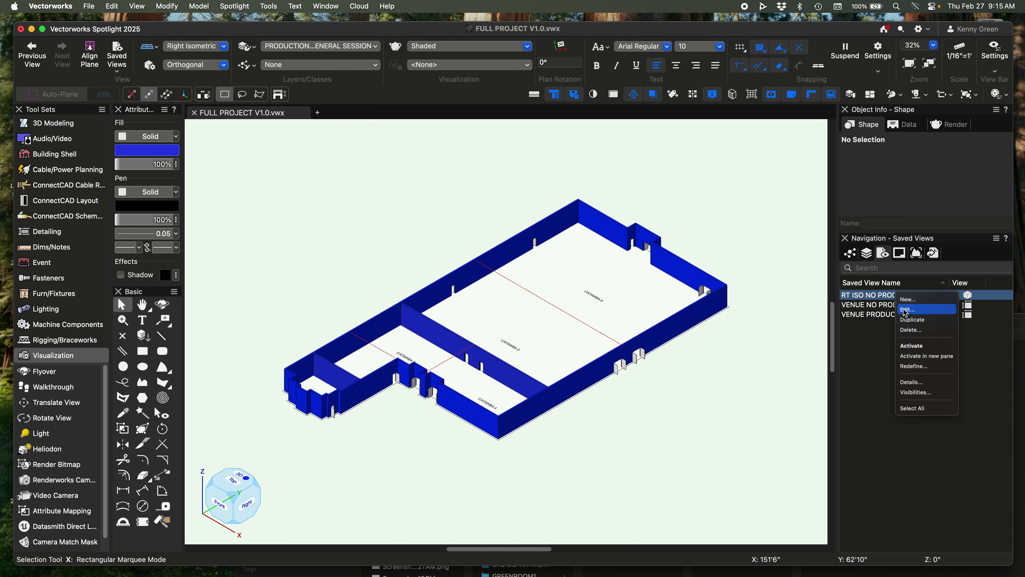
pyautogui.click(910, 322)
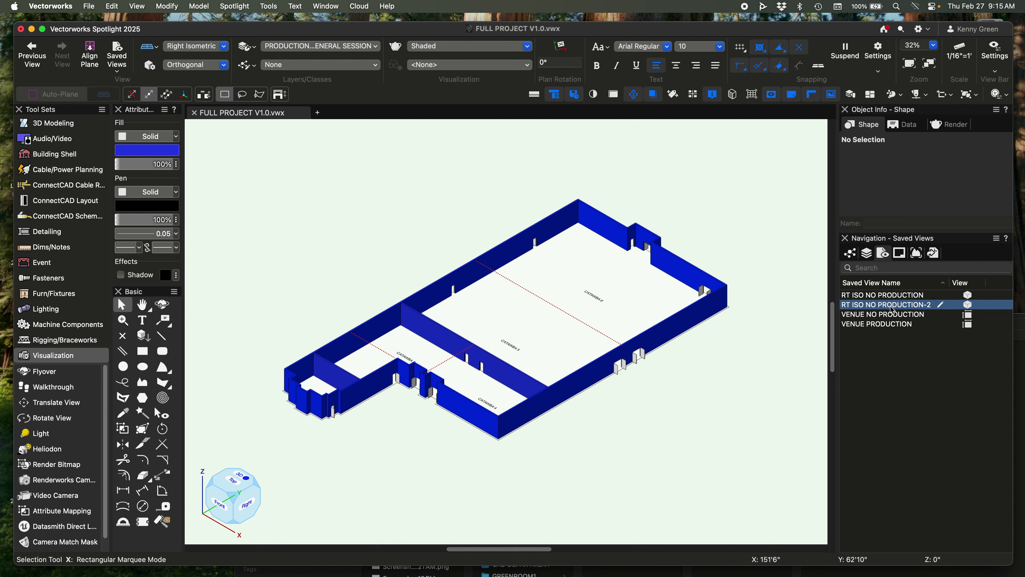
pyautogui.click(940, 305)
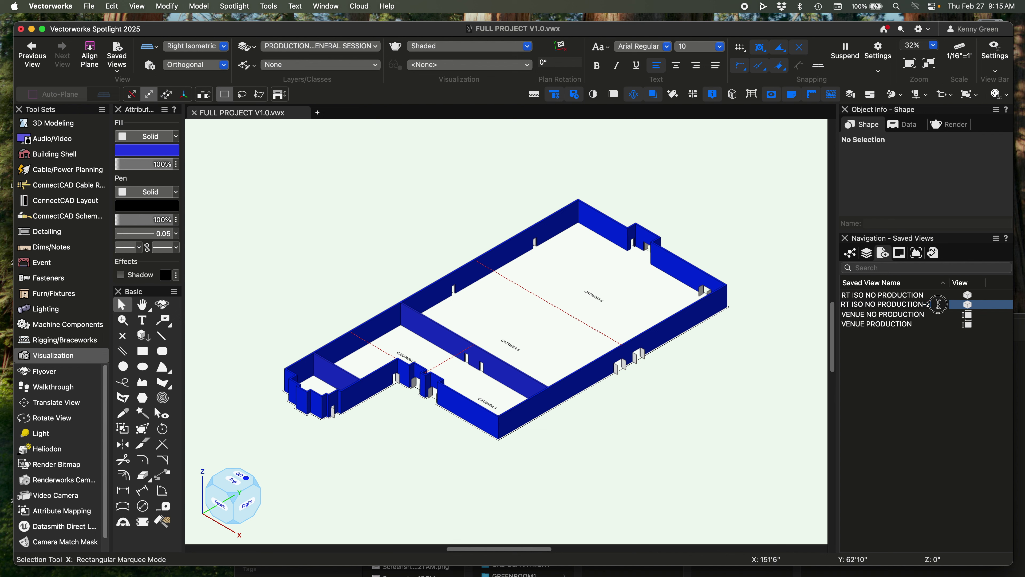
pyautogui.press('BackSpace')
pyautogui.press('BackSpace')
pyautogui.press('BackSpace')
pyautogui.press('BackSpace')
pyautogui.press('BackSpace')
pyautogui.press('Return')
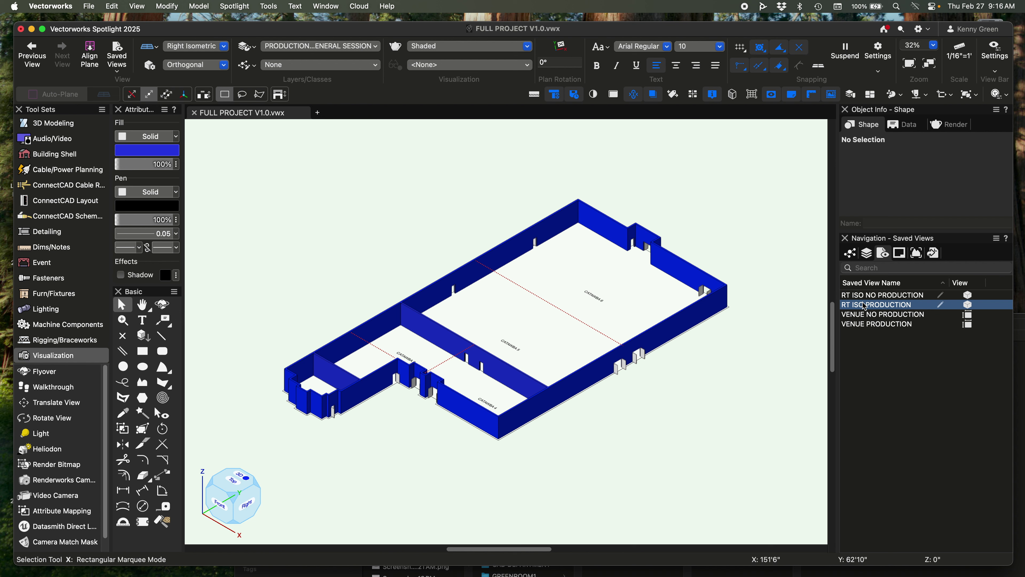
# Review the class visibilities stored in the RT ISO PRODUCTION saved view.
pyautogui.rightClick(889, 309)
pyautogui.click(899, 320)
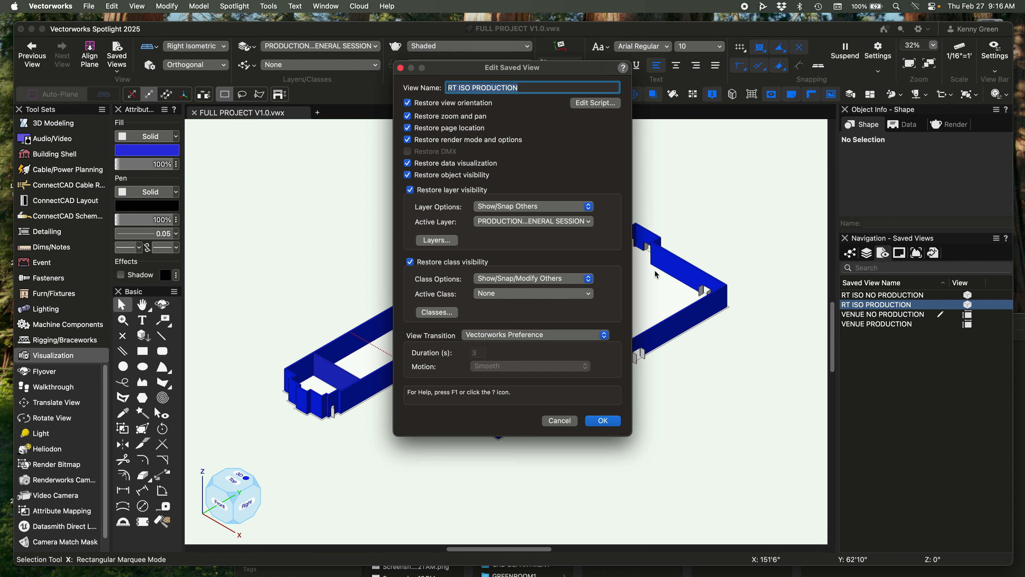
pyautogui.click(440, 313)
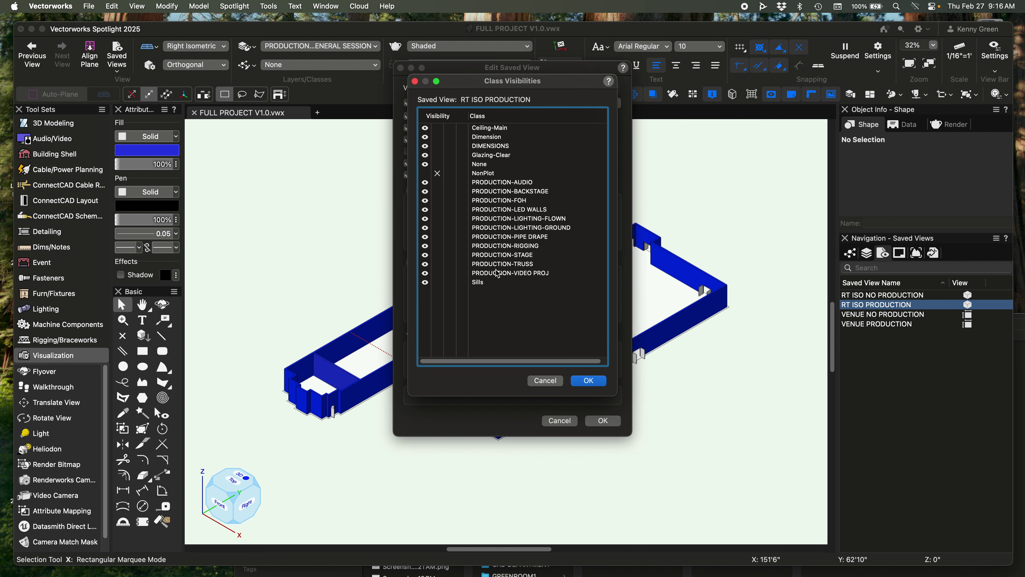
pyautogui.click(589, 380)
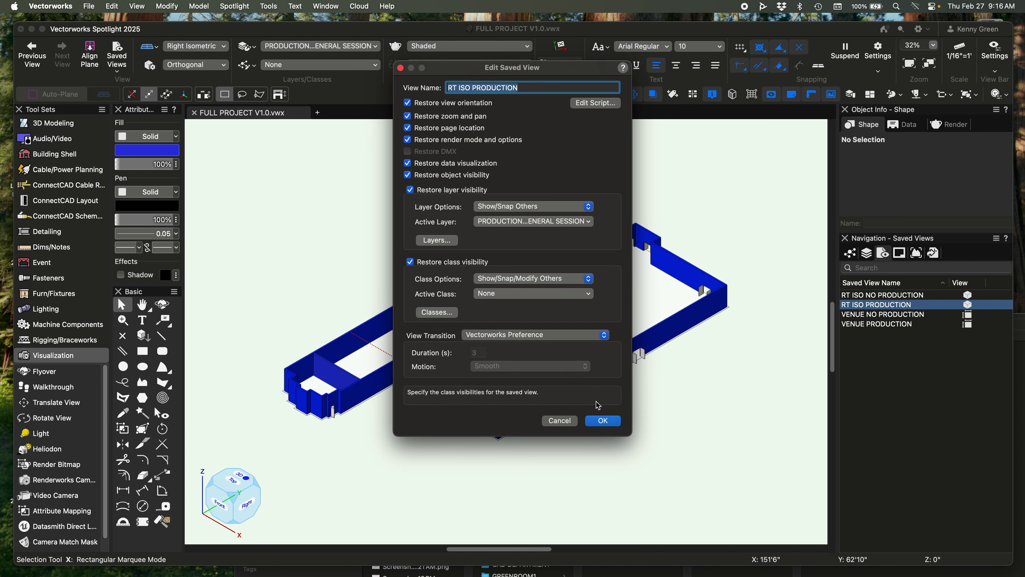
pyautogui.click(602, 421)
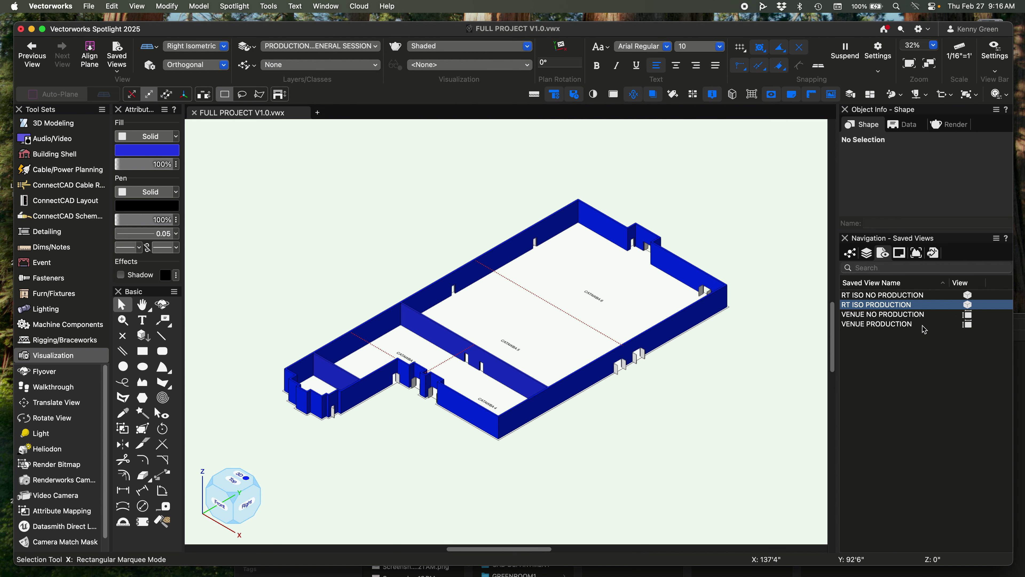
# Edit the RT ISO NO PRODUCTION saved view's class visibilities, making all classes from PRODUCTION-AUDIO through PRODUCTION-VIDEO PROJ invisible.
pyautogui.click(893, 295)
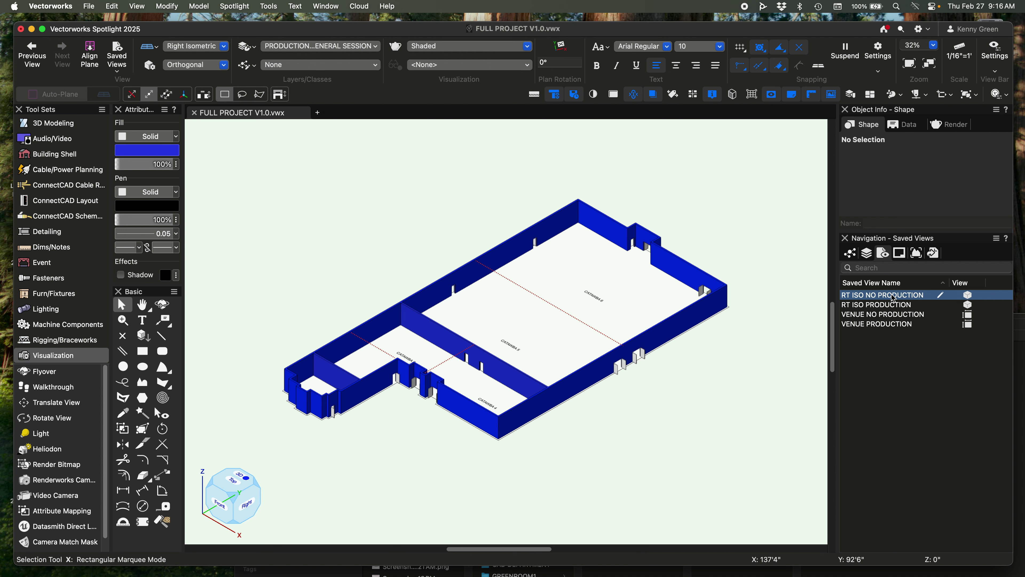
pyautogui.rightClick(893, 298)
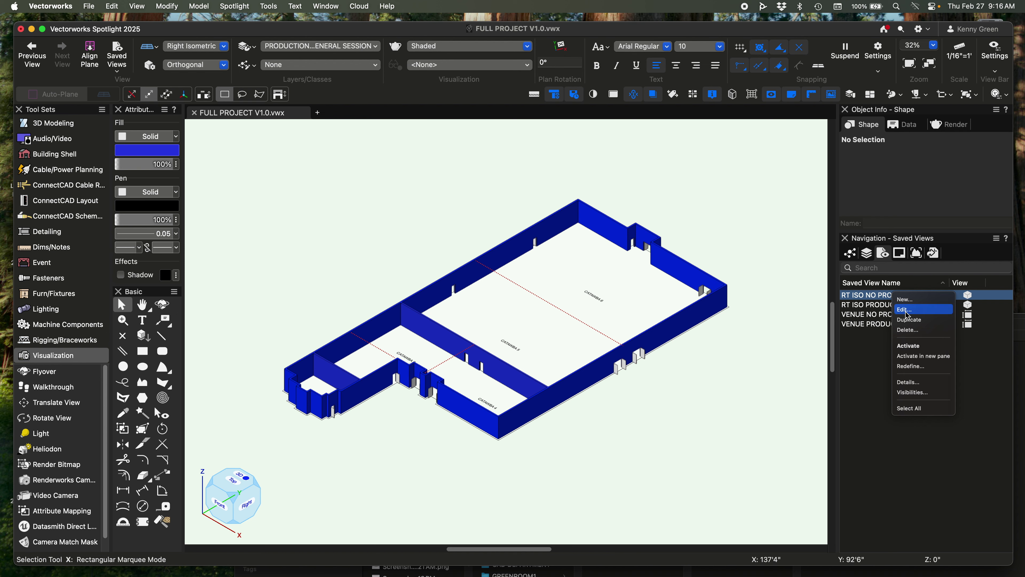
pyautogui.click(905, 310)
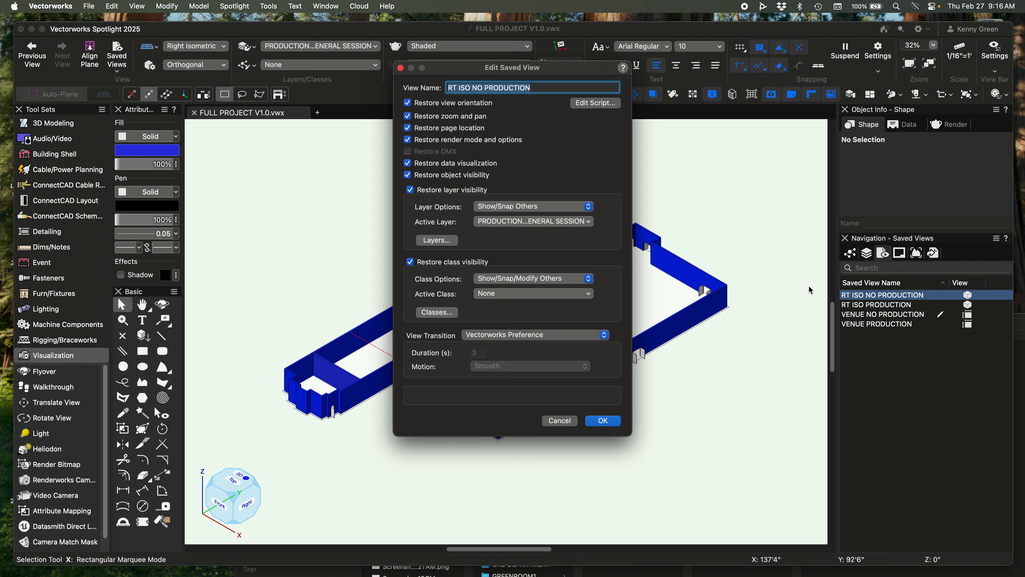
pyautogui.click(448, 313)
pyautogui.click(493, 182)
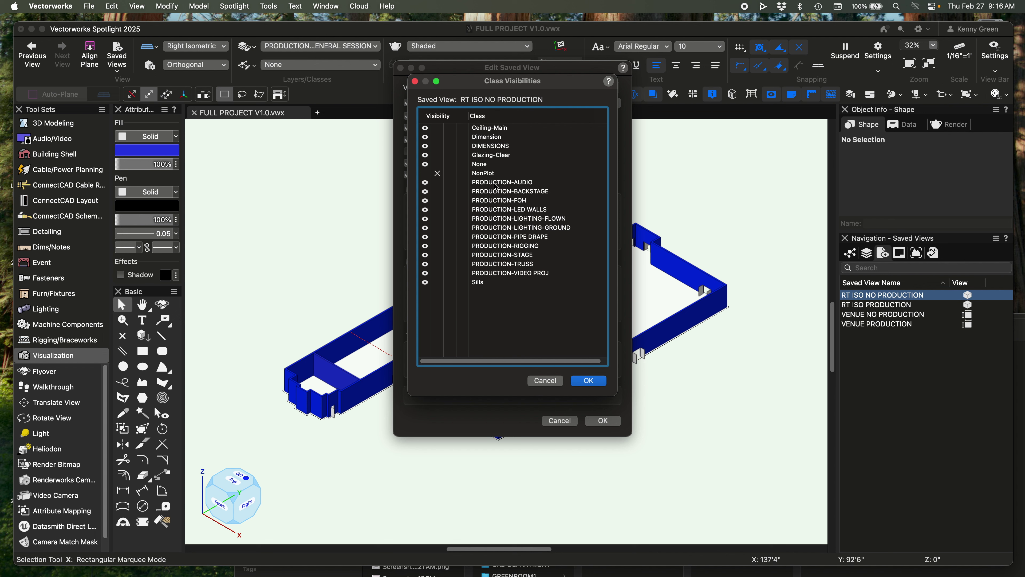
pyautogui.keyDown('shift'); pyautogui.click(491, 275); pyautogui.keyUp('shift')
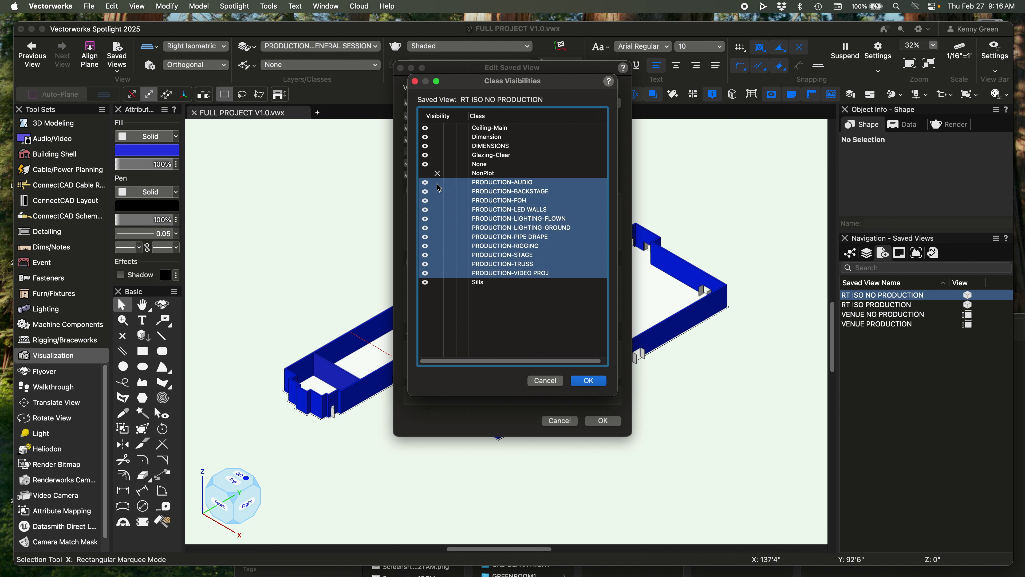
pyautogui.click(440, 232)
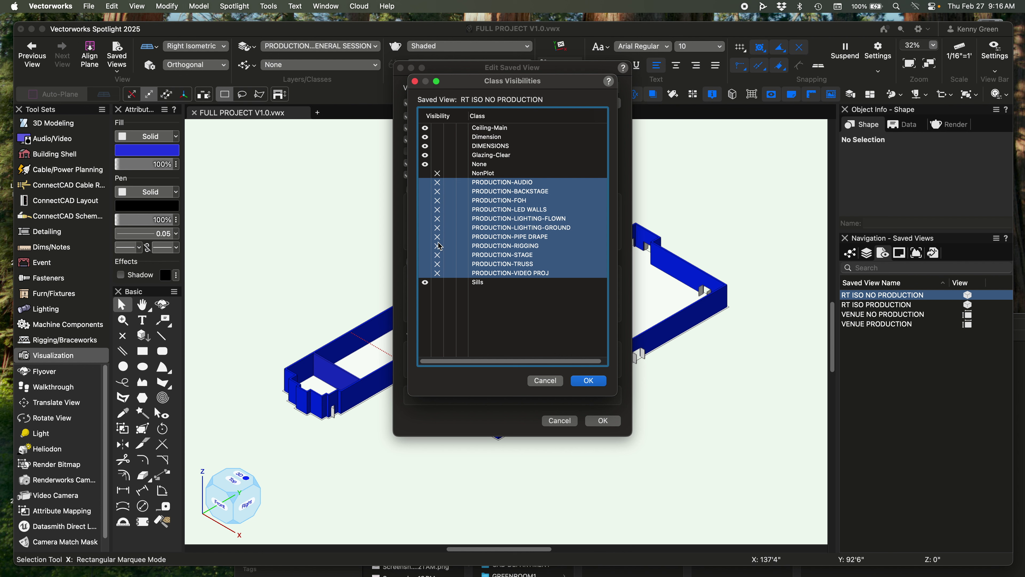
pyautogui.click(589, 381)
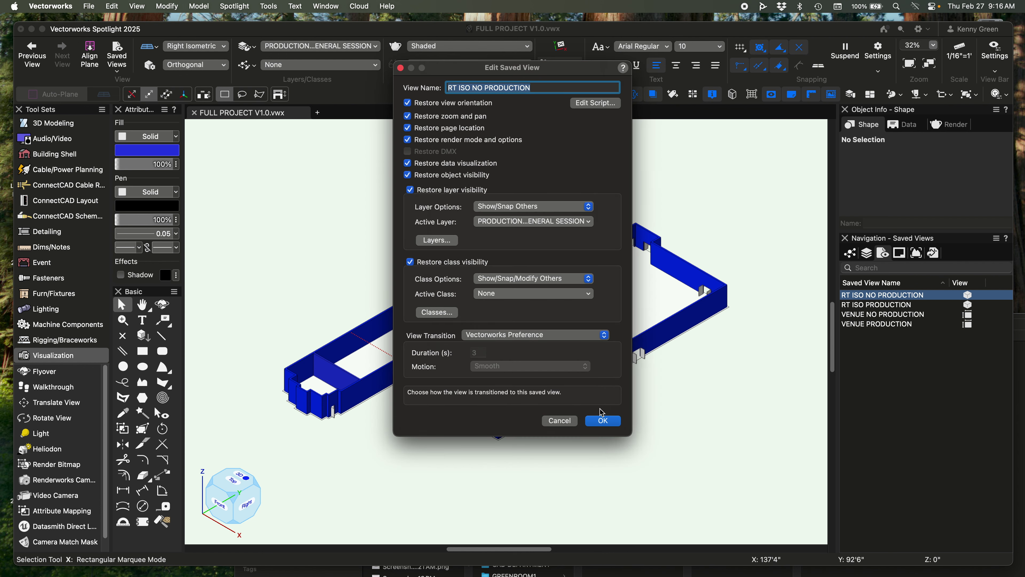
pyautogui.click(603, 420)
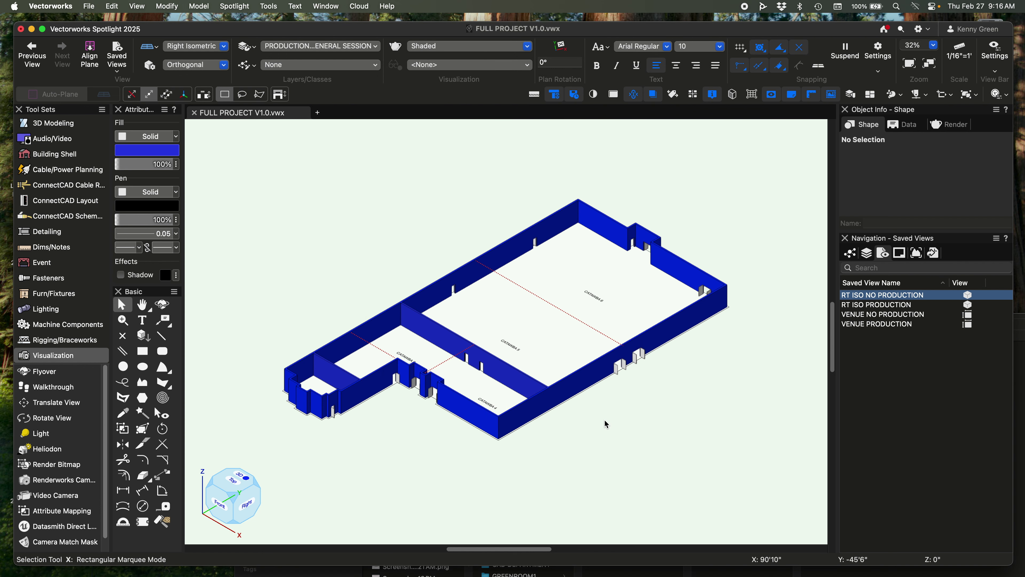
pyautogui.click(908, 343)
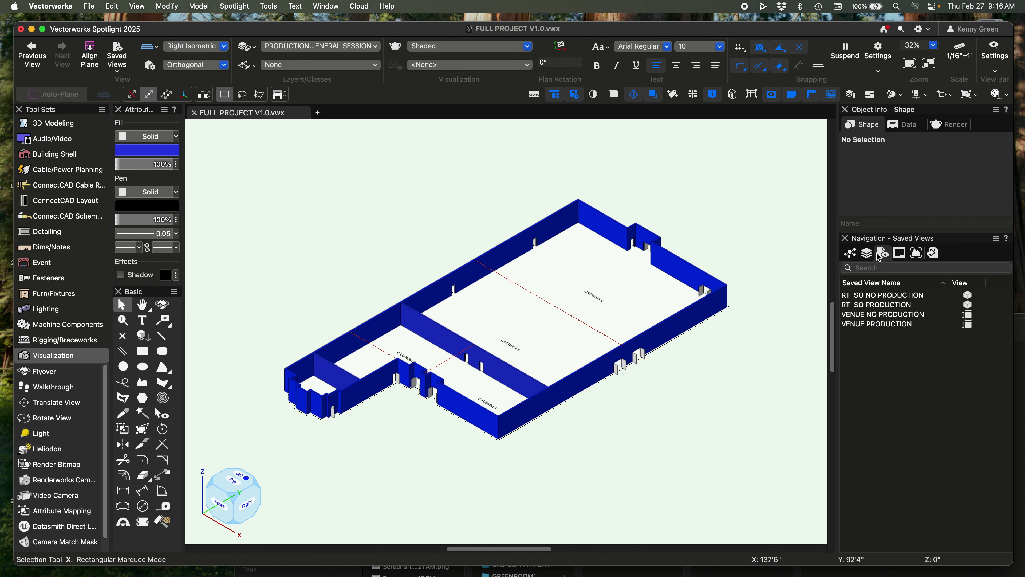
pyautogui.click(867, 253)
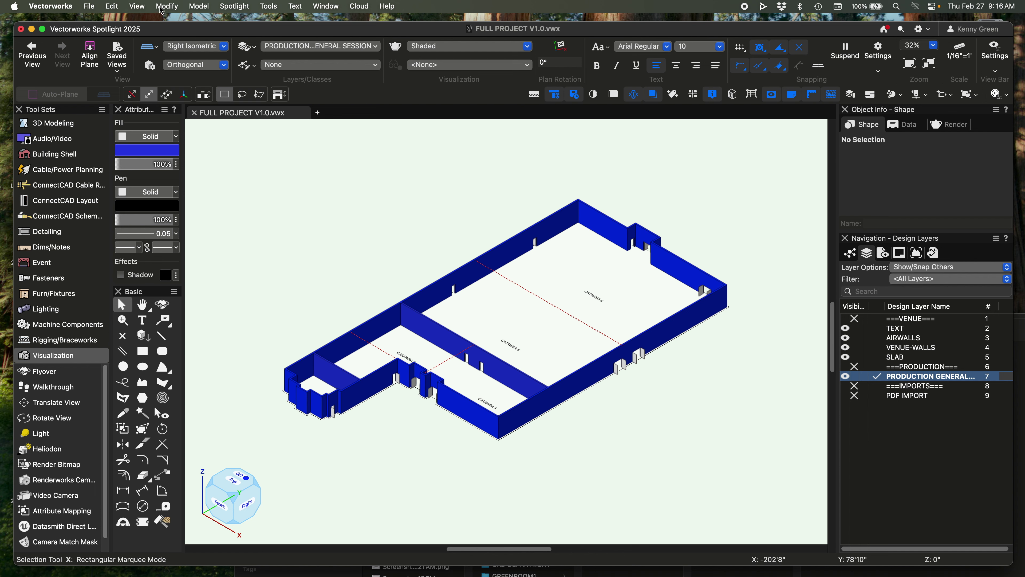
pyautogui.click(137, 6)
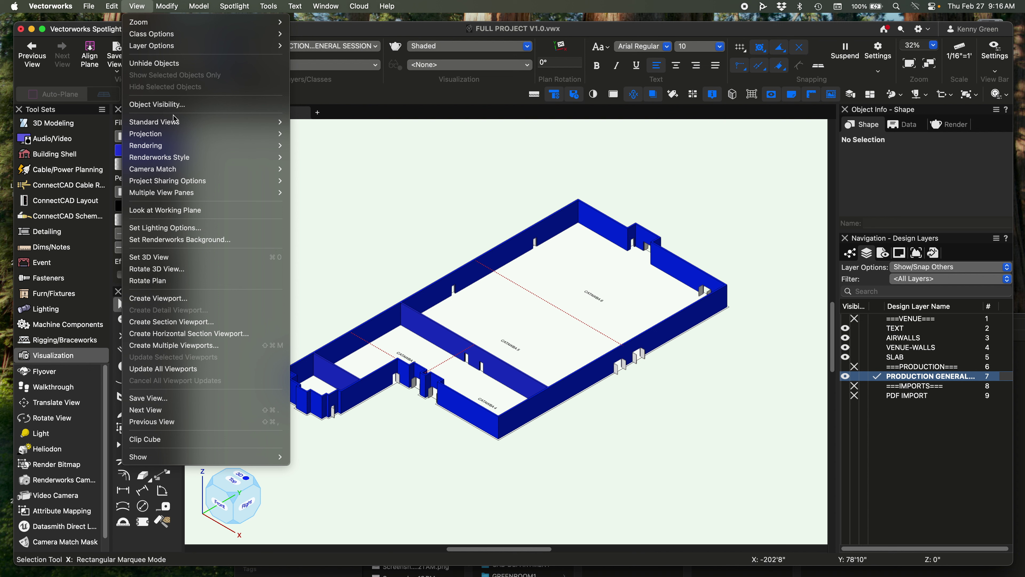
pyautogui.moveTo(176, 122)
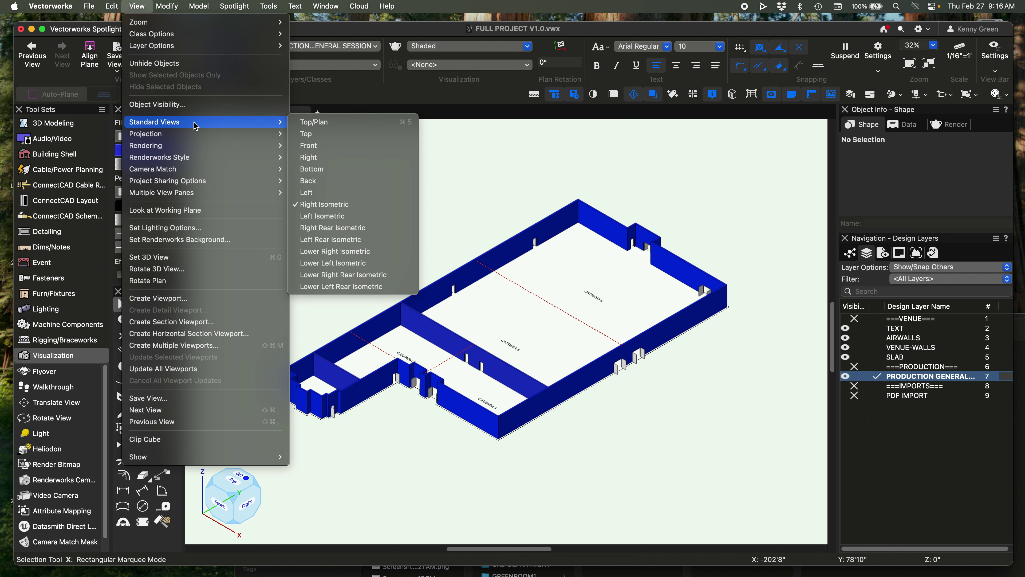
pyautogui.click(343, 33)
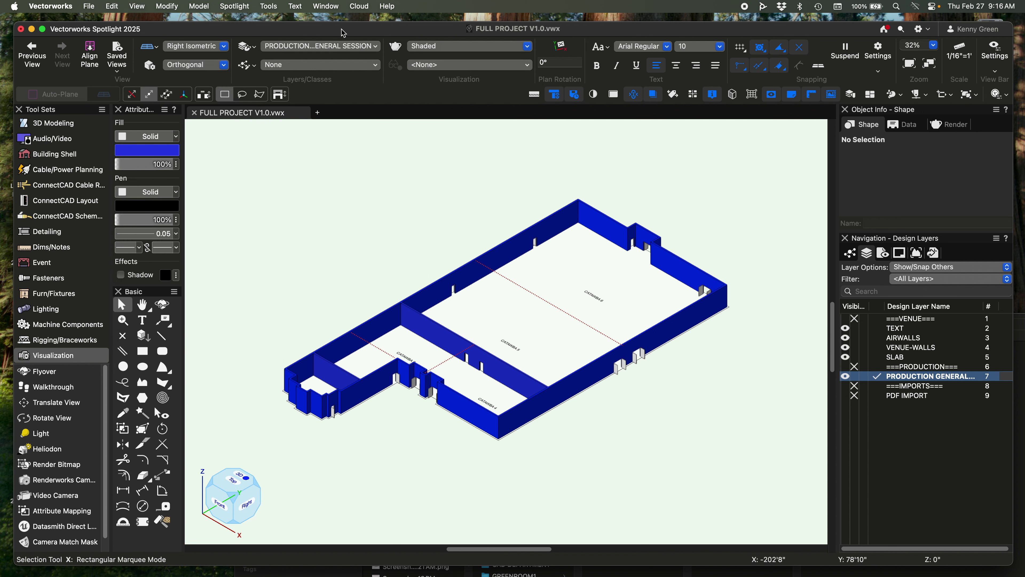
pyautogui.click(215, 47)
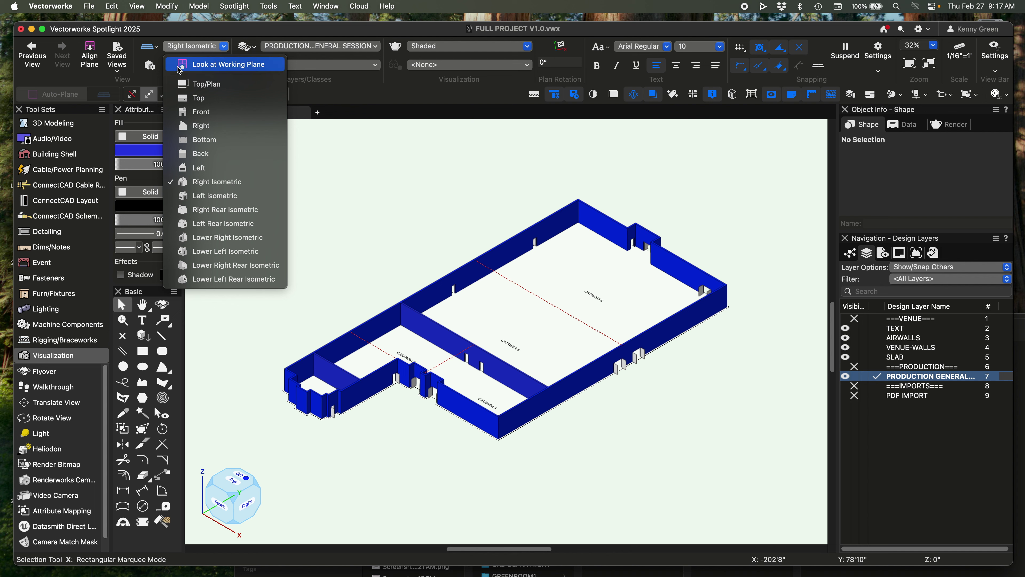
pyautogui.click(348, 192)
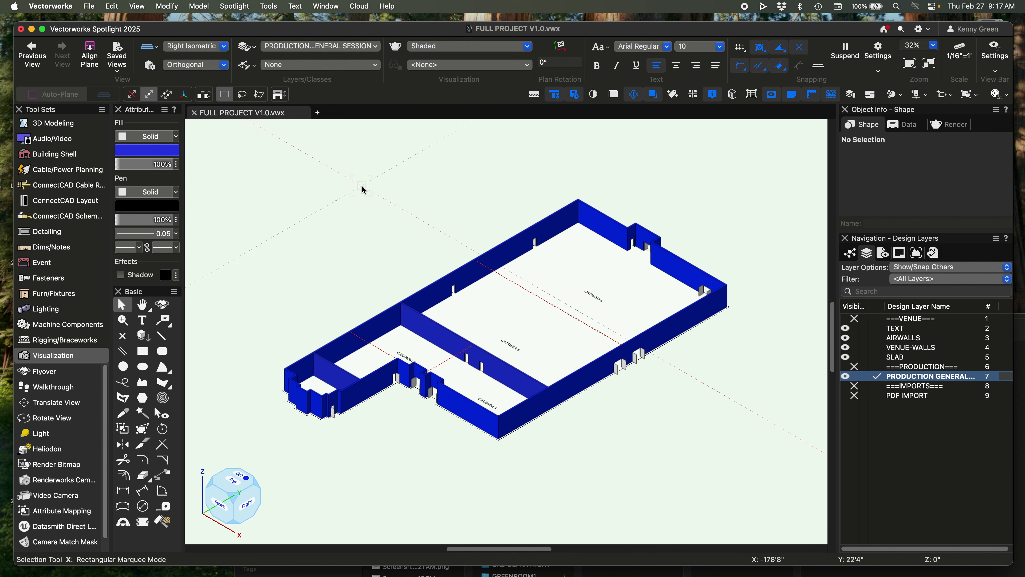
# Activate the VENUE NO PRODUCTION, VENUE PRODUCTION and RT ISO PRODUCTION saved views in turn to compare them.
pyautogui.click(883, 253)
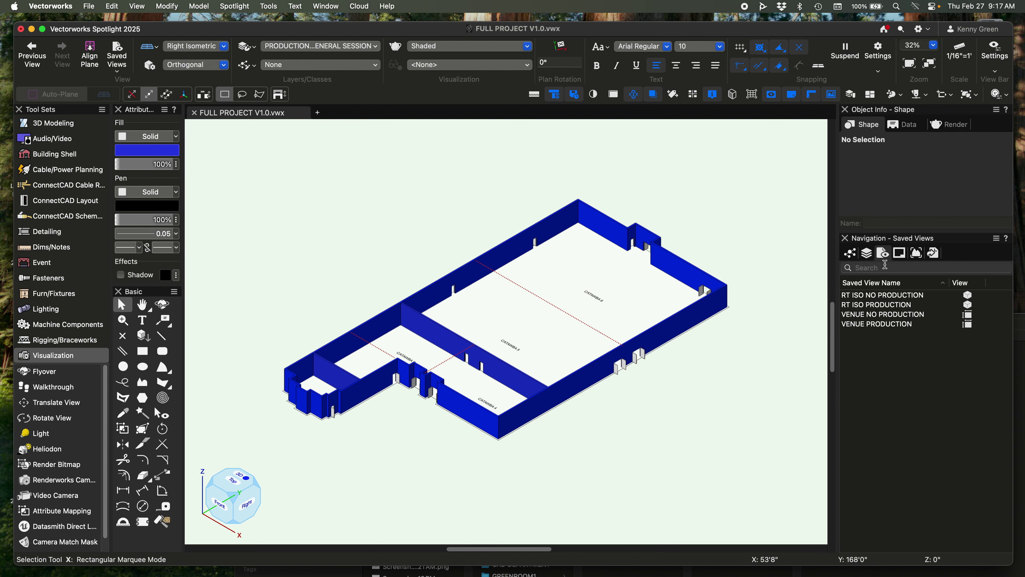
pyautogui.doubleClick(882, 315)
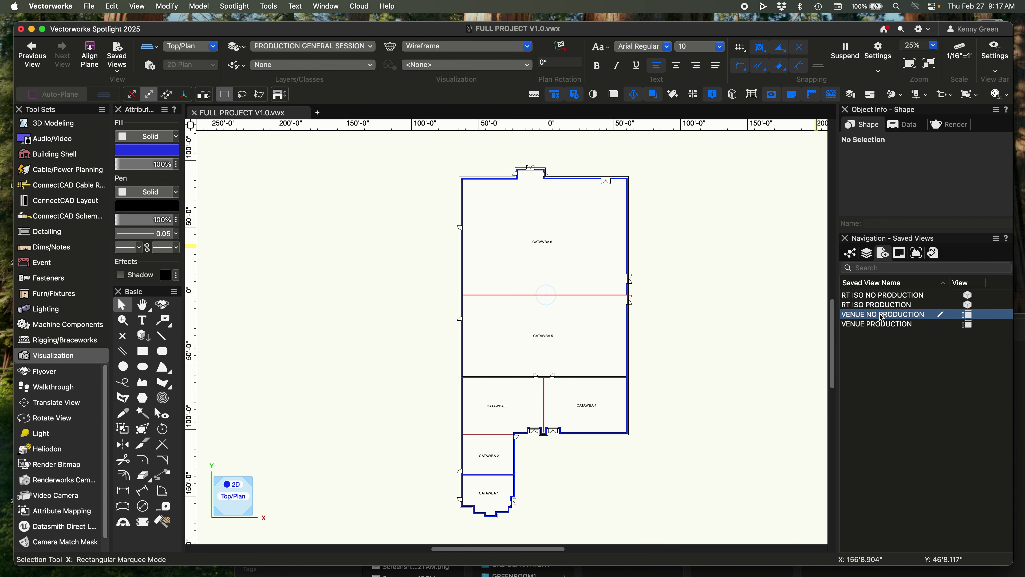
pyautogui.doubleClick(876, 325)
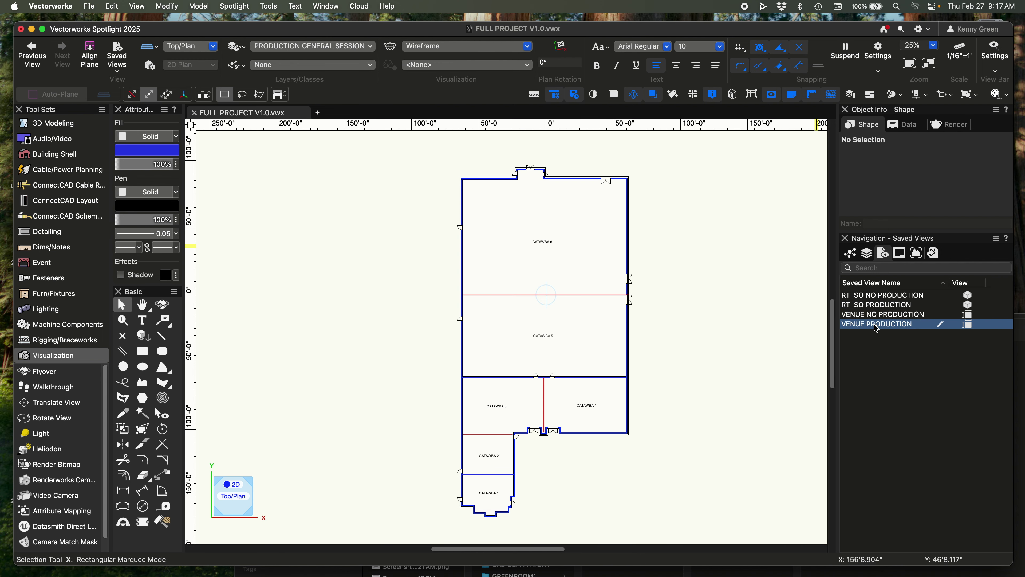
pyautogui.doubleClick(870, 305)
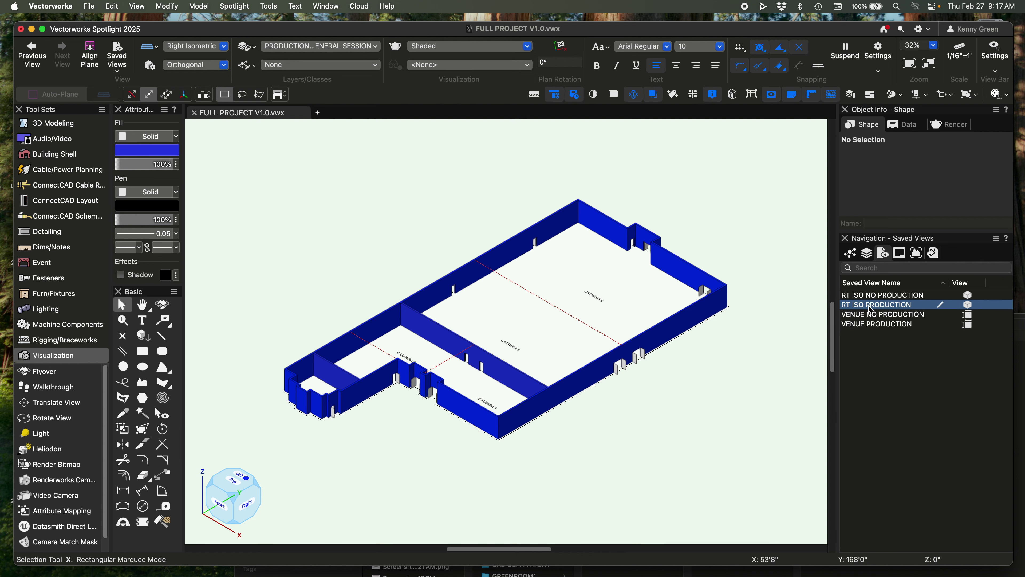
# Edit all four saved views together, setting their view transition to Custom with a 3 s duration and Smooth motion.
pyautogui.click(870, 296)
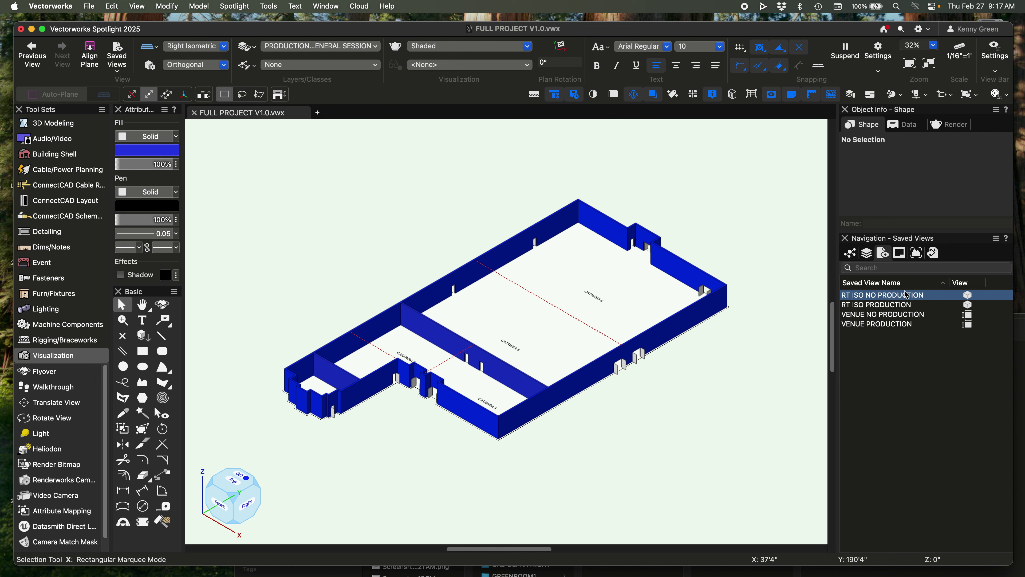
pyautogui.keyDown('shift'); pyautogui.click(890, 325); pyautogui.keyUp('shift')
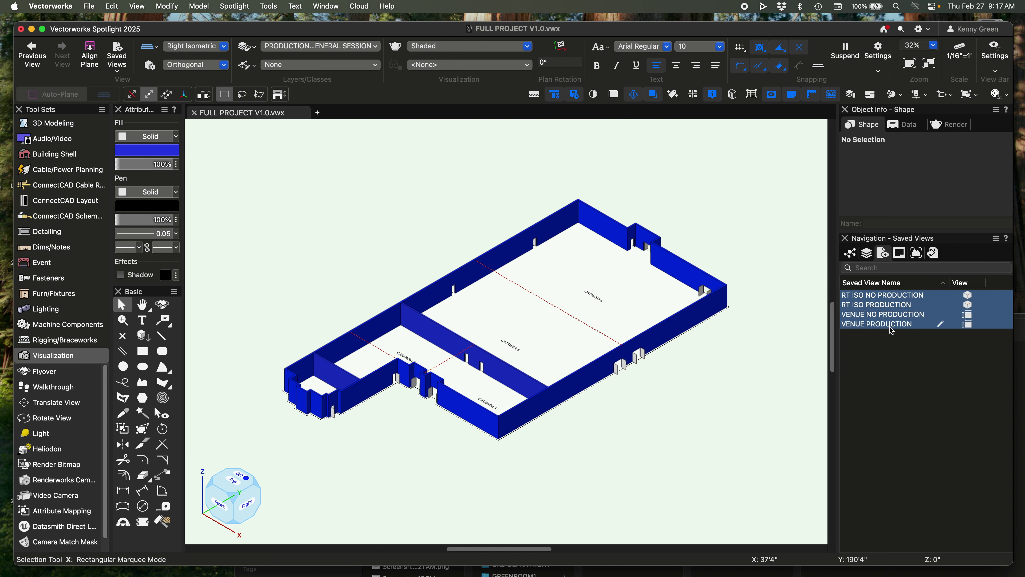
pyautogui.rightClick(870, 310)
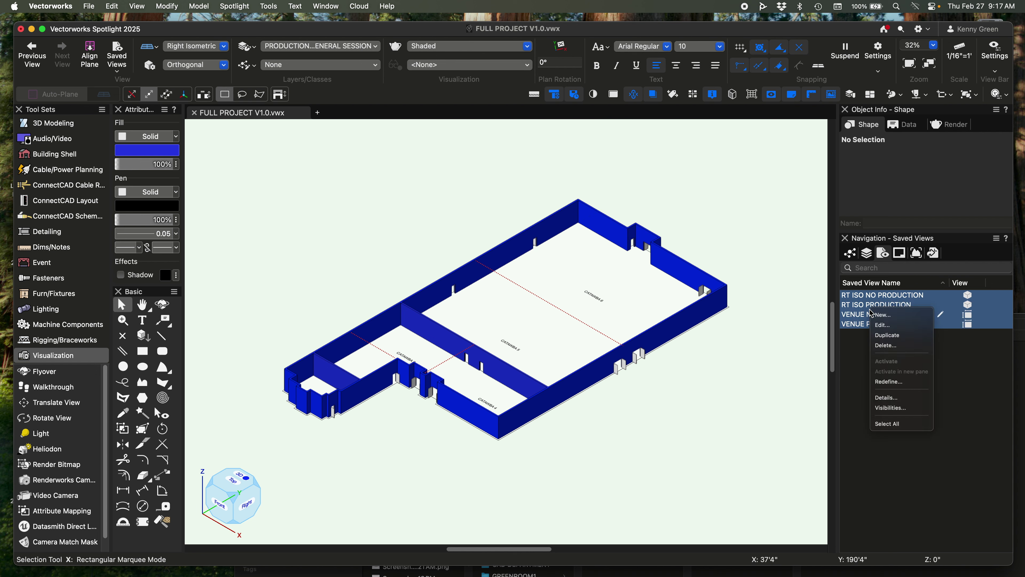
pyautogui.click(881, 325)
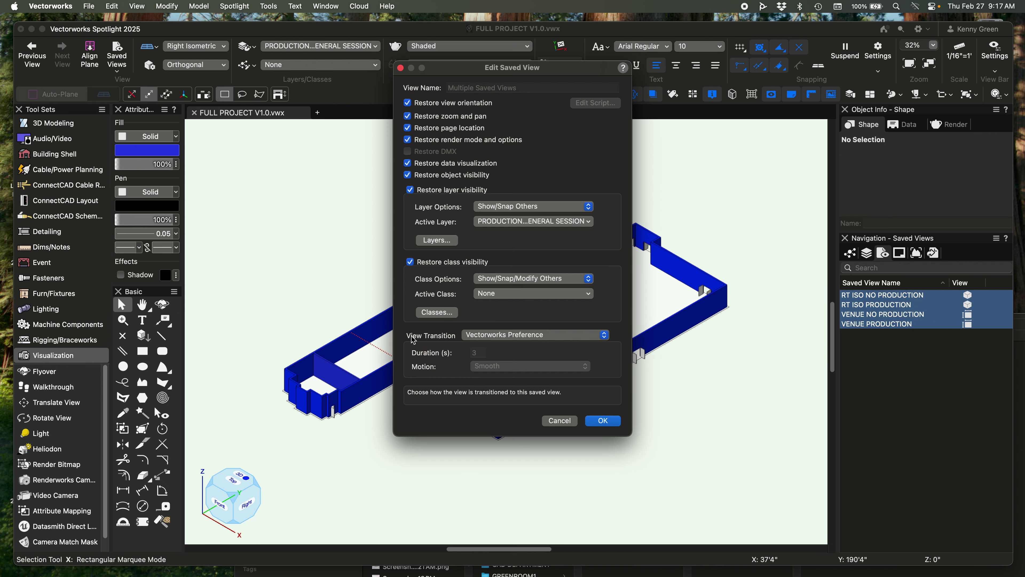
pyautogui.click(512, 340)
pyautogui.click(509, 346)
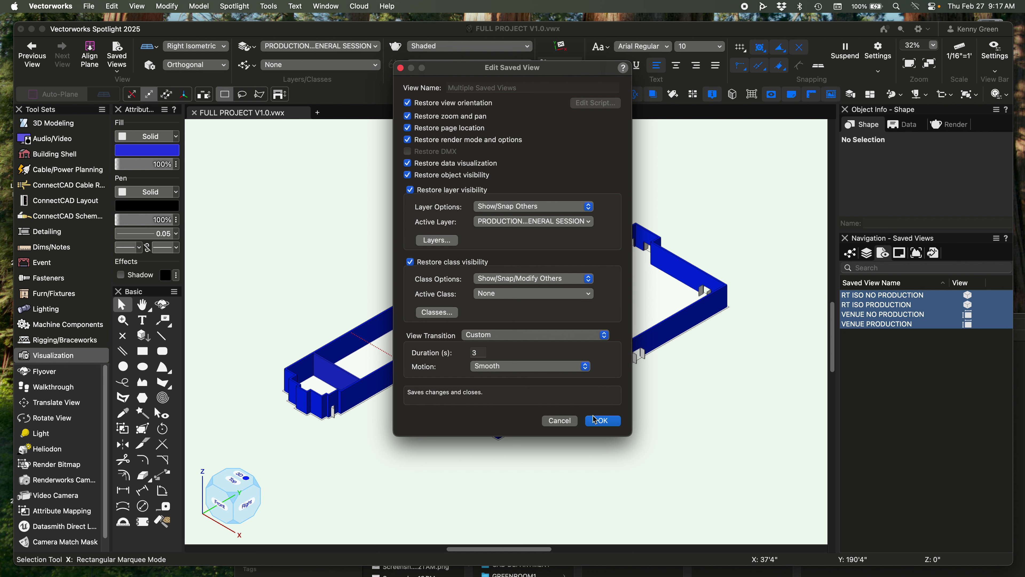
pyautogui.click(603, 420)
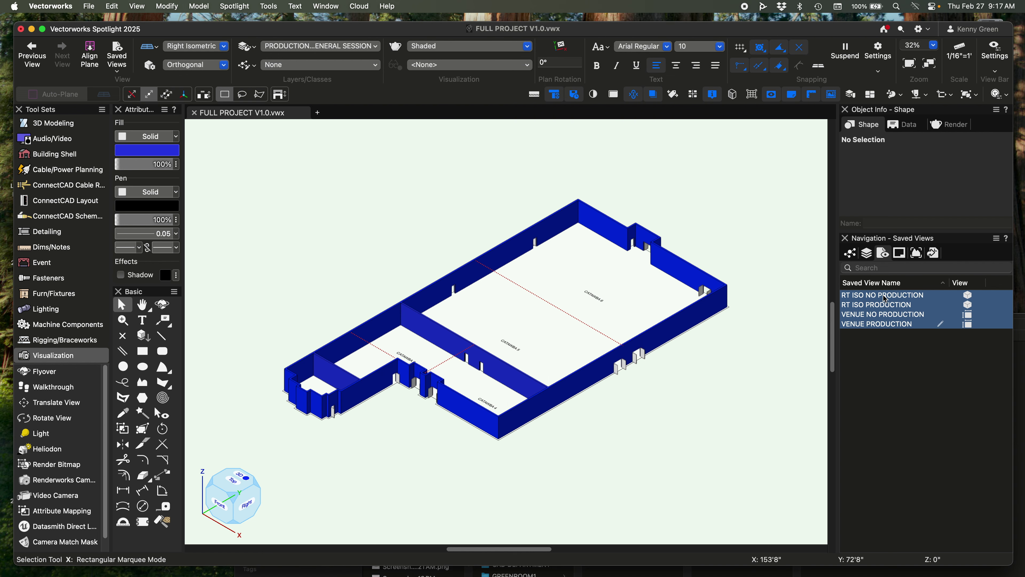
pyautogui.click(882, 341)
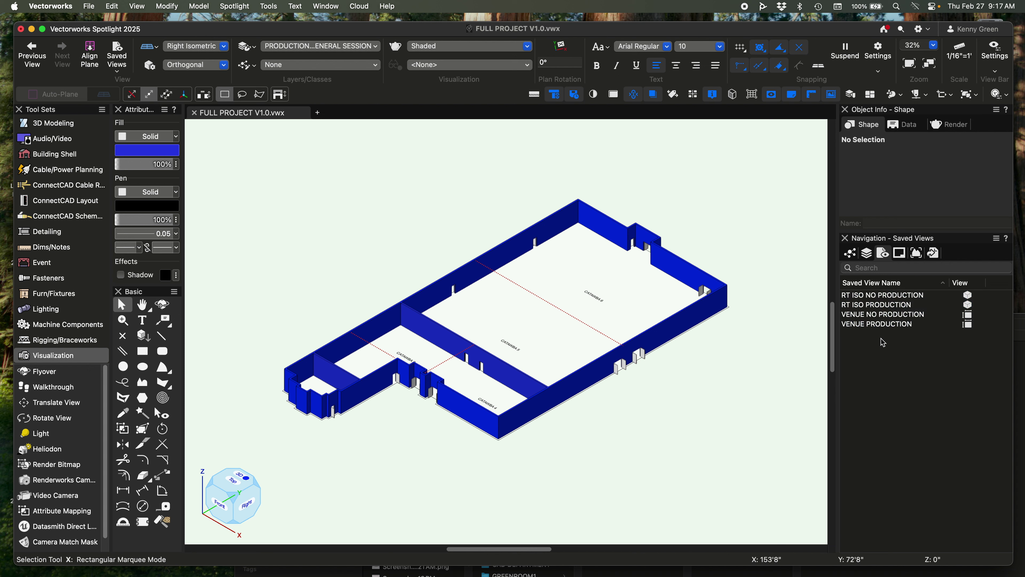
# Test the transitions by switching between the RT ISO NO PRODUCTION, RT ISO PRODUCTION and VENUE NO PRODUCTION saved views.
pyautogui.click(876, 295)
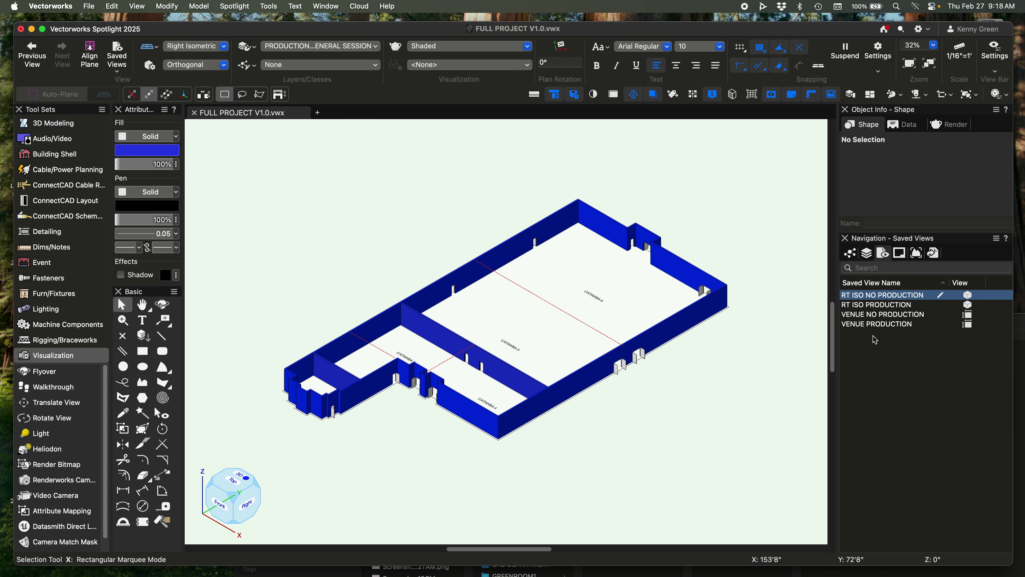
pyautogui.click(878, 305)
pyautogui.click(875, 316)
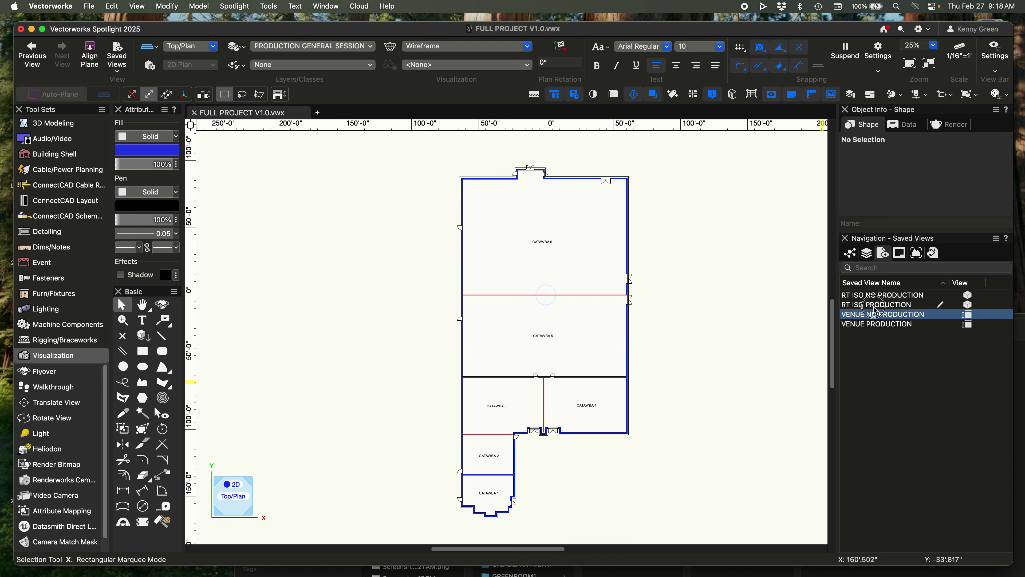
pyautogui.click(875, 306)
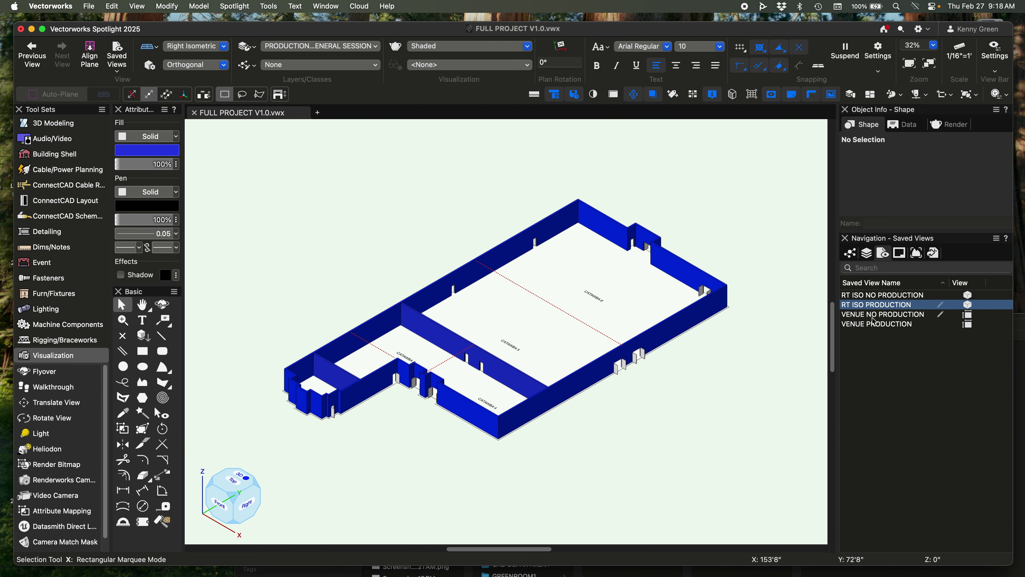
pyautogui.click(874, 317)
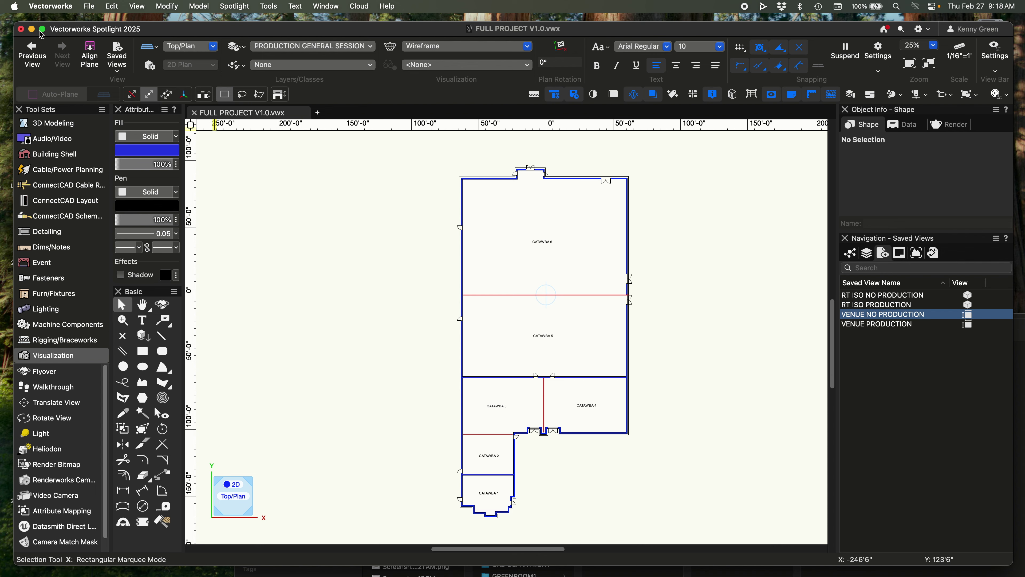
# Open the Vectorworks preferences and examine the Display settings, including the Accelerate graphics option.
pyautogui.click(96, 6)
pyautogui.moveTo(271, 6)
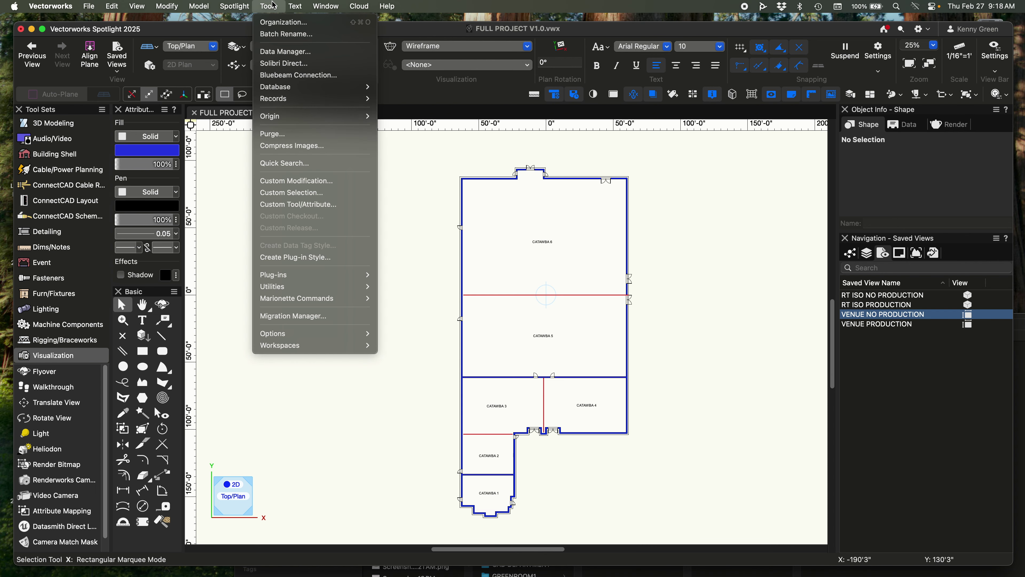
pyautogui.moveTo(312, 333)
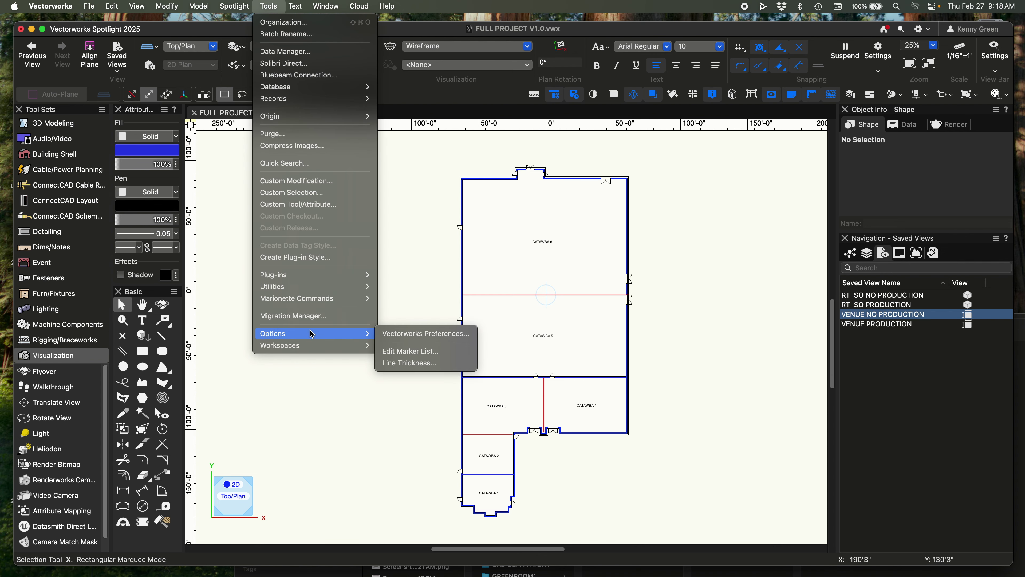
pyautogui.click(400, 333)
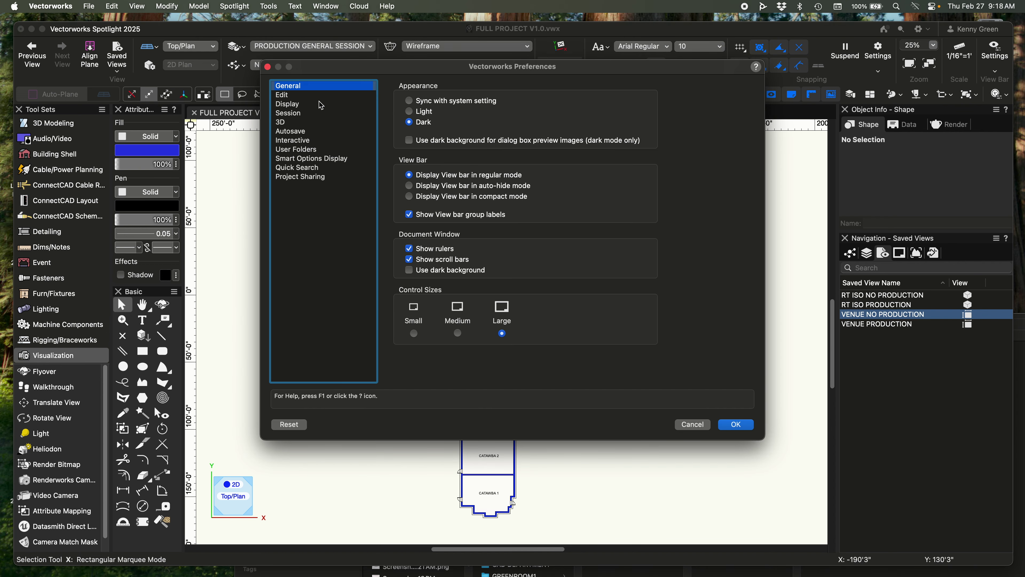
pyautogui.click(304, 105)
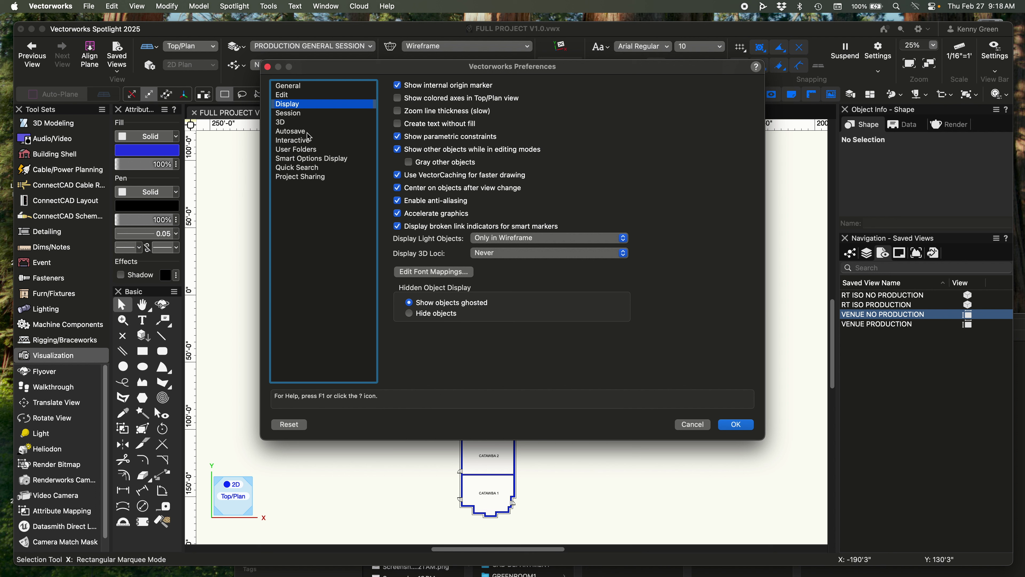
pyautogui.click(431, 215)
pyautogui.click(431, 218)
# Inspect the Interactive preferences for animated view transitions, checking the on/off option, the duration and the motion choices.
pyautogui.click(302, 142)
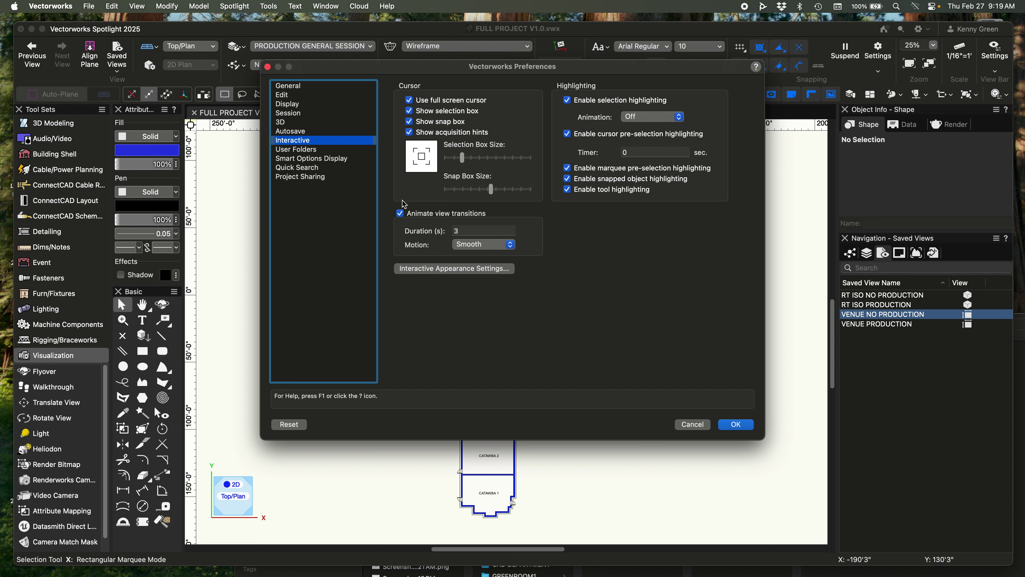
pyautogui.click(400, 214)
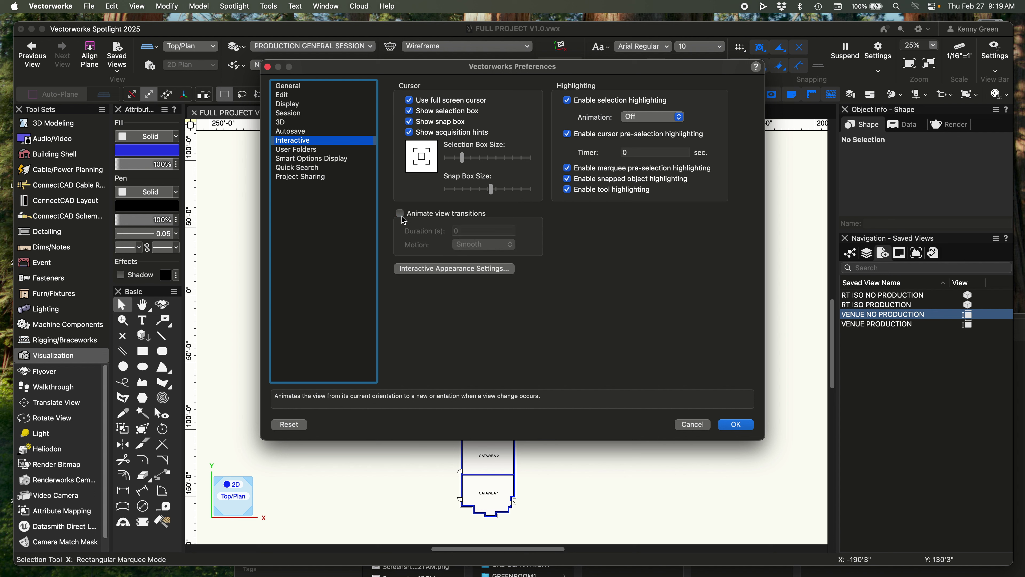
pyautogui.click(400, 214)
pyautogui.click(472, 230)
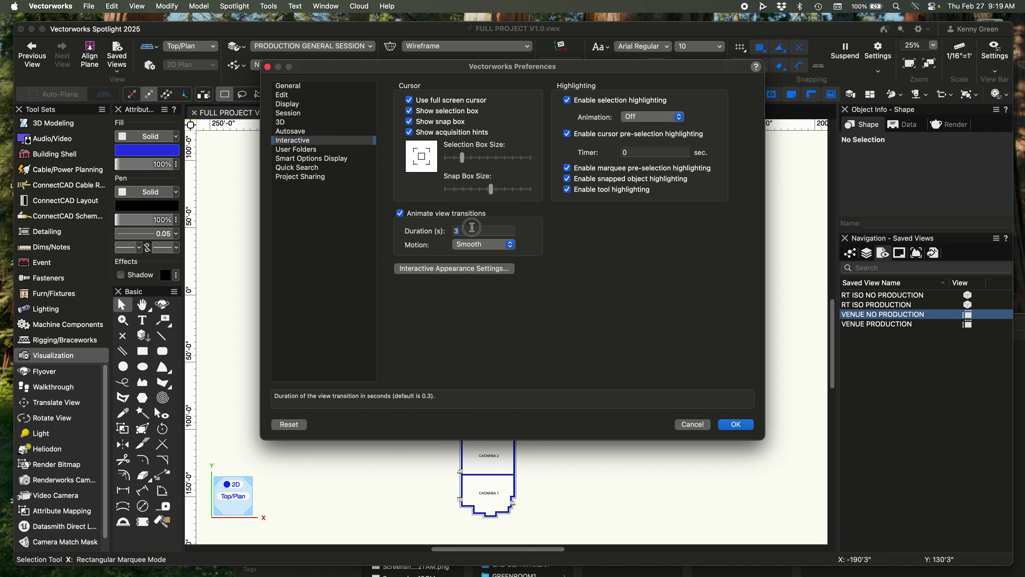
pyautogui.click(486, 245)
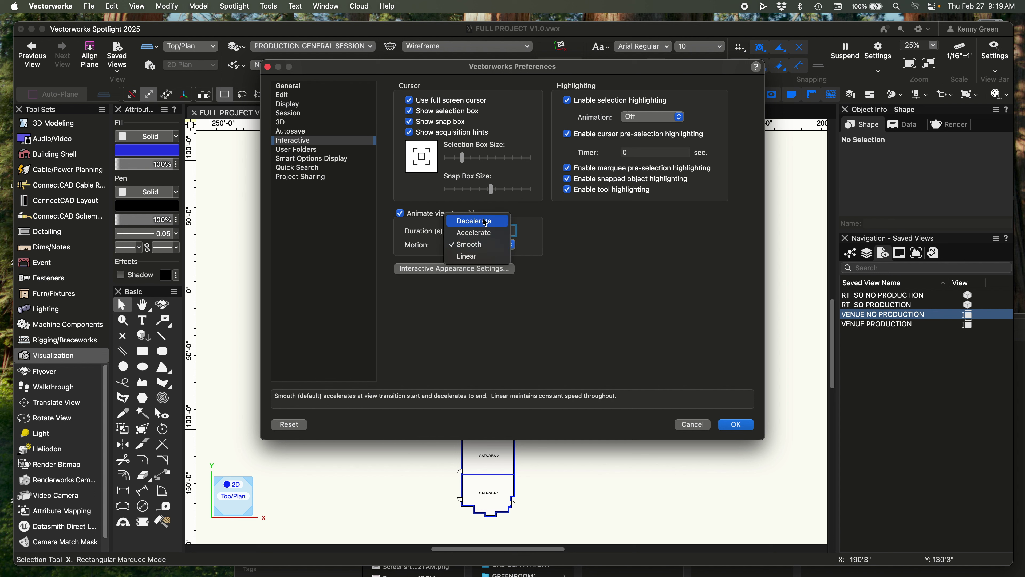
pyautogui.press('Escape')
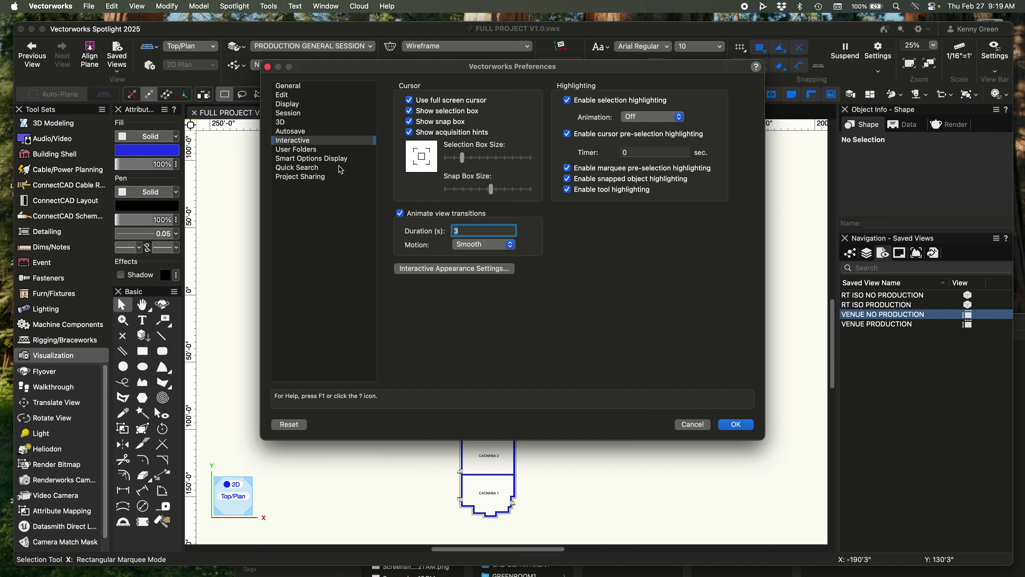
# Review the Interactive, 3D, Session and Display preference pages and accept the preferences.
pyautogui.click(296, 144)
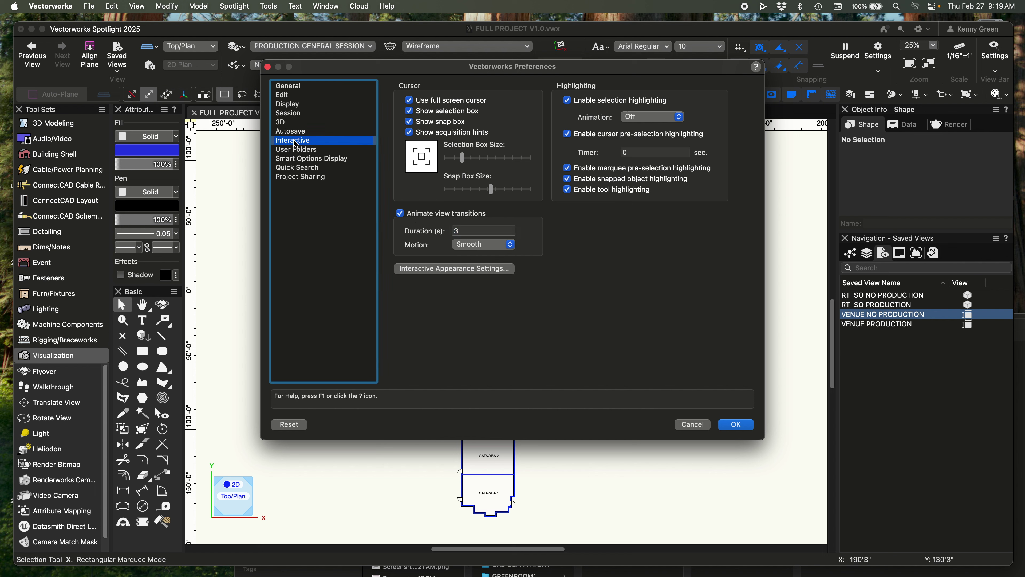
pyautogui.click(292, 122)
pyautogui.click(293, 113)
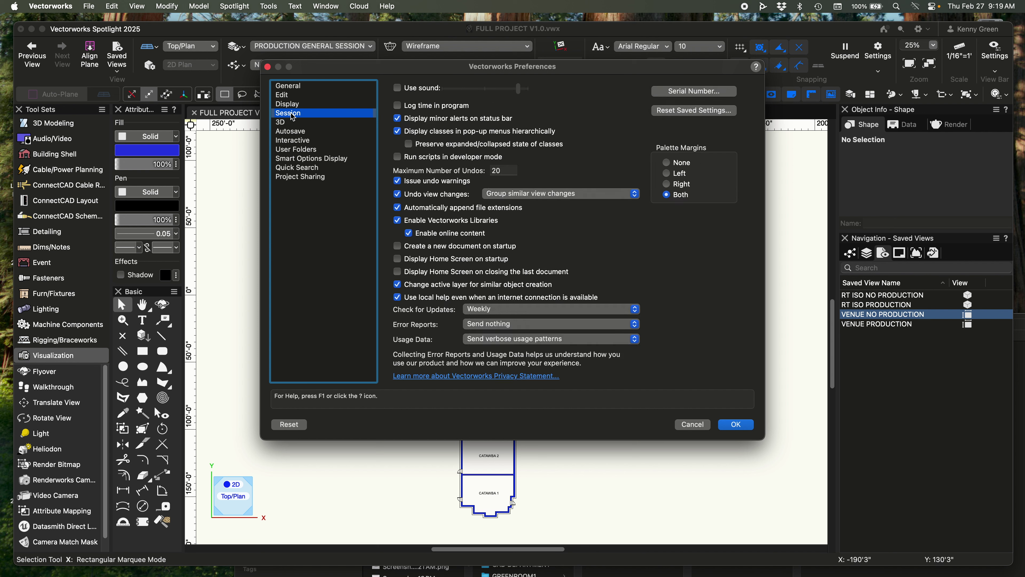
pyautogui.click(291, 104)
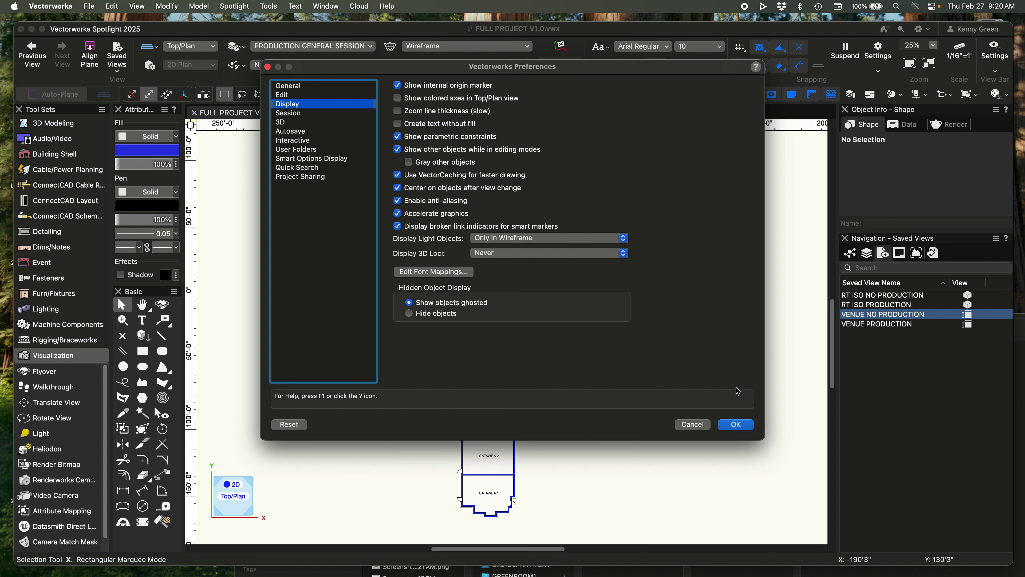
pyautogui.click(736, 425)
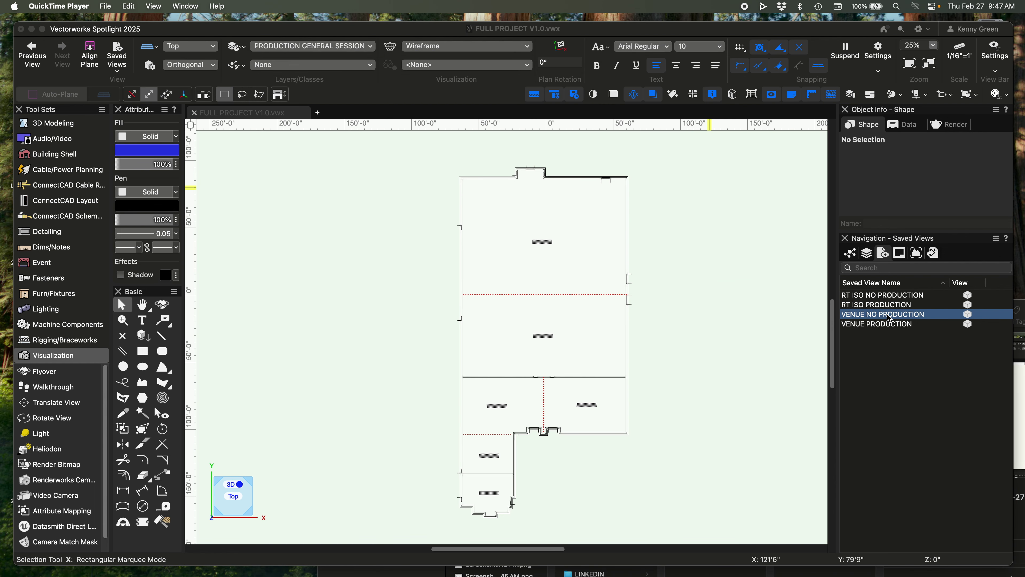
# Compare the transitions between the VENUE NO PRODUCTION and RT ISO NO PRODUCTION saved views and activate VENUE PRODUCTION.
pyautogui.doubleClick(883, 316)
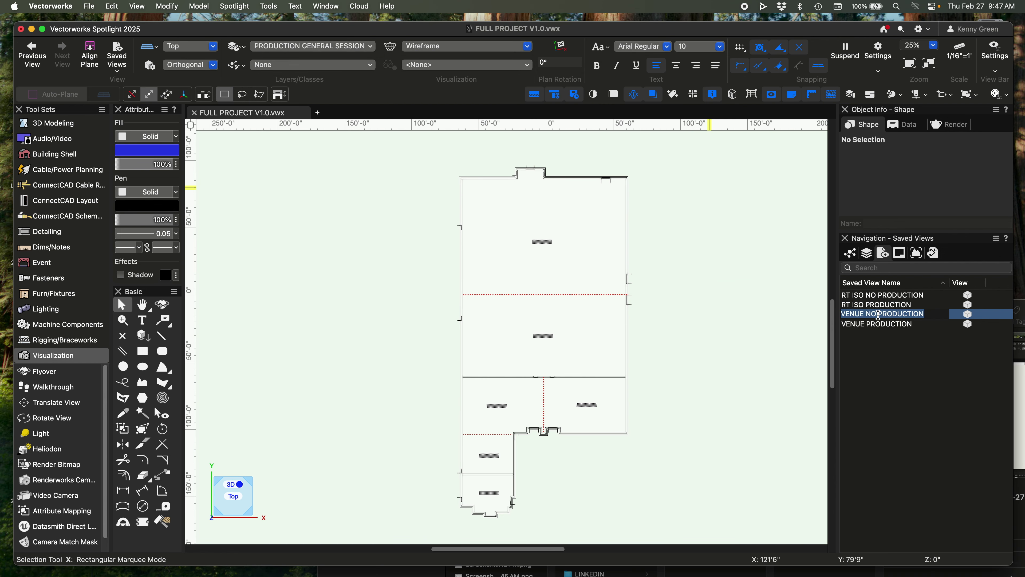
pyautogui.doubleClick(881, 298)
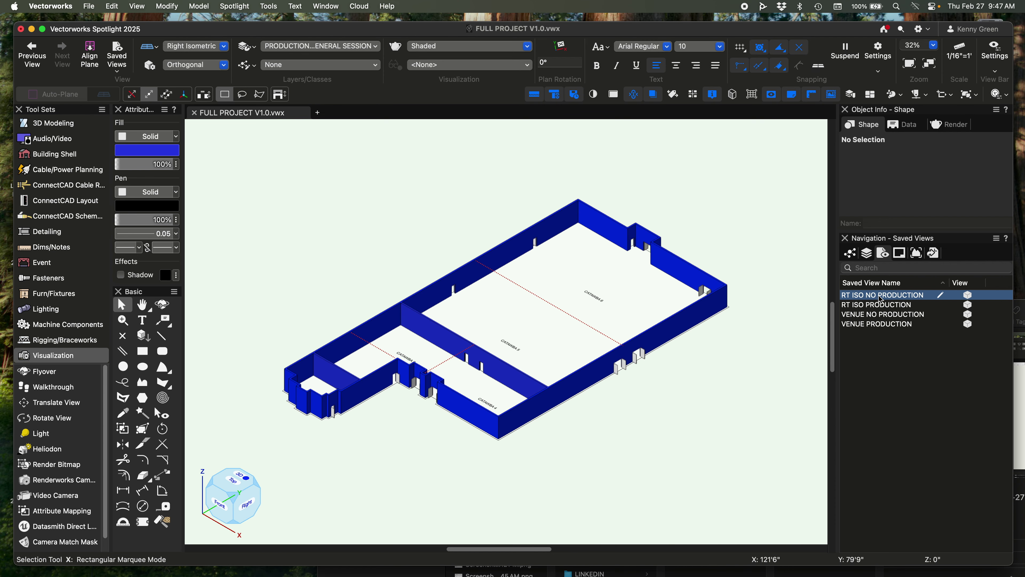
pyautogui.doubleClick(883, 315)
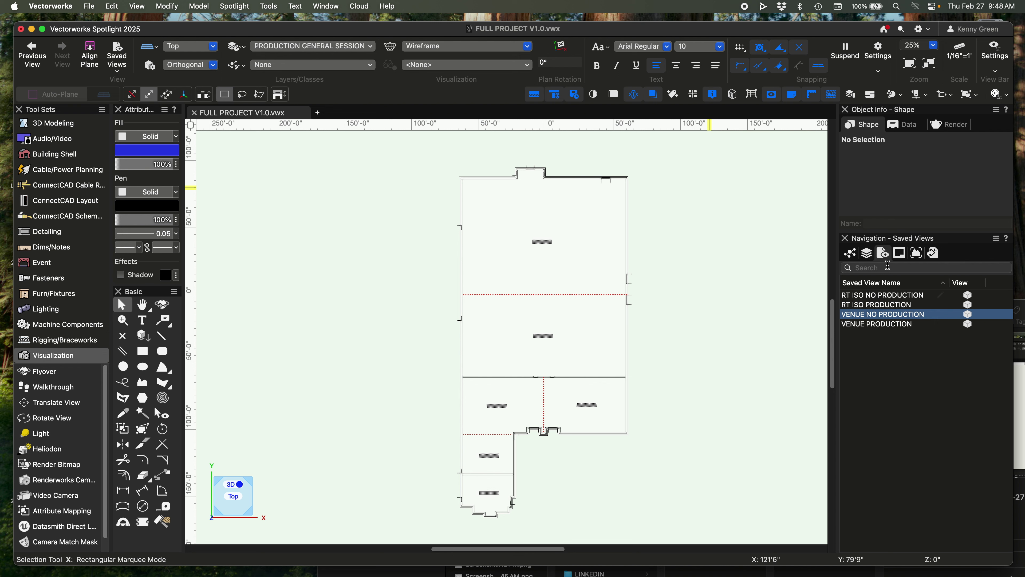
pyautogui.click(874, 324)
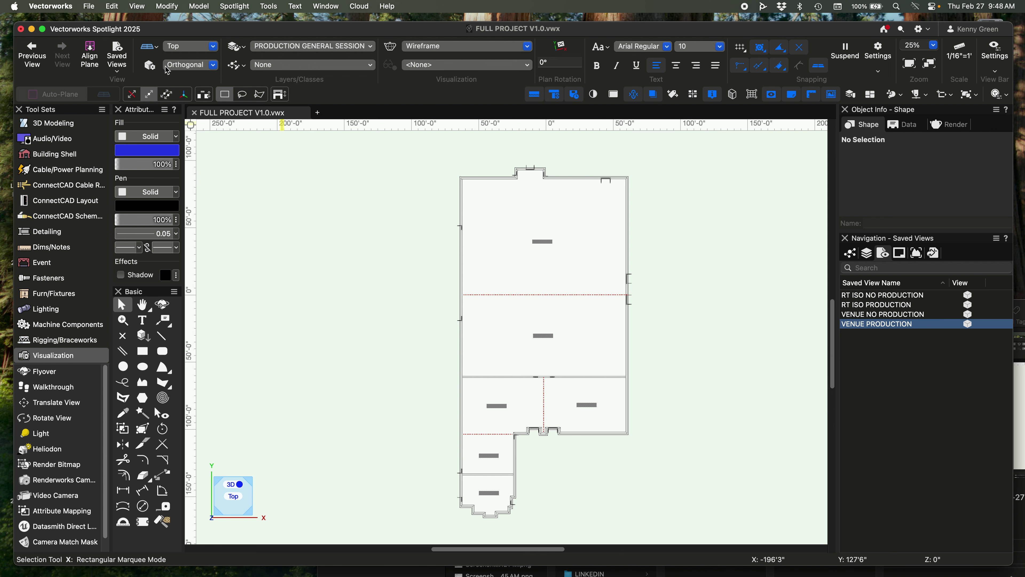
# Check the available projection types and set the drawing's standard view to Top/Plan.
pyautogui.click(189, 65)
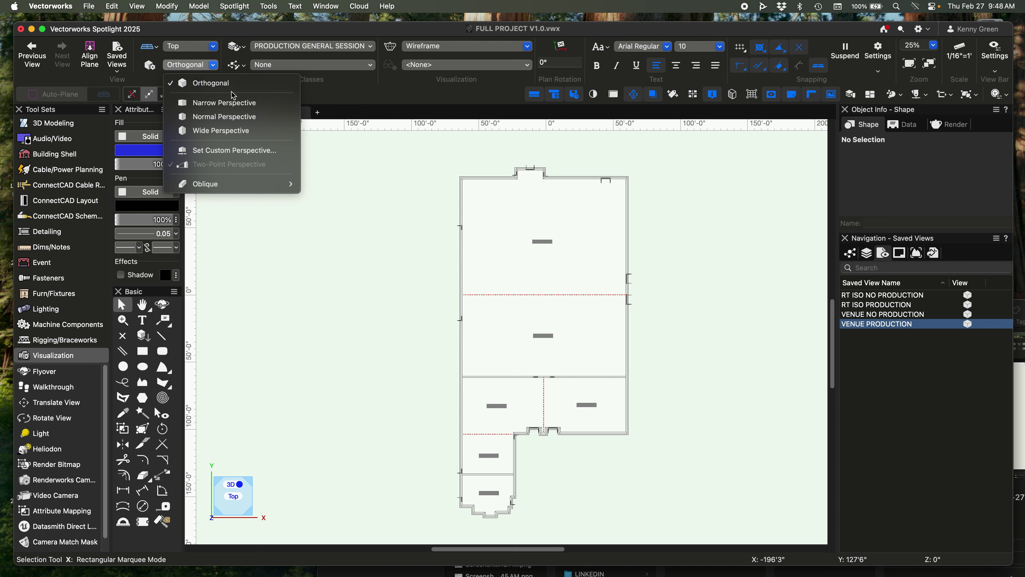
pyautogui.click(316, 172)
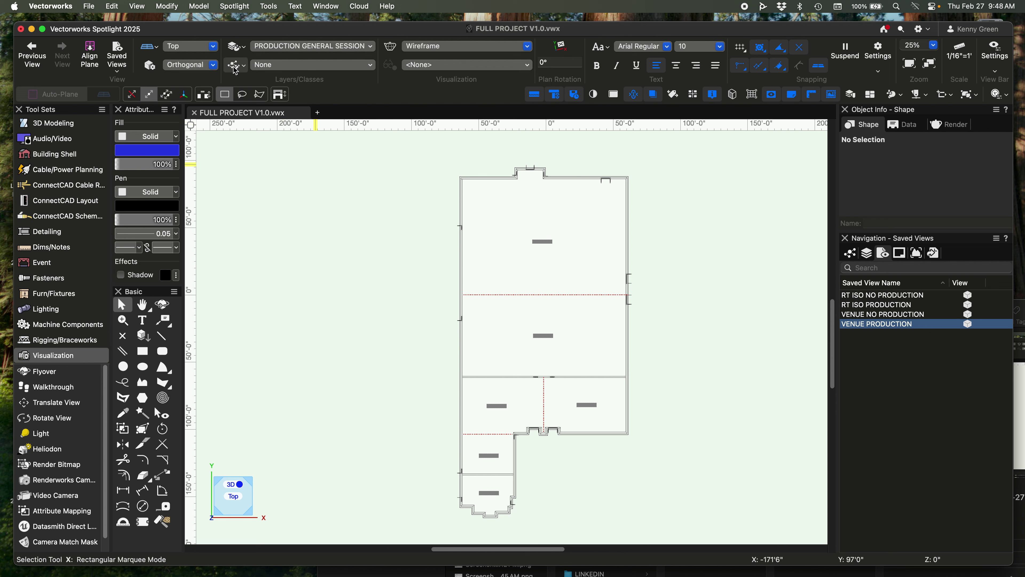
pyautogui.click(198, 47)
pyautogui.click(208, 84)
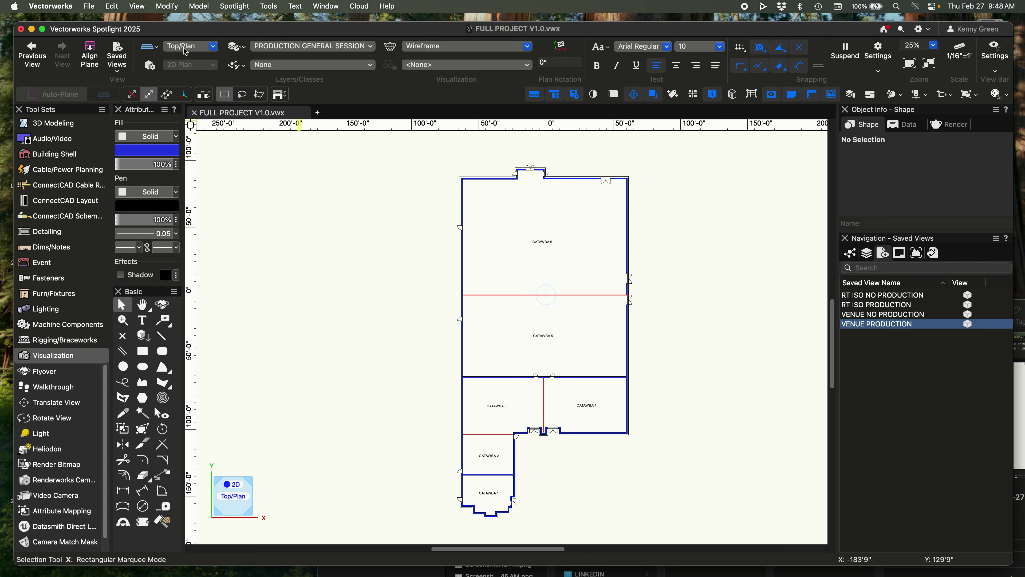
# Review the list of standard views and choose the 3D Top view for comparison with Top/Plan.
pyautogui.click(190, 52)
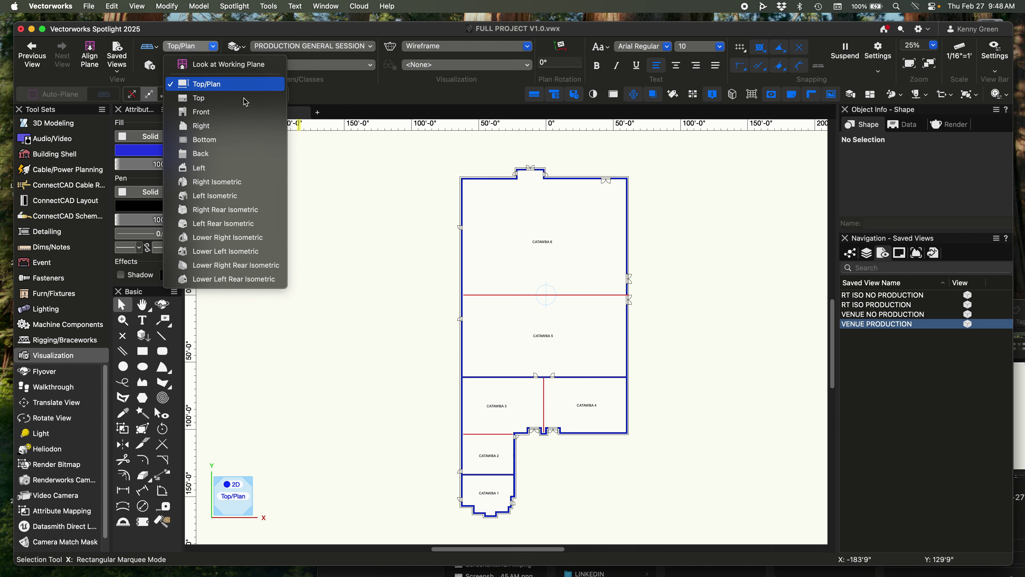
pyautogui.click(413, 196)
pyautogui.click(206, 52)
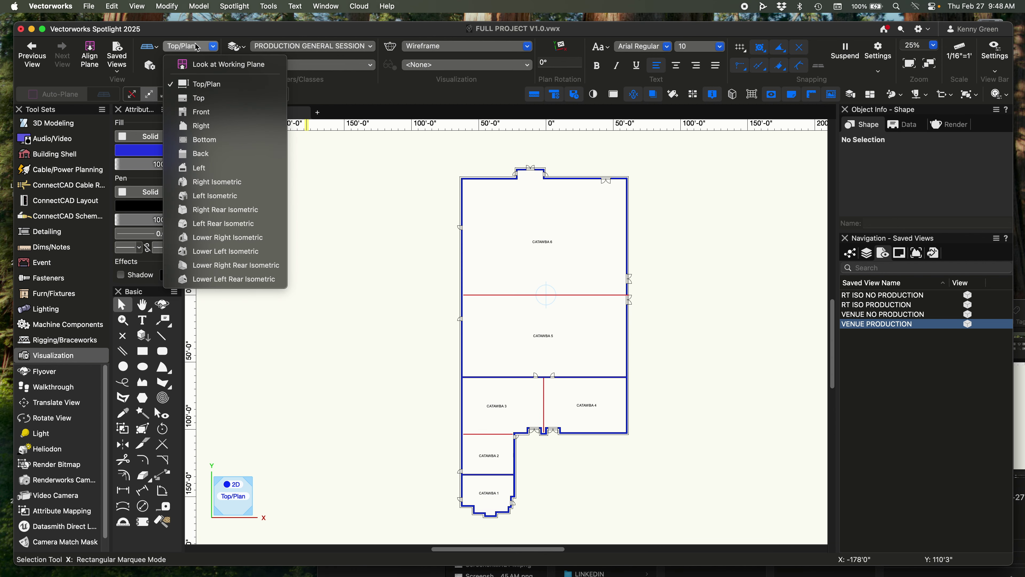
pyautogui.click(322, 187)
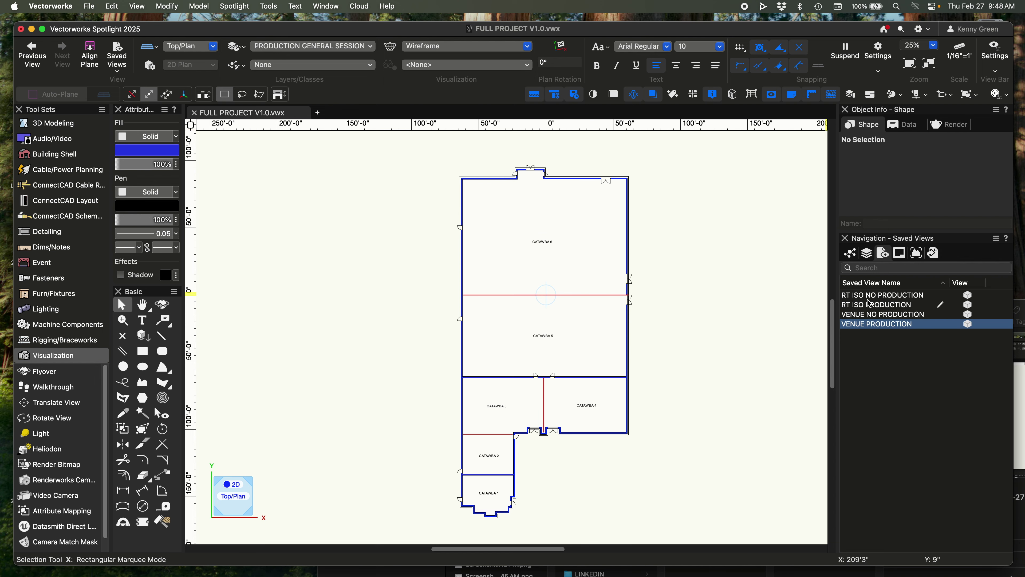
pyautogui.click(192, 48)
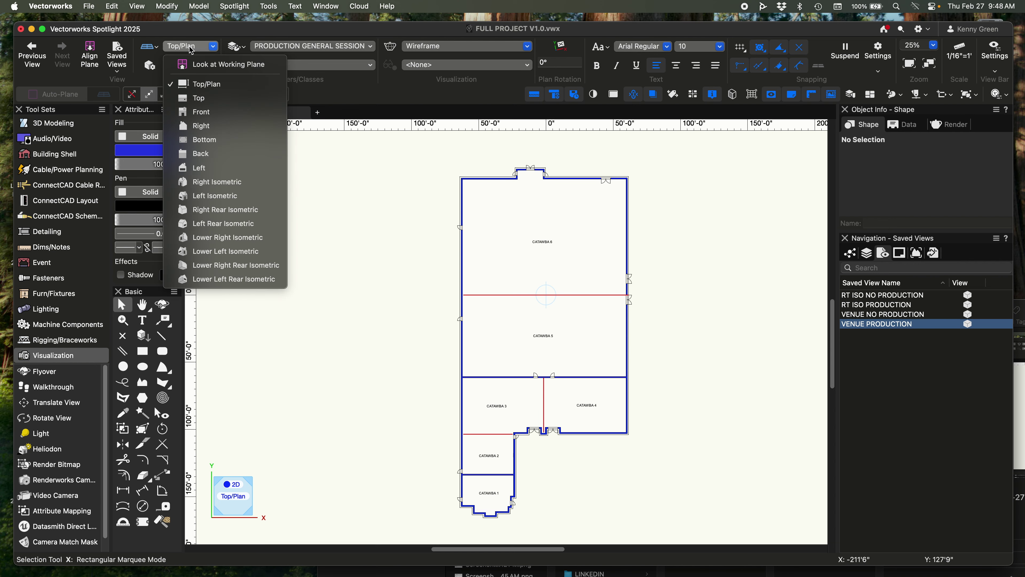
pyautogui.click(211, 99)
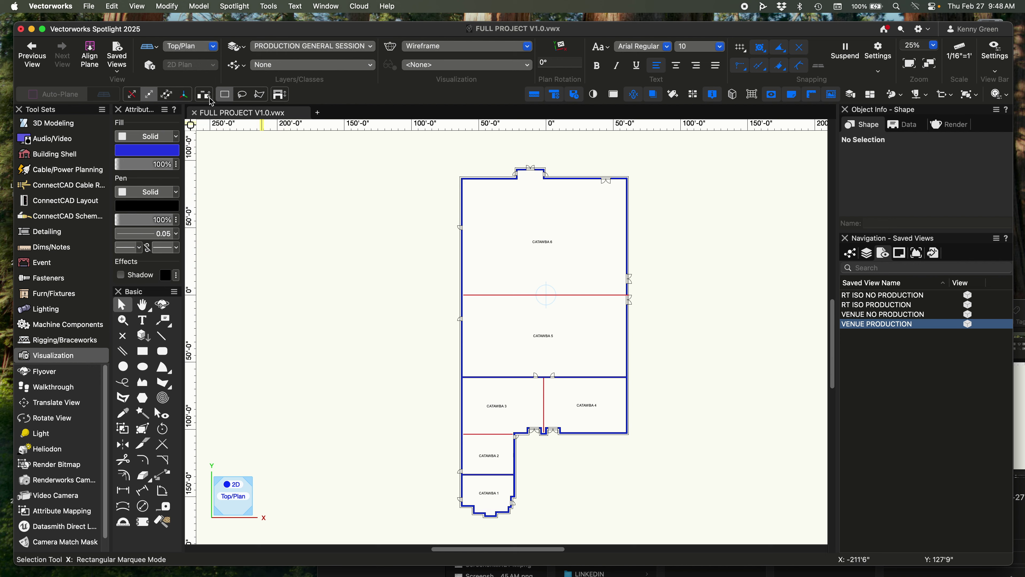